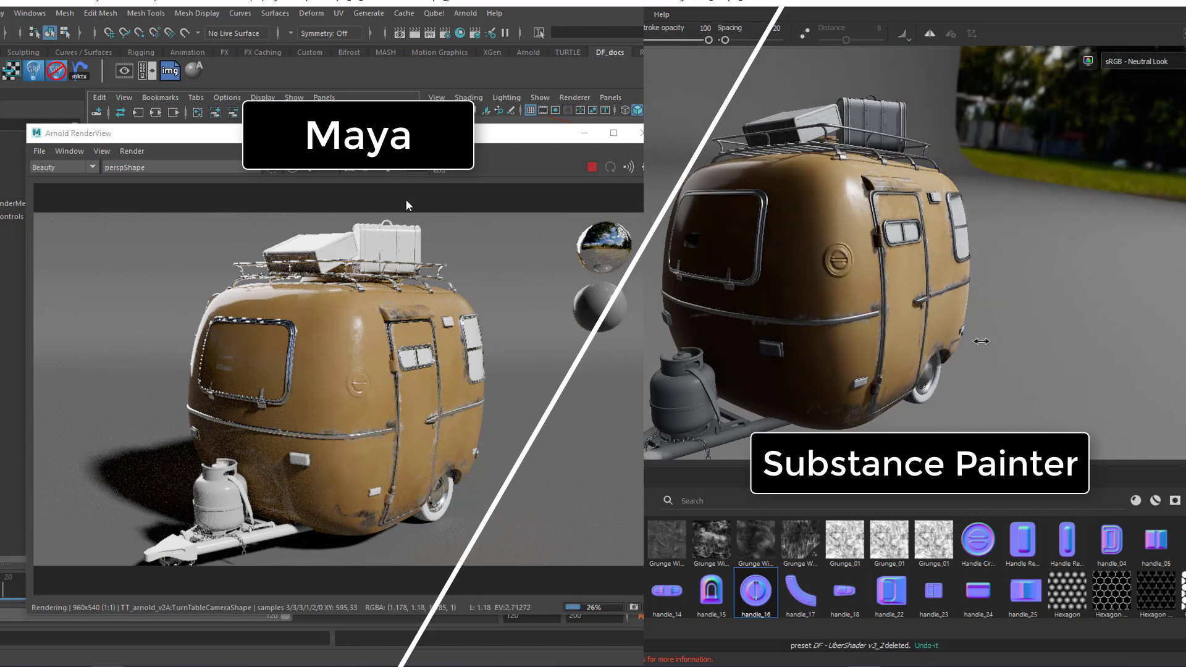
pyautogui.moveTo(383, 133); pyautogui.dragTo(328, 110)
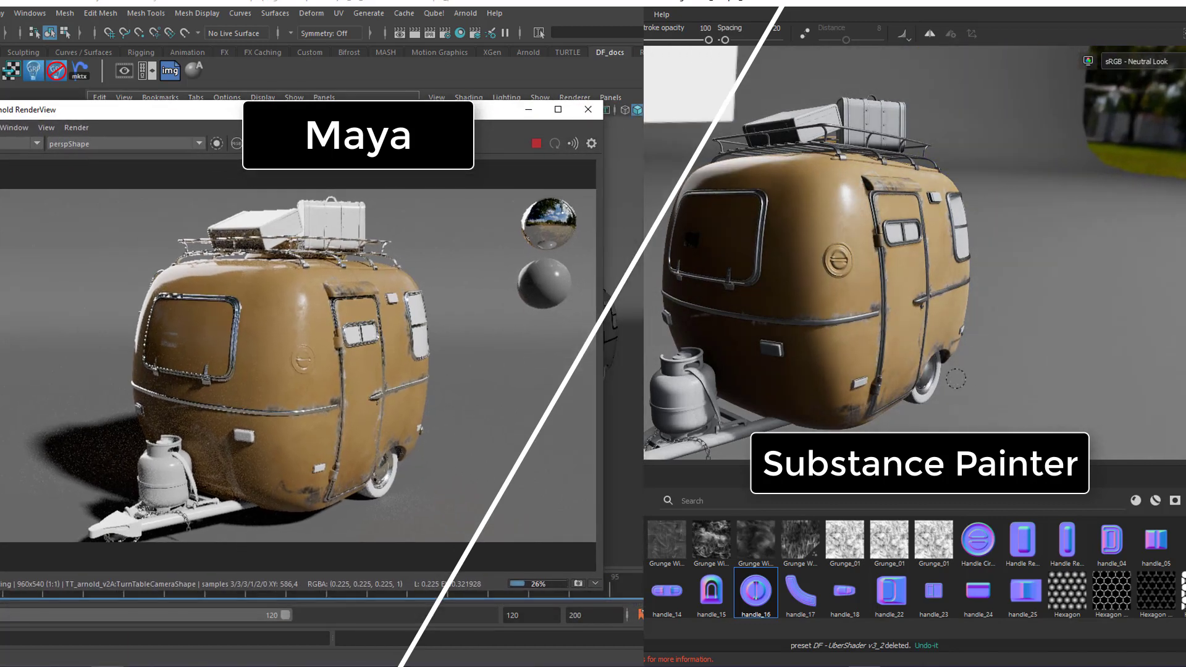
pyautogui.keyDown('alt'); pyautogui.moveTo(946, 392); pyautogui.dragTo(932, 402); pyautogui.keyUp('alt')
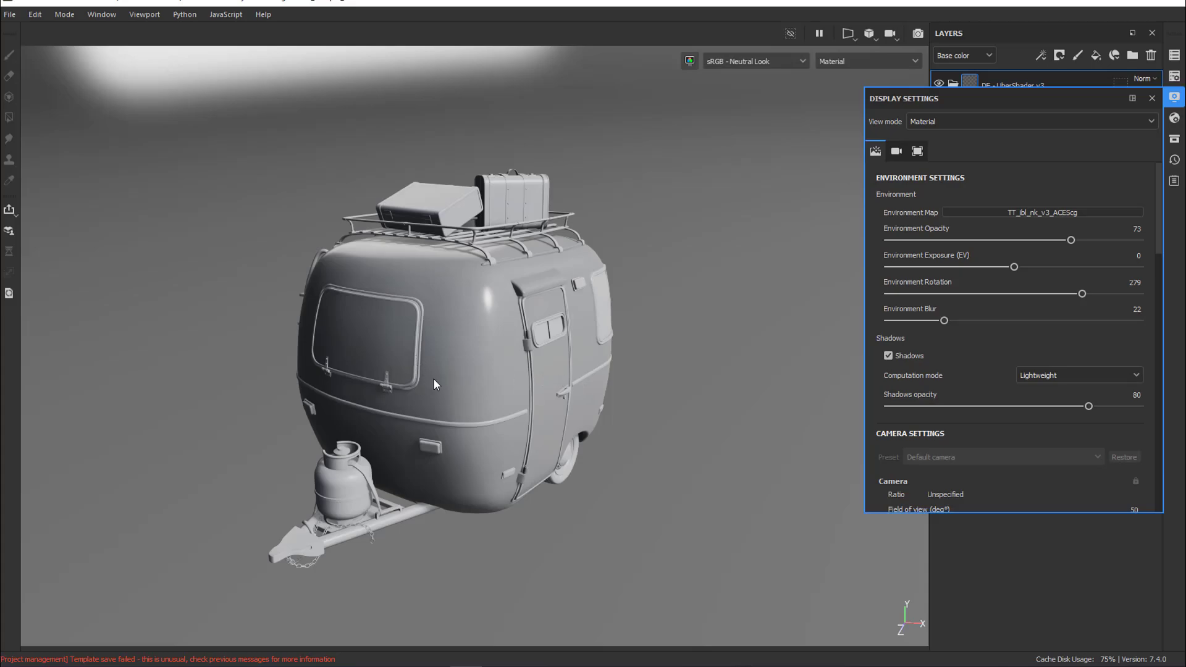
pyautogui.moveTo(444, 405)
pyautogui.keyDown('alt'); pyautogui.mouseDown()
pyautogui.moveTo(466, 369)
pyautogui.moveTo(481, 370)
pyautogui.mouseUp(); pyautogui.keyUp('alt')
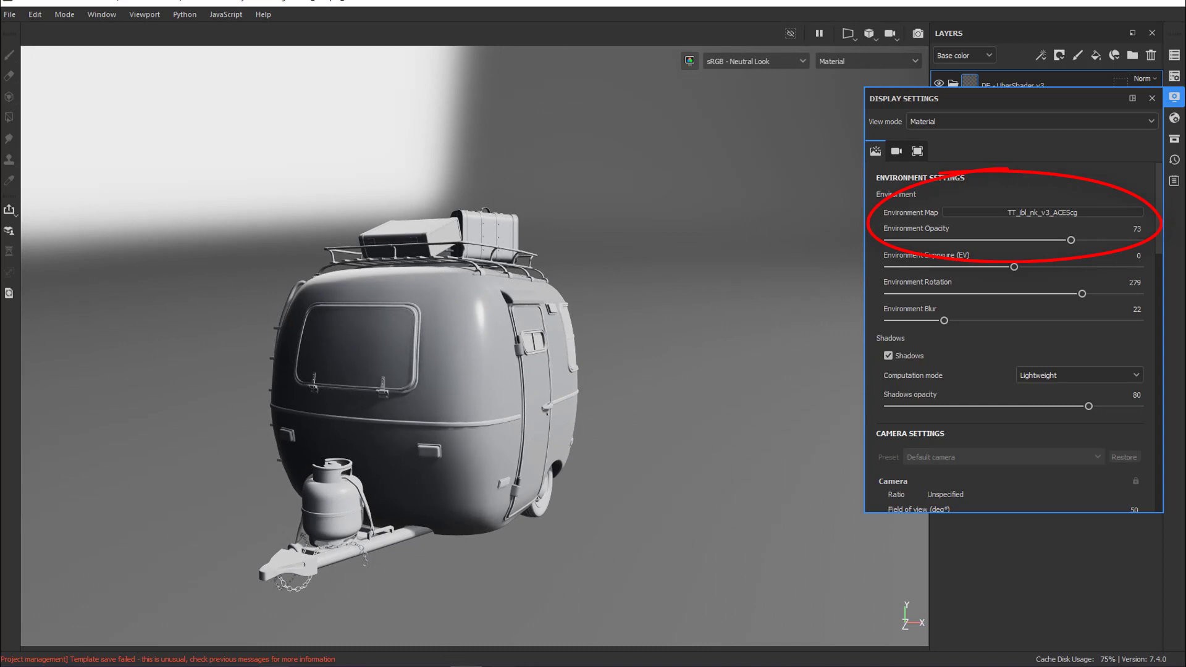
# Switch to Maya and move the Arnold RenderView aside to uncover the node graph and perspective viewport
pyautogui.click(277, 638)
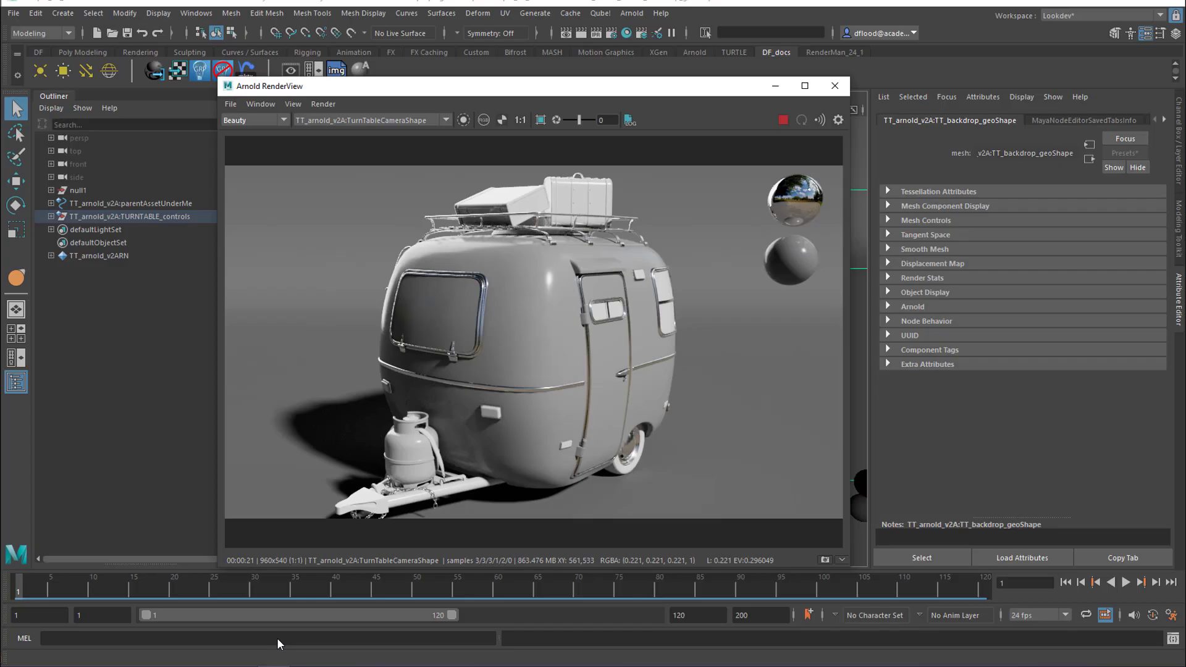
pyautogui.moveTo(618, 93); pyautogui.dragTo(1099, 252)
pyautogui.moveTo(560, 357)
pyautogui.keyDown('alt'); pyautogui.mouseDown()
pyautogui.moveTo(859, 340)
pyautogui.moveTo(582, 372)
pyautogui.moveTo(565, 358)
pyautogui.mouseUp(); pyautogui.keyUp('alt')
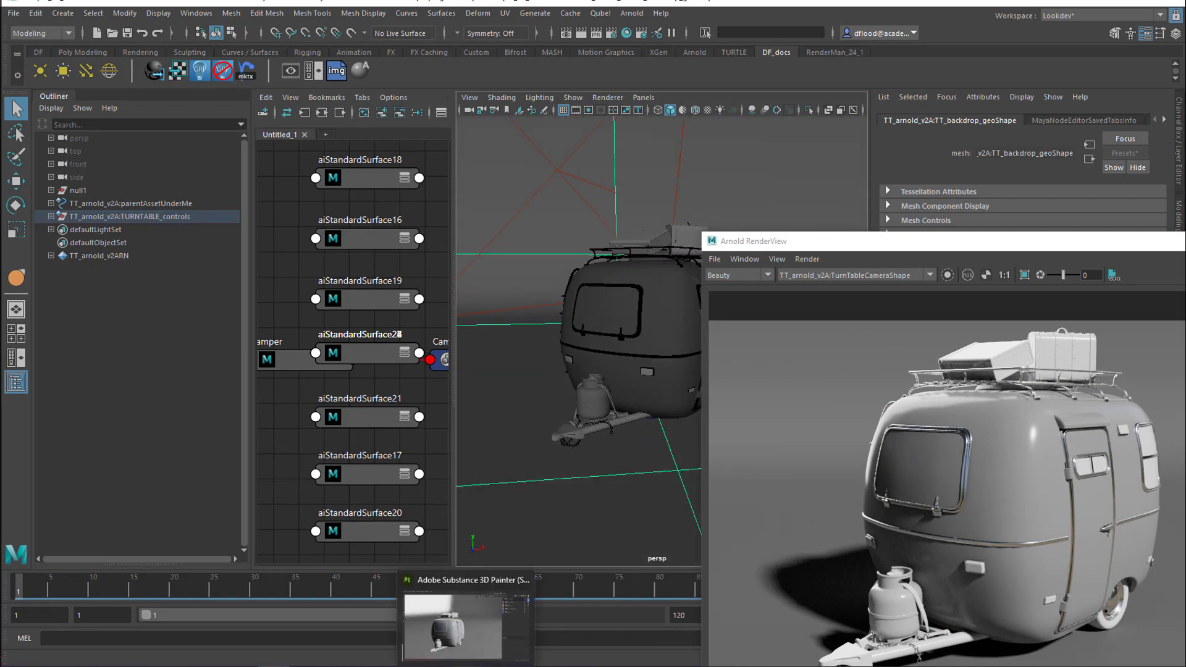
# Switch to Substance Painter, set Environment Blur to 0 and rotate the environment map around the camper
pyautogui.click(473, 658)
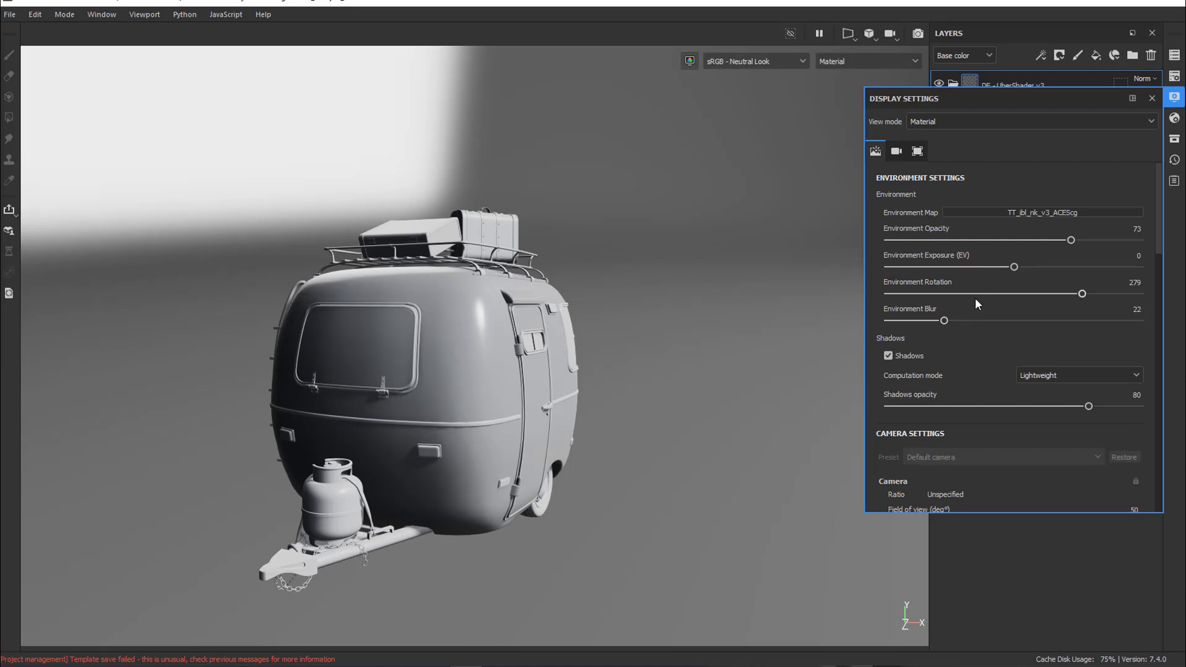
pyautogui.moveTo(944, 321); pyautogui.dragTo(863, 316)
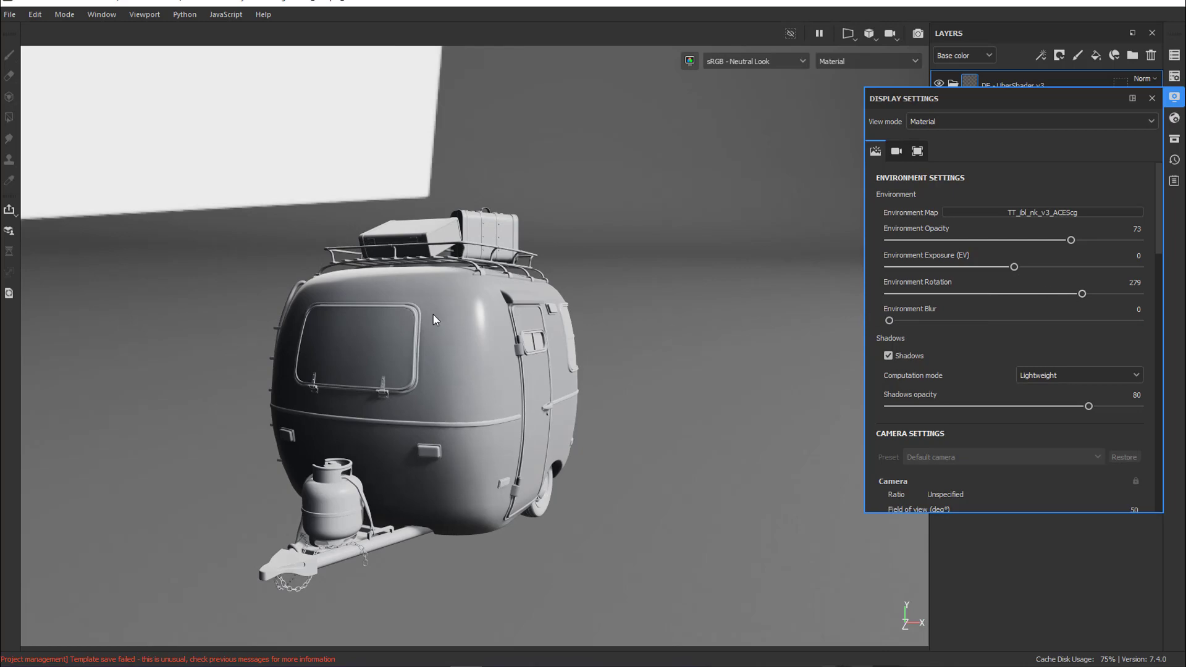
pyautogui.keyDown('shift'); pyautogui.moveTo(286, 322); pyautogui.dragTo(468, 318, button='right'); pyautogui.keyUp('shift')
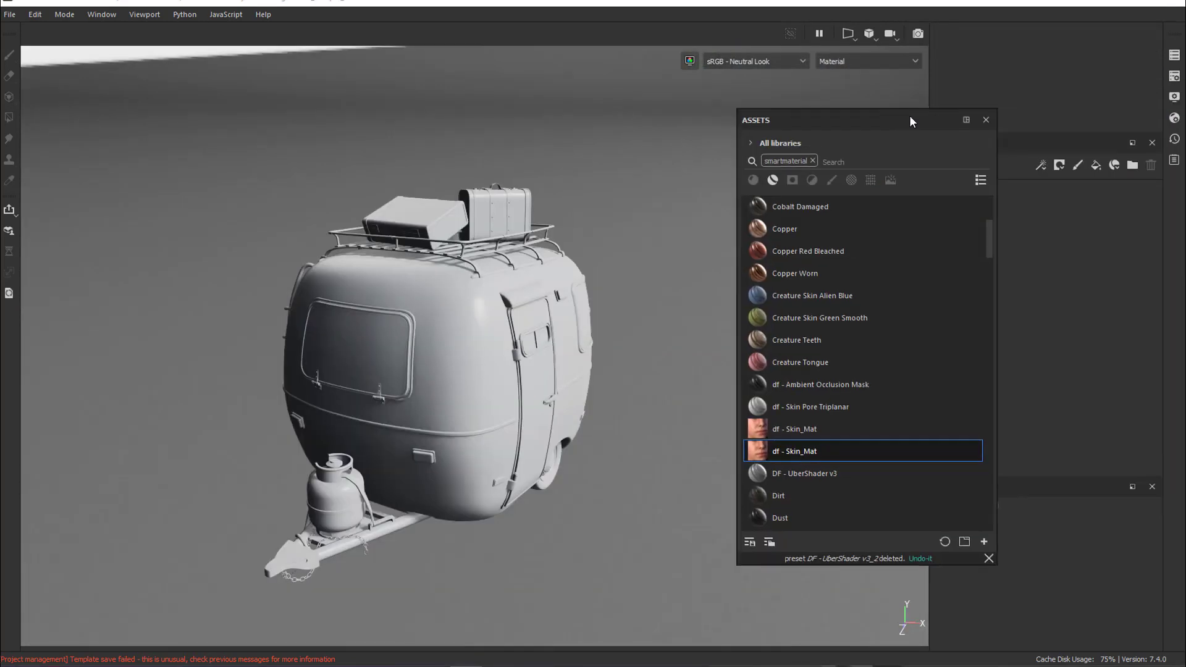
# Apply the DF - UberShader v3 smart material to the camper body and close the asset library
pyautogui.moveTo(910, 114); pyautogui.dragTo(207, 77)
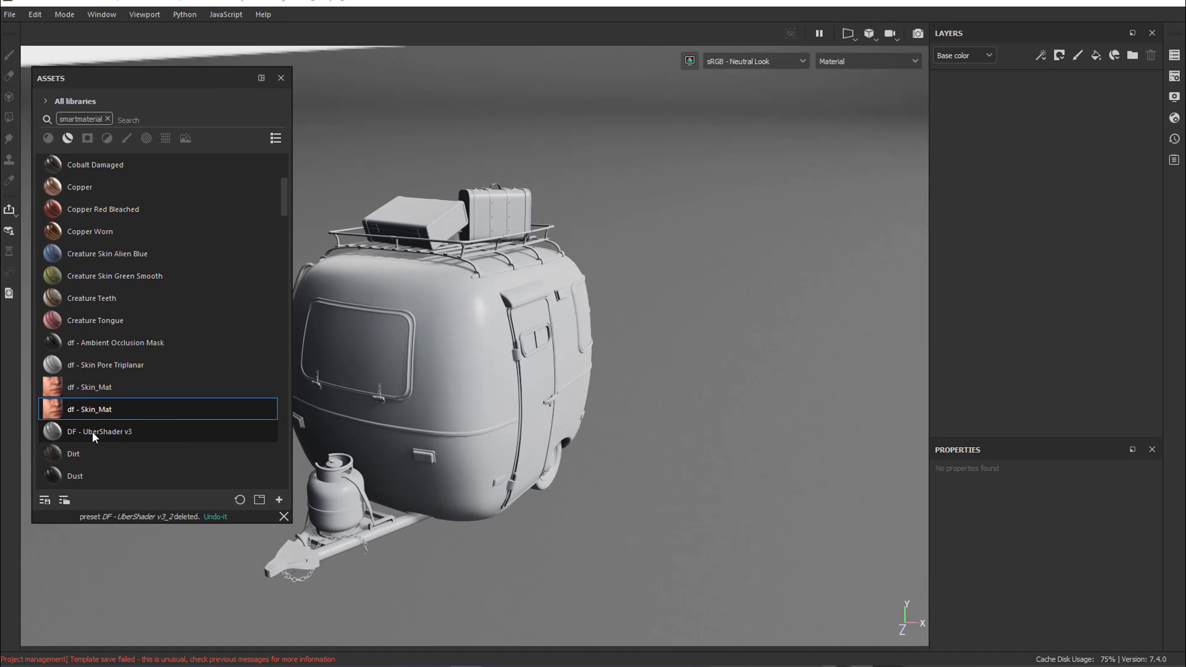
pyautogui.moveTo(91, 431)
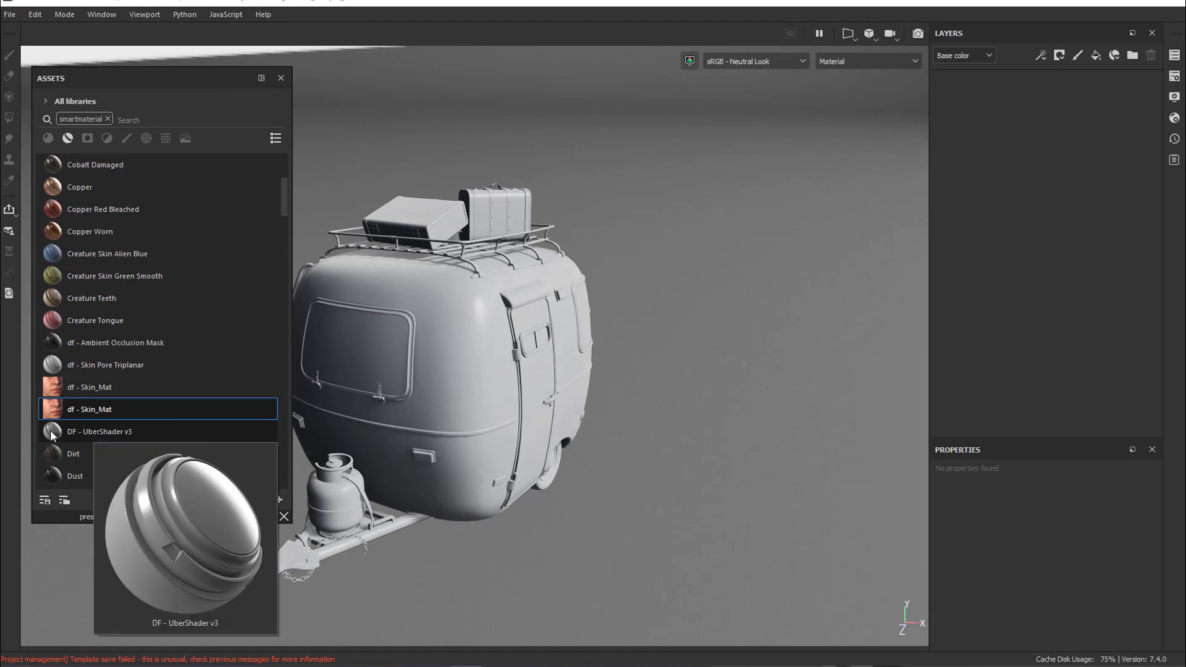
pyautogui.moveTo(50, 430); pyautogui.dragTo(455, 369)
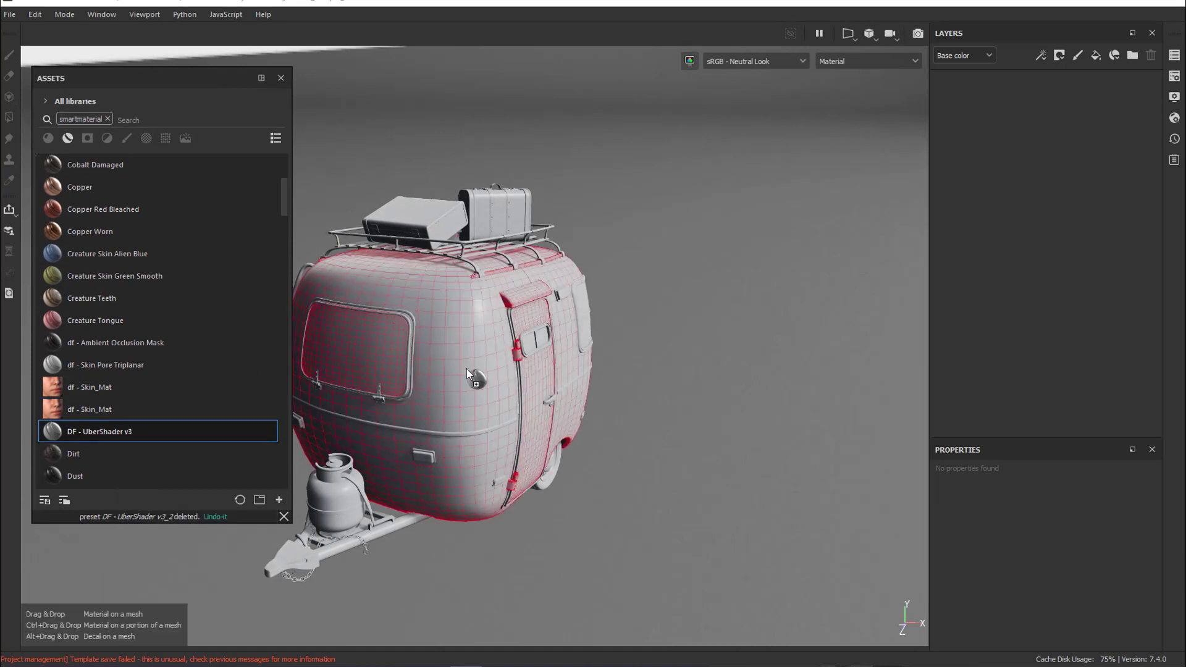
pyautogui.moveTo(466, 369); pyautogui.dragTo(466, 369)
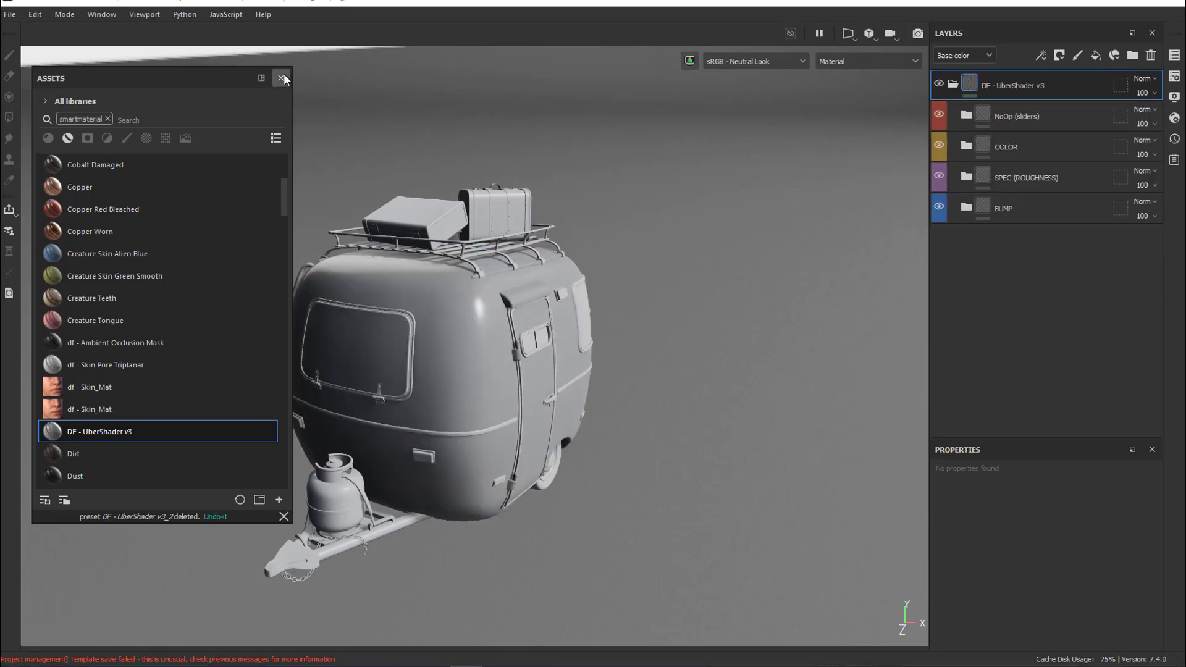
pyautogui.click(281, 77)
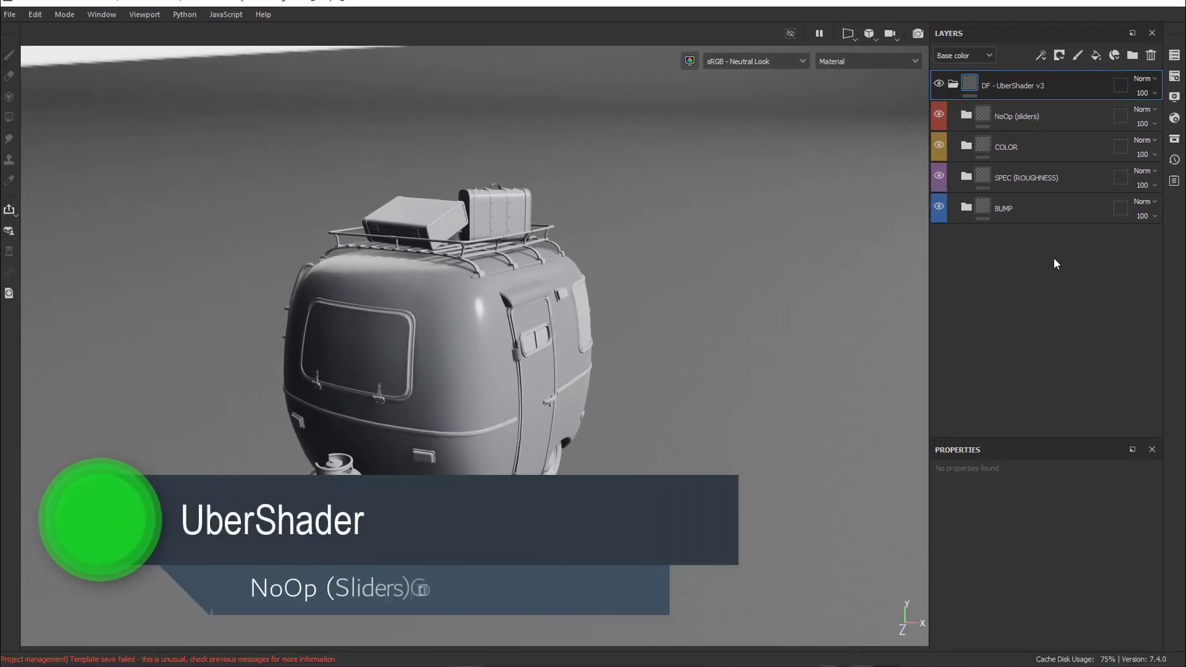
# Expand the NoOp (sliders) group and toggle the grey tmp (isolate bump) layer to examine the bump without color
pyautogui.click(967, 116)
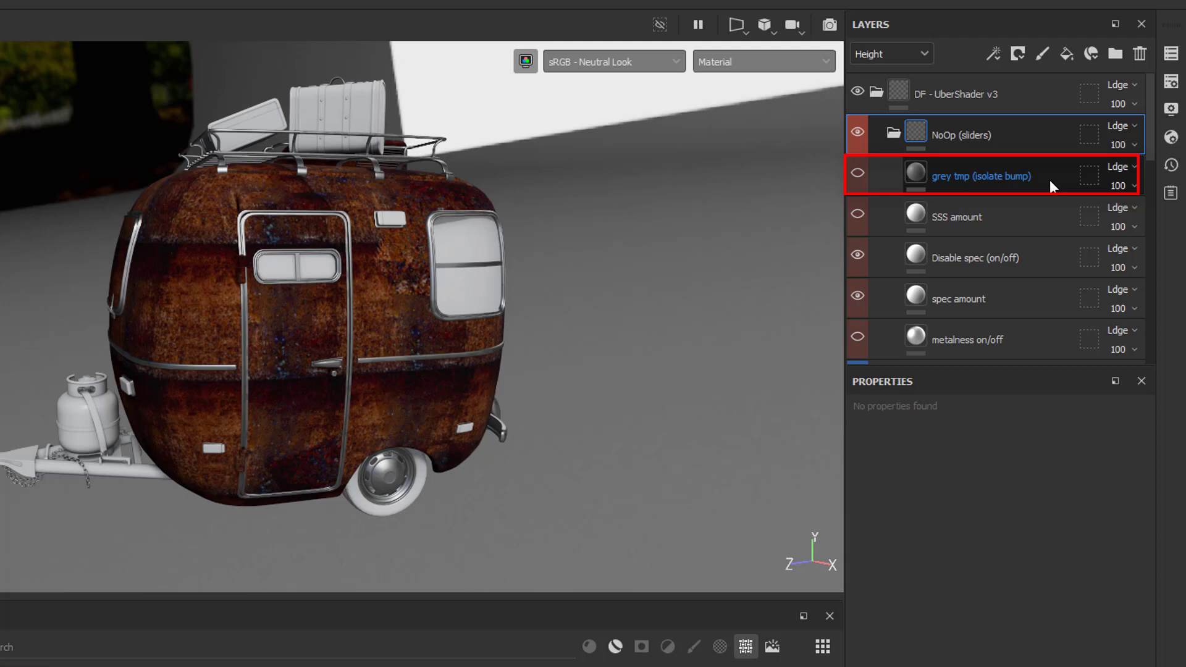
pyautogui.click(858, 175)
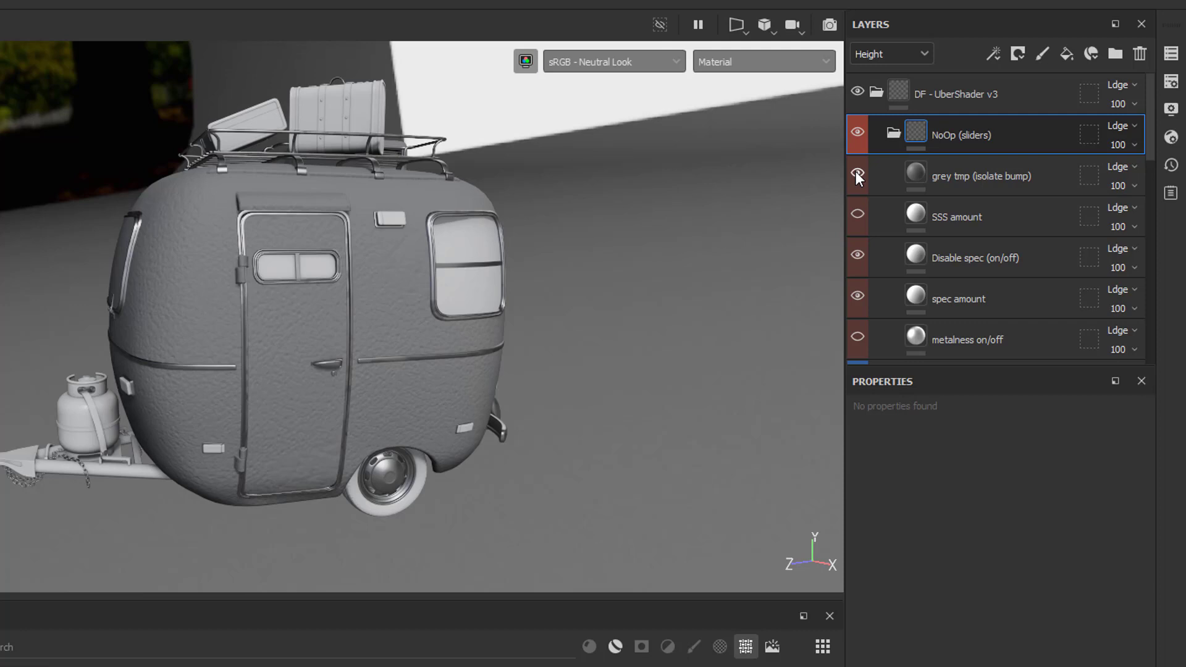
pyautogui.click(857, 175)
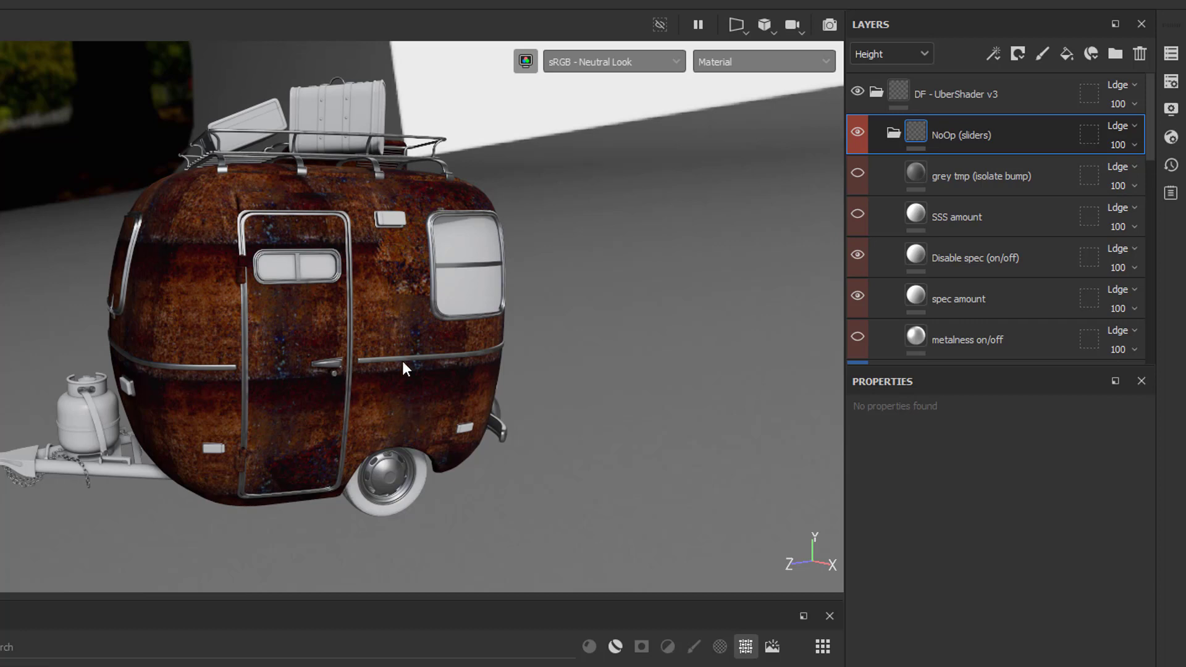
pyautogui.click(857, 173)
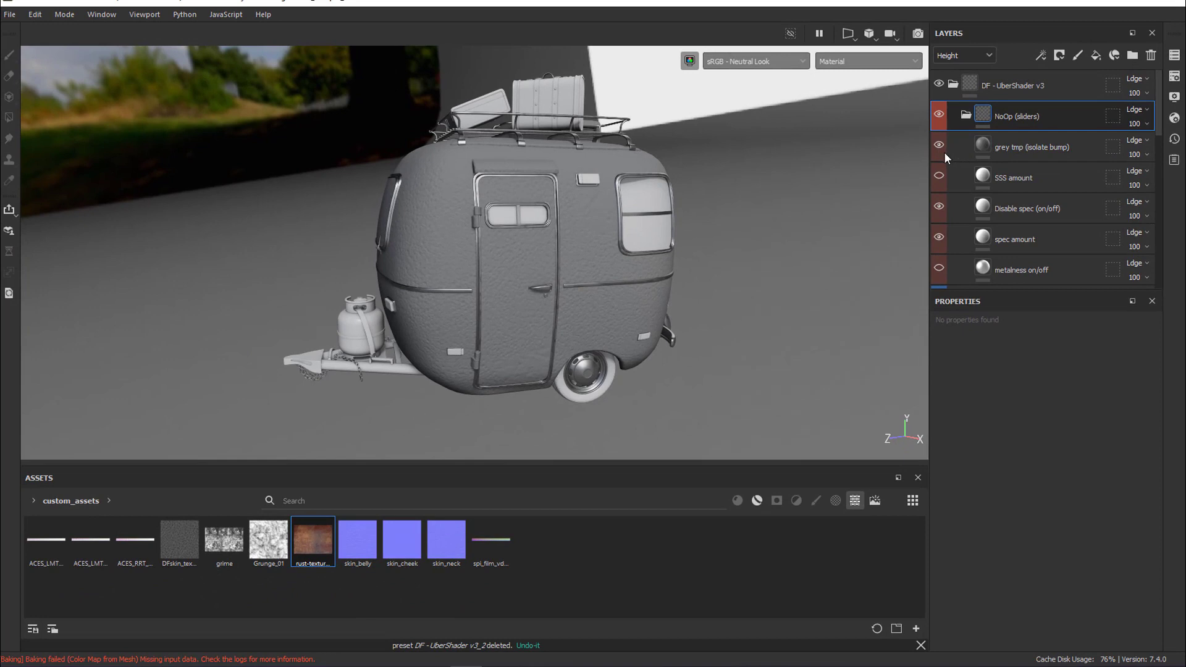
pyautogui.click(944, 152)
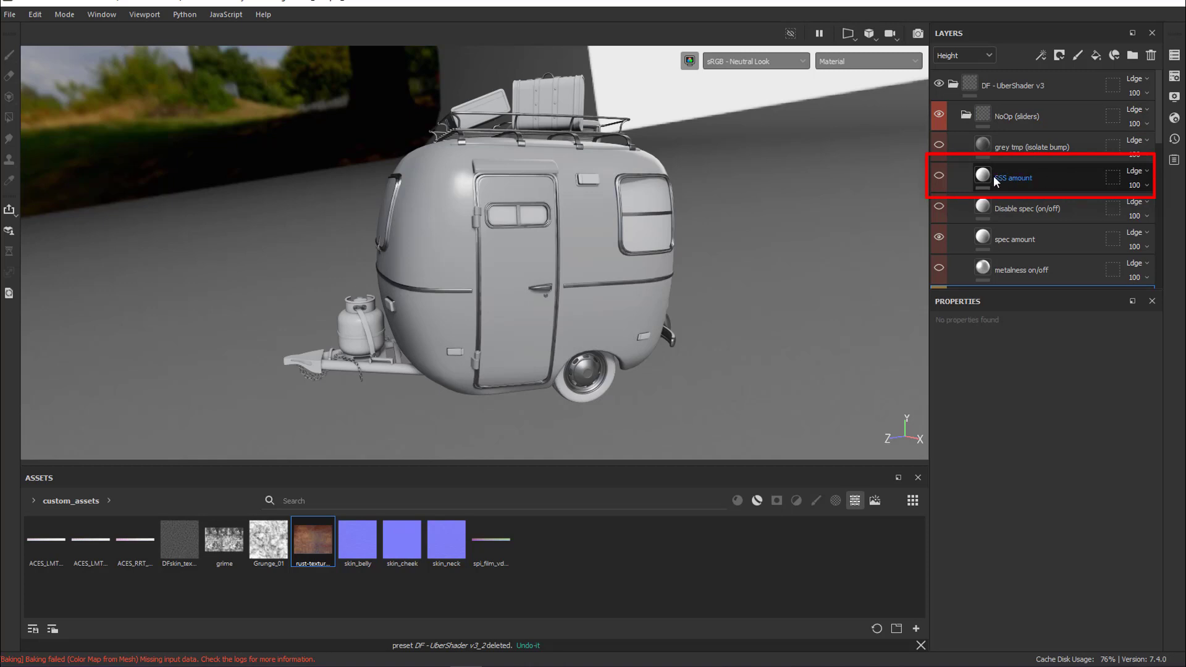
# Enable the SSS amount layer, examine its effect on the camper with Scattering at 1, and hide the layer
pyautogui.click(940, 176)
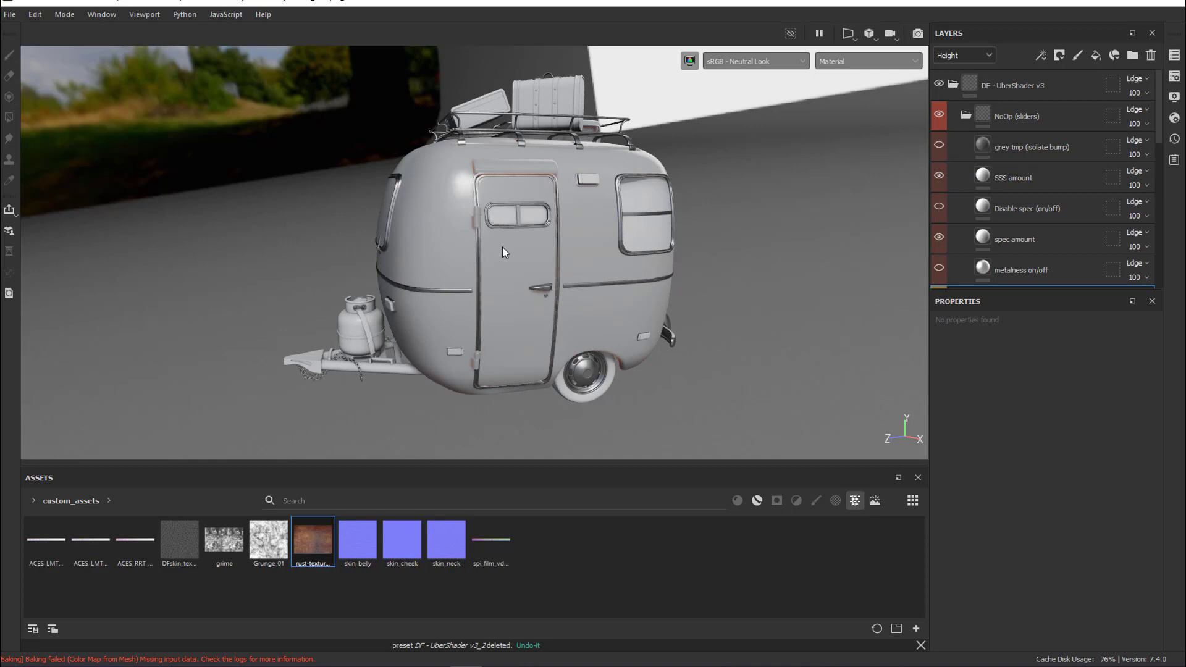
pyautogui.keyDown('alt'); pyautogui.moveTo(503, 251); pyautogui.dragTo(604, 246); pyautogui.keyUp('alt')
pyautogui.scroll(5, 493, 186)
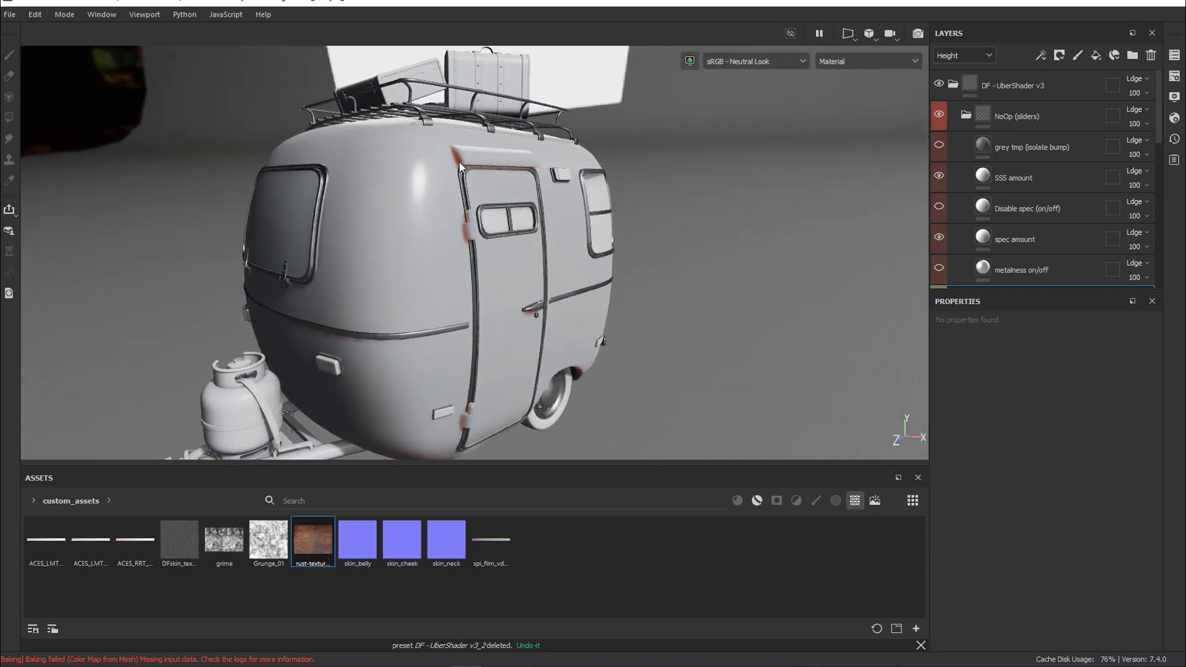
pyautogui.keyDown('alt'); pyautogui.moveTo(507, 390); pyautogui.dragTo(586, 369); pyautogui.keyUp('alt')
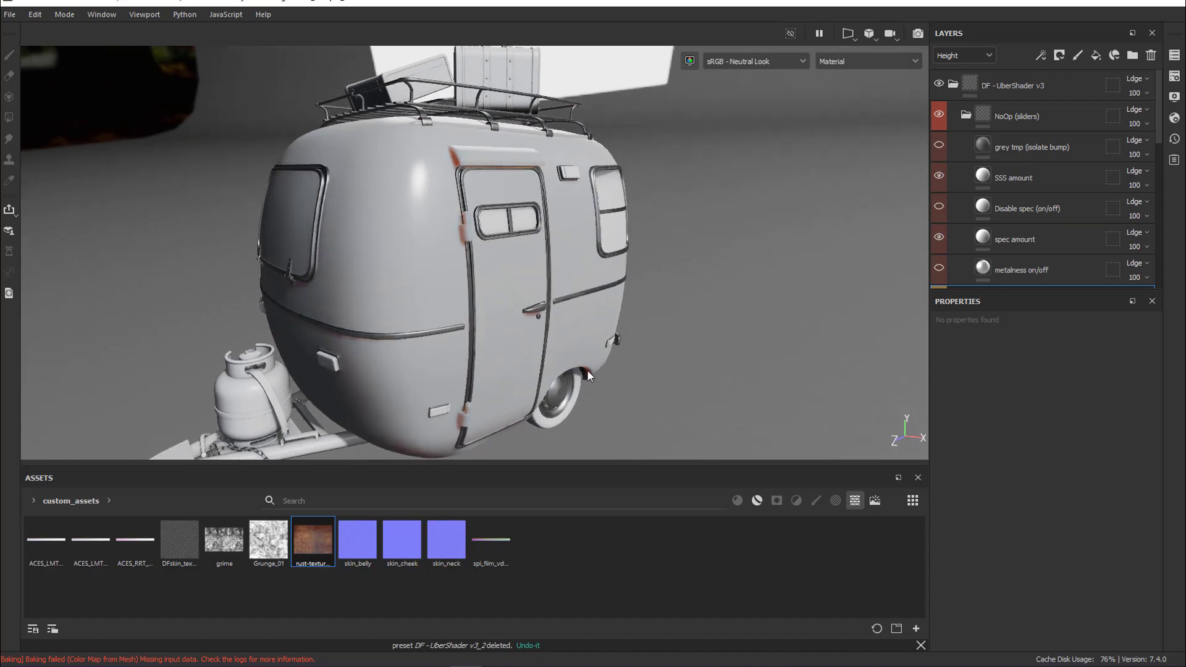
pyautogui.click(1059, 183)
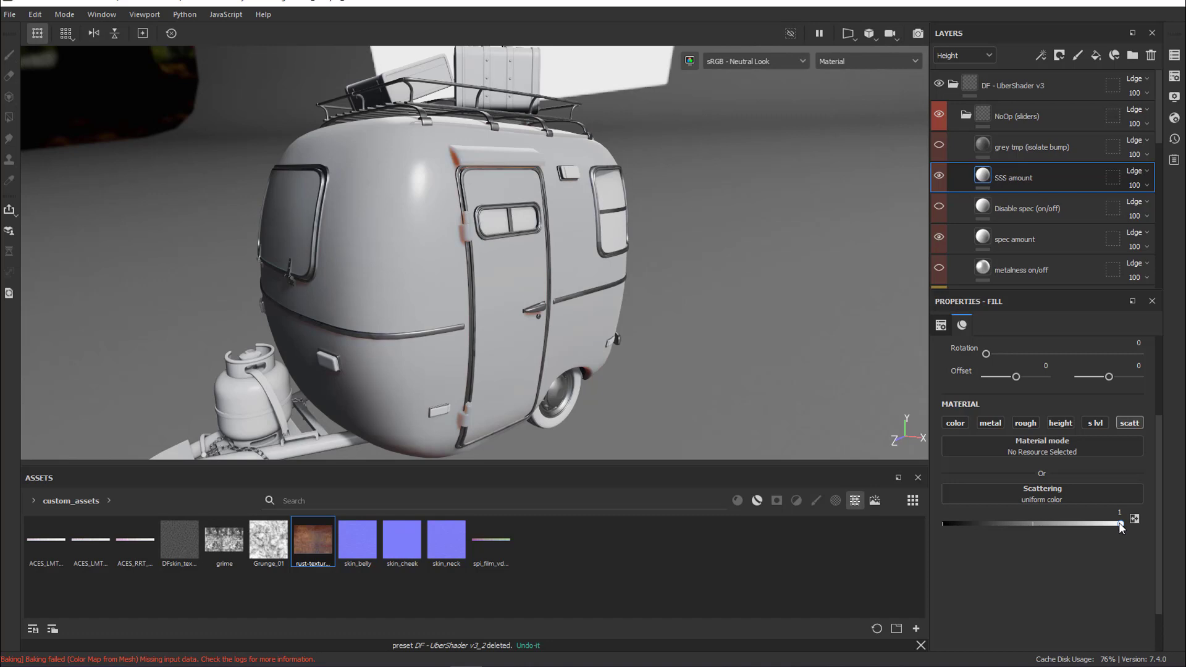
pyautogui.moveTo(1118, 522); pyautogui.dragTo(1161, 531)
pyautogui.click(939, 176)
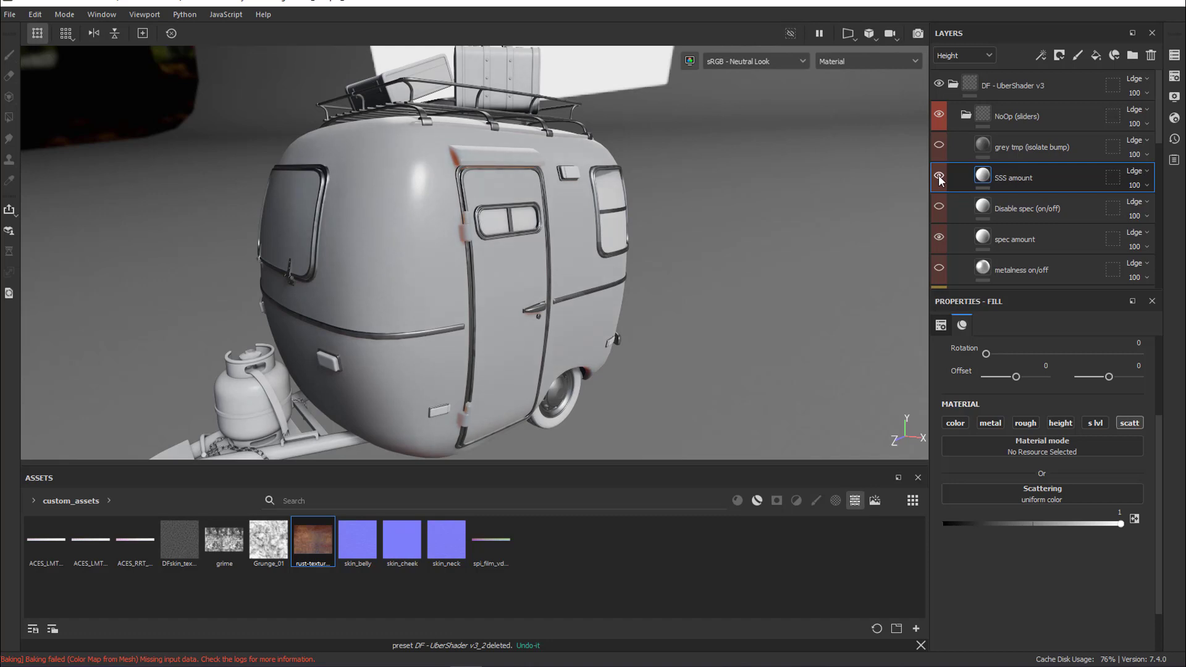
# Toggle the Disable spec (on/off) layer to compare the camper body with and without specular highlights
pyautogui.click(1091, 208)
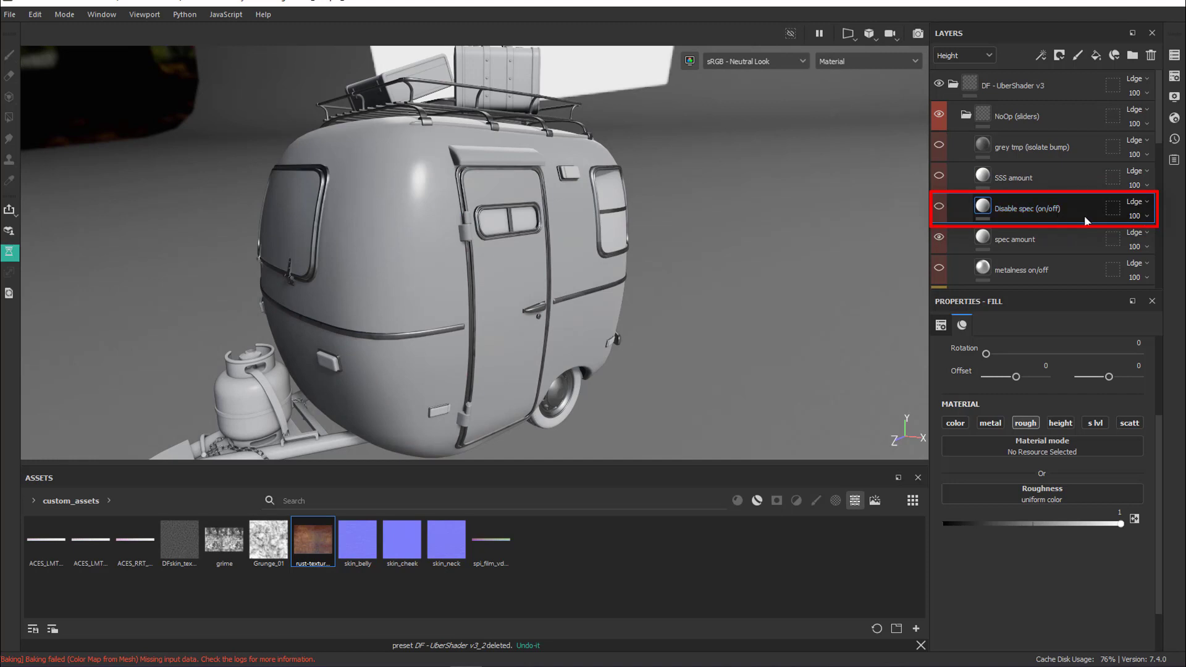
pyautogui.click(939, 207)
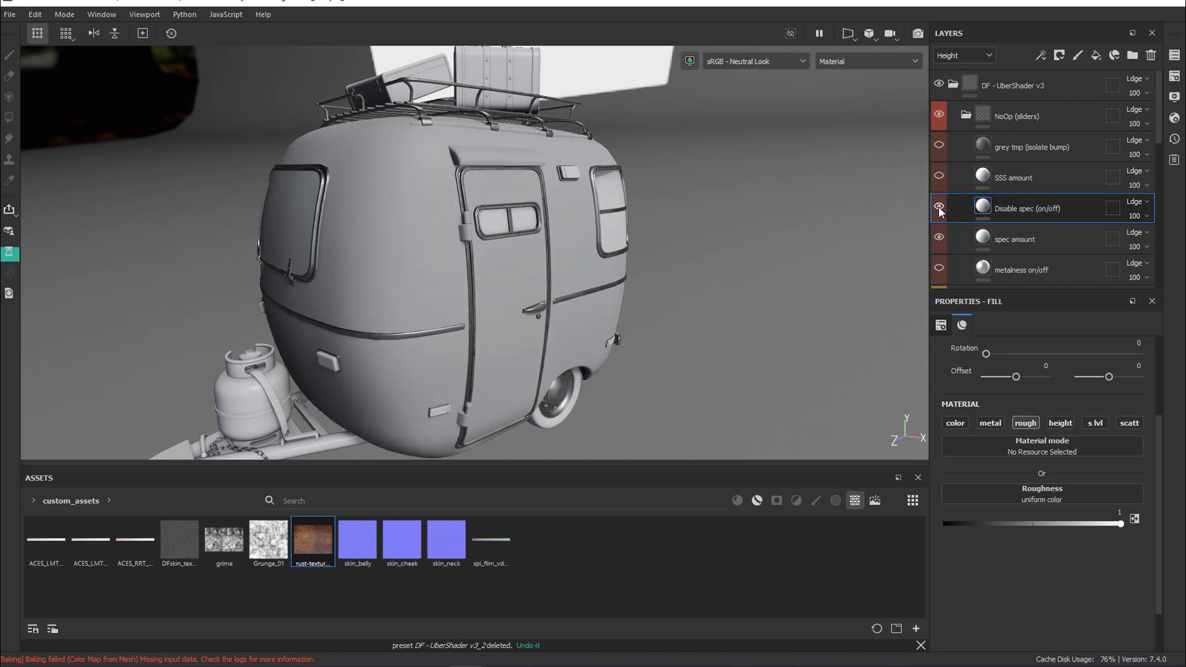
pyautogui.click(939, 207)
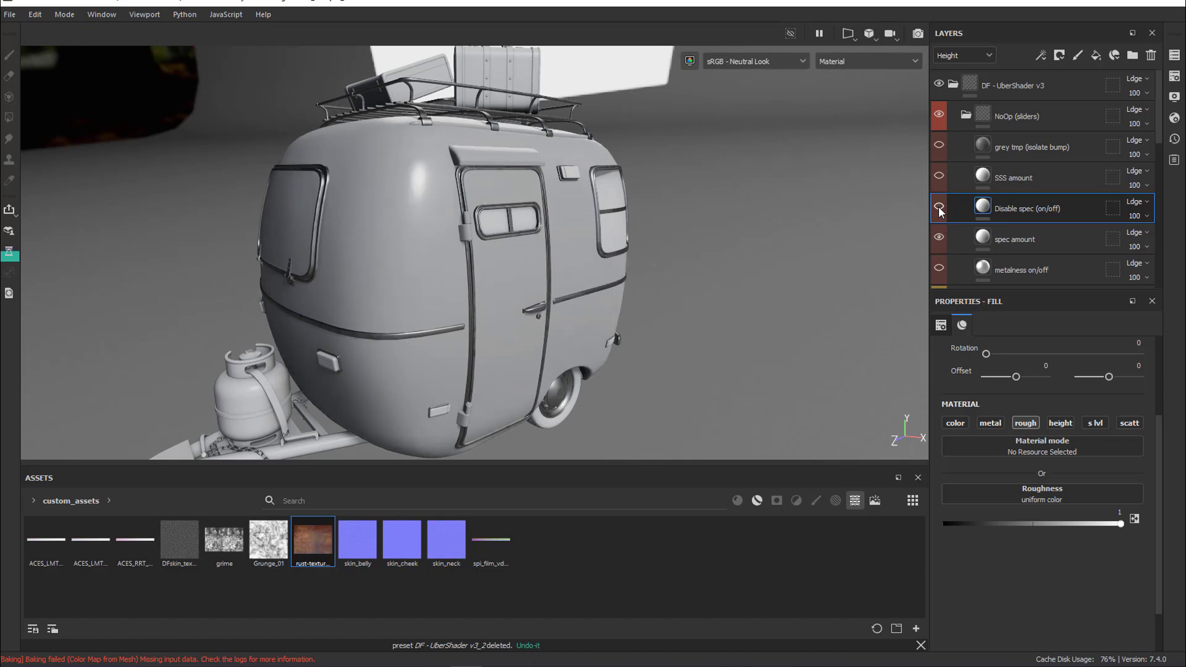
pyautogui.click(939, 207)
pyautogui.click(939, 208)
pyautogui.hotkey('ctrl', 's')
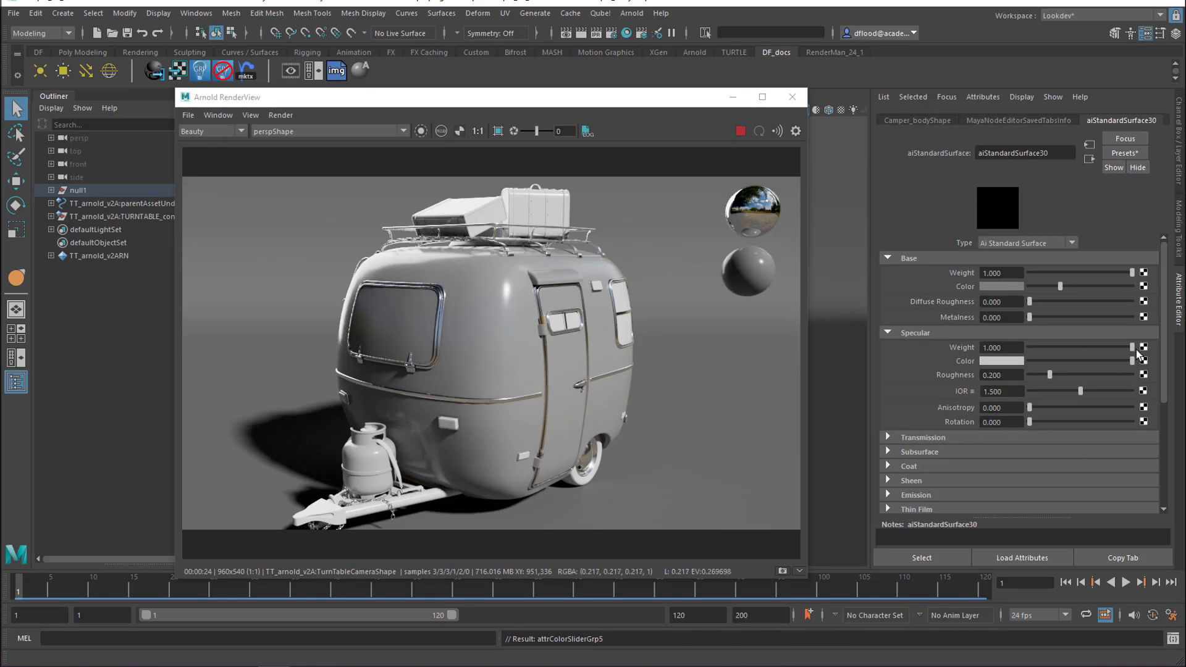
# In Maya, set the camper shader's specular weight to 0.5 and its metalness to 1
pyautogui.moveTo(1133, 348); pyautogui.dragTo(1026, 349)
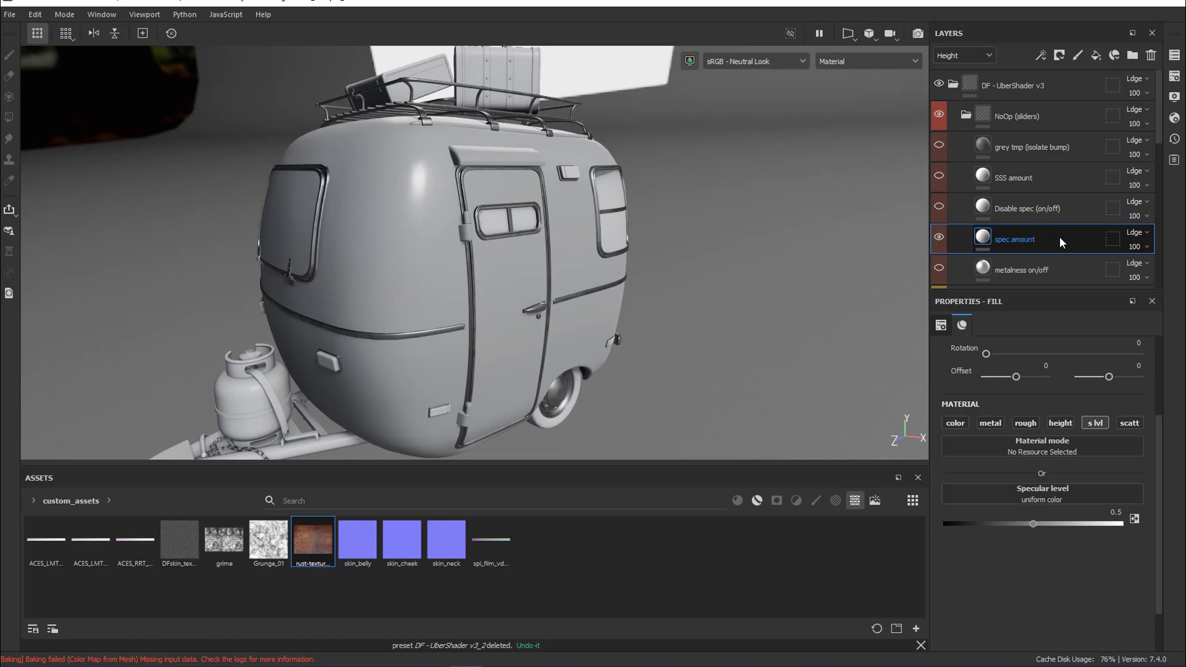
pyautogui.click(1070, 273)
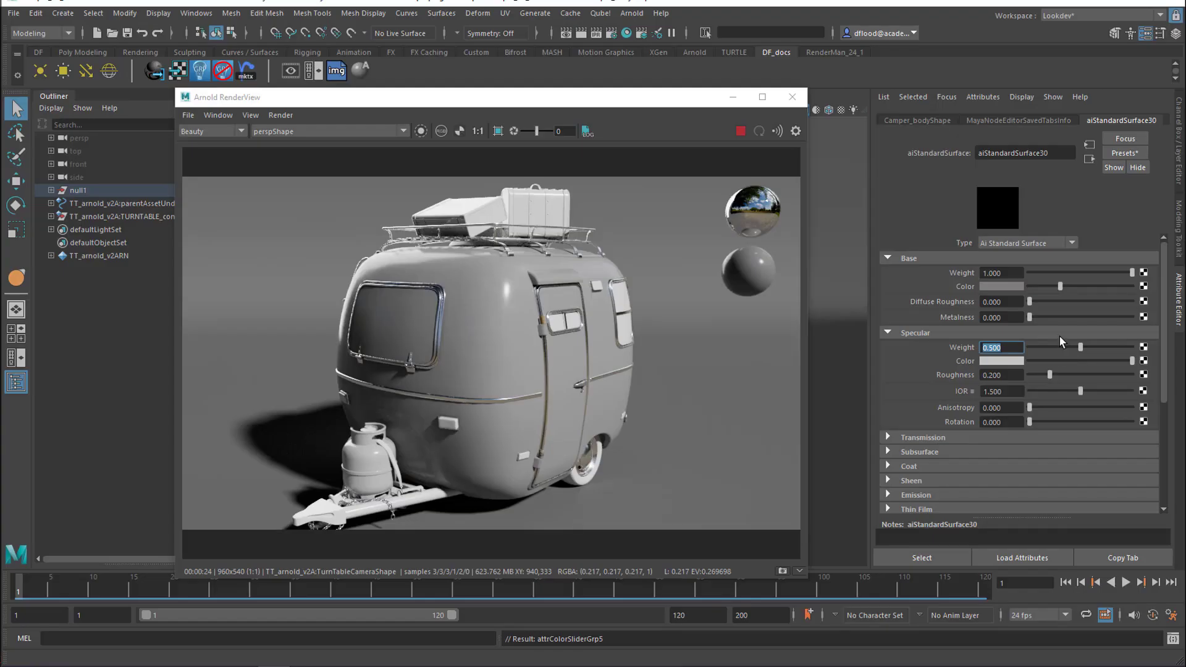
pyautogui.moveTo(1030, 317); pyautogui.dragTo(1133, 317)
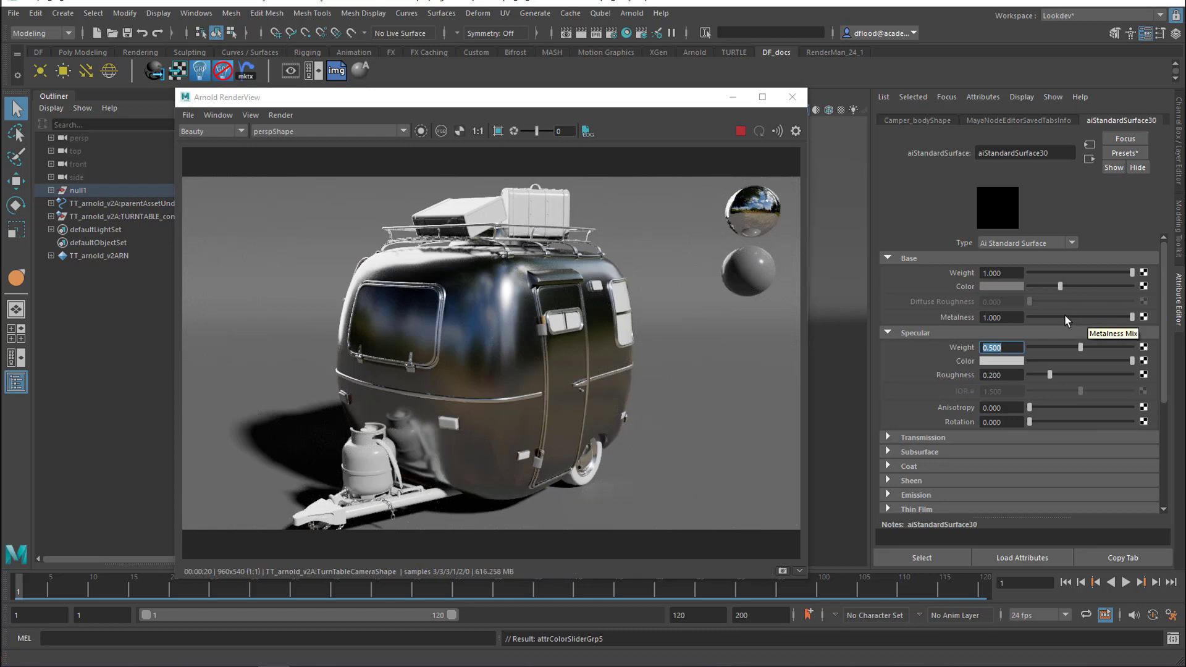
pyautogui.moveTo(1066, 315); pyautogui.dragTo(1100, 319)
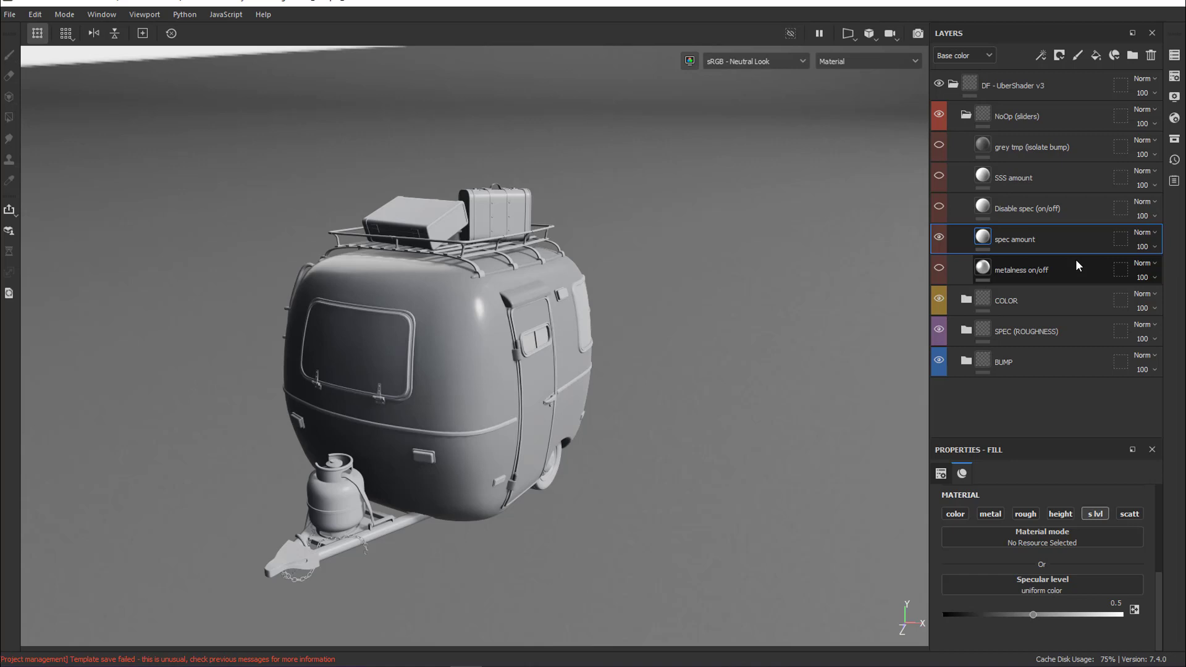
# In Substance Painter, go through the COLOR and BUMP groups and open the SPEC (ROUGHNESS) group
pyautogui.click(1071, 300)
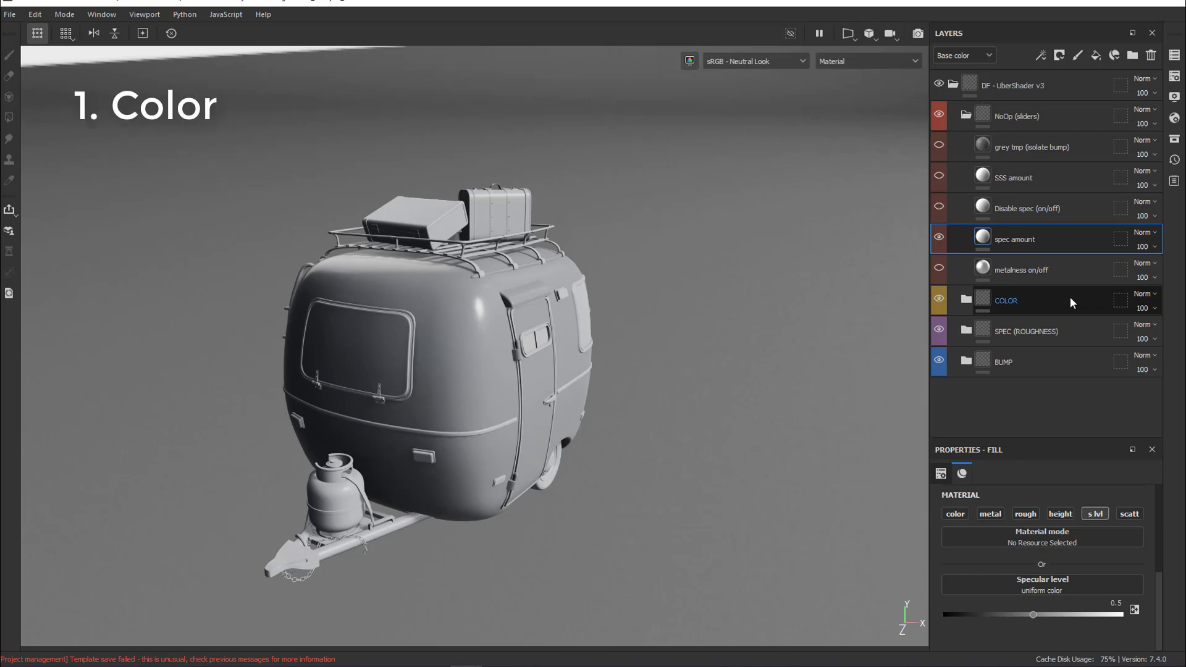
pyautogui.click(1071, 366)
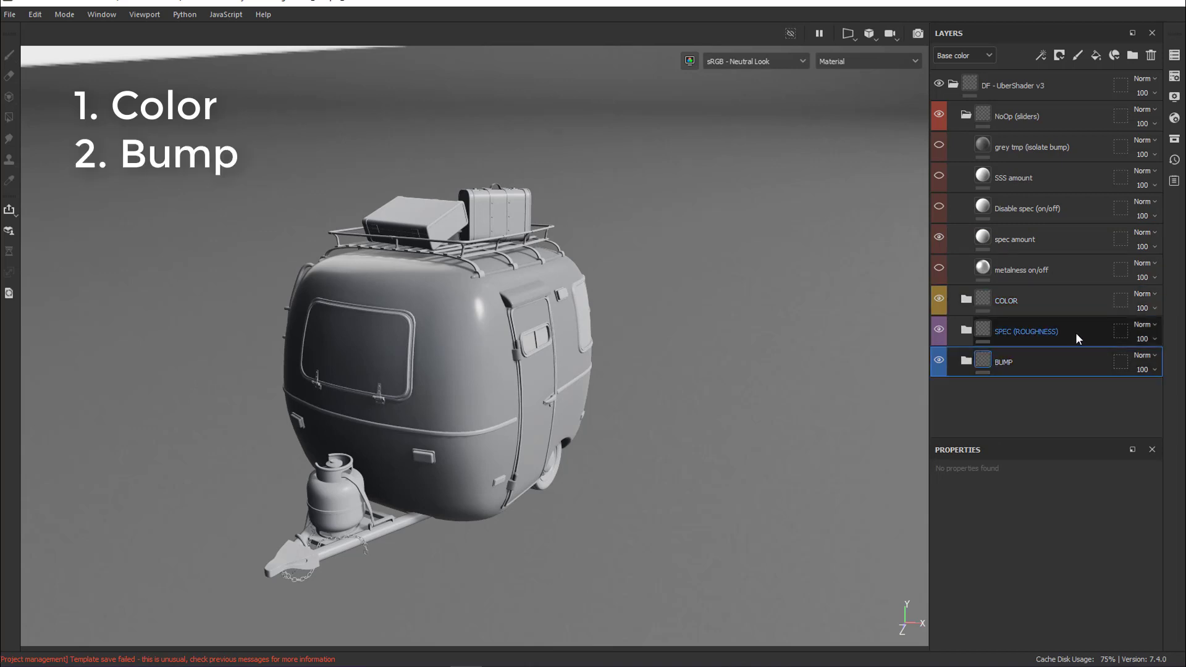
pyautogui.click(966, 331)
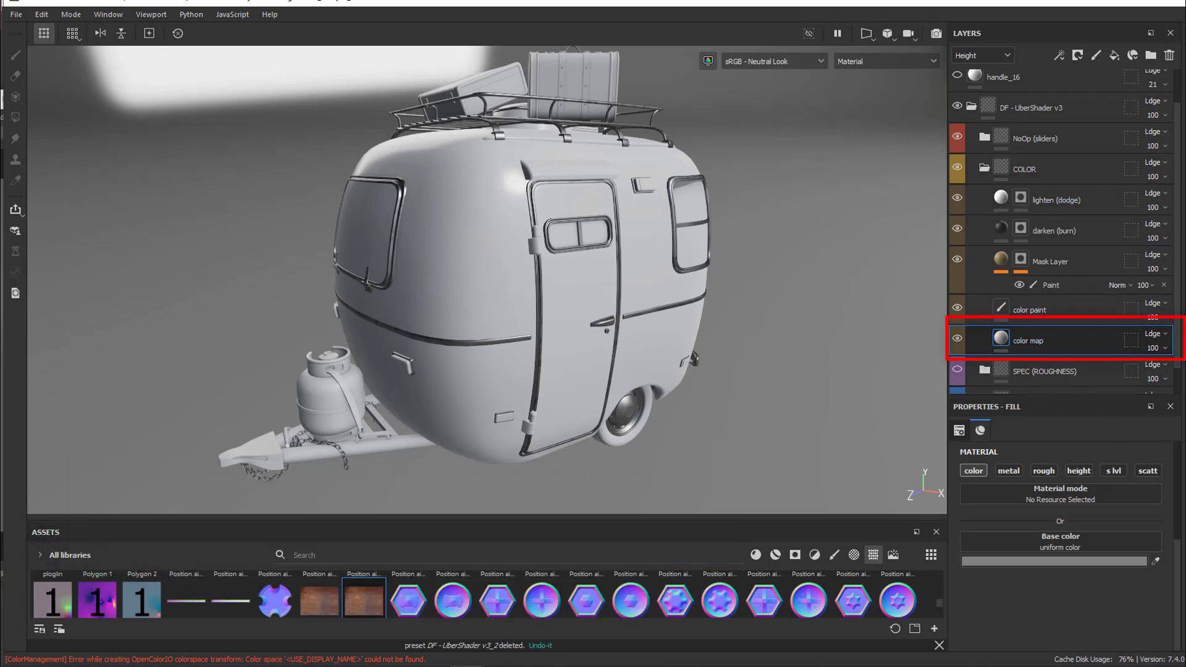
# Assign the rust texture from the asset library to the base color of the color map layer
pyautogui.moveTo(364, 600)
pyautogui.mouseDown()
pyautogui.moveTo(913, 568)
pyautogui.moveTo(978, 539)
pyautogui.mouseUp()
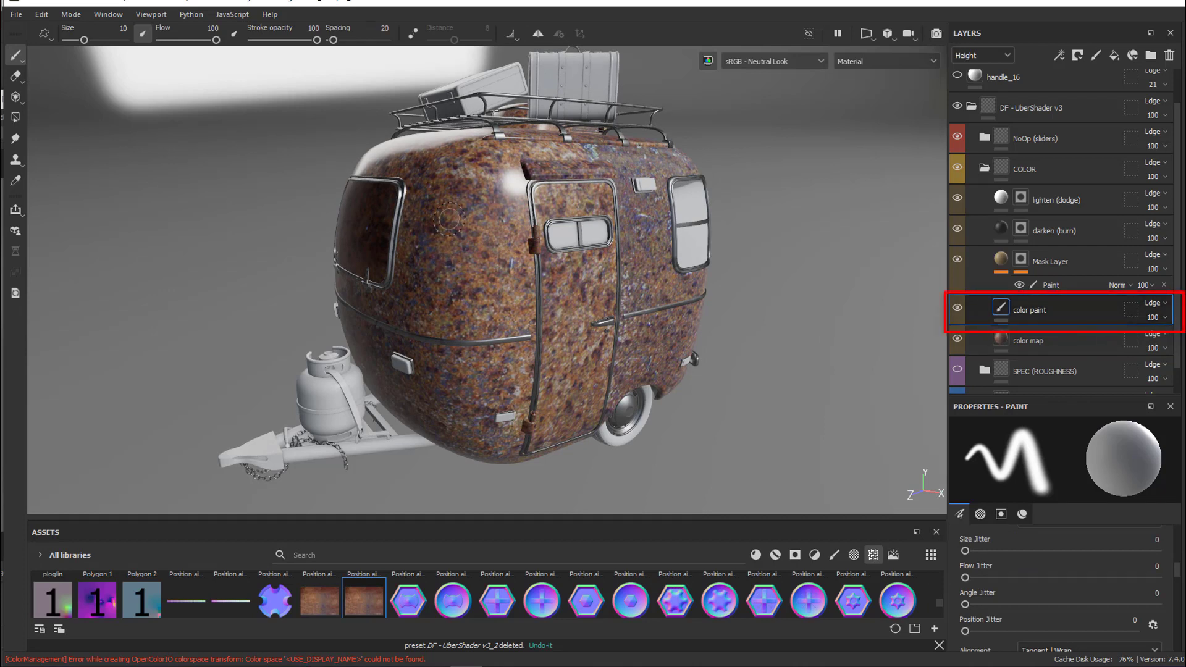
# On the color paint layer, paint a stroke on the camper body, set the base color to teal 1A859C and paint a zigzag across the side
pyautogui.moveTo(449, 219); pyautogui.dragTo(511, 317)
pyautogui.moveTo(1177, 568); pyautogui.dragTo(1176, 645)
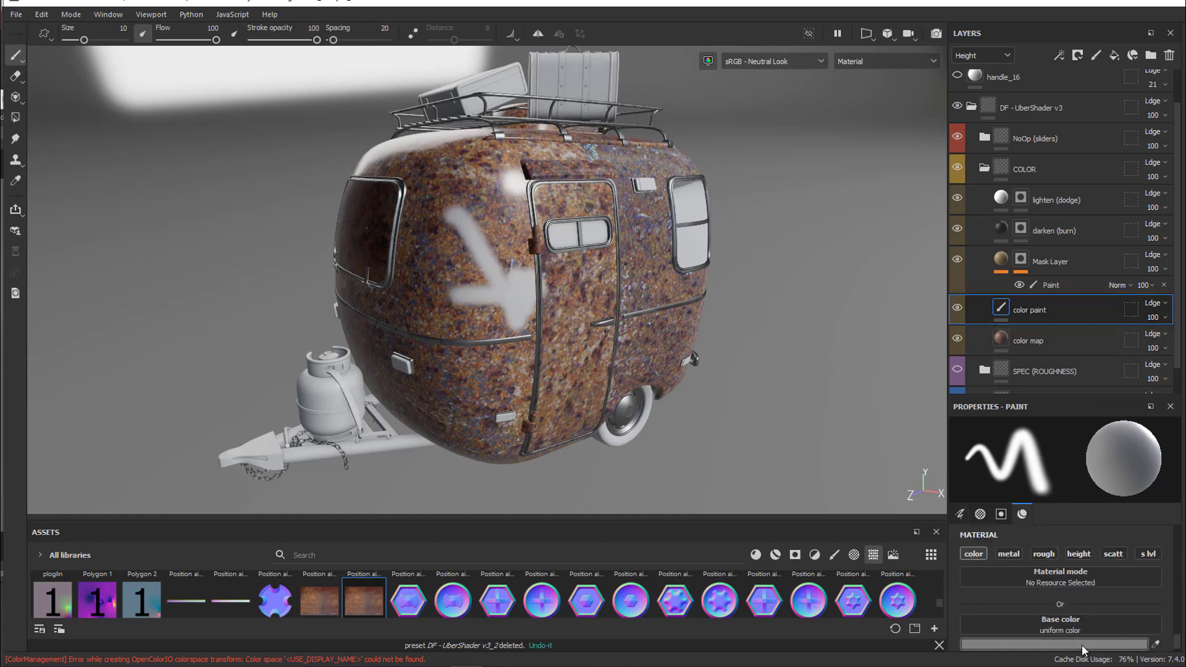
pyautogui.click(1081, 645)
pyautogui.moveTo(1018, 409); pyautogui.dragTo(1026, 403)
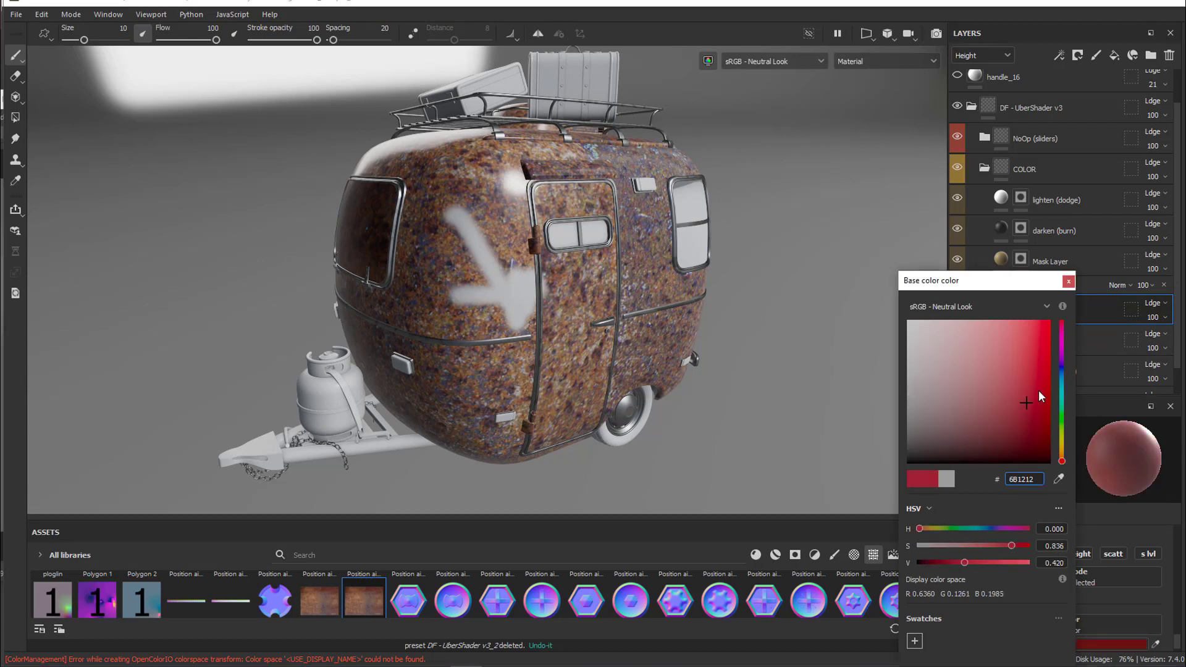
pyautogui.click(1061, 386)
pyautogui.click(1026, 376)
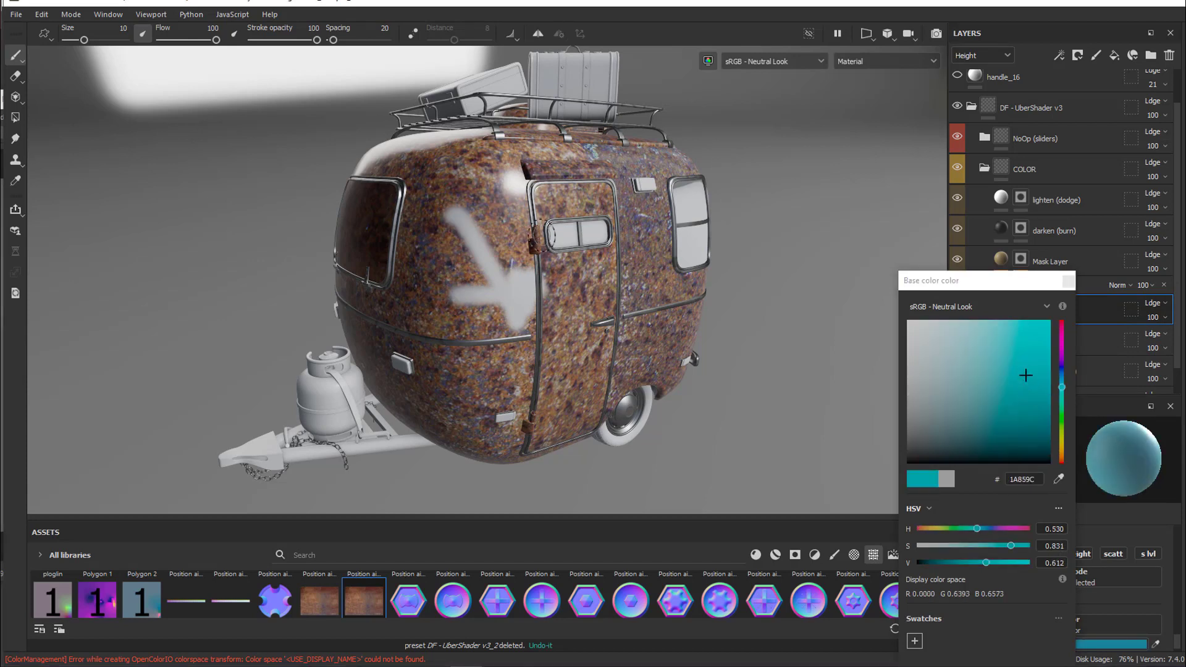
pyautogui.moveTo(471, 221)
pyautogui.mouseDown()
pyautogui.moveTo(497, 309)
pyautogui.moveTo(643, 284)
pyautogui.moveTo(681, 330)
pyautogui.mouseUp()
pyautogui.click(1067, 281)
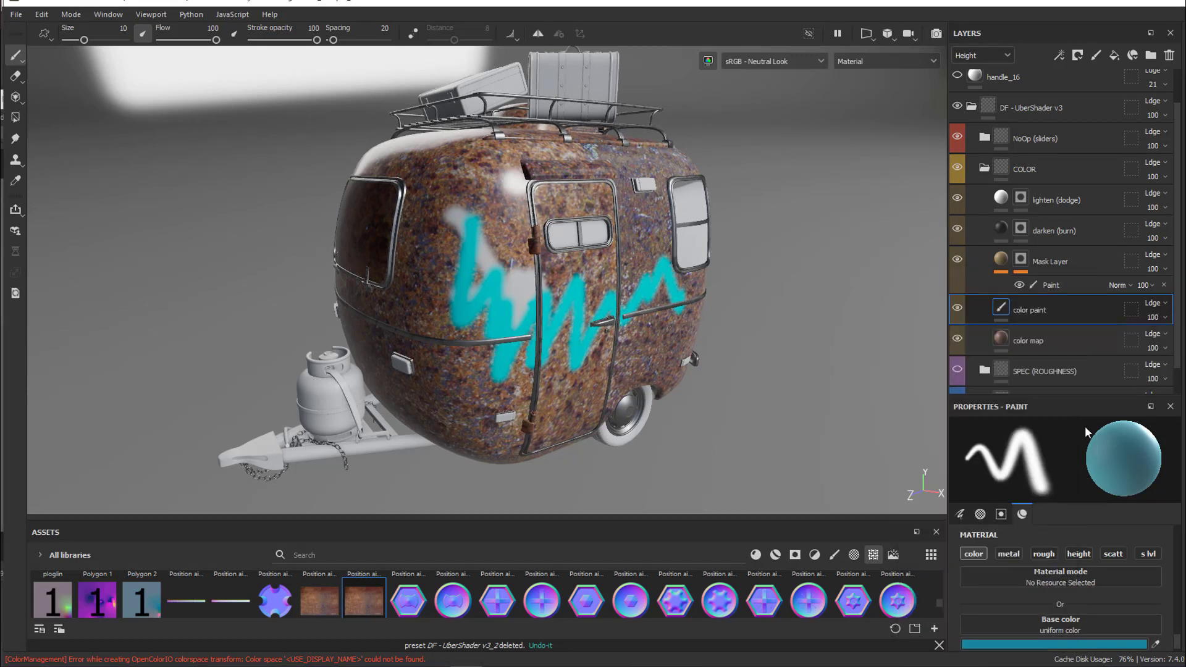
# Paint in the Mask Layer's mask to reveal its tan color on the camper body between the front window and the door
pyautogui.click(1081, 262)
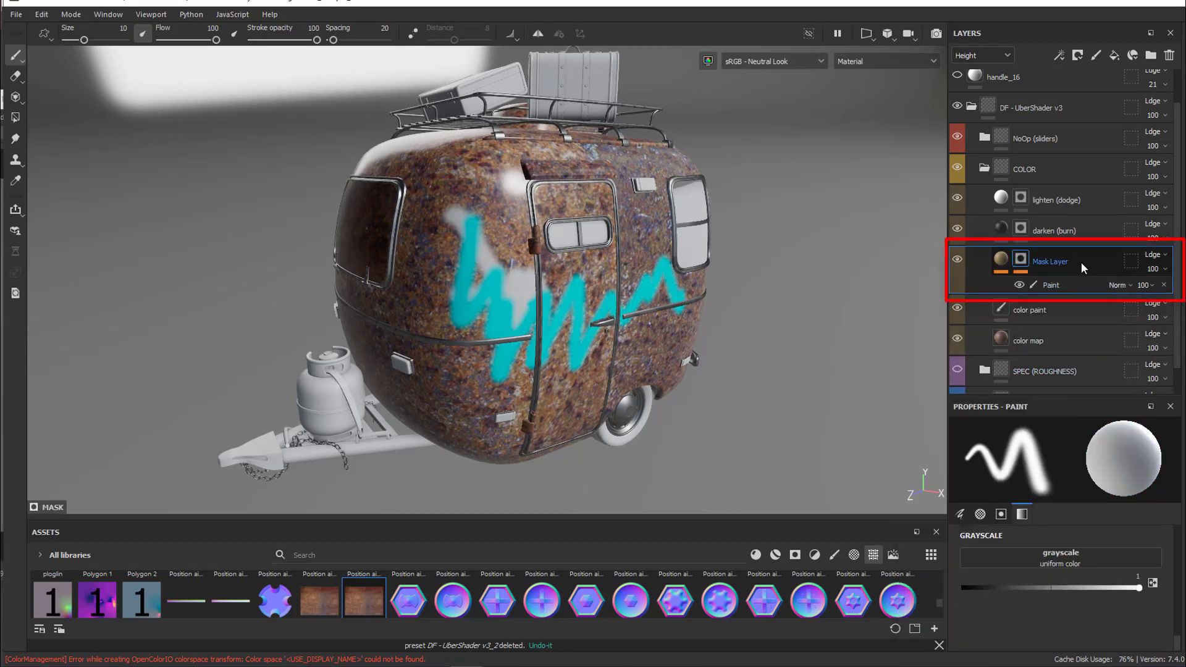
pyautogui.click(1000, 263)
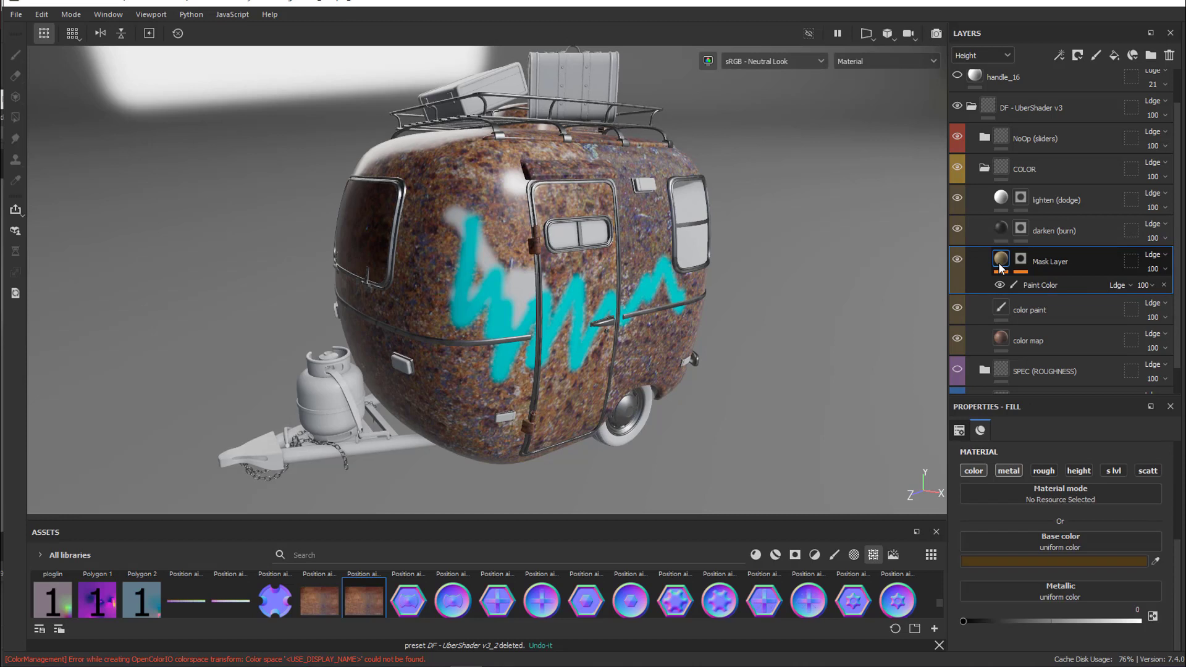
pyautogui.click(1049, 285)
pyautogui.click(1024, 265)
pyautogui.click(1024, 265)
pyautogui.click(1051, 286)
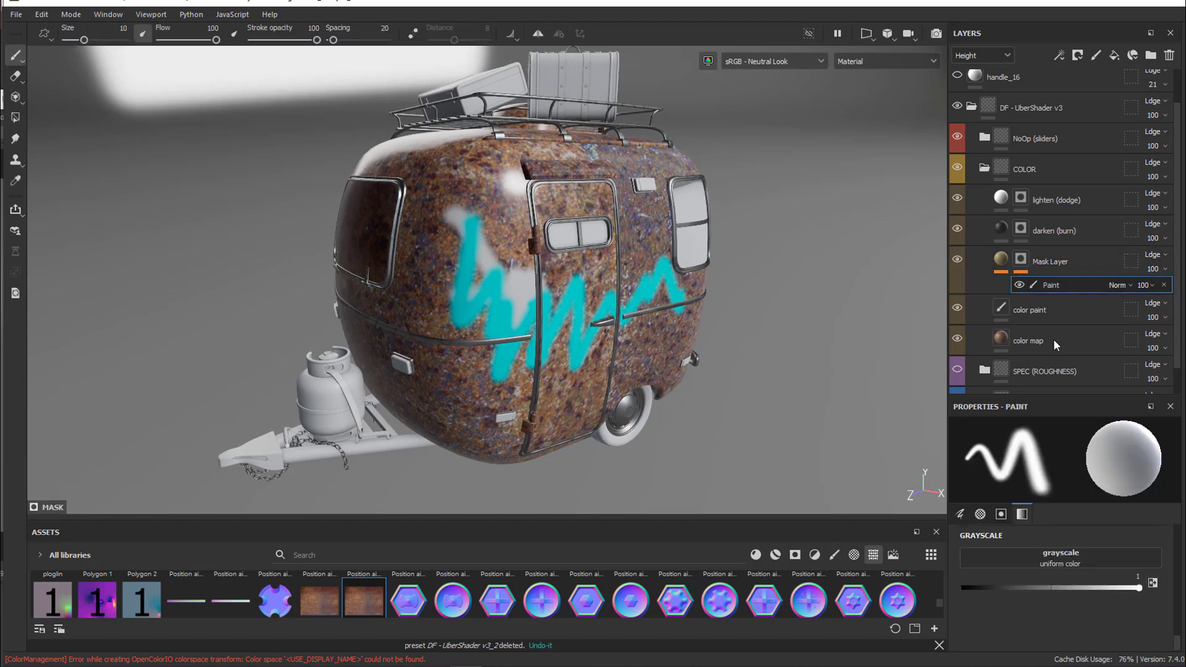
pyautogui.moveTo(498, 188)
pyautogui.mouseDown()
pyautogui.moveTo(444, 263)
pyautogui.moveTo(492, 272)
pyautogui.moveTo(498, 352)
pyautogui.moveTo(453, 213)
pyautogui.moveTo(485, 193)
pyautogui.moveTo(433, 225)
pyautogui.moveTo(455, 275)
pyautogui.mouseUp()
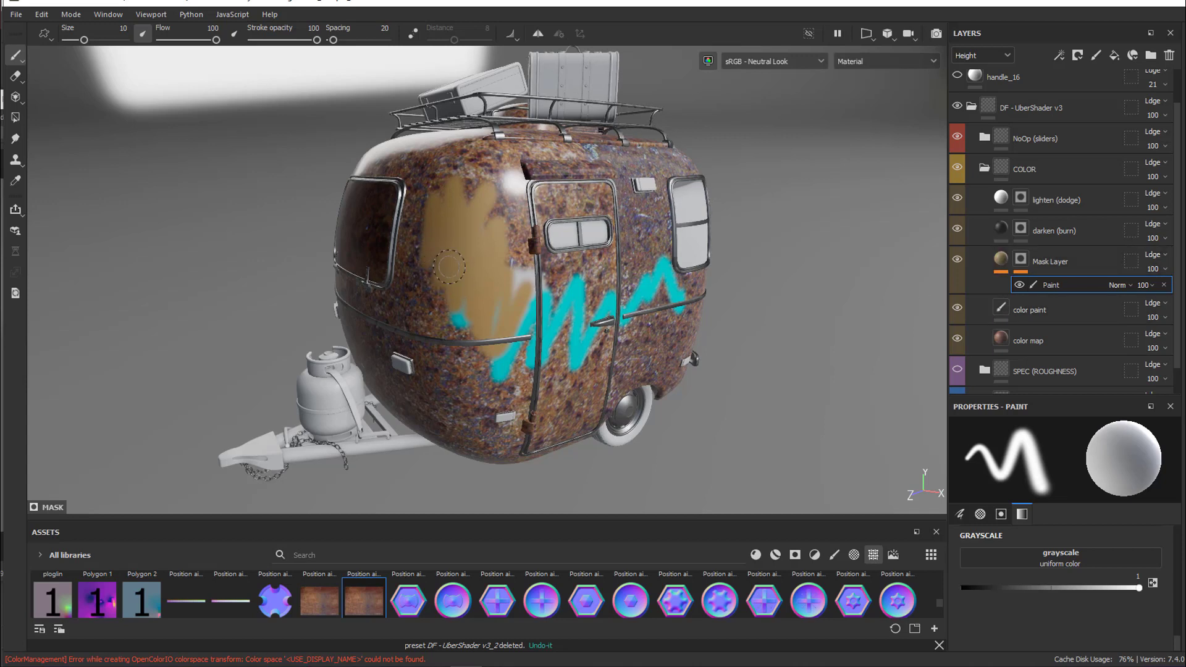
# Try a stroke in the darken (burn) layer's mask, undo it, and lower the brush's stroke opacity to 12
pyautogui.click(1054, 231)
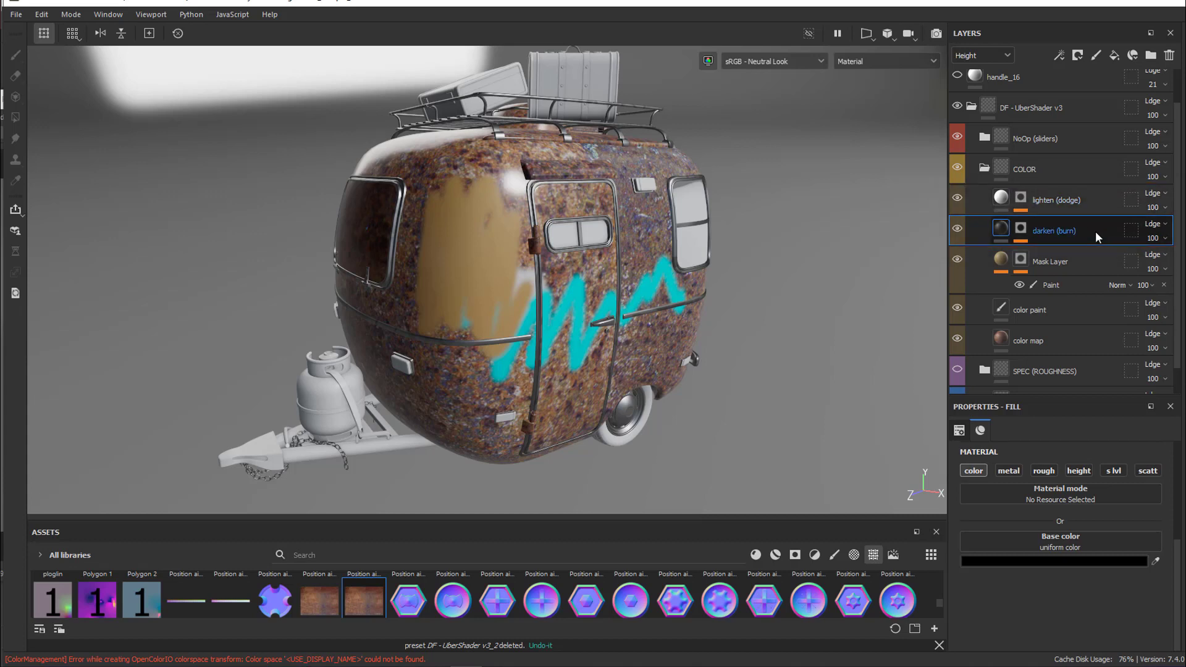
pyautogui.click(1022, 235)
pyautogui.click(1052, 255)
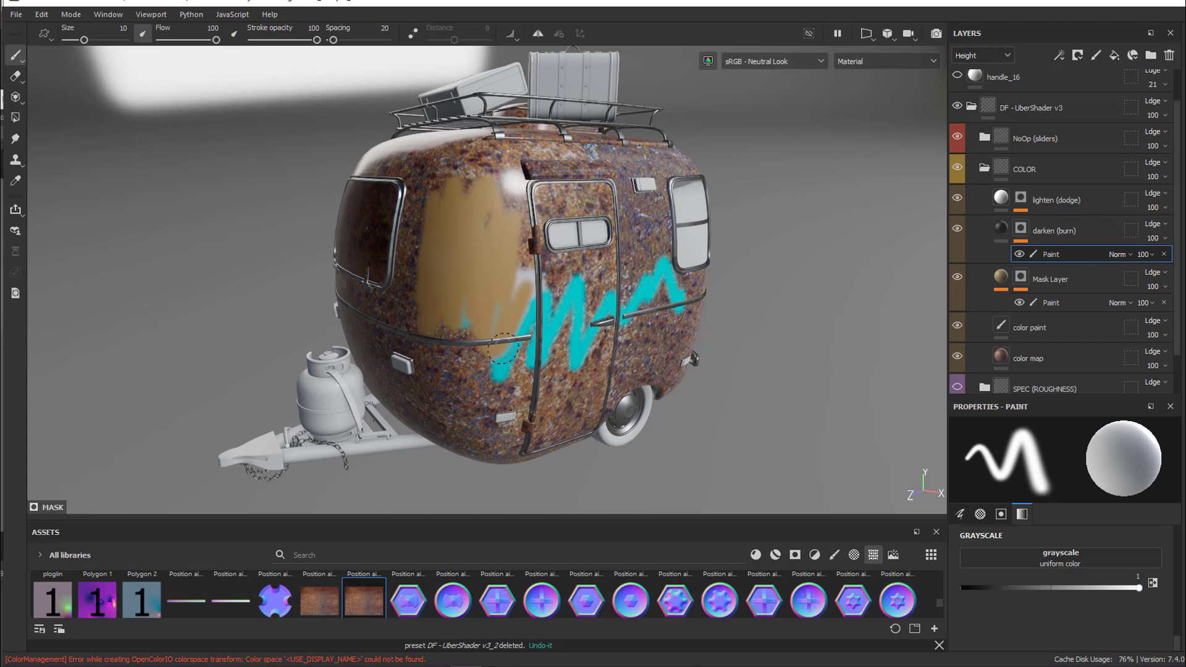
pyautogui.moveTo(470, 220); pyautogui.dragTo(473, 266)
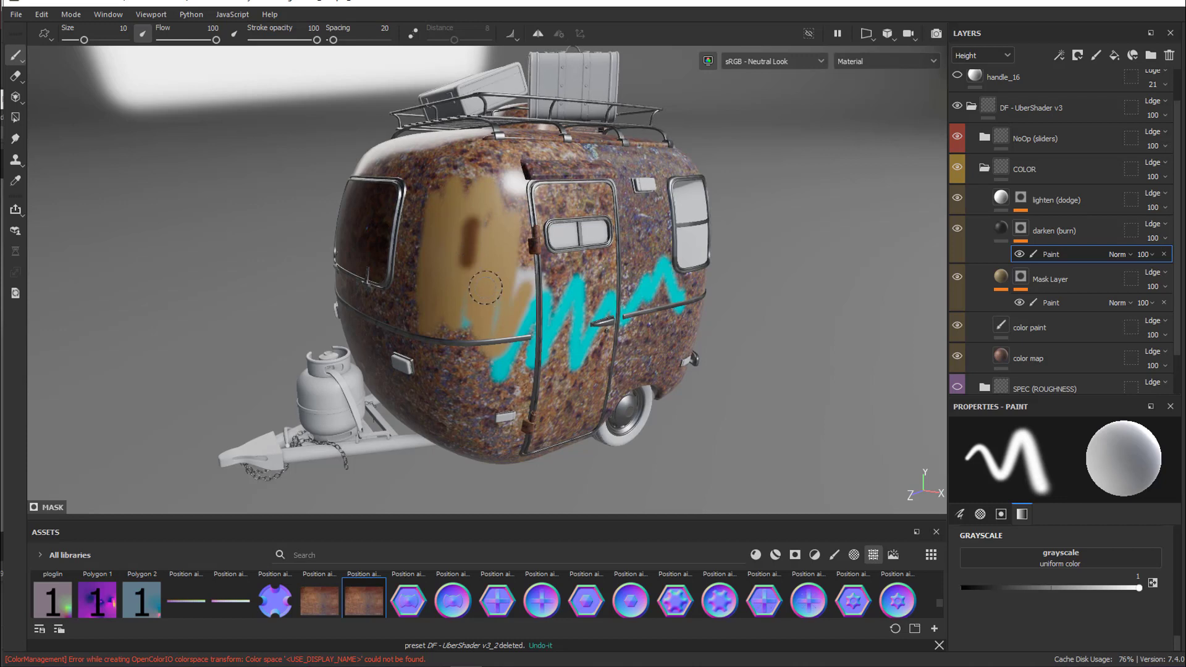
pyautogui.hotkey('ctrl', 'z')
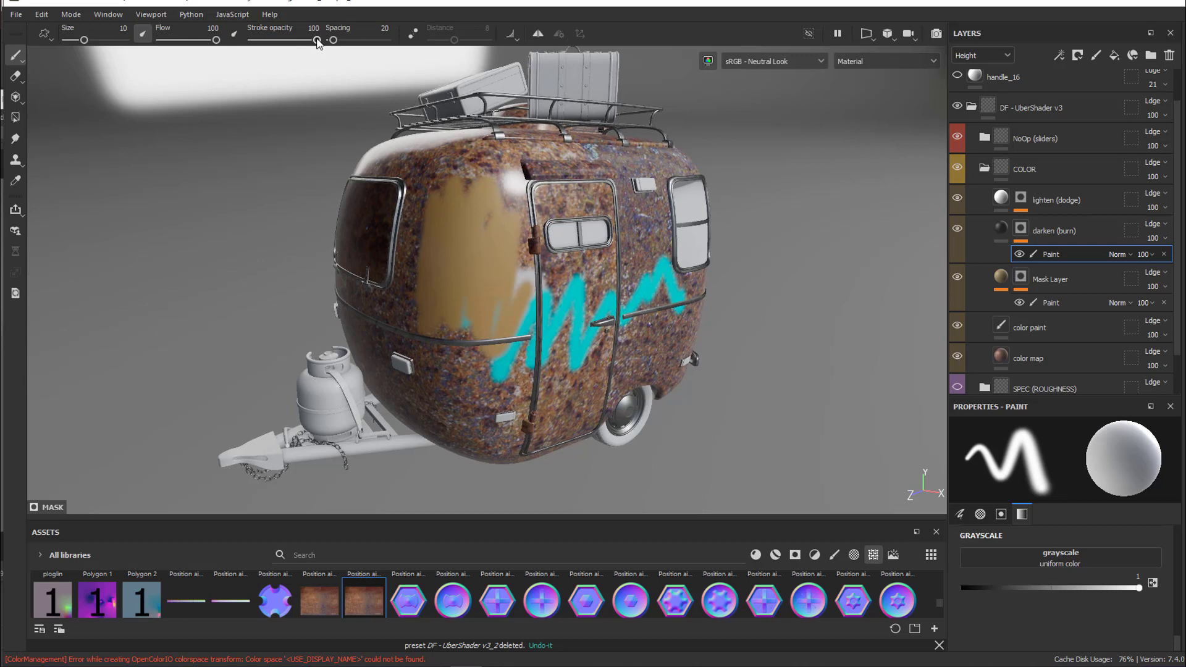
pyautogui.moveTo(317, 41); pyautogui.dragTo(254, 43)
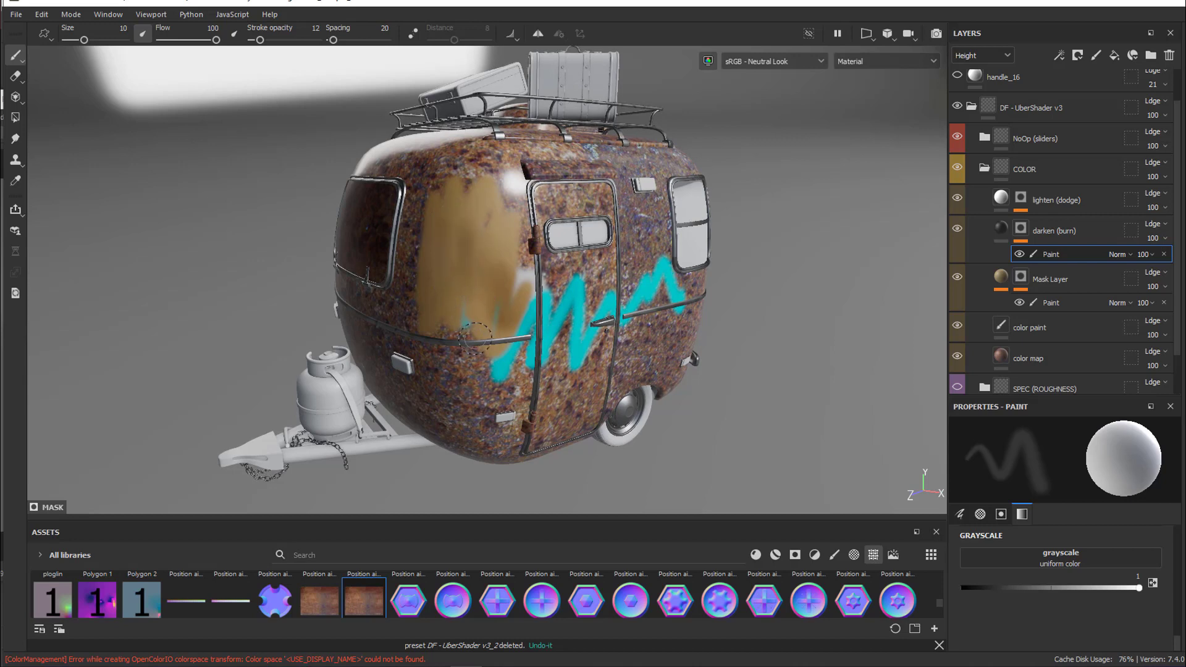
# Paint strokes over the tan area in the lighten (dodge) layer's mask with a stroke opacity of 4
pyautogui.click(1029, 206)
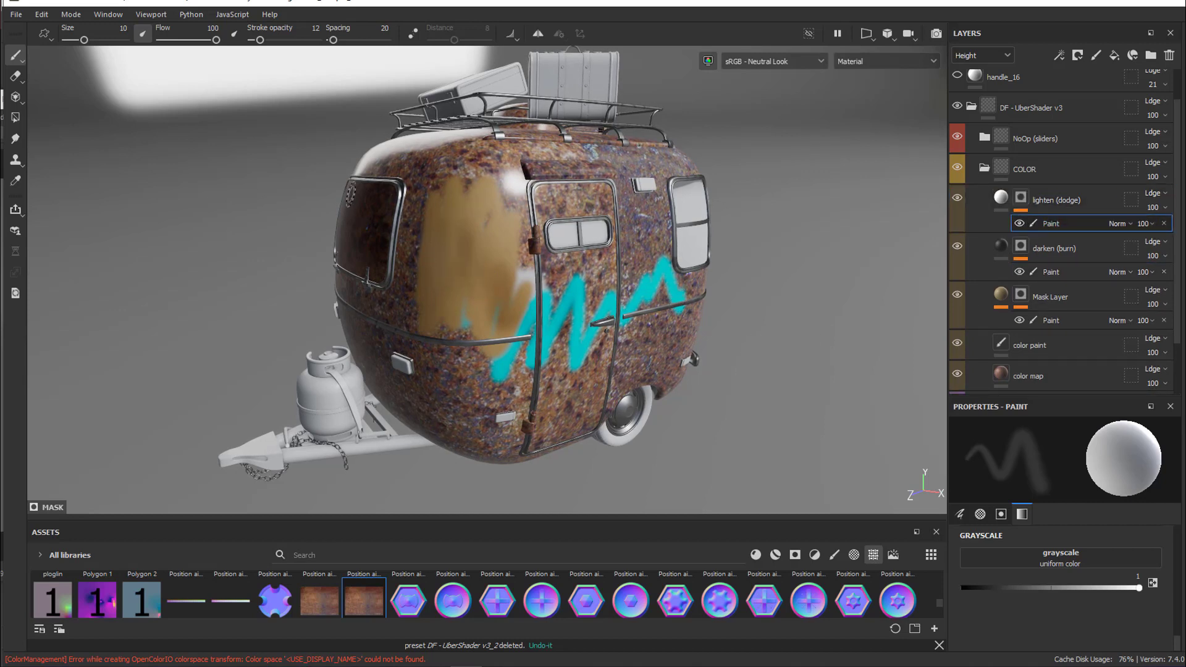
pyautogui.moveTo(260, 40); pyautogui.dragTo(253, 40)
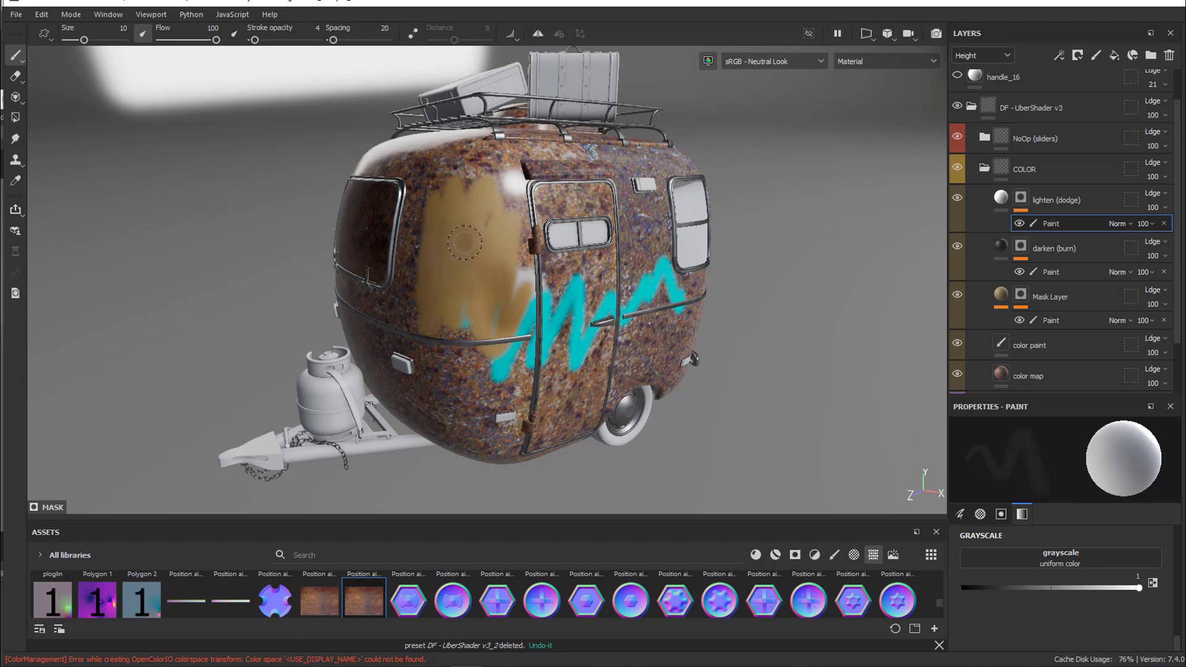
pyautogui.moveTo(480, 242)
pyautogui.mouseDown()
pyautogui.moveTo(481, 266)
pyautogui.moveTo(456, 260)
pyautogui.moveTo(467, 297)
pyautogui.mouseUp()
pyautogui.moveTo(475, 236); pyautogui.dragTo(504, 283)
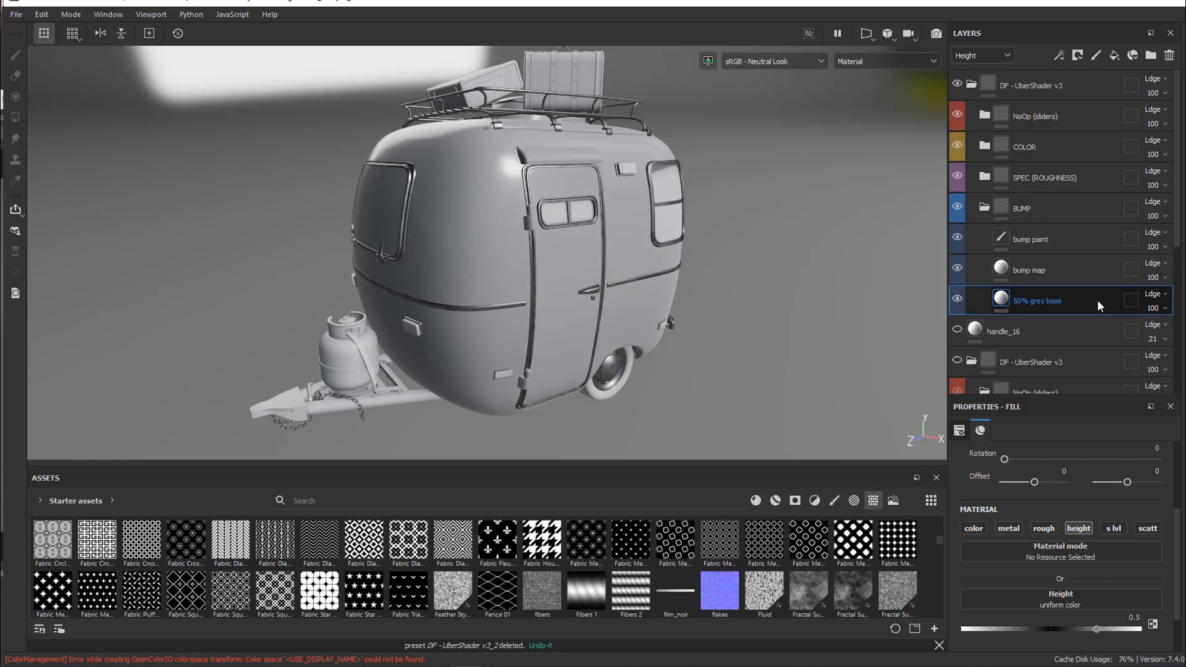
# Assign the Fabric Puff... pattern to the height of the bump map layer and set its UV scale to 20
pyautogui.click(1091, 269)
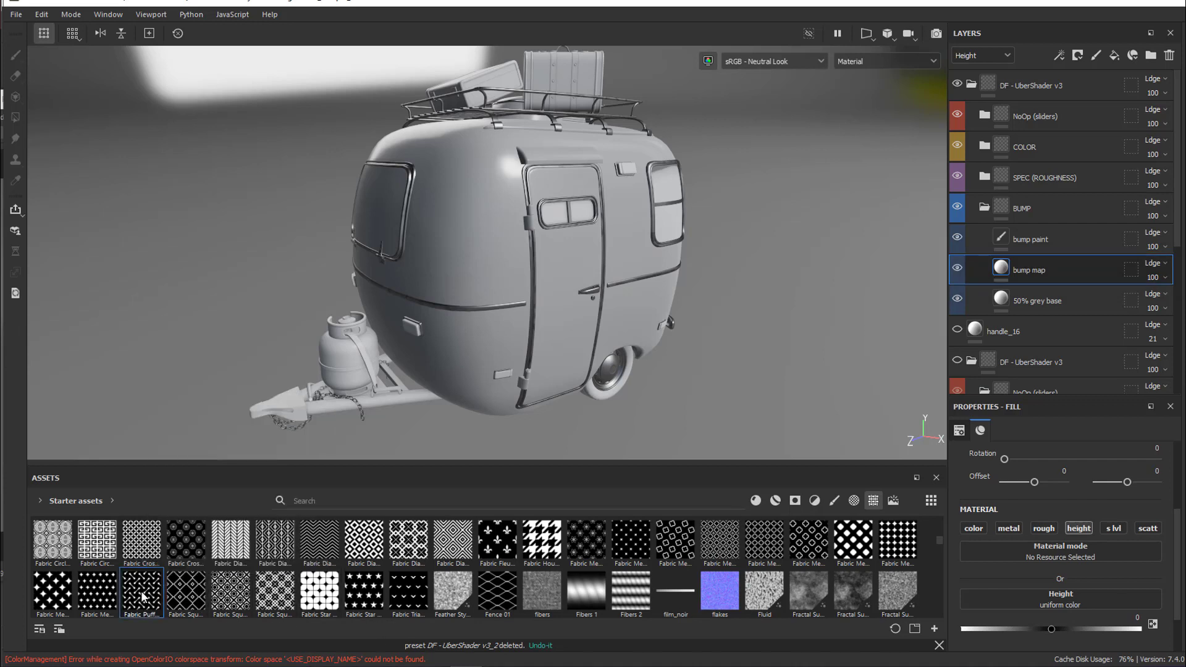
pyautogui.moveTo(141, 597); pyautogui.dragTo(1012, 596)
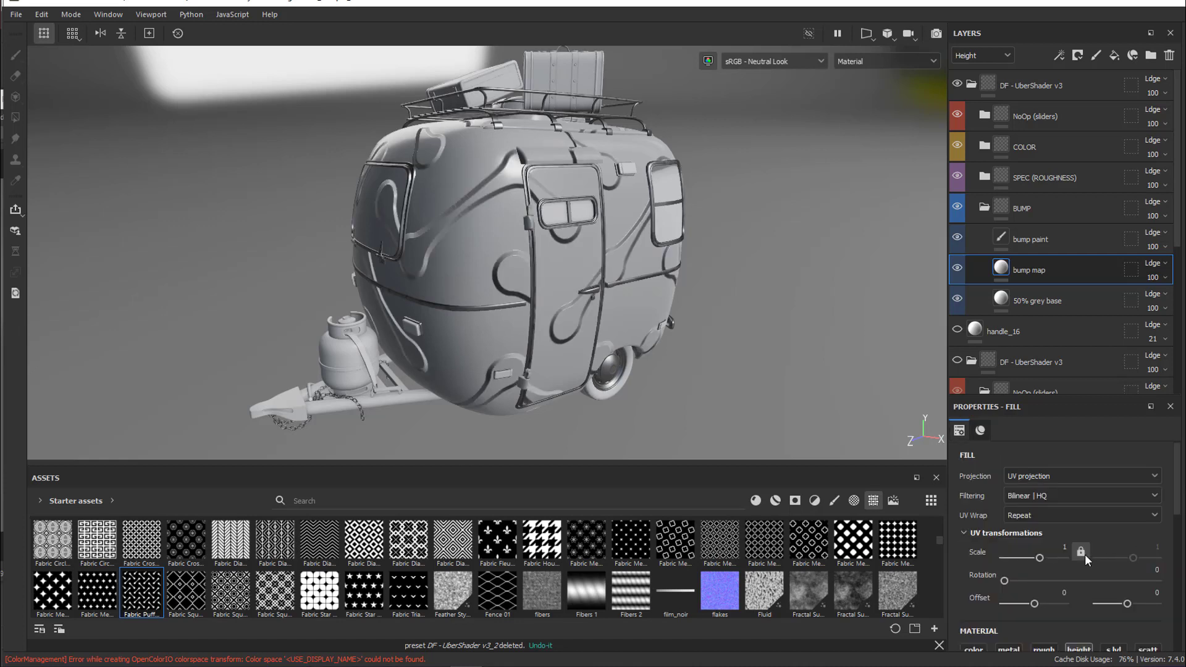
pyautogui.click(1064, 547)
pyautogui.write('20')
pyautogui.press('Return')
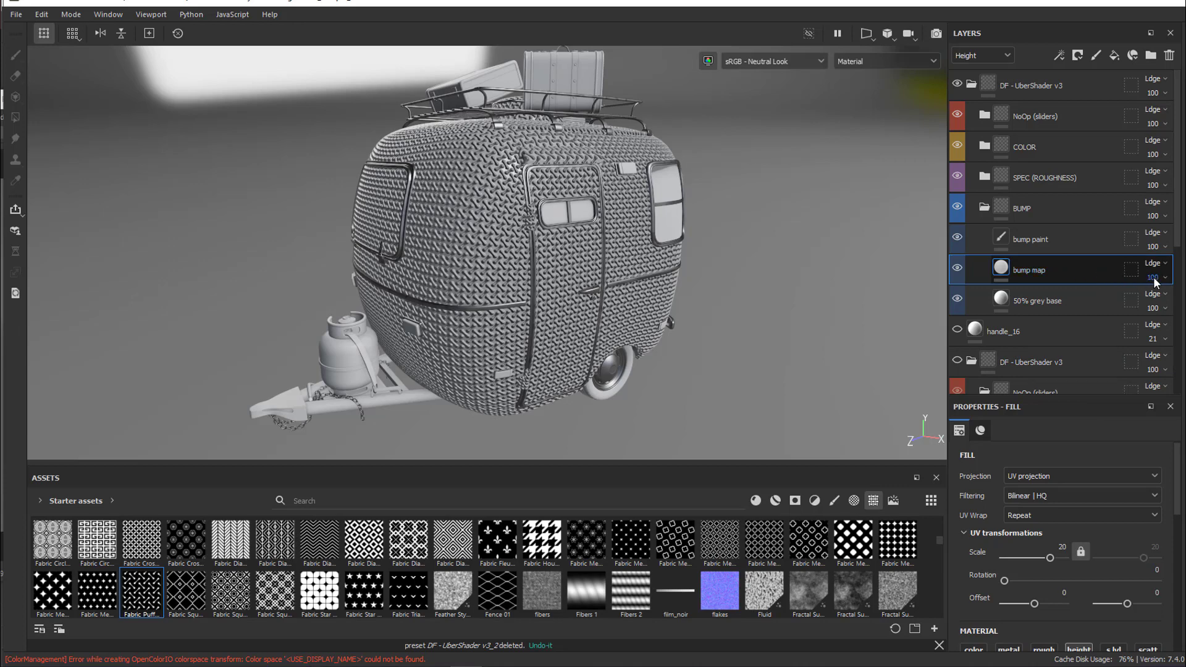
# Set the bump map layer's opacity to 30 in the Base color channel and return the layer stack to the Height channel
pyautogui.click(1007, 57)
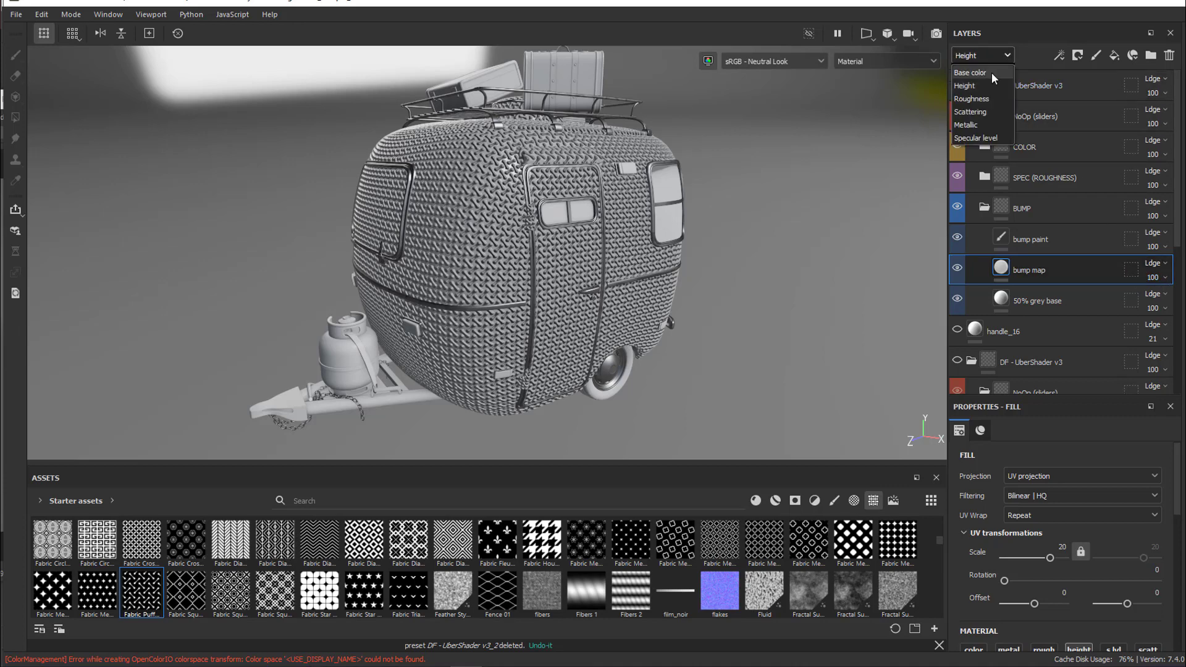
pyautogui.click(992, 74)
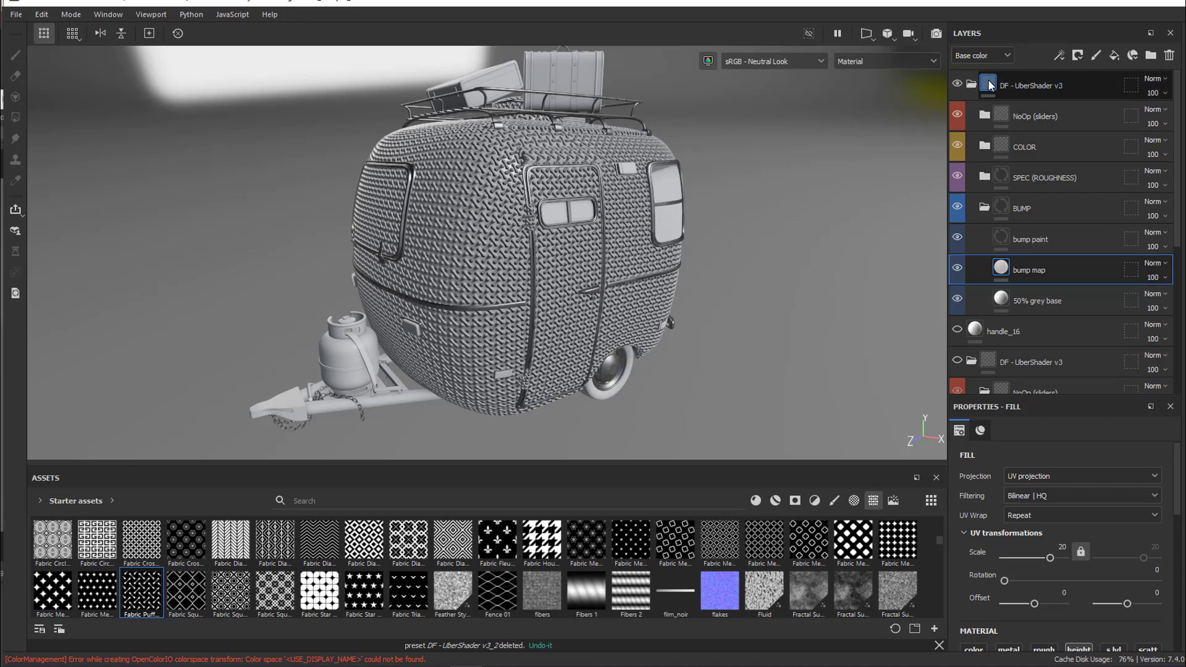
pyautogui.click(1167, 278)
pyautogui.click(1162, 301)
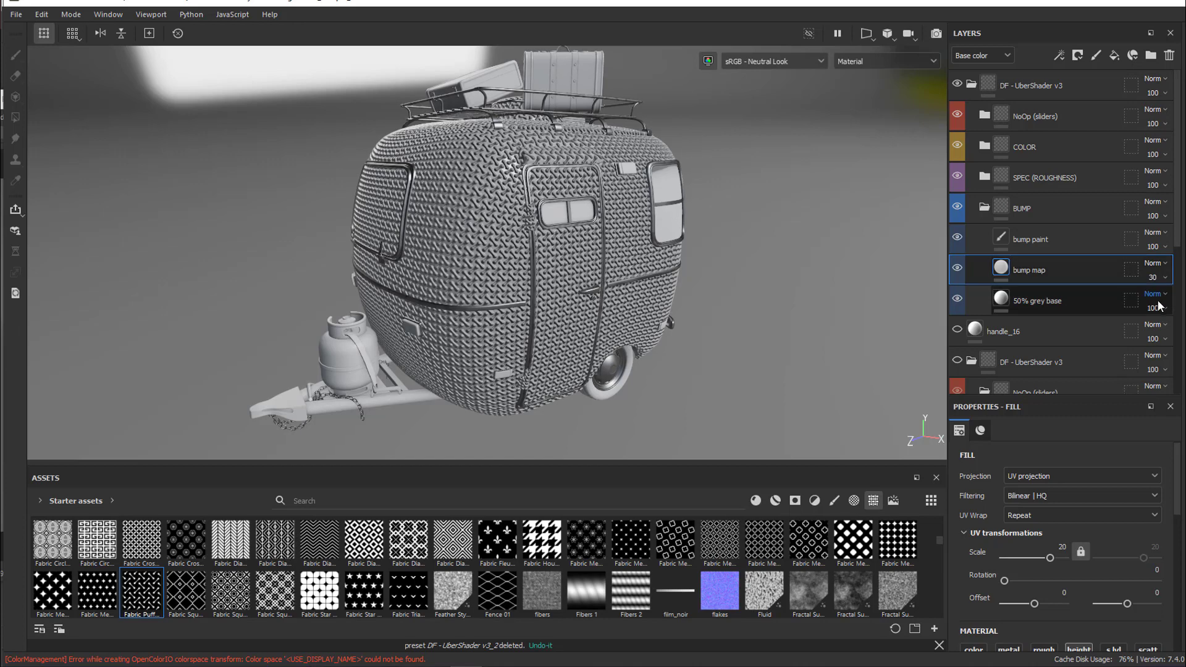
pyautogui.click(1008, 55)
pyautogui.click(989, 86)
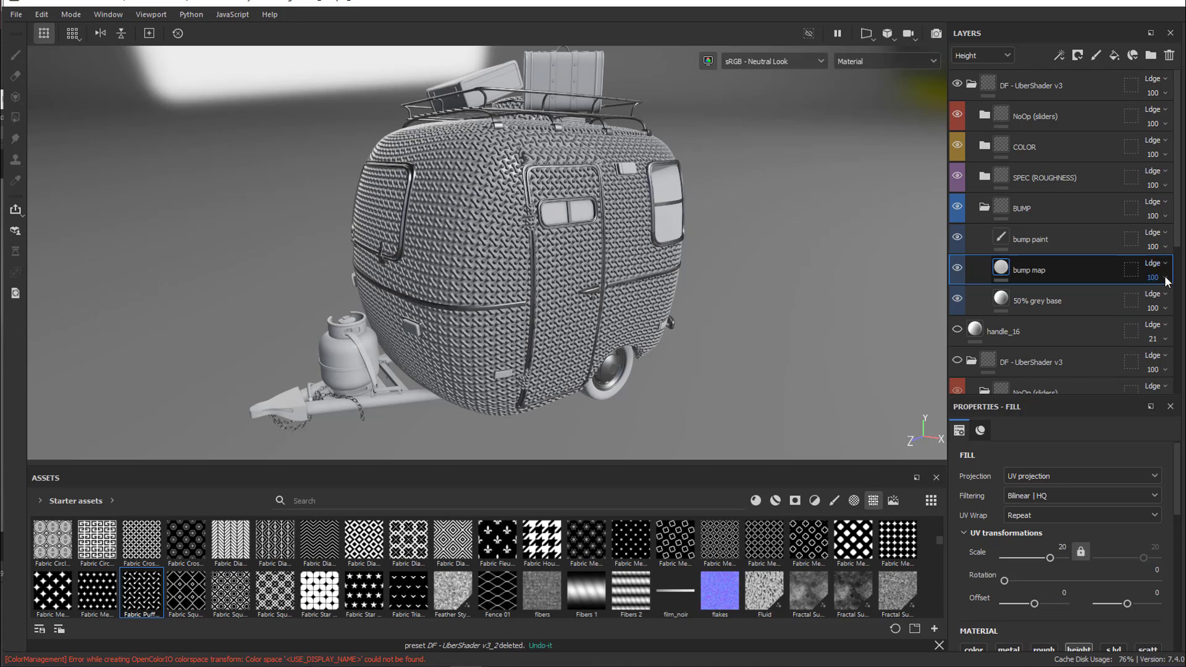
# Reduce the bump map layer's opacity in the Height channel to 2
pyautogui.click(1161, 303)
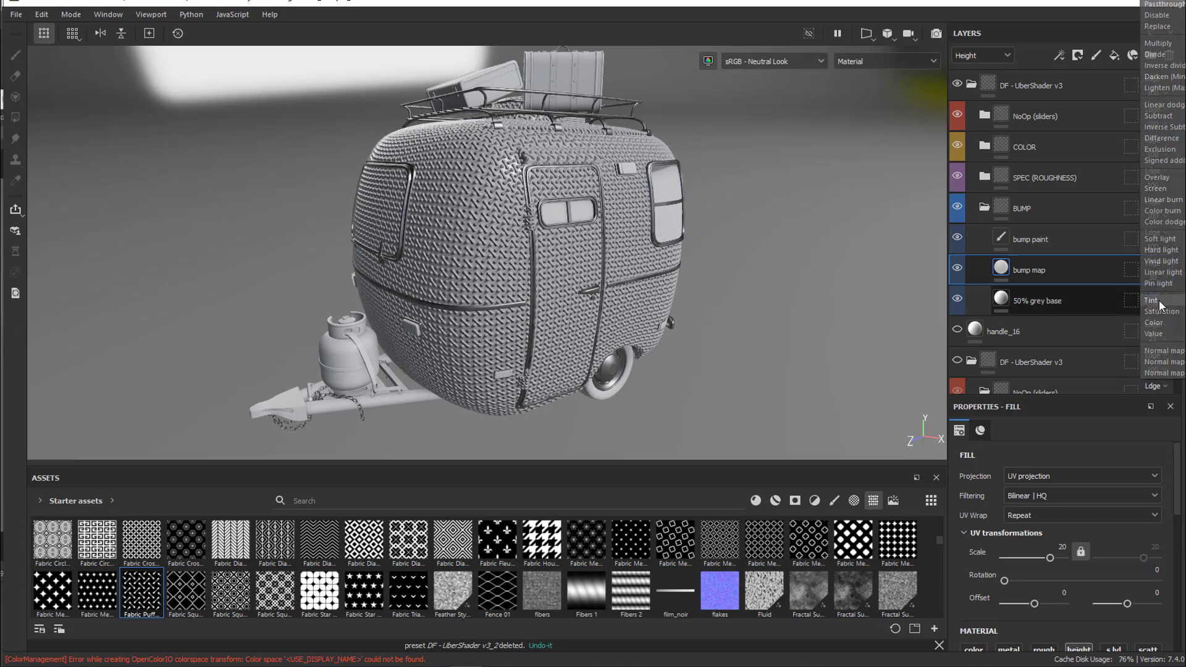
pyautogui.click(1159, 305)
pyautogui.click(1164, 278)
pyautogui.moveTo(1163, 302); pyautogui.dragTo(1148, 302)
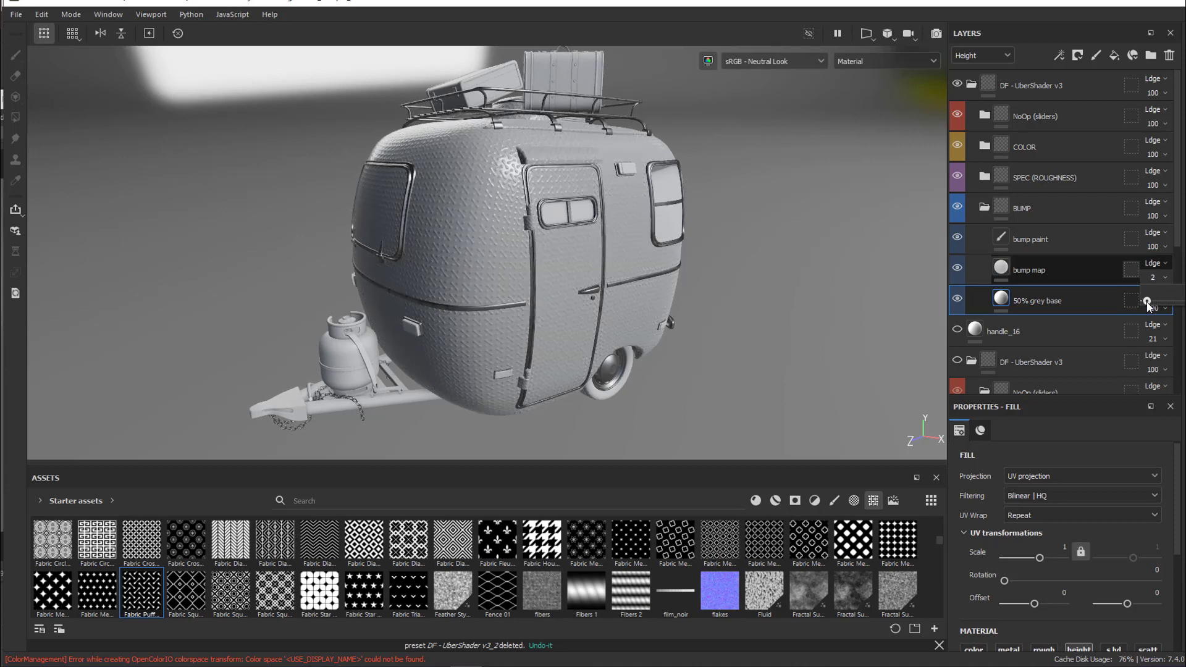
# Paint height detail on the camper body in the bump paint layer with the Dots Erased brush
pyautogui.click(1073, 240)
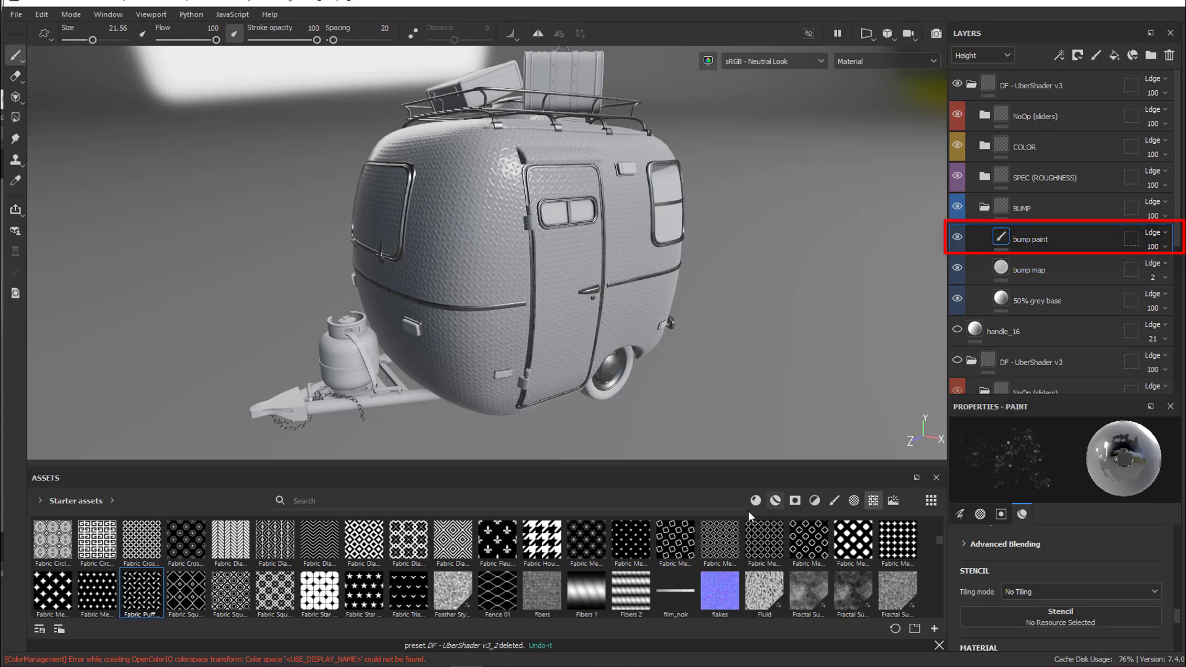
pyautogui.click(835, 499)
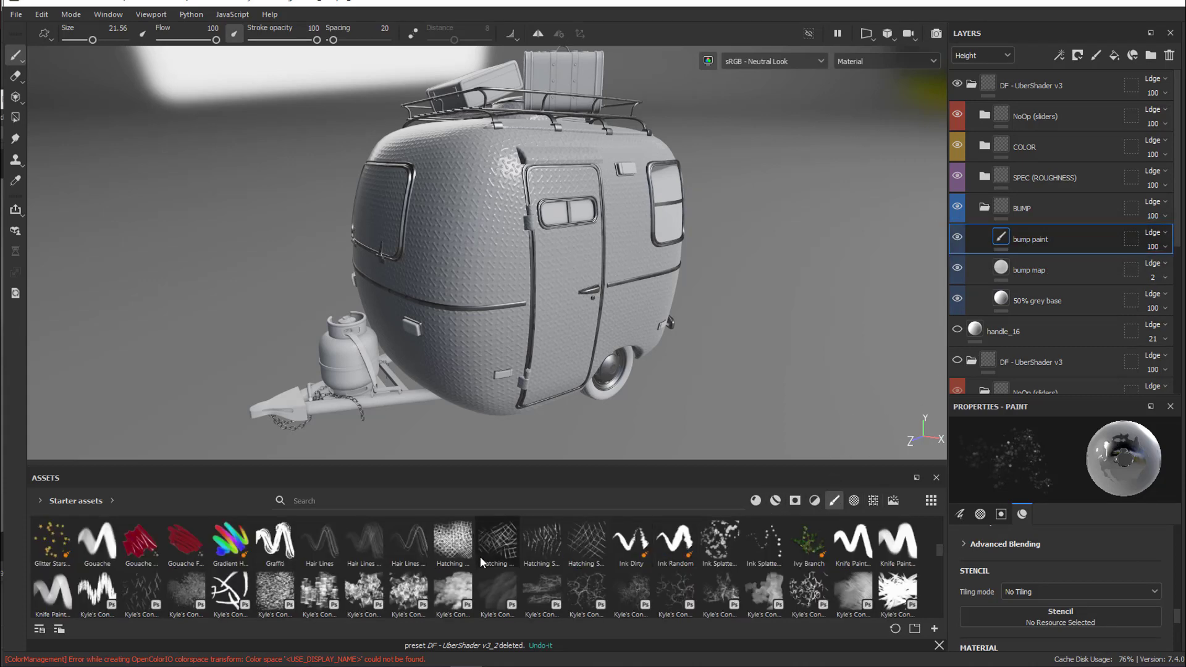
pyautogui.scroll(2, 396, 574)
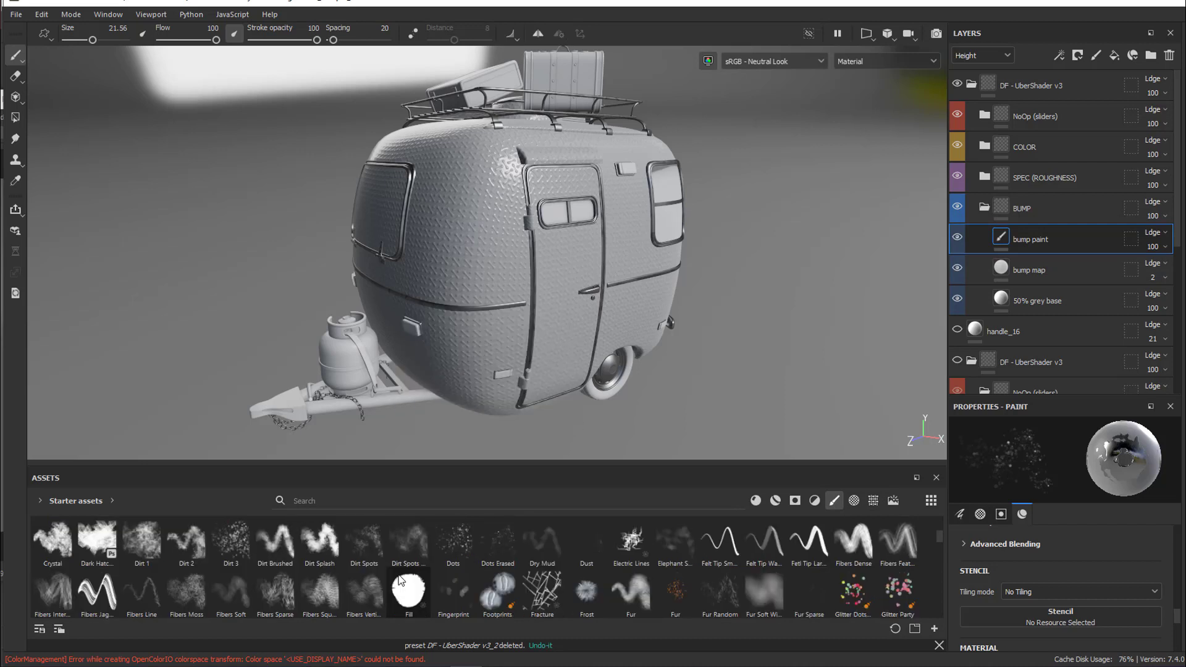
pyautogui.click(495, 542)
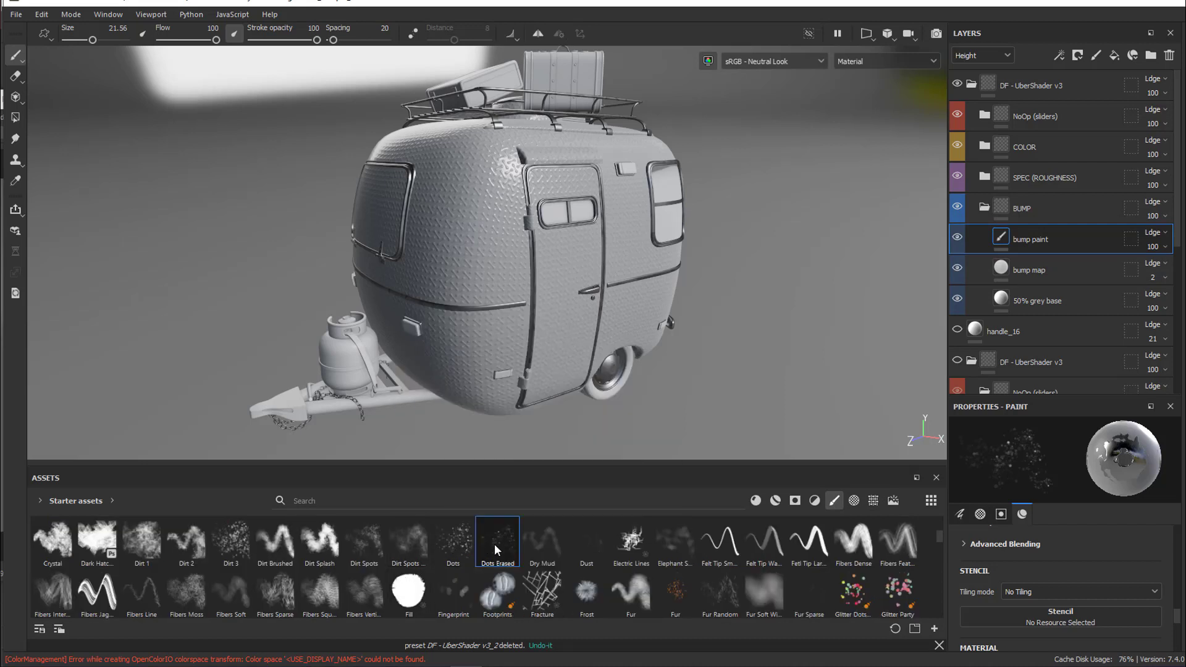
pyautogui.moveTo(487, 256)
pyautogui.mouseDown()
pyautogui.moveTo(508, 186)
pyautogui.moveTo(454, 192)
pyautogui.moveTo(504, 281)
pyautogui.moveTo(522, 244)
pyautogui.moveTo(563, 244)
pyautogui.moveTo(466, 291)
pyautogui.moveTo(500, 333)
pyautogui.moveTo(551, 309)
pyautogui.moveTo(554, 282)
pyautogui.moveTo(510, 286)
pyautogui.mouseUp()
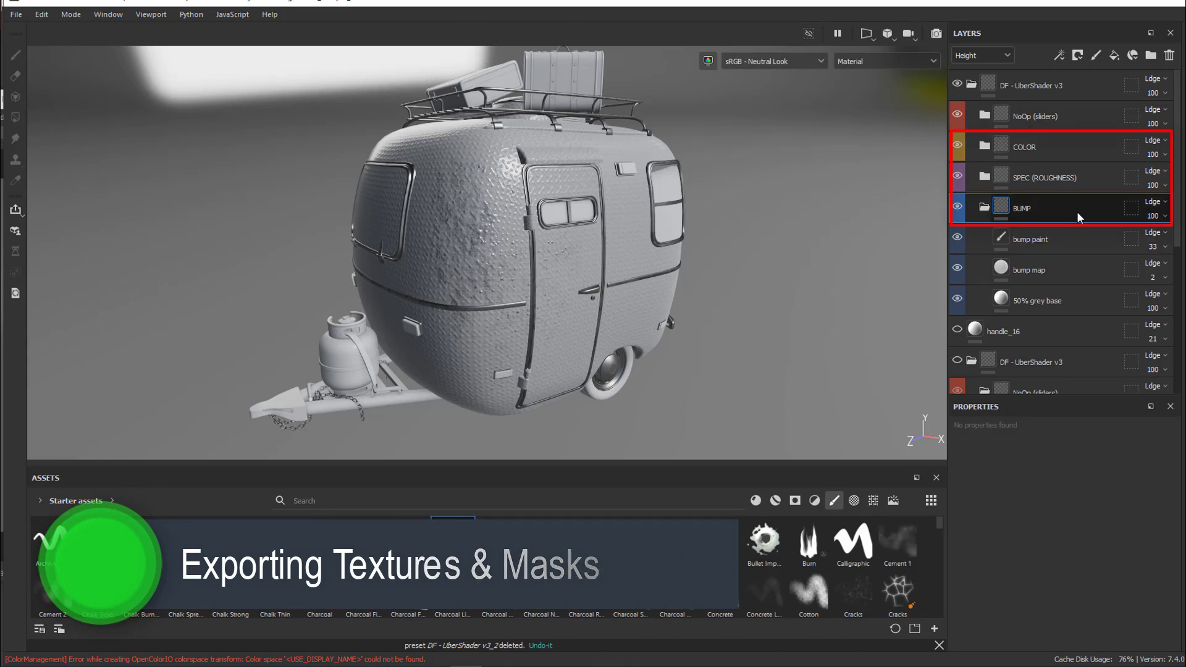
# Select the COLOR group and open the texture export settings
pyautogui.click(1072, 146)
pyautogui.click(16, 14)
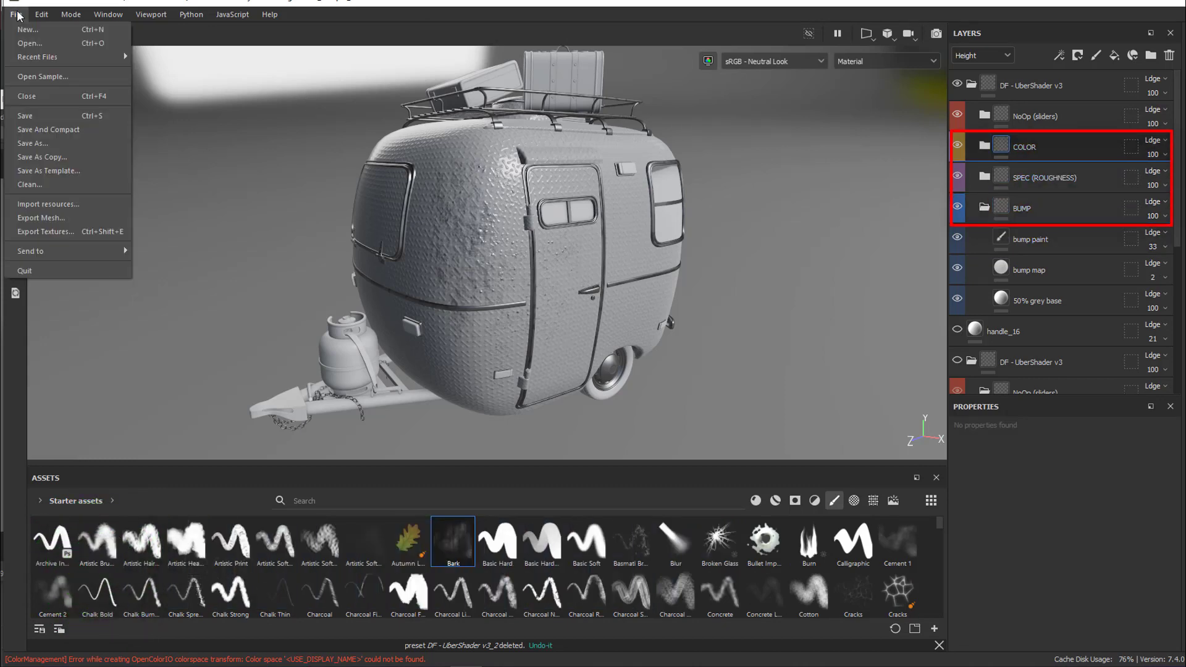
pyautogui.click(46, 231)
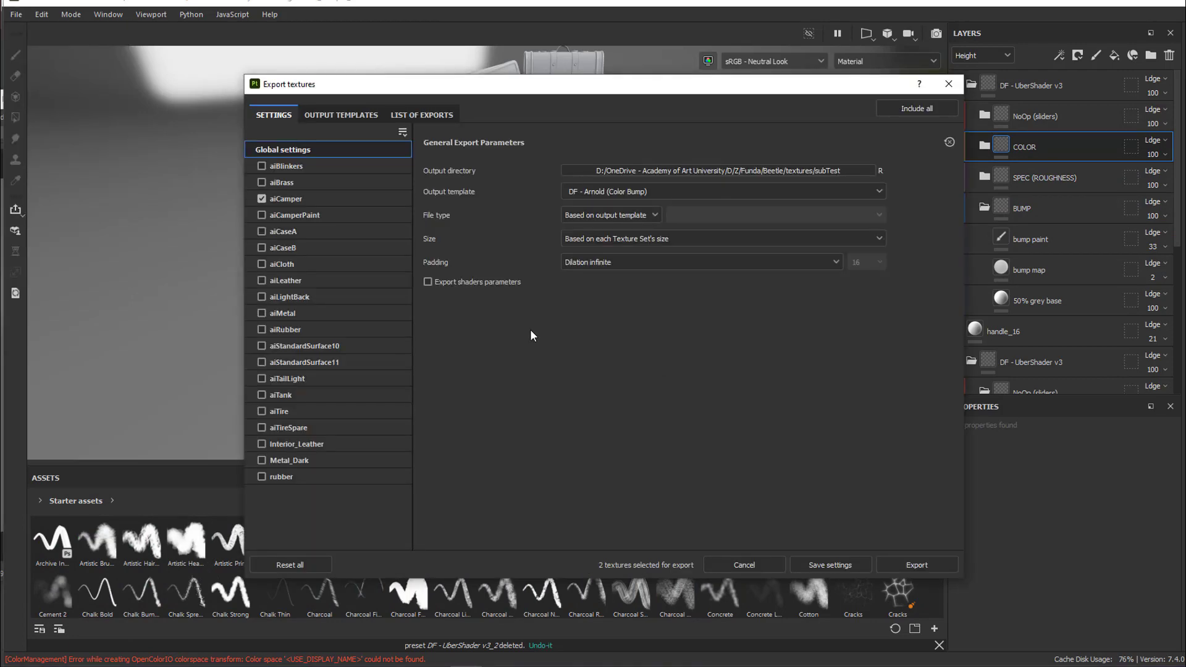
# Review the export output templates, selecting the DF - Arnold (Color Bump) preset to examine its output maps
pyautogui.click(354, 115)
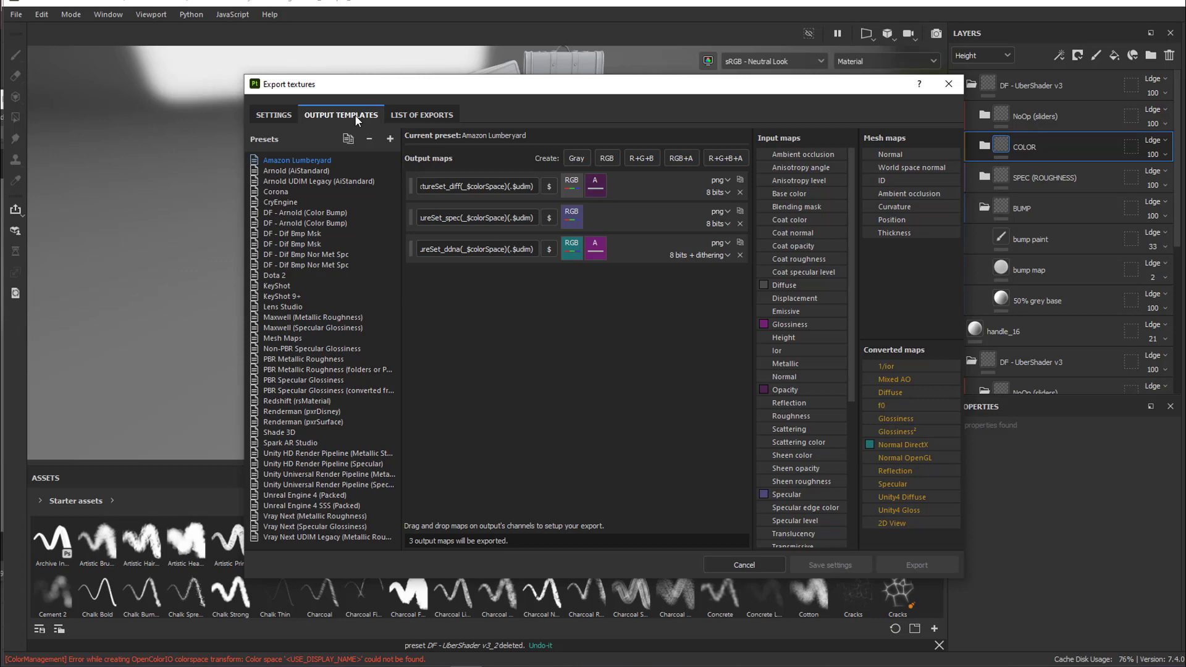
pyautogui.click(277, 115)
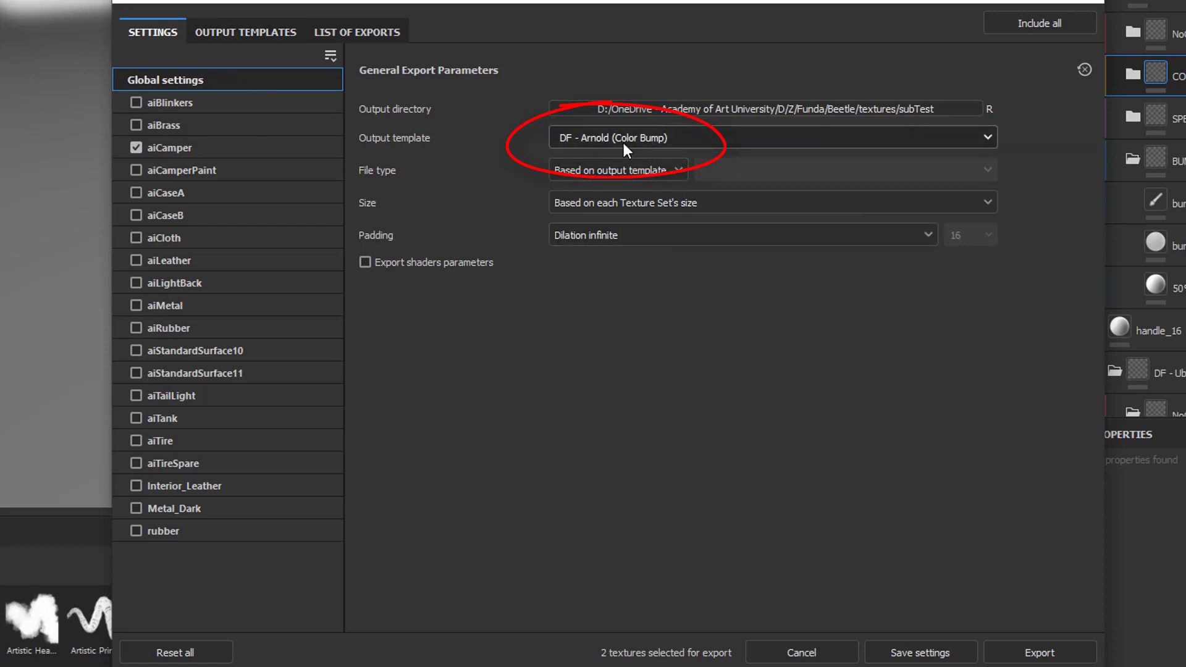
pyautogui.click(221, 34)
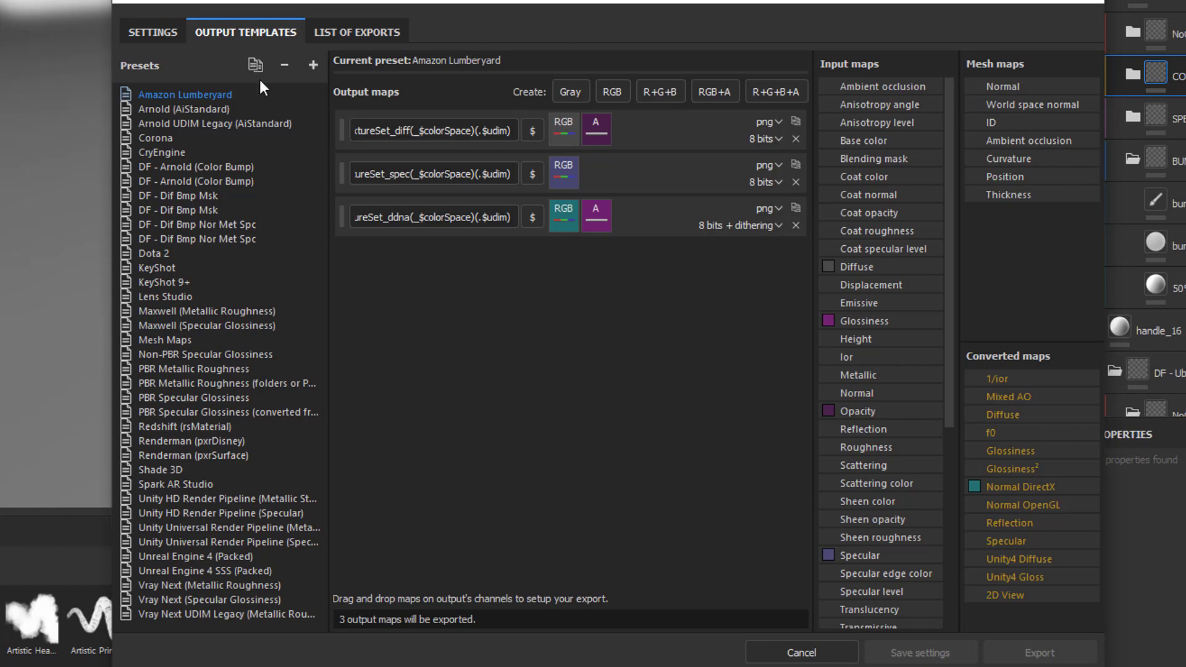
pyautogui.click(243, 168)
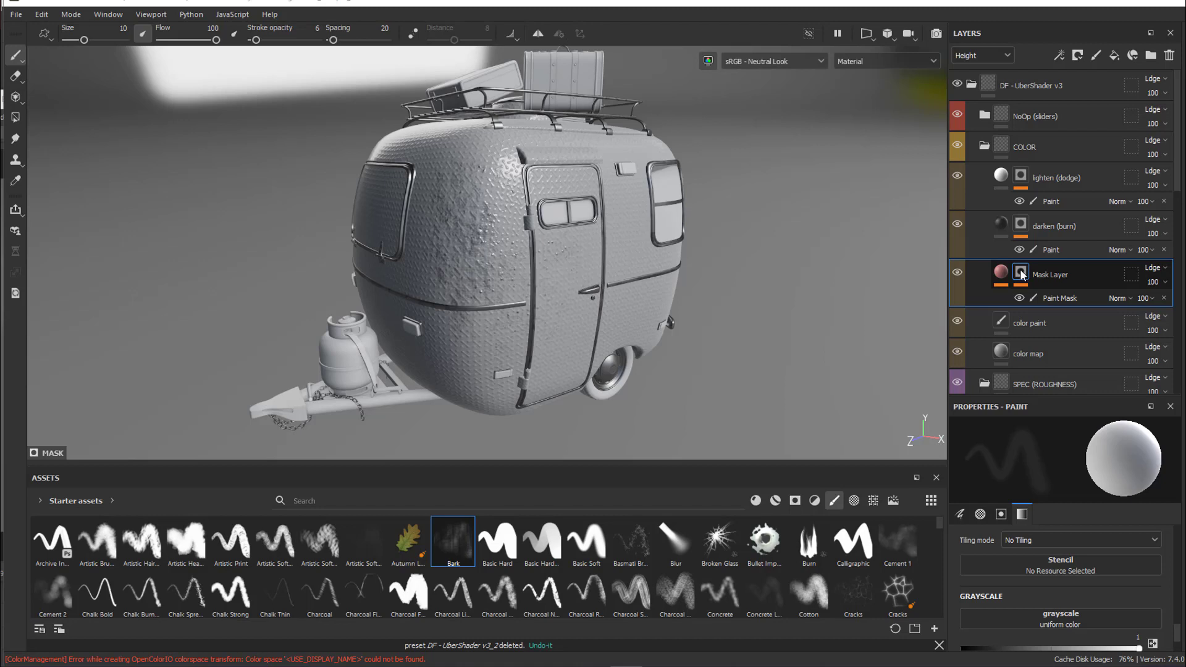
pyautogui.scroll(-4, 1023, 275)
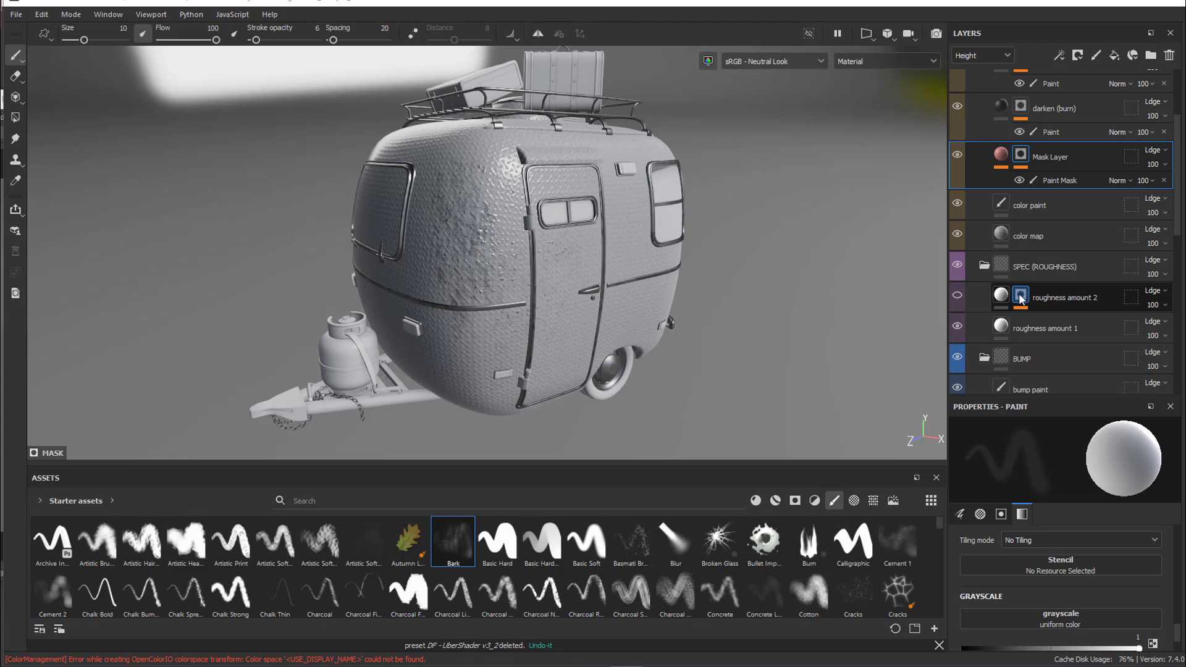
pyautogui.rightClick(1020, 299)
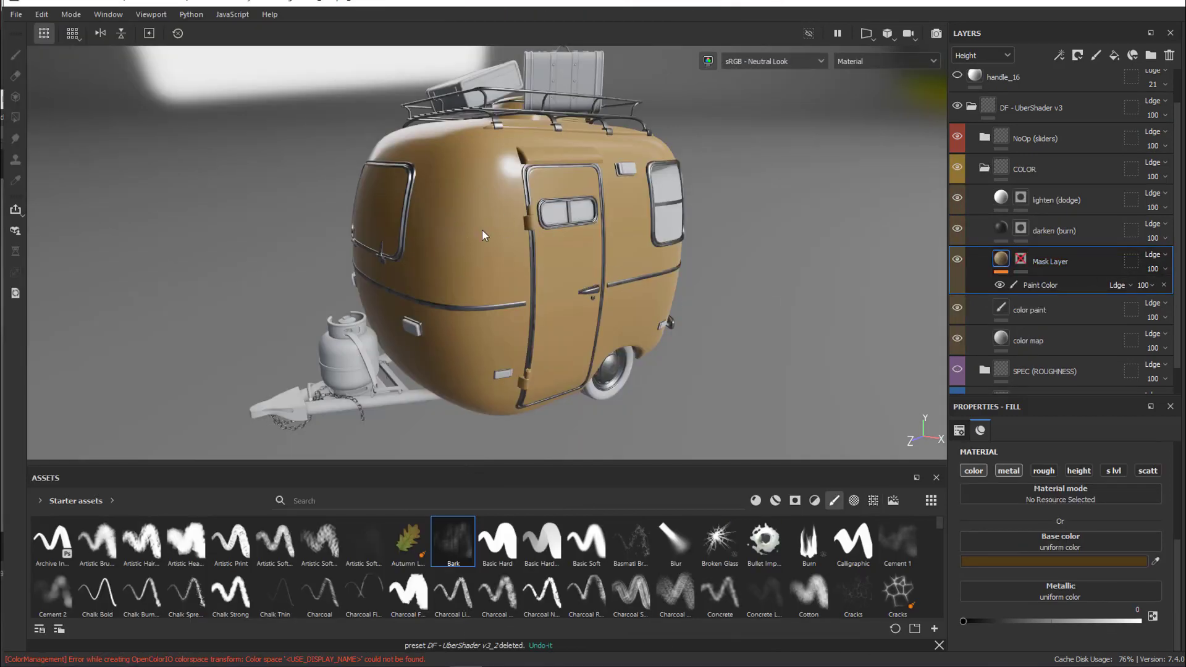
# Toggle the Mask Layer's black mask back on in the COLOR group
pyautogui.click(1021, 260)
pyautogui.rightClick(1022, 261)
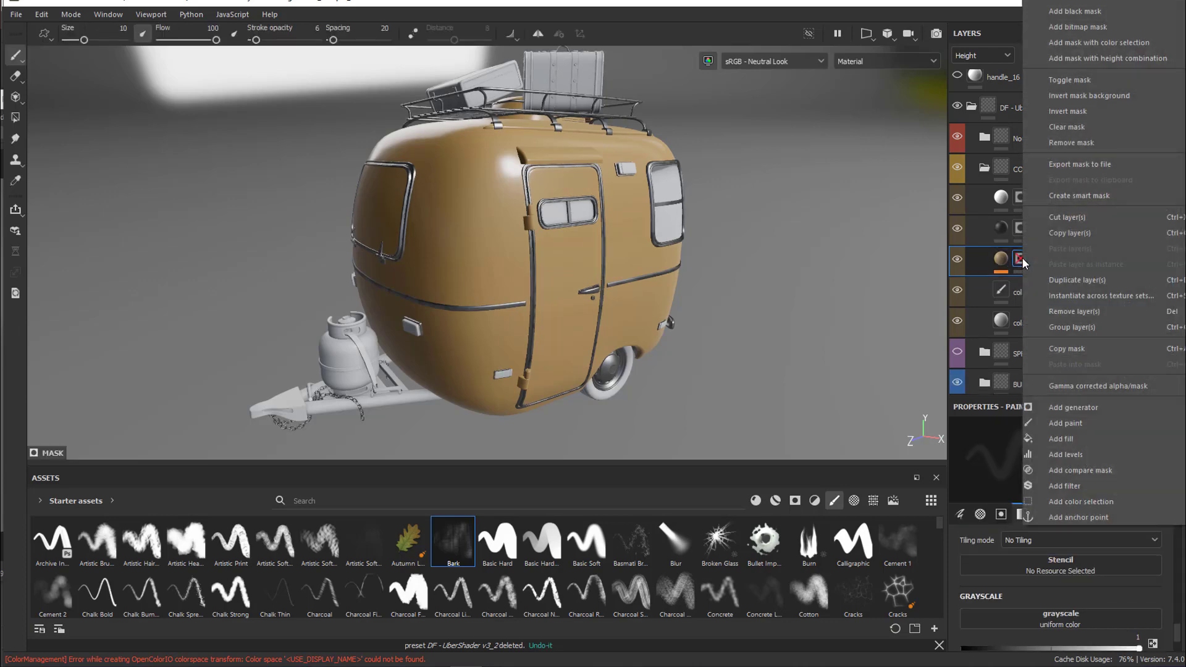
pyautogui.click(1095, 82)
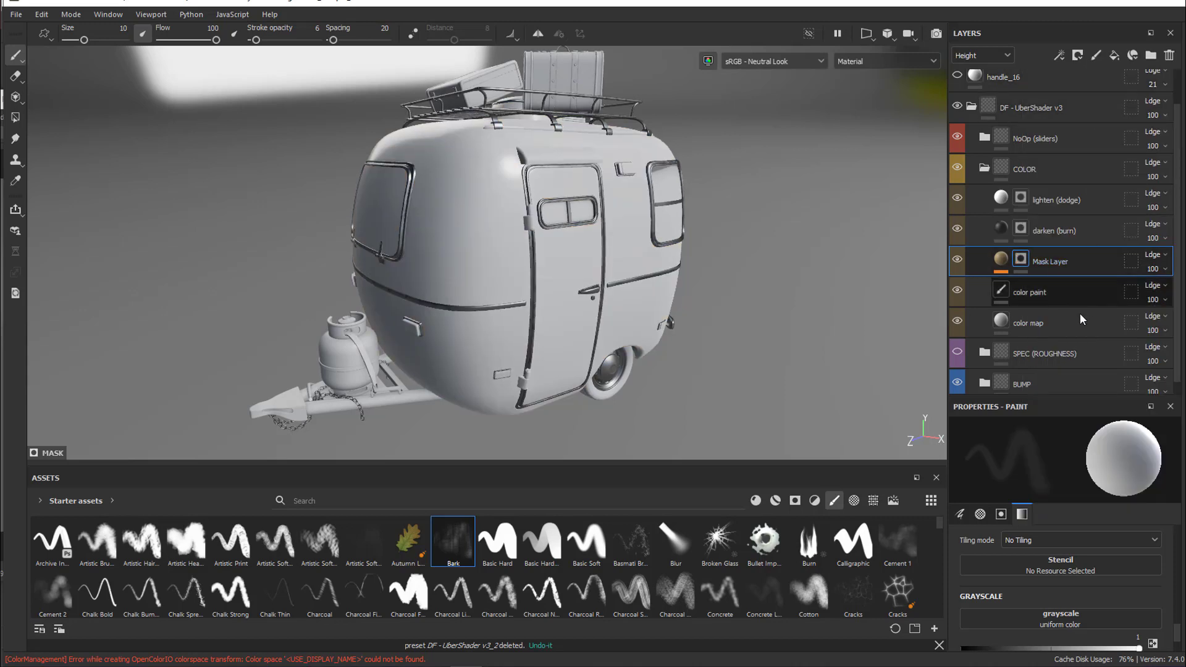
# Enable the color map layer's metal channel with Metallic at 1 and assign the Grunge Paint Scratched texture to its Base color
pyautogui.click(1060, 324)
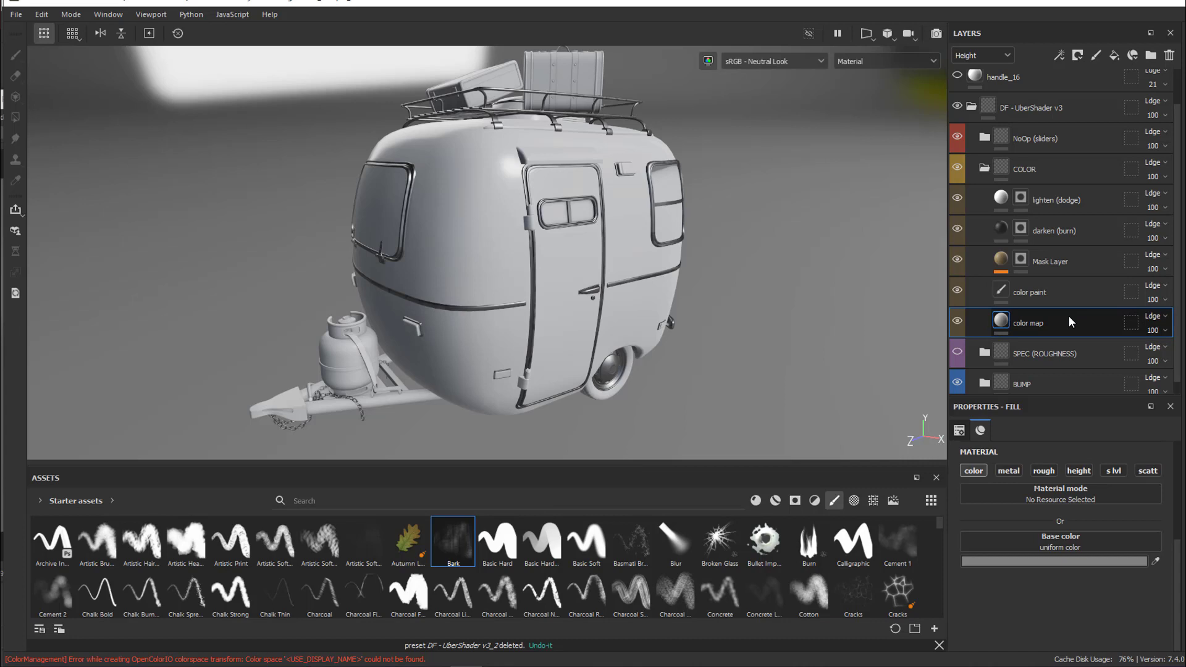
pyautogui.click(1016, 471)
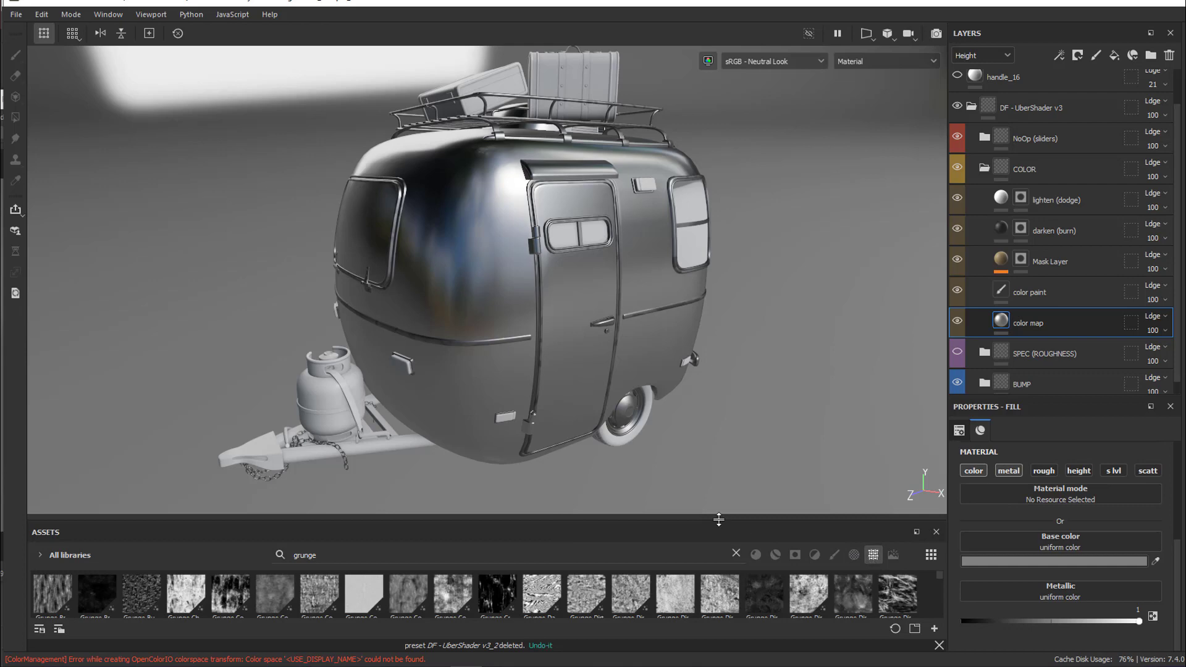
pyautogui.moveTo(707, 521); pyautogui.dragTo(696, 317)
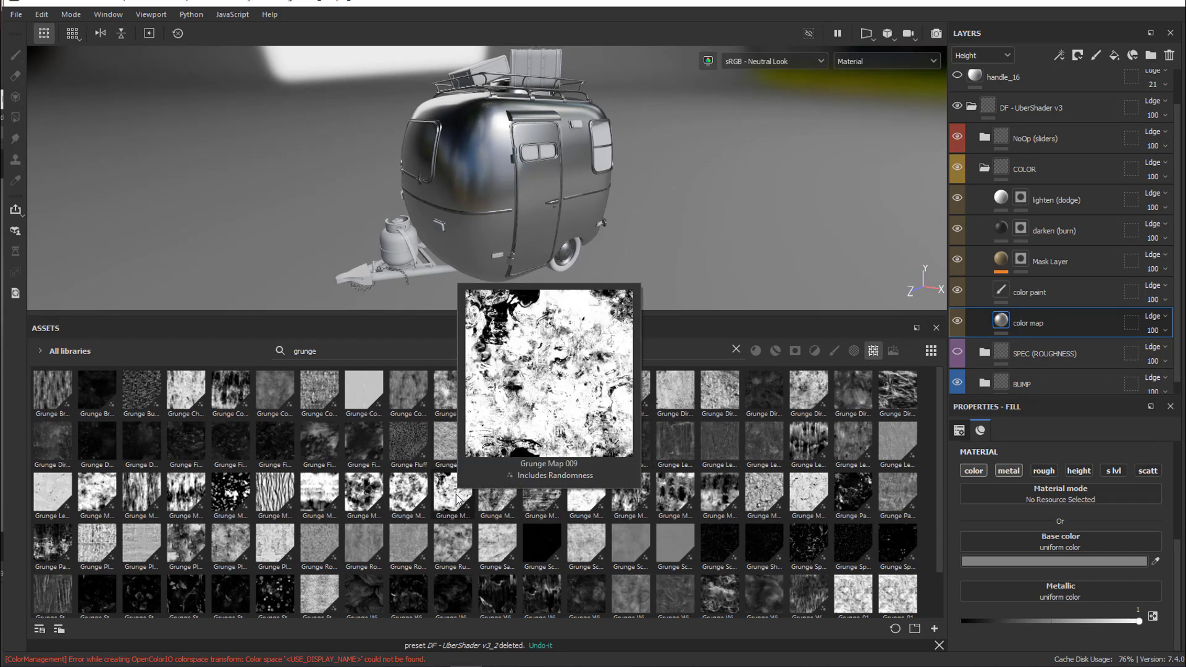
pyautogui.moveTo(539, 499)
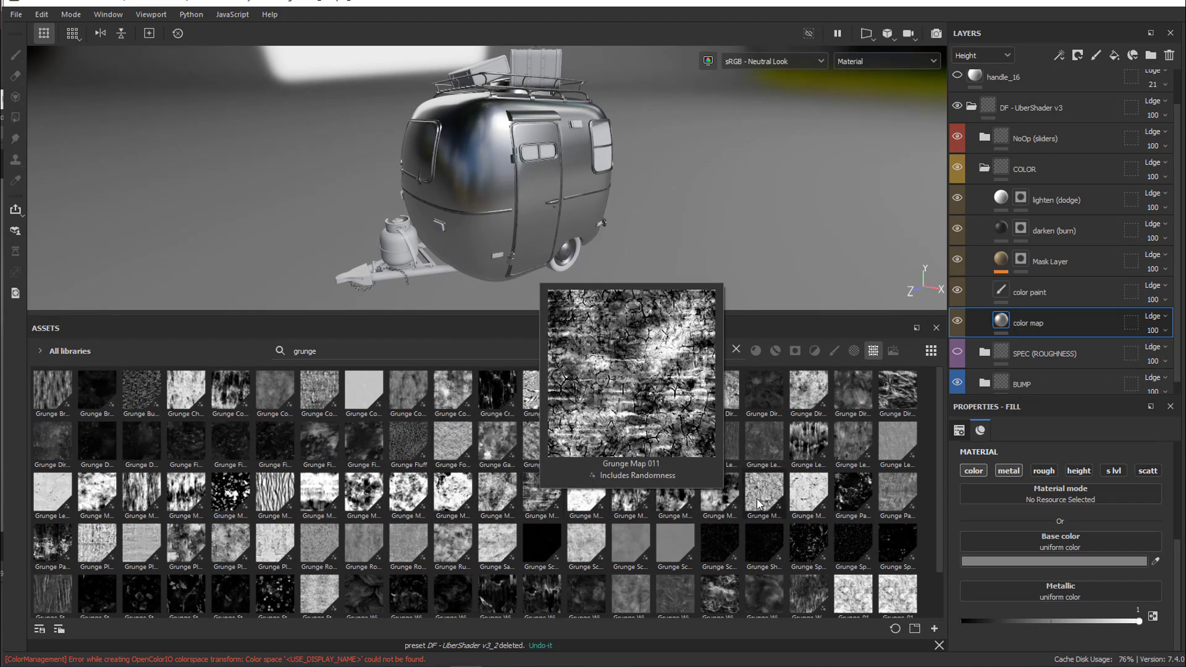
pyautogui.moveTo(898, 504)
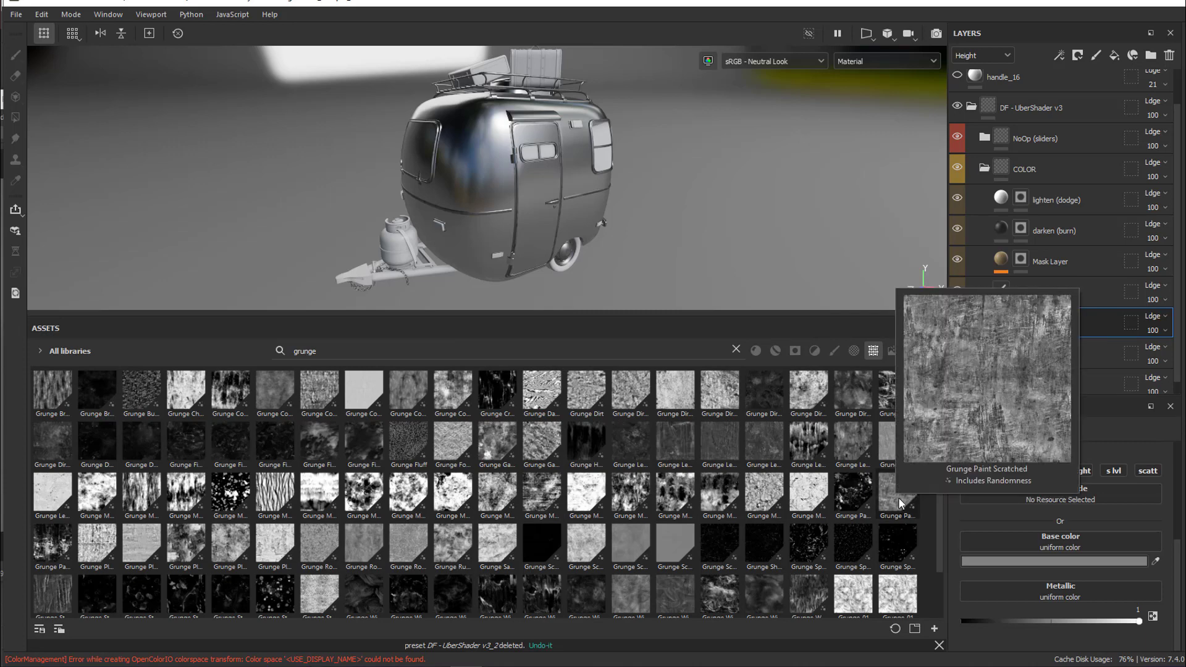
pyautogui.moveTo(899, 504); pyautogui.dragTo(981, 545)
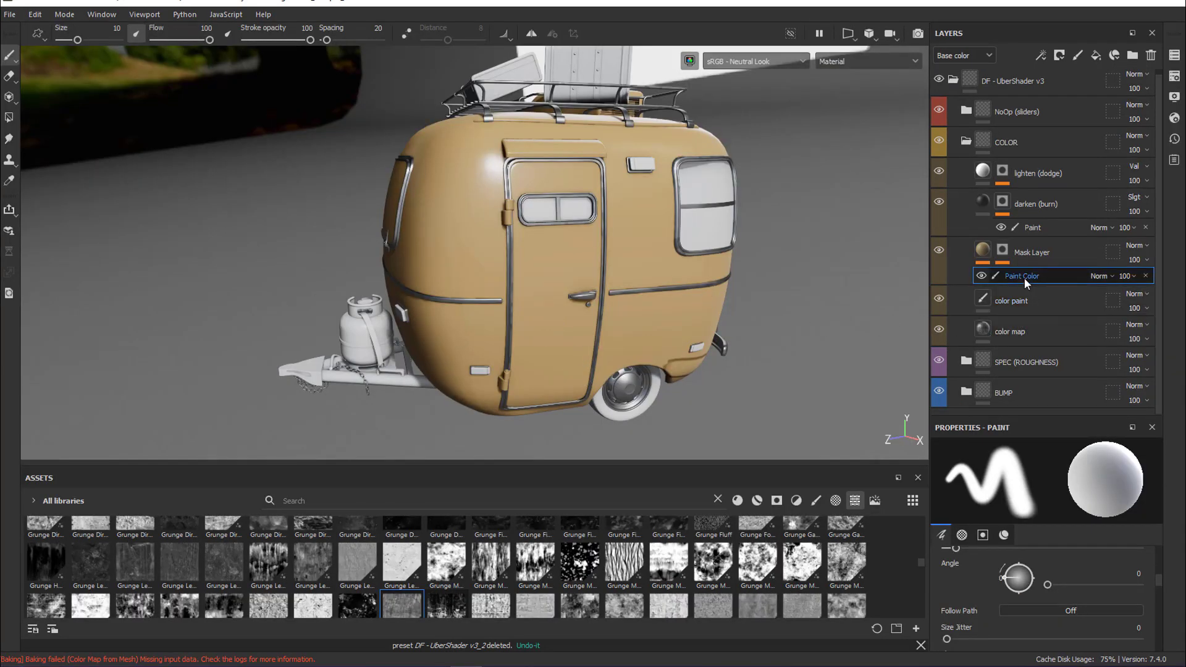
# Try a paint stroke beside the camper door in the Mask Layer's Paint Color effect, and undo it
pyautogui.moveTo(501, 302); pyautogui.dragTo(513, 253)
pyautogui.hotkey('ctrl', 'z')
pyautogui.hotkey('ctrl', 'z')
pyautogui.hotkey('ctrl', 'z')
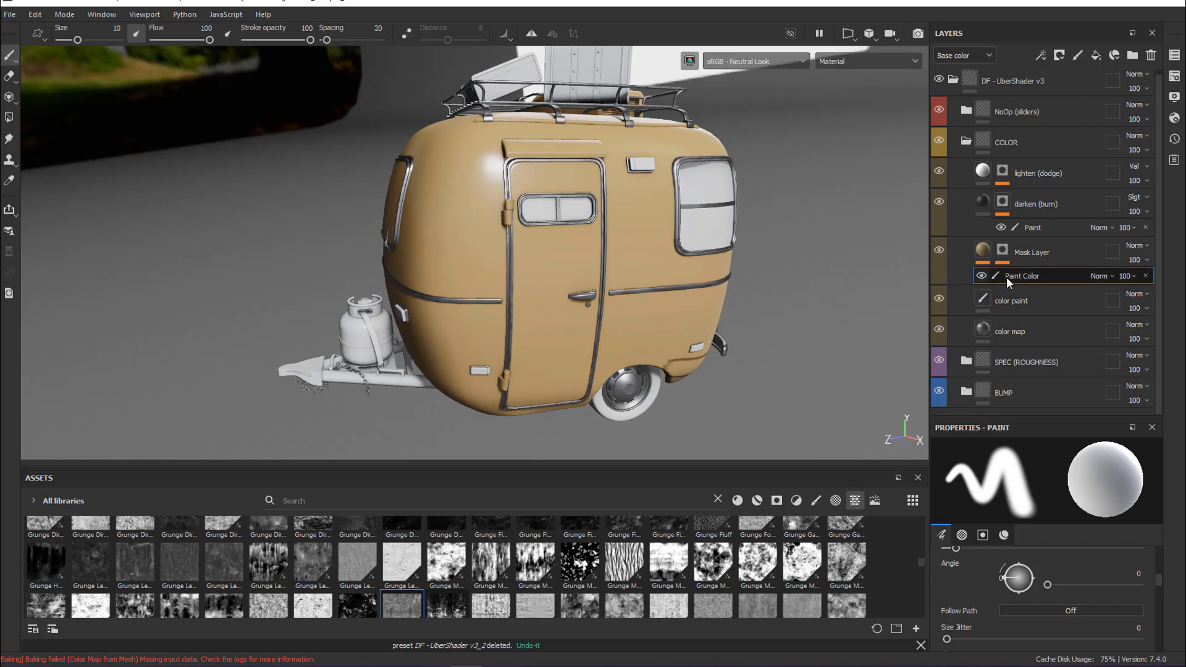
# Select the Paint Mask effect in the Mask Layer's mask
pyautogui.click(1003, 253)
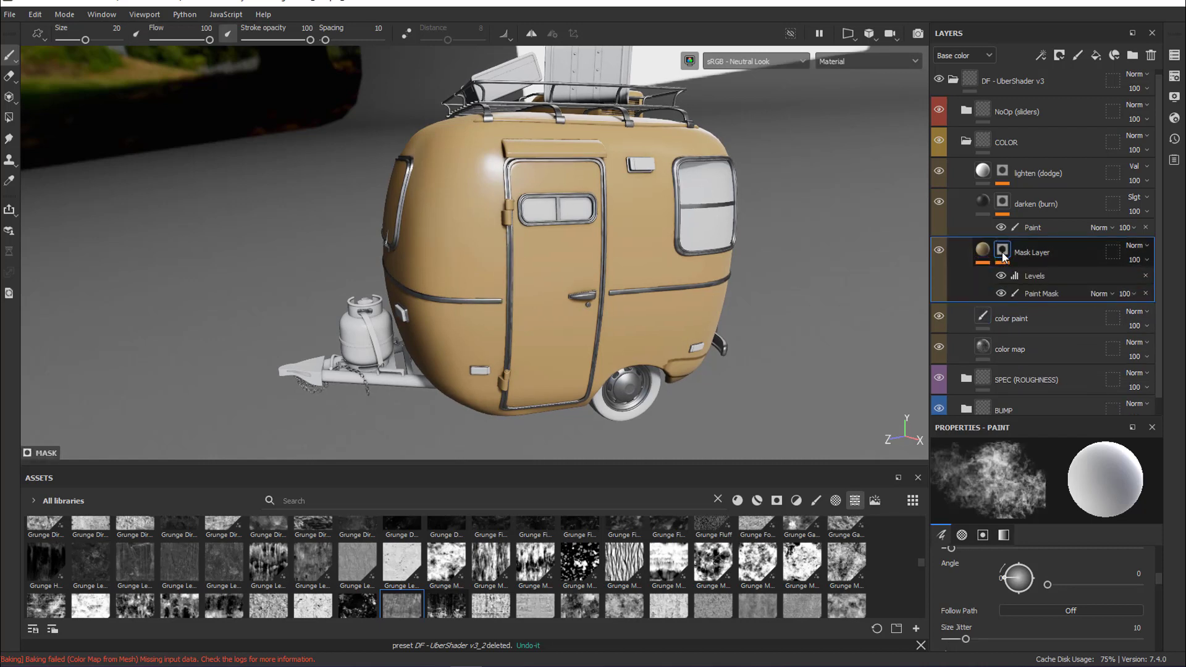
pyautogui.click(1042, 294)
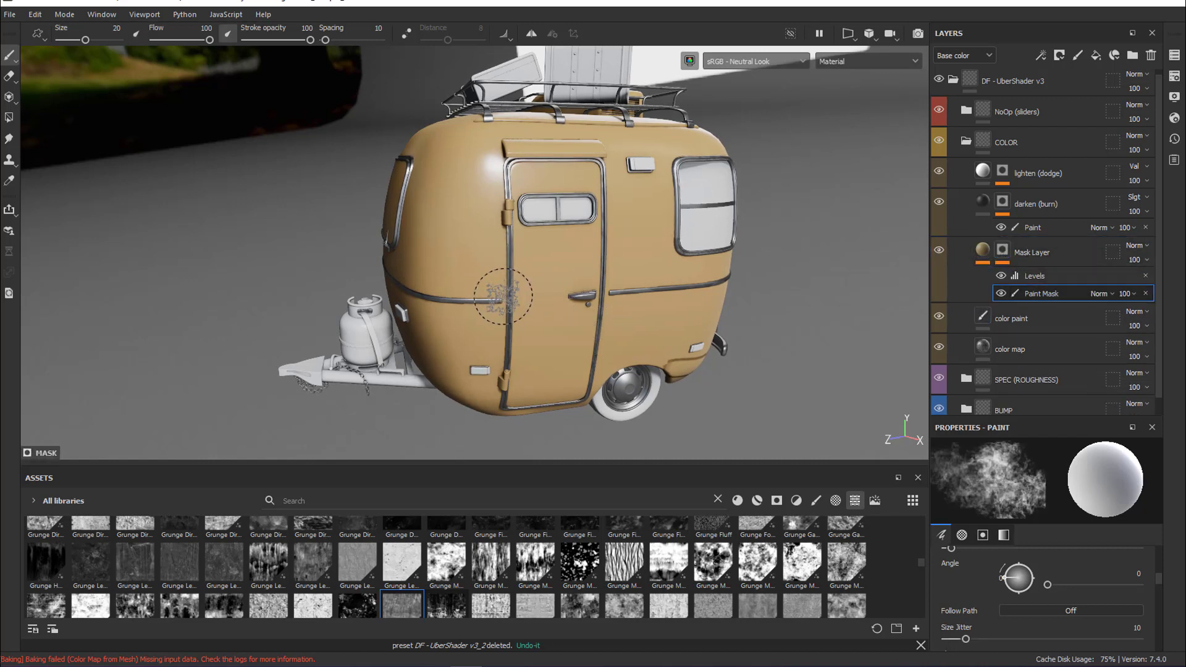
# Try a wear stroke beside the camper door in the Paint Mask, undo it, and reduce the brush size to 12.05
pyautogui.moveTo(495, 286); pyautogui.dragTo(508, 247)
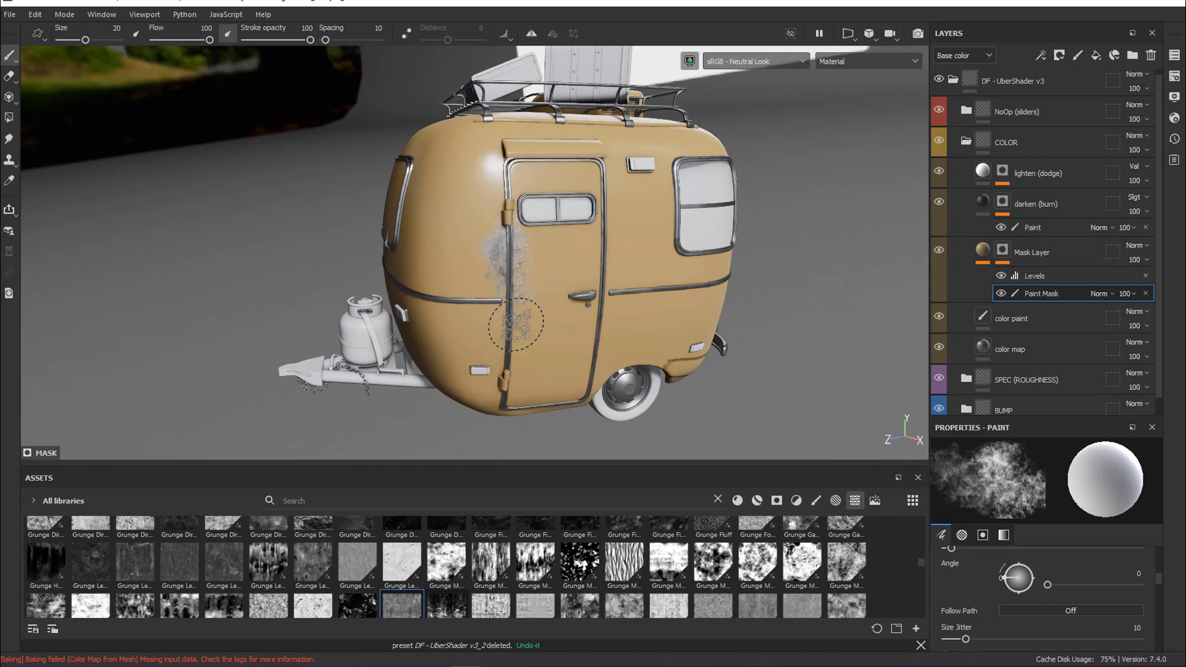
pyautogui.hotkey('ctrl', 'z')
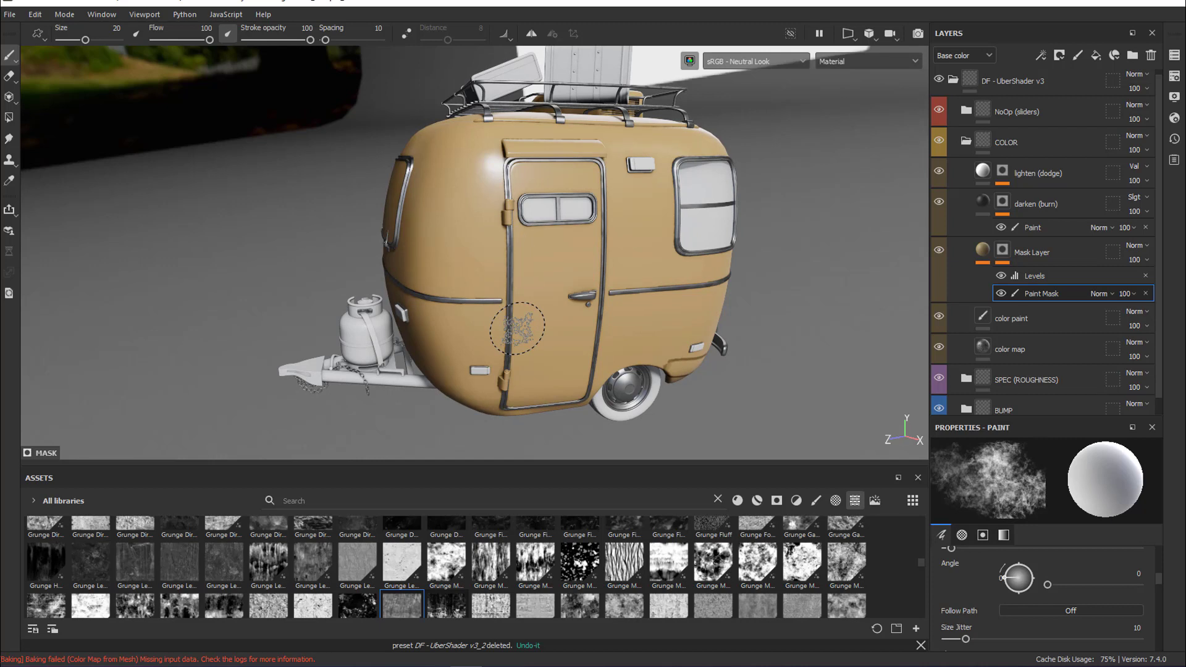
pyautogui.keyDown('ctrl'); pyautogui.moveTo(517, 327); pyautogui.dragTo(510, 327, button='right'); pyautogui.keyUp('ctrl')
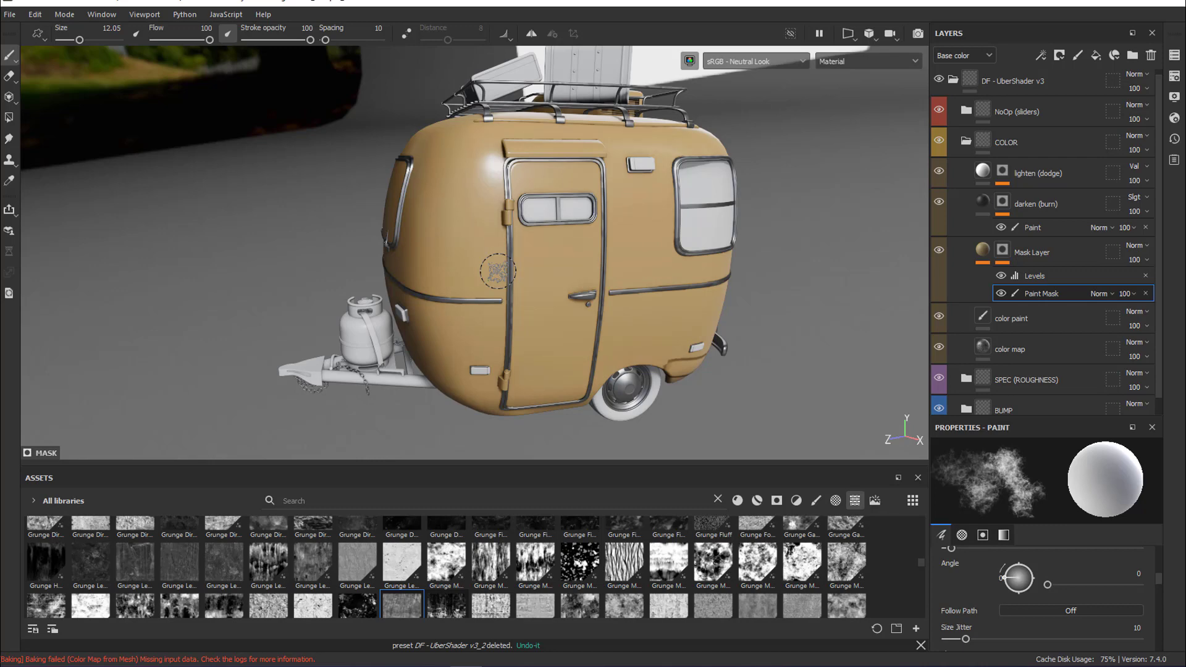
# Search the brush library for "dirt" and choose the Dirt 2 brush
pyautogui.click(816, 501)
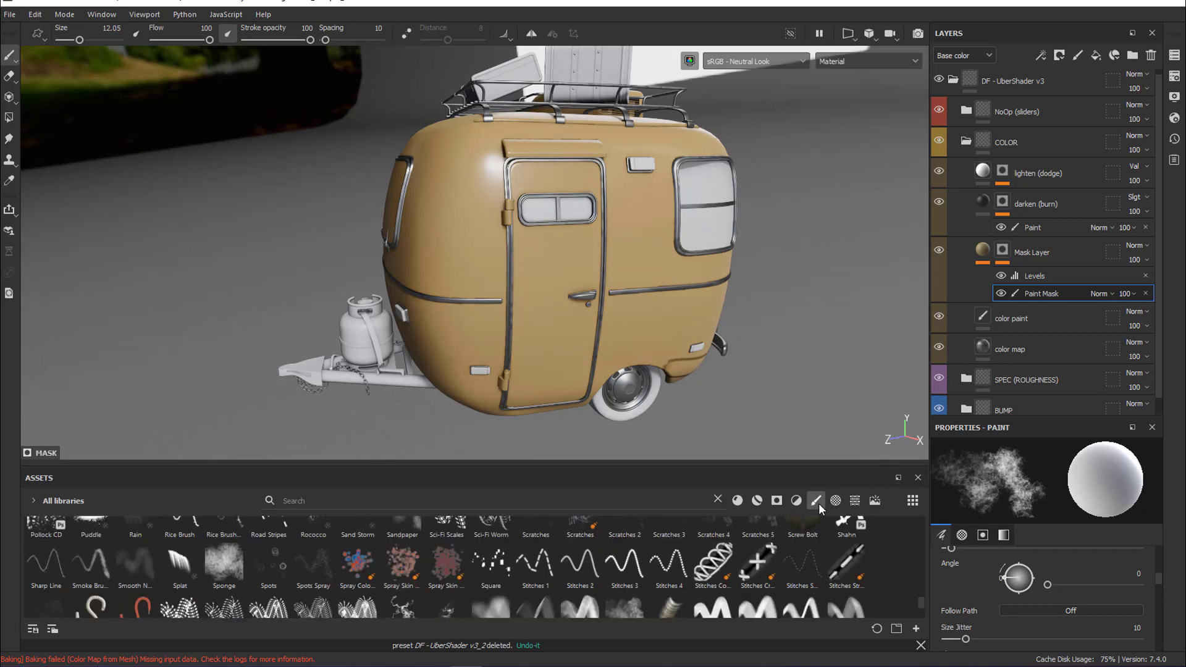
pyautogui.scroll(10, 495, 580)
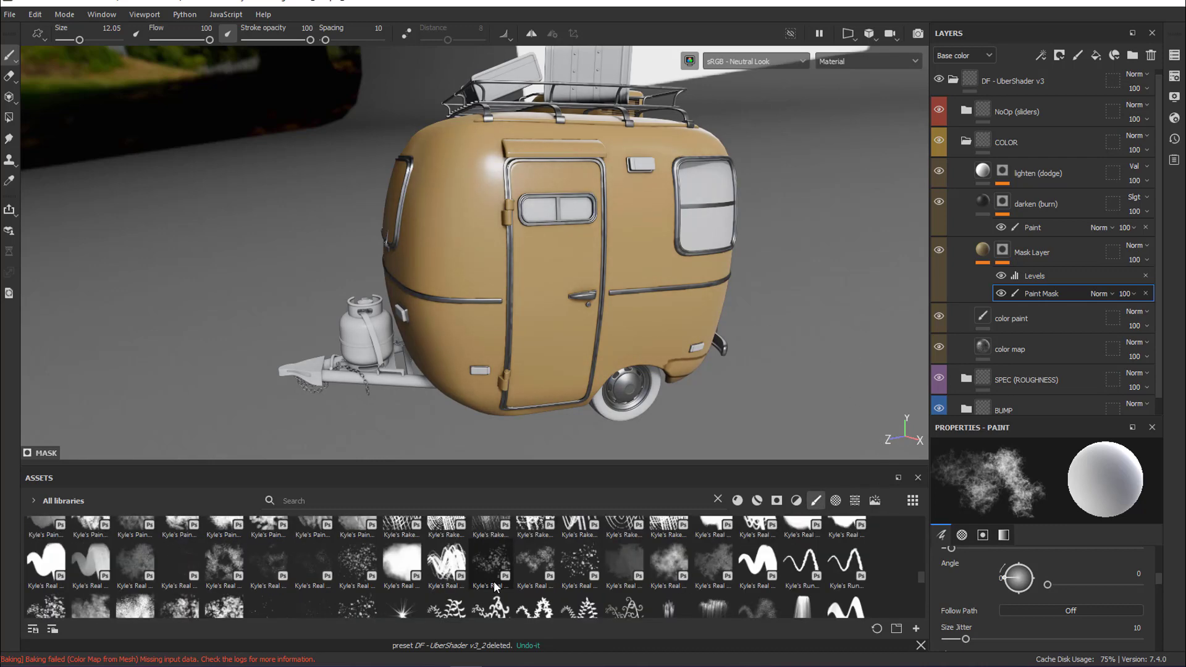
pyautogui.scroll(10, 494, 586)
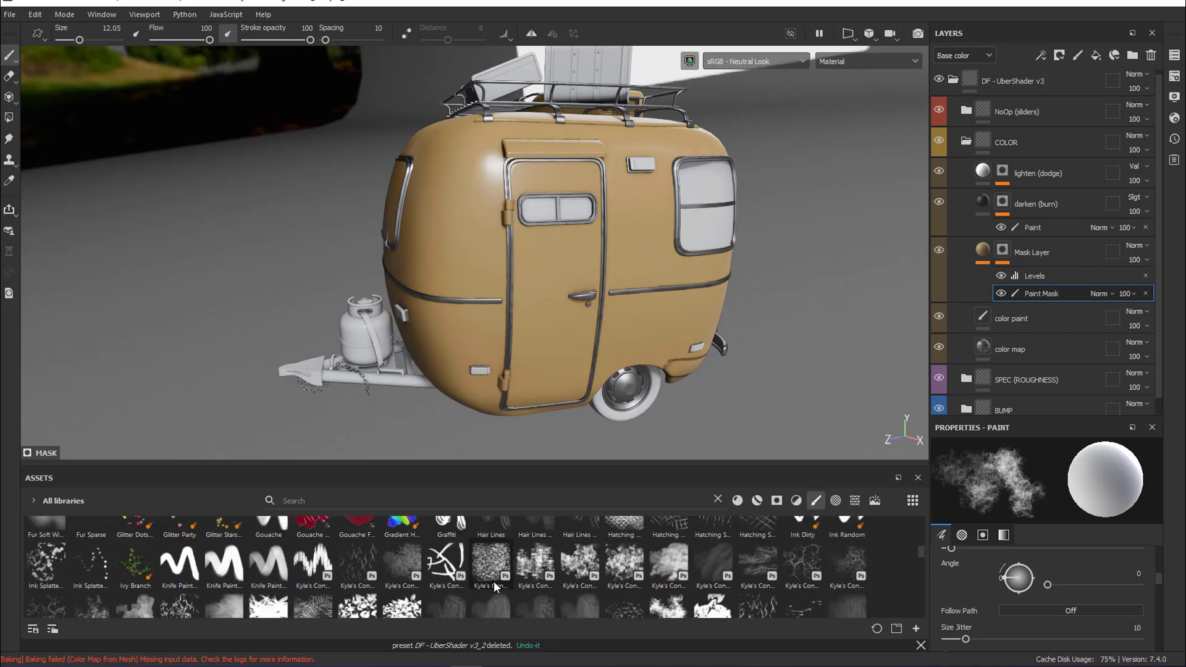
pyautogui.write('dirt')
pyautogui.moveTo(359, 541)
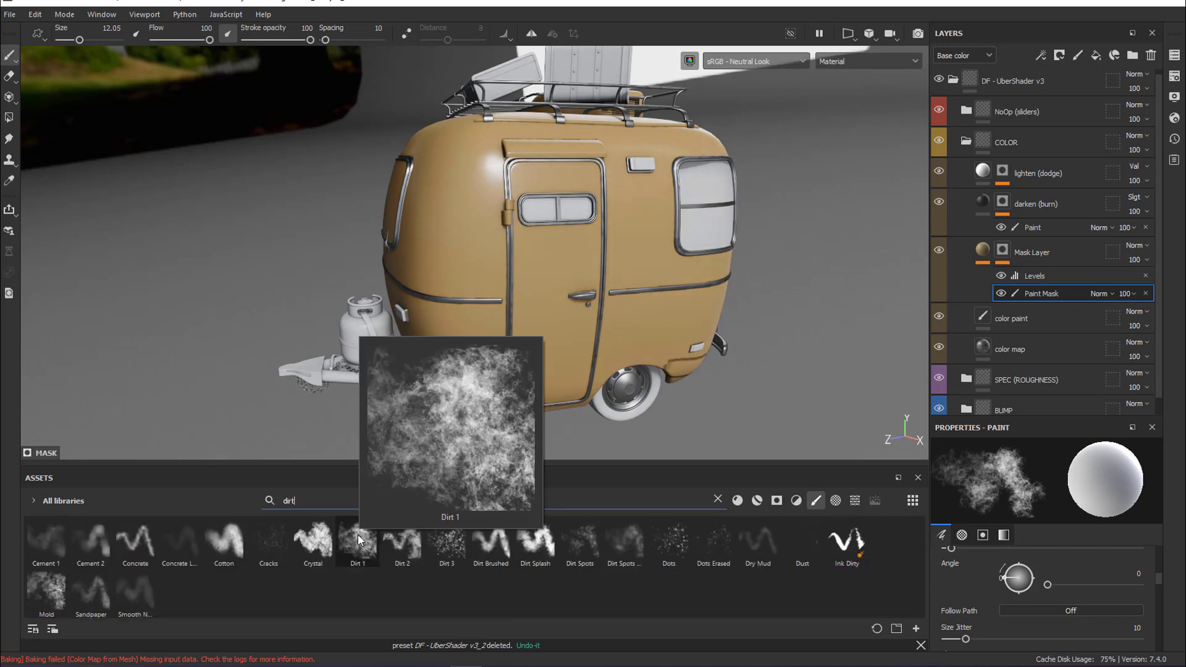
pyautogui.moveTo(411, 544)
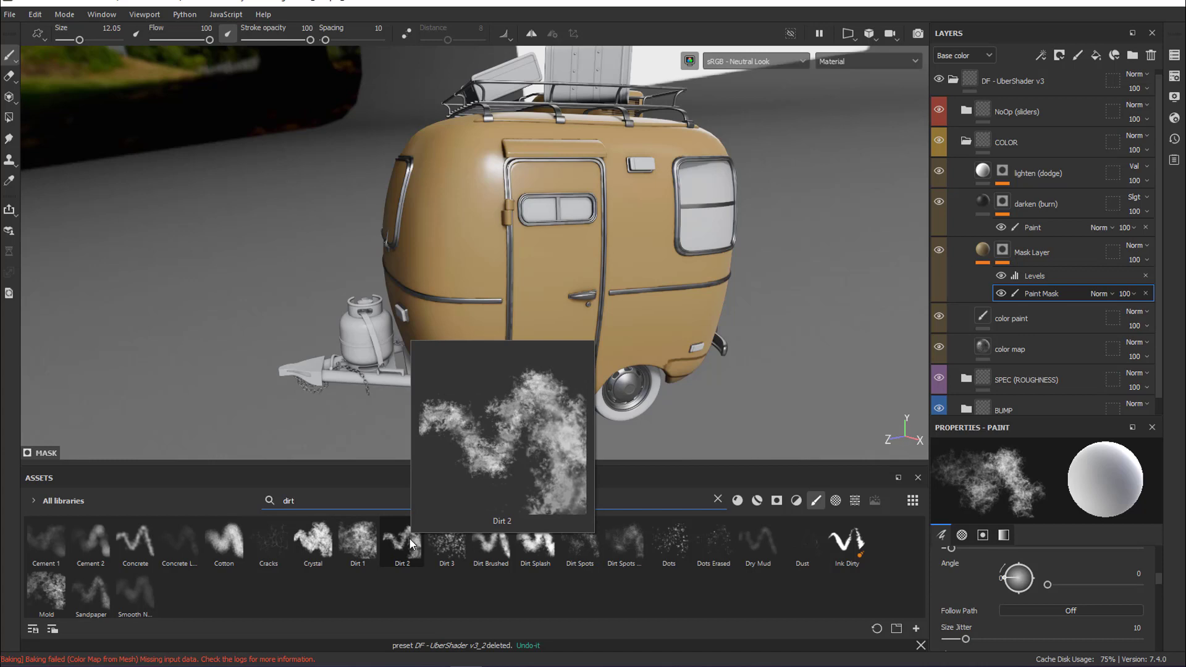
pyautogui.click(411, 543)
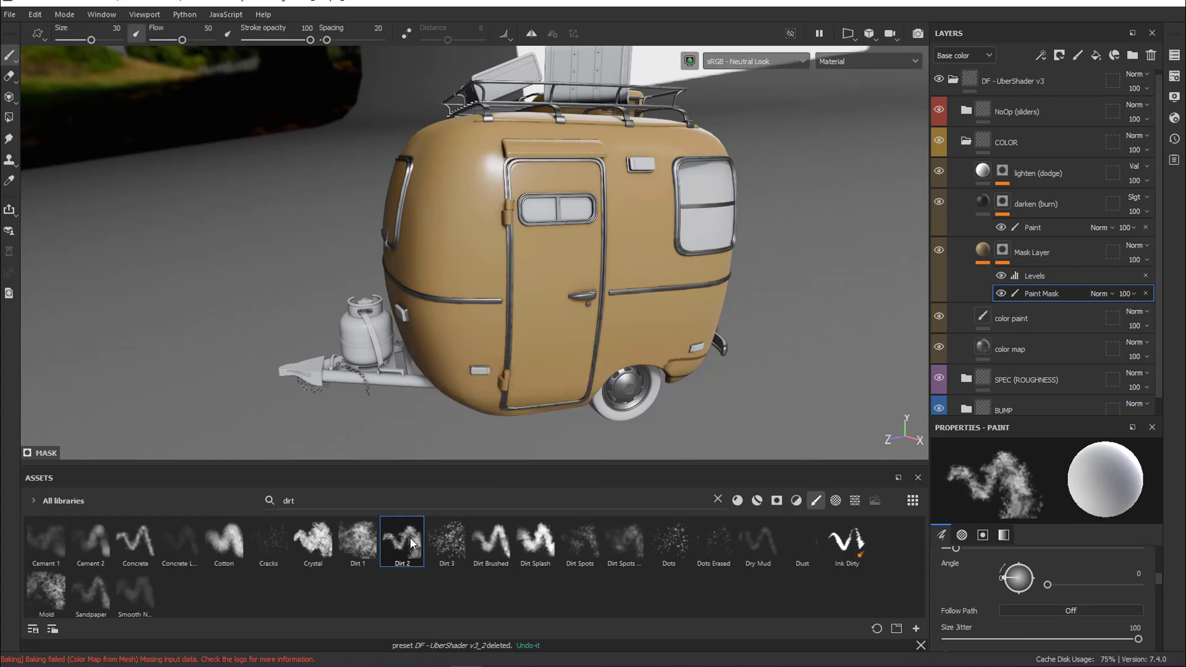
# Paint worn patches into the Paint Mask around the door, awning, trim, window and wheel arch, using brush sizes 18.3 and 30
pyautogui.keyDown('ctrl'); pyautogui.moveTo(507, 284); pyautogui.dragTo(479, 282, button='right'); pyautogui.keyUp('ctrl')
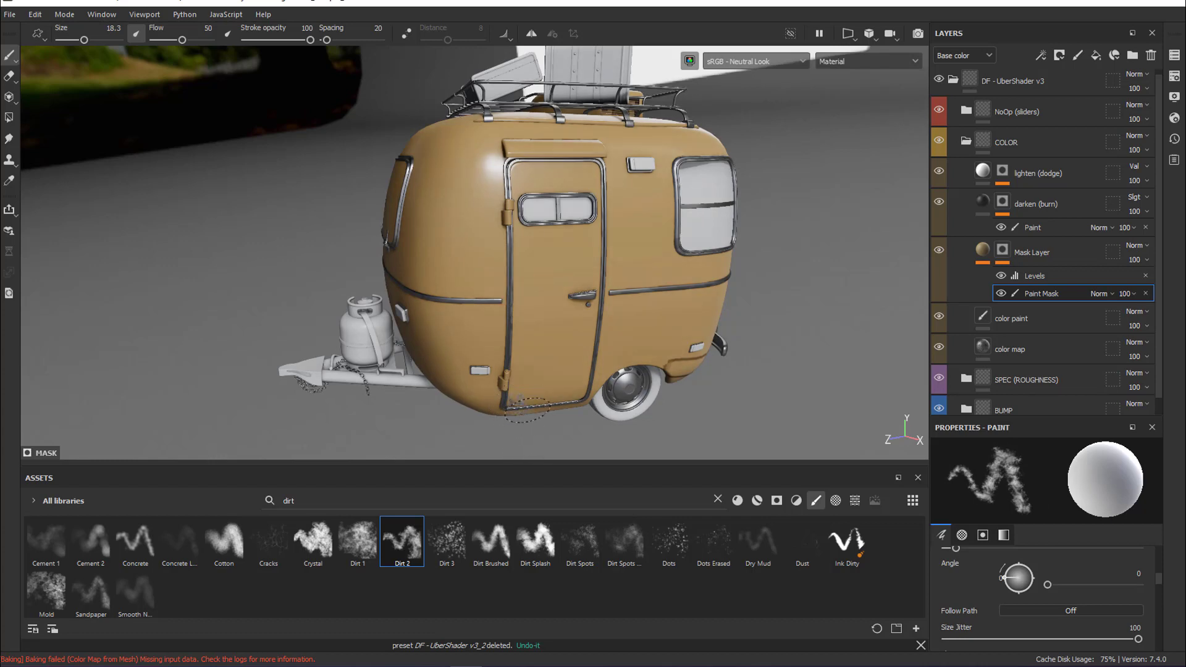
pyautogui.moveTo(524, 408)
pyautogui.mouseDown()
pyautogui.moveTo(504, 321)
pyautogui.moveTo(518, 165)
pyautogui.moveTo(605, 159)
pyautogui.moveTo(593, 386)
pyautogui.mouseUp()
pyautogui.moveTo(524, 147)
pyautogui.mouseDown()
pyautogui.moveTo(599, 152)
pyautogui.moveTo(543, 153)
pyautogui.mouseUp()
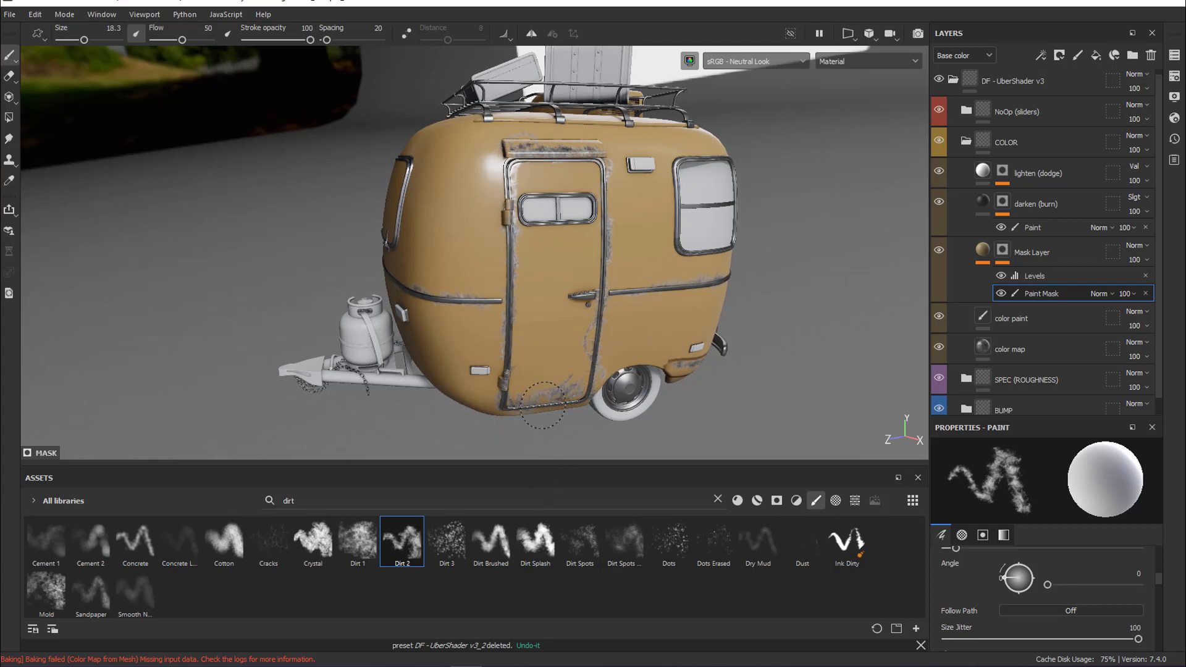
pyautogui.keyDown('ctrl'); pyautogui.moveTo(537, 379); pyautogui.dragTo(563, 379, button='right'); pyautogui.keyUp('ctrl')
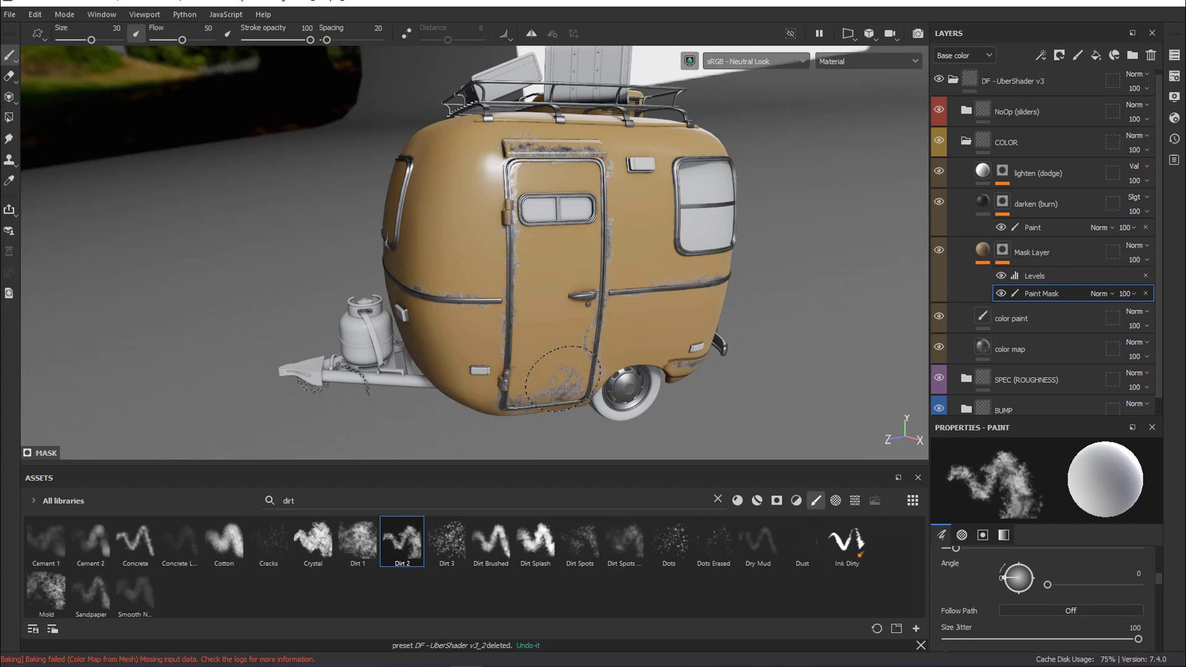
pyautogui.moveTo(561, 375)
pyautogui.mouseDown()
pyautogui.moveTo(555, 360)
pyautogui.moveTo(546, 381)
pyautogui.moveTo(595, 387)
pyautogui.mouseUp()
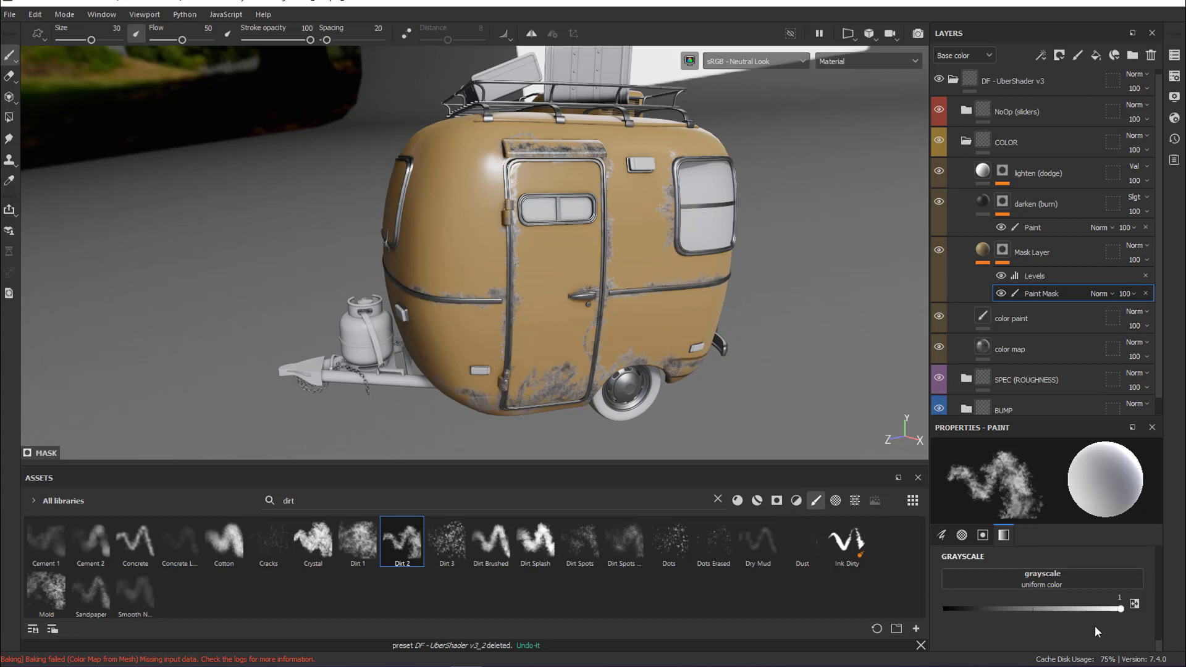
# Set the brush grayscale to 0 and paint back some of the camper's color over the worn areas on the door
pyautogui.moveTo(1121, 609); pyautogui.dragTo(1050, 609)
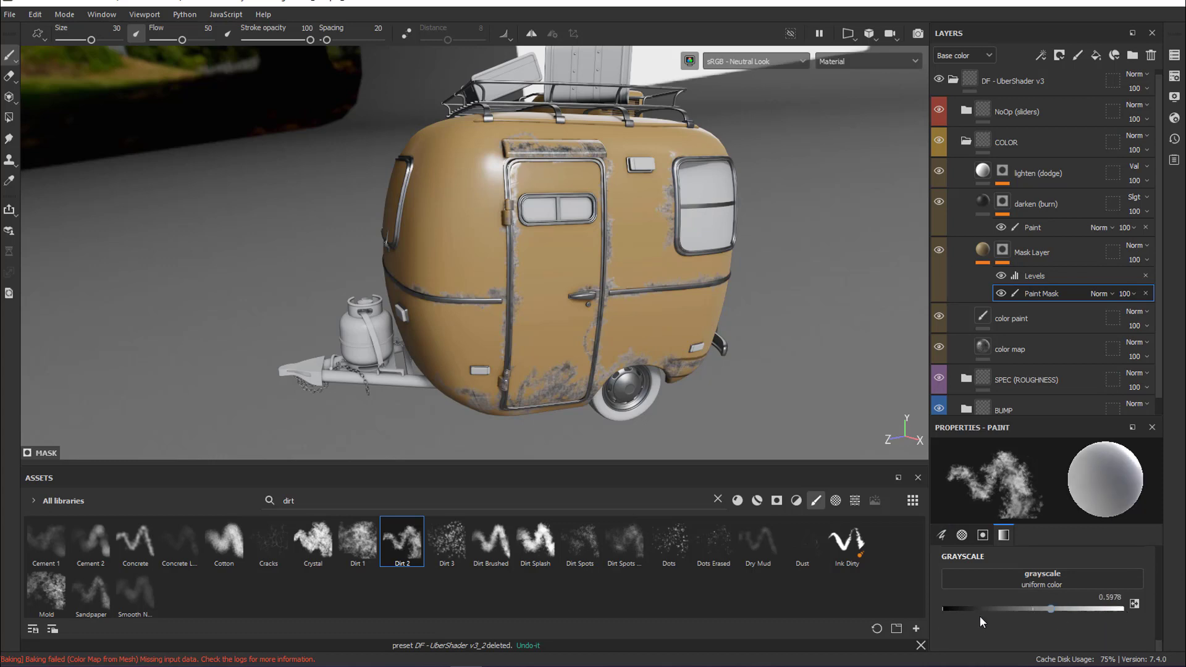
pyautogui.moveTo(980, 616); pyautogui.dragTo(895, 611)
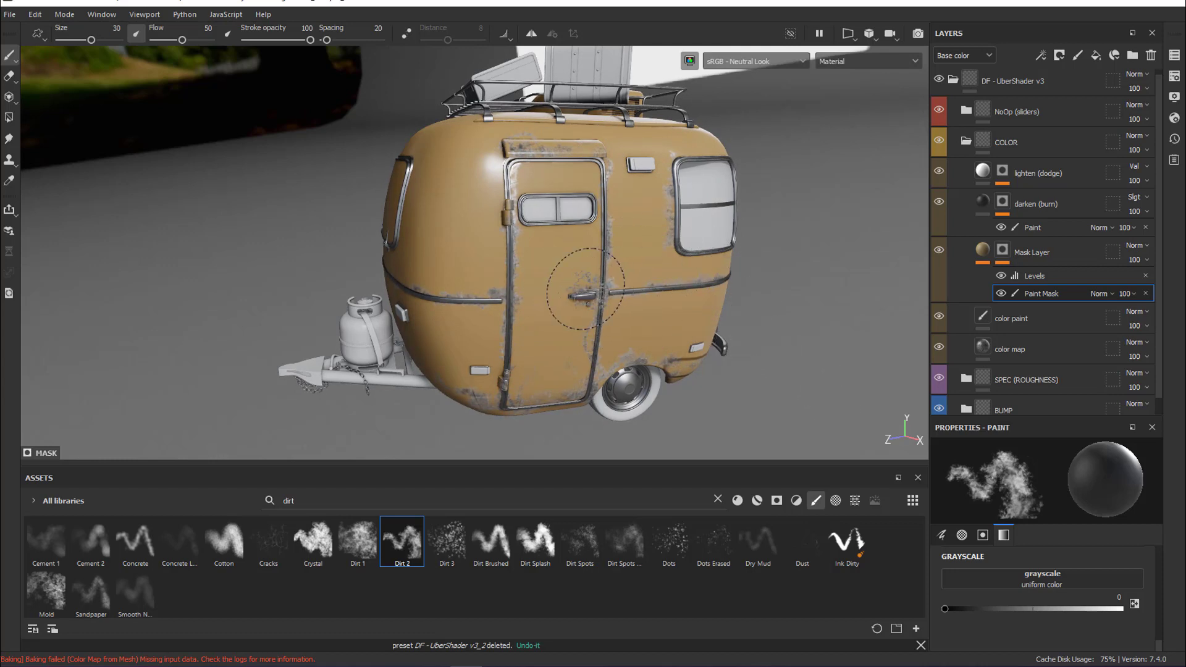
pyautogui.moveTo(586, 289); pyautogui.dragTo(588, 281)
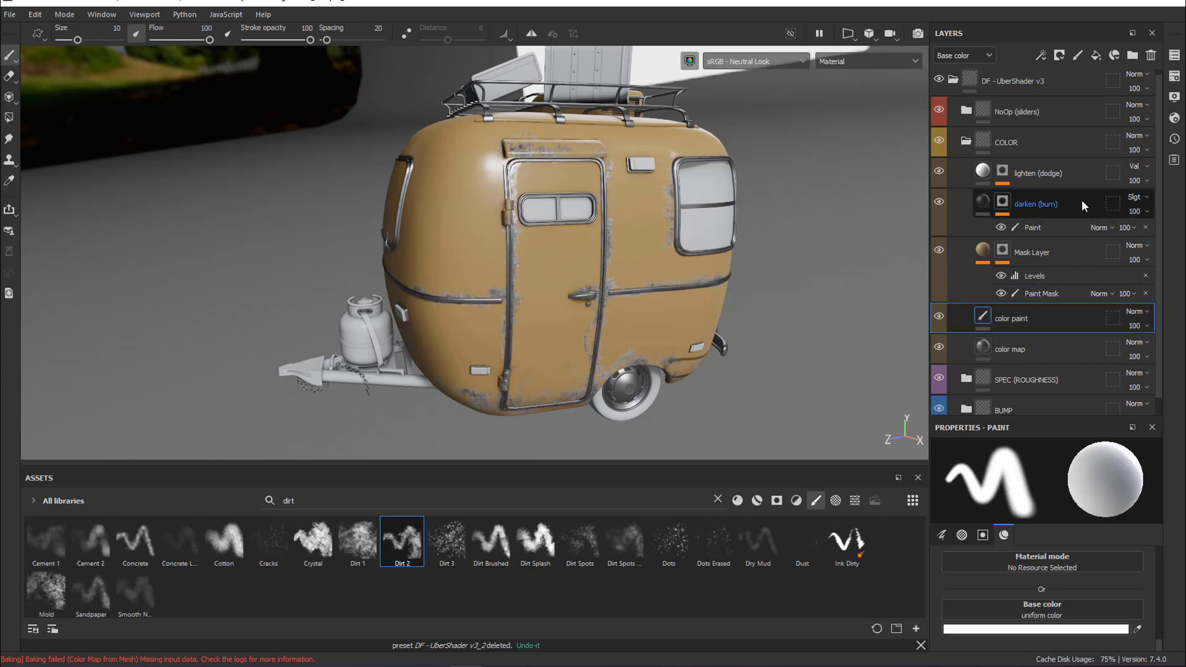
# Move the darken (burn) layer below the Mask Layer and select its Paint effect
pyautogui.moveTo(1081, 203); pyautogui.dragTo(1076, 297)
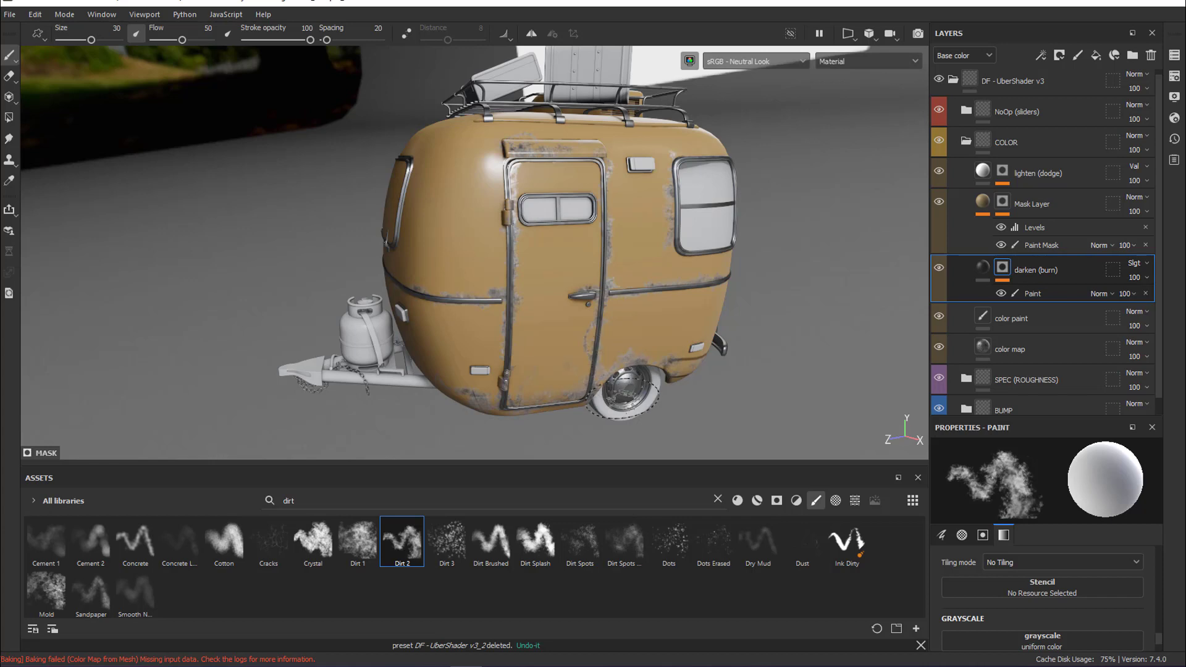
pyautogui.click(1042, 294)
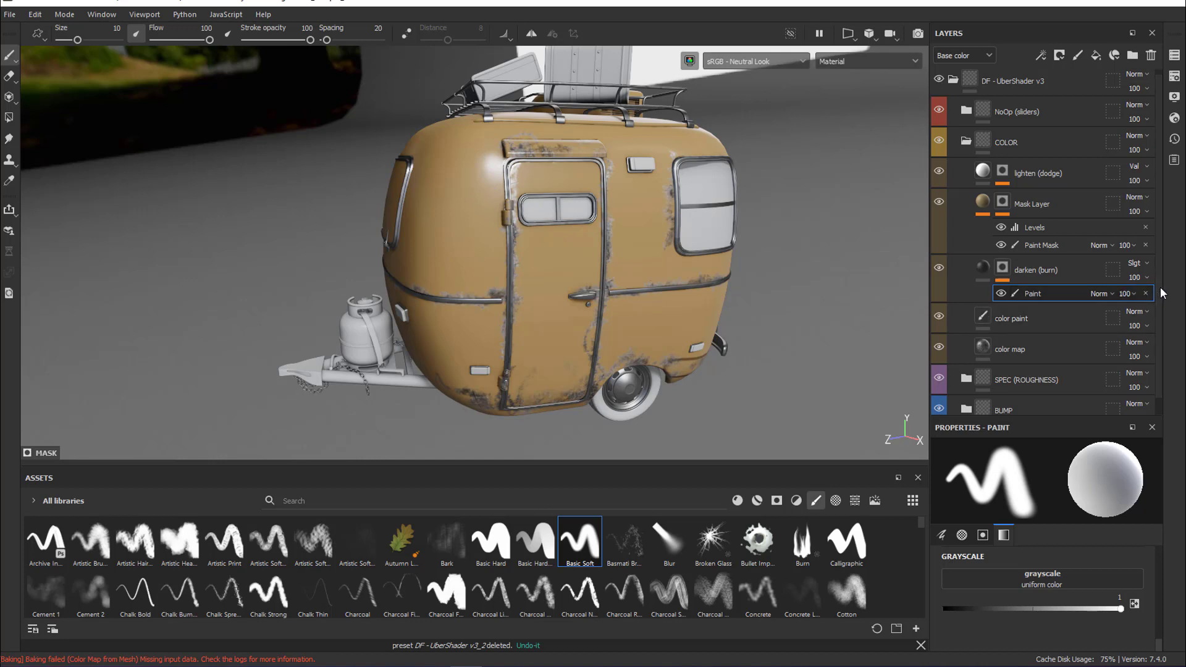
# Expand the SPEC (ROUGHNESS) folder, make the roughness amount 2 layer visible and select the Paint effect in its mask
pyautogui.scroll(-1, 1162, 303)
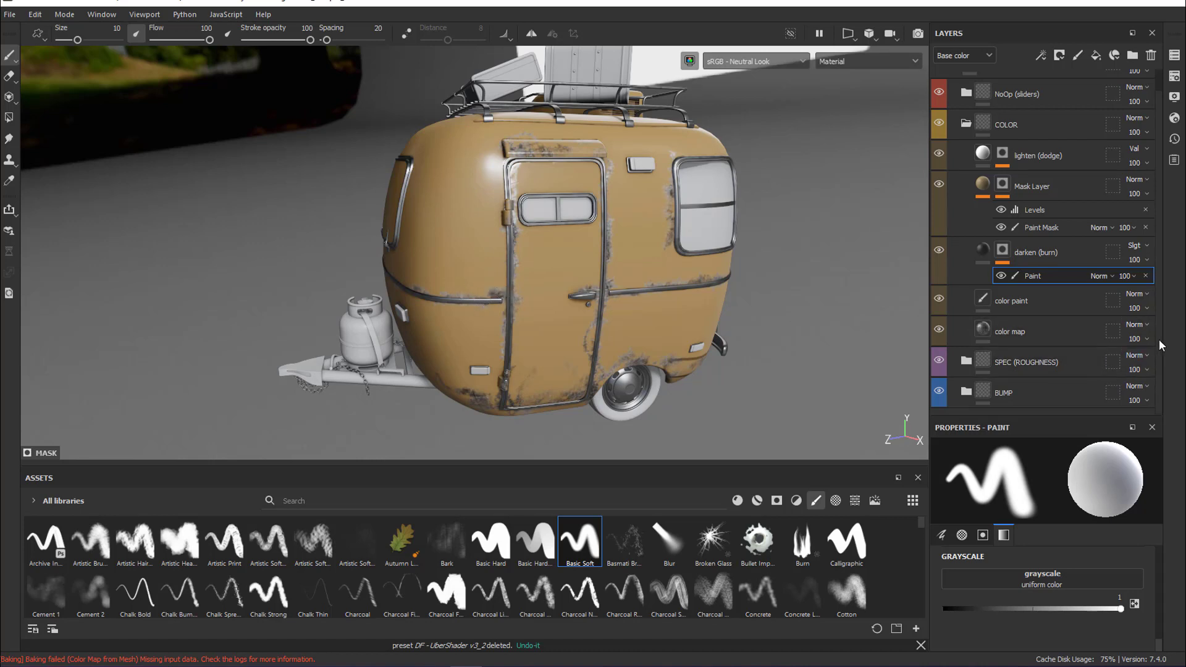
pyautogui.click(967, 361)
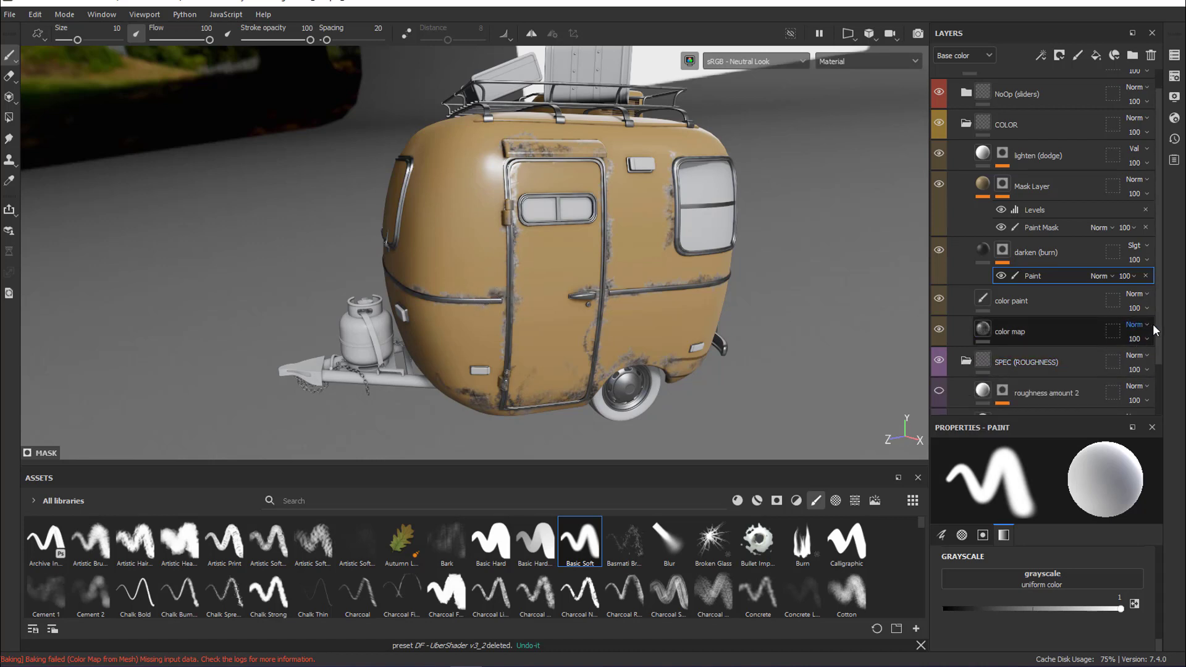
pyautogui.scroll(-2, 1153, 329)
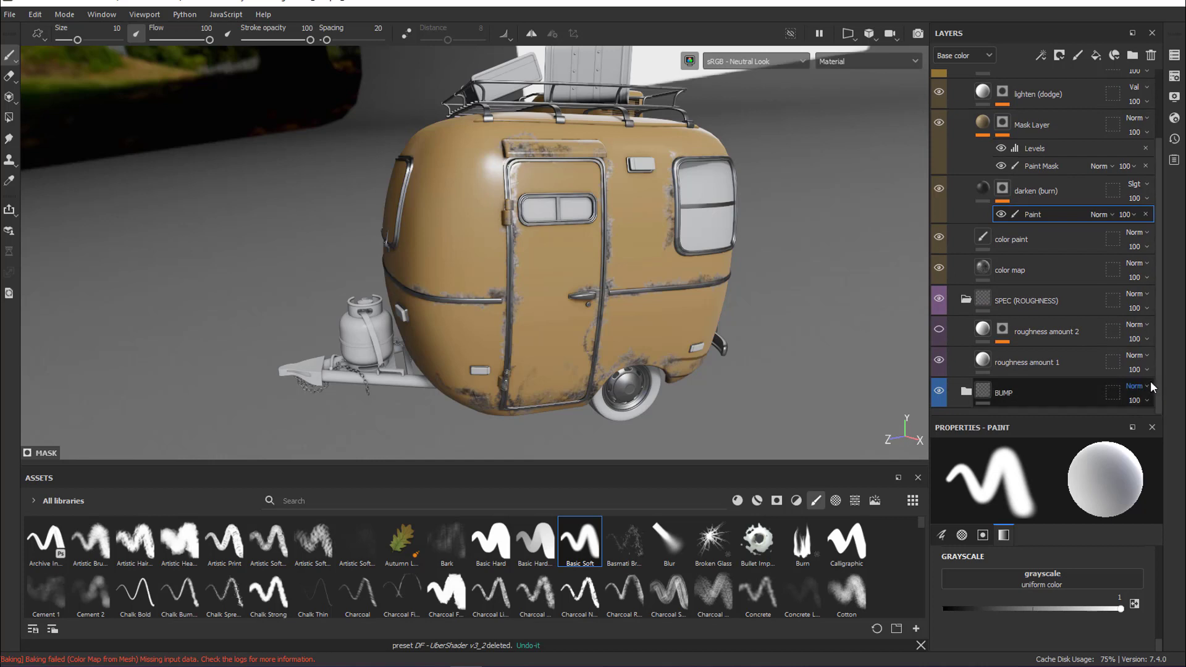
pyautogui.click(941, 332)
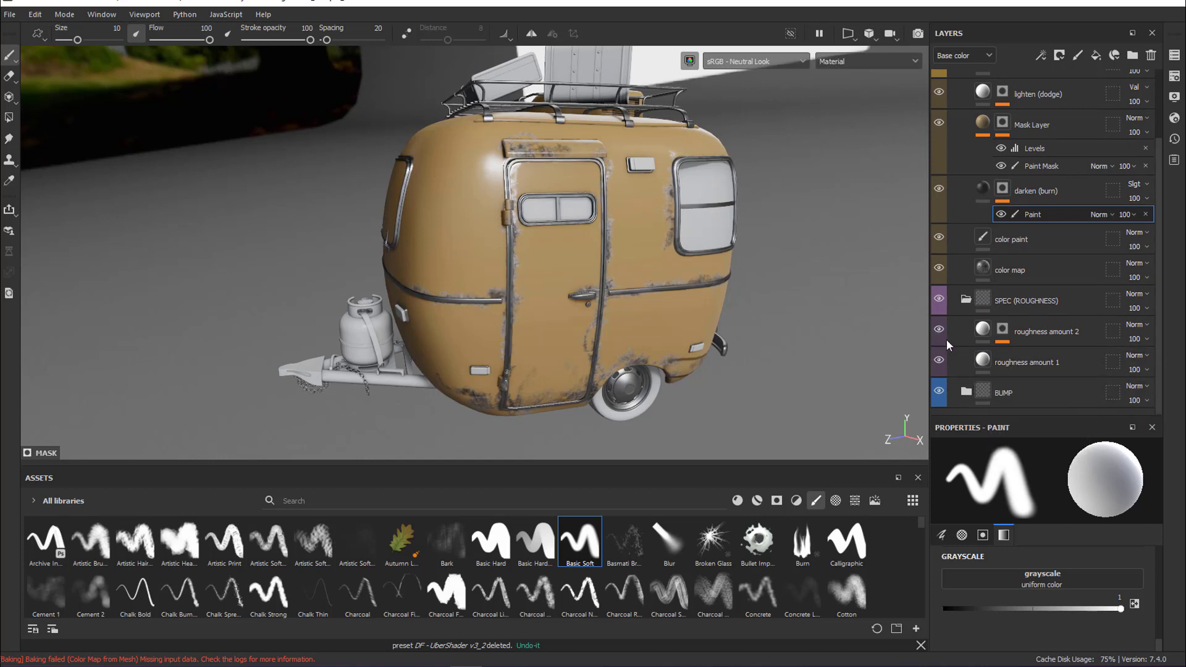
pyautogui.click(1041, 332)
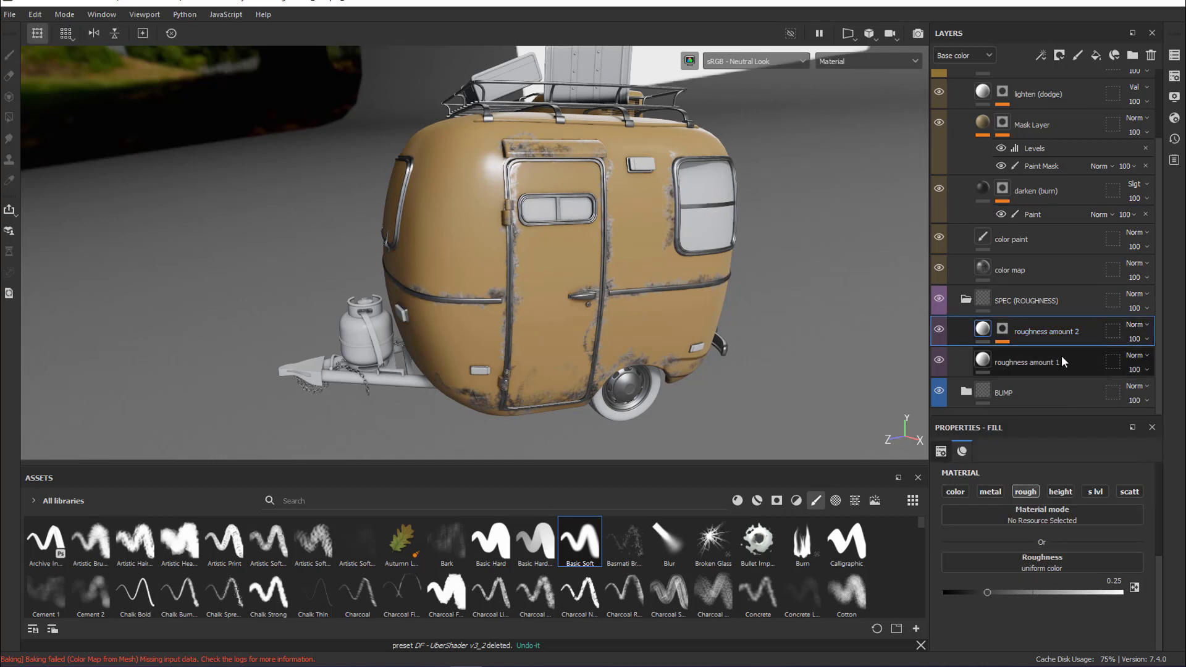
pyautogui.click(1003, 331)
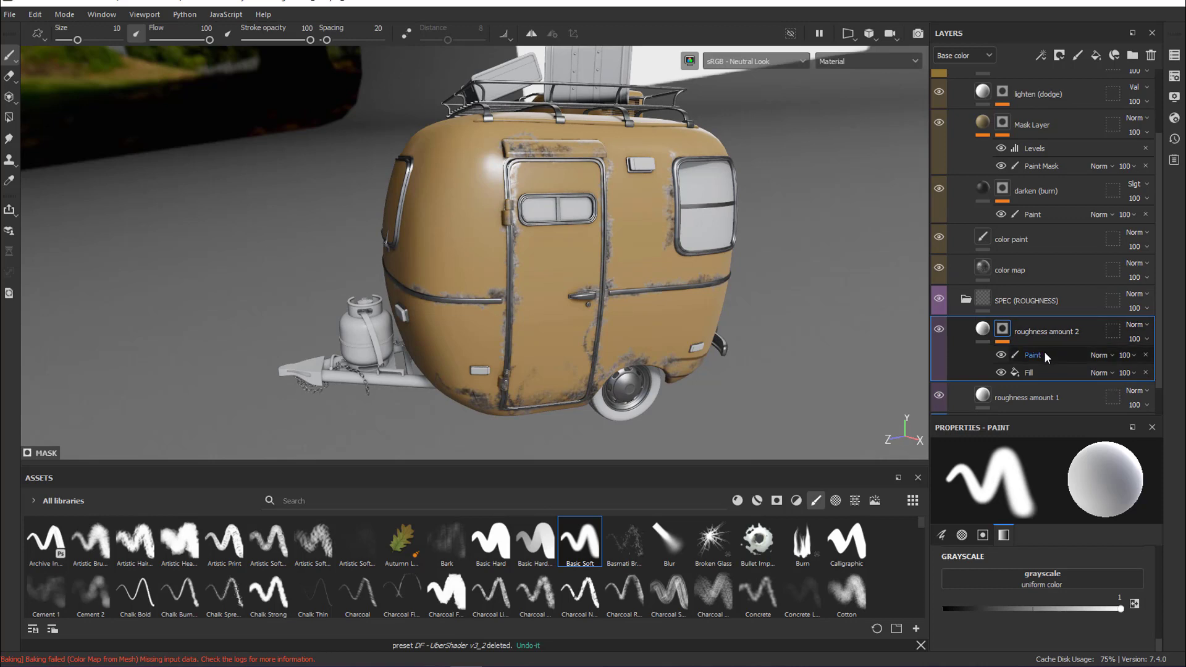
pyautogui.click(1040, 354)
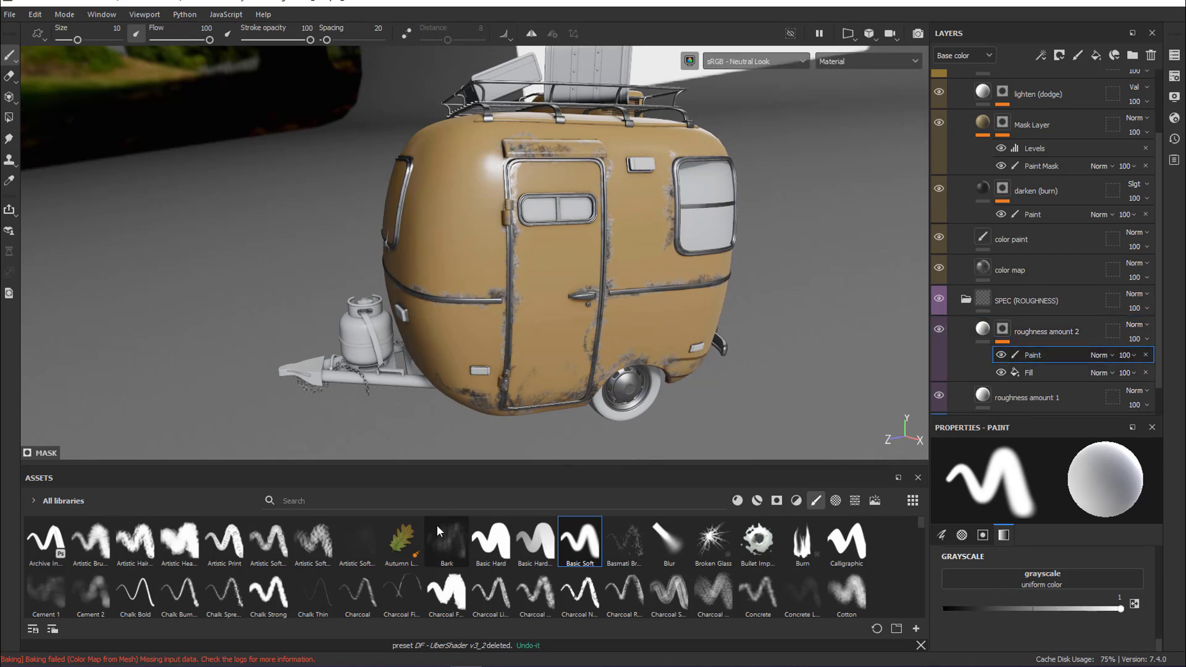
# Search the brush library for "dirt" and choose the Dirt 2 brush for the roughness mask
pyautogui.click(320, 502)
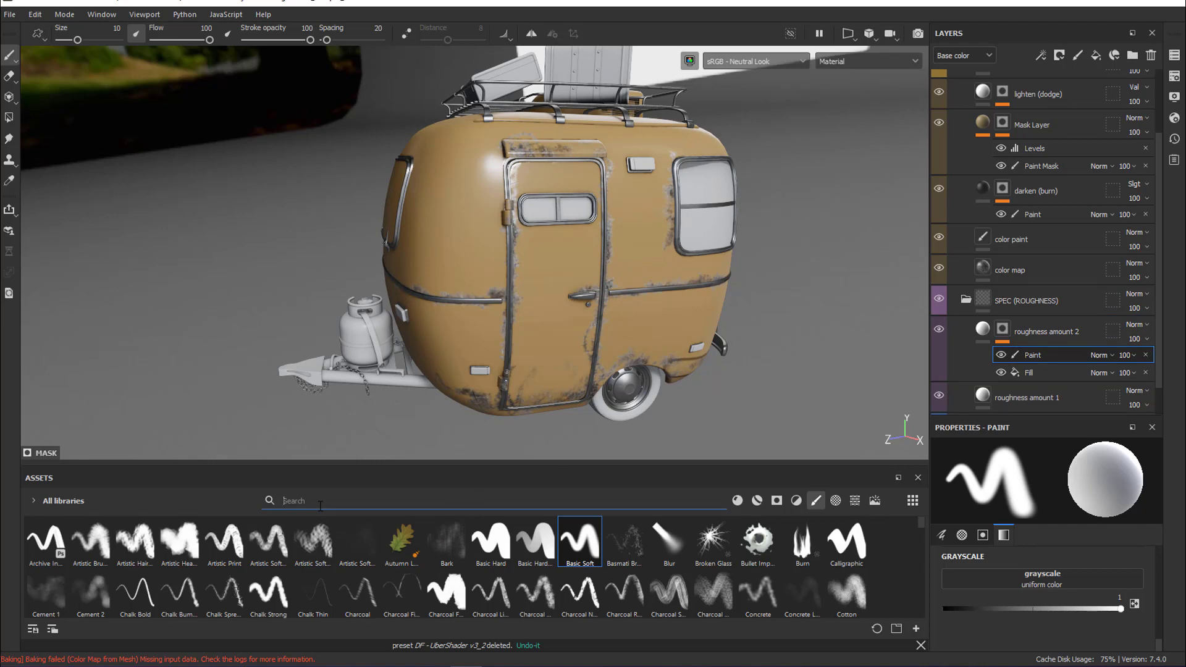
pyautogui.write('du')
pyautogui.press('BackSpace')
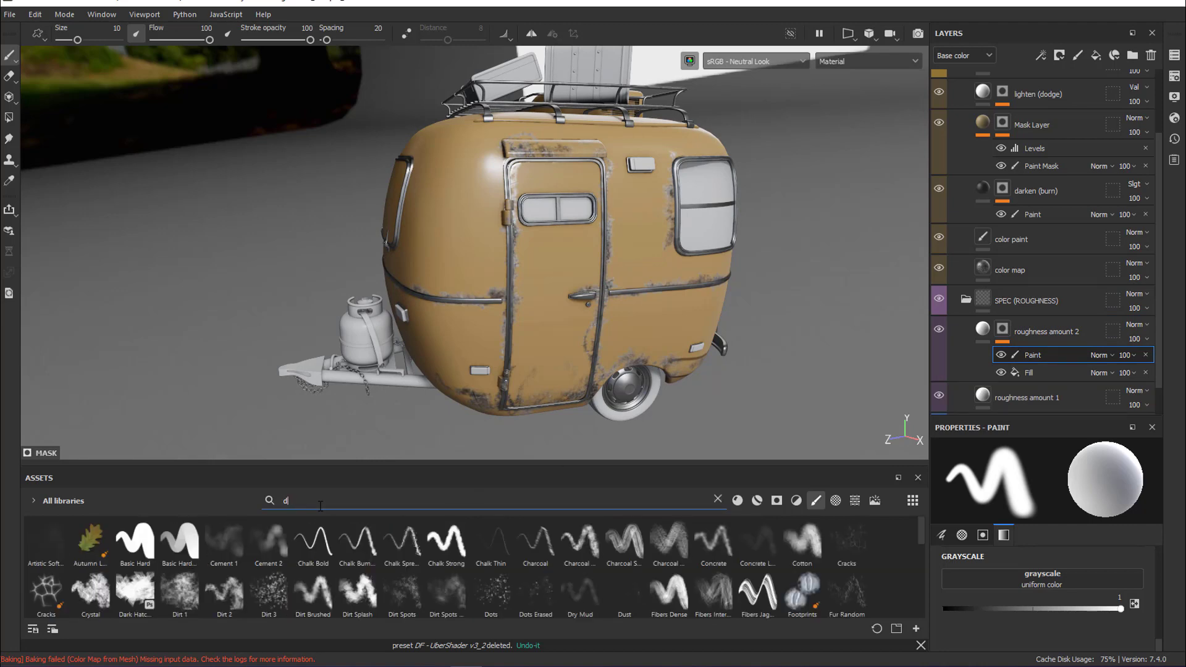
pyautogui.write('irt')
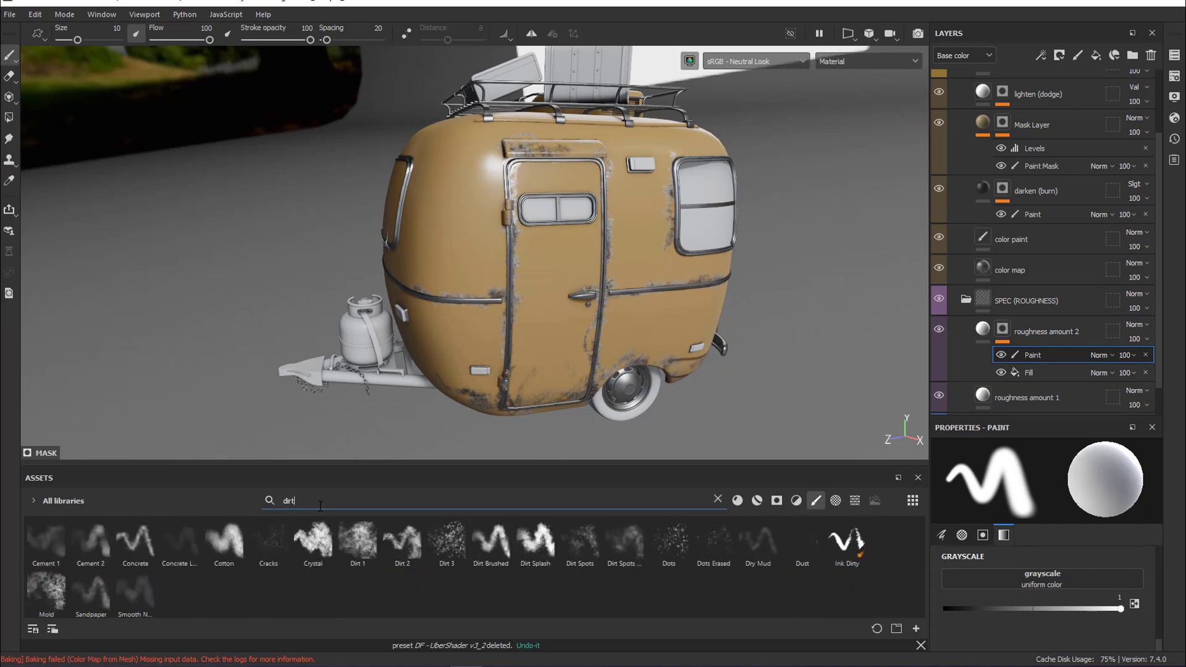
pyautogui.click(409, 551)
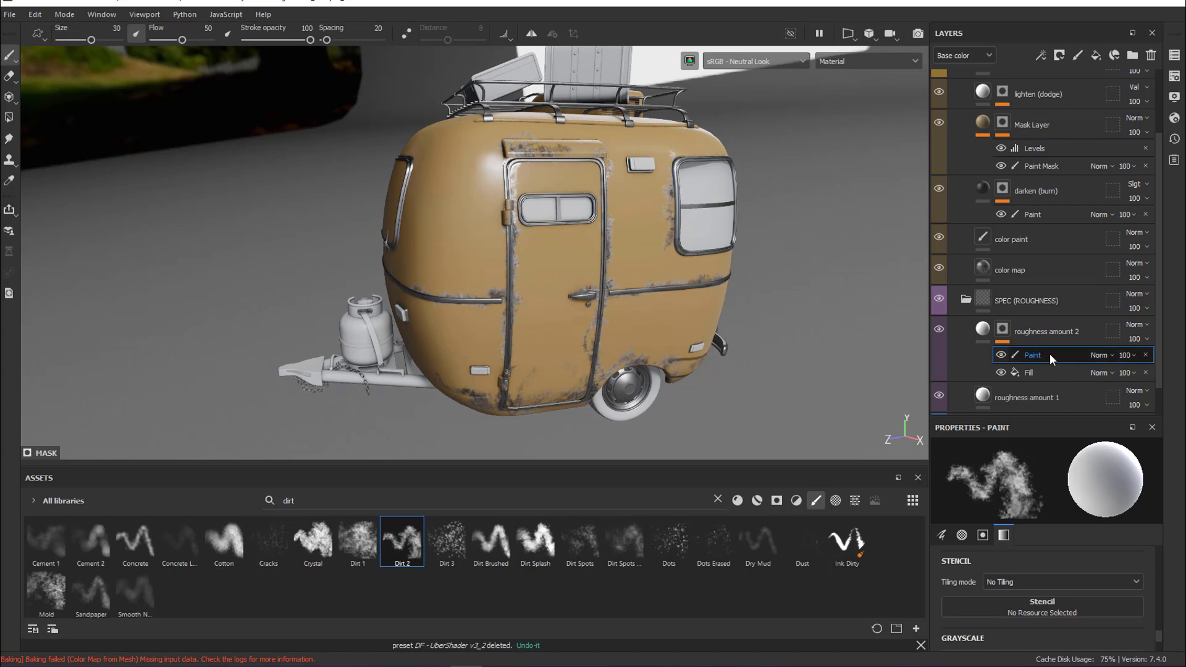
# Set the roughness amount 2 fill layer's roughness to about 0.62
pyautogui.scroll(-1, 1157, 339)
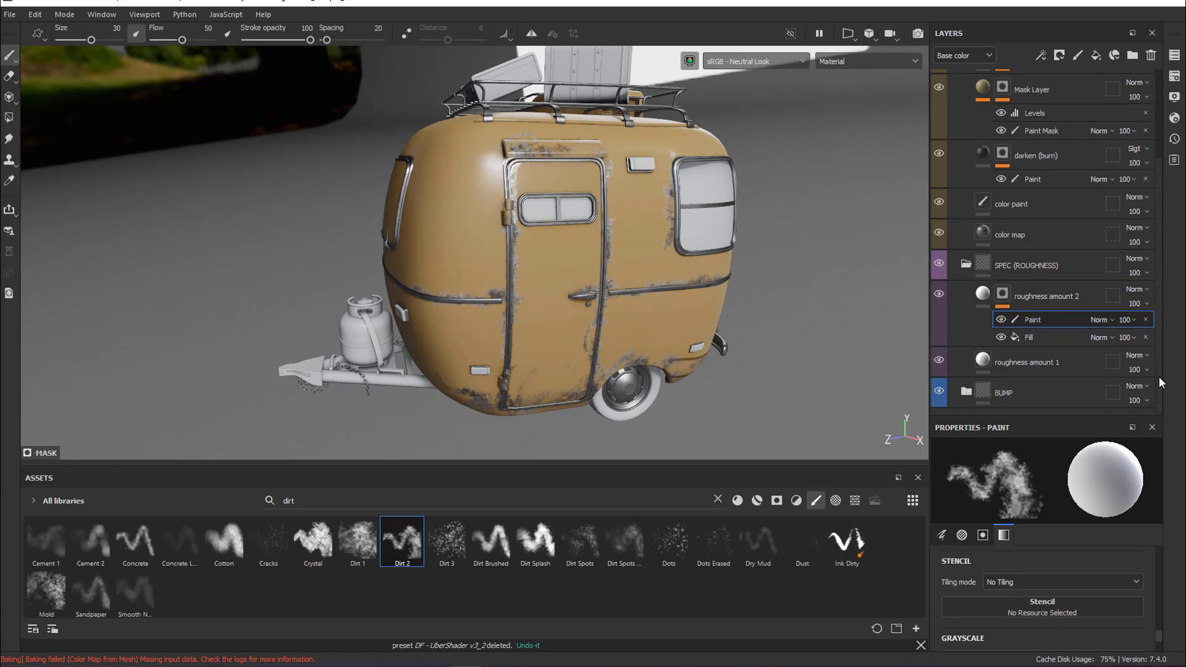
pyautogui.click(1044, 340)
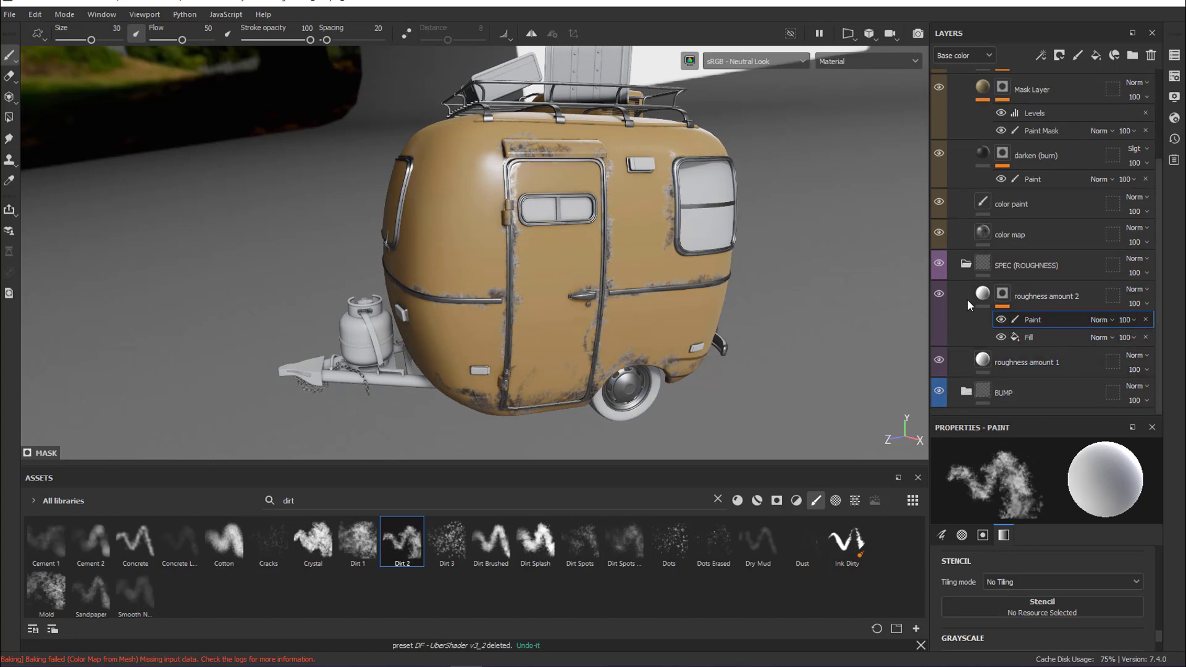
pyautogui.click(966, 299)
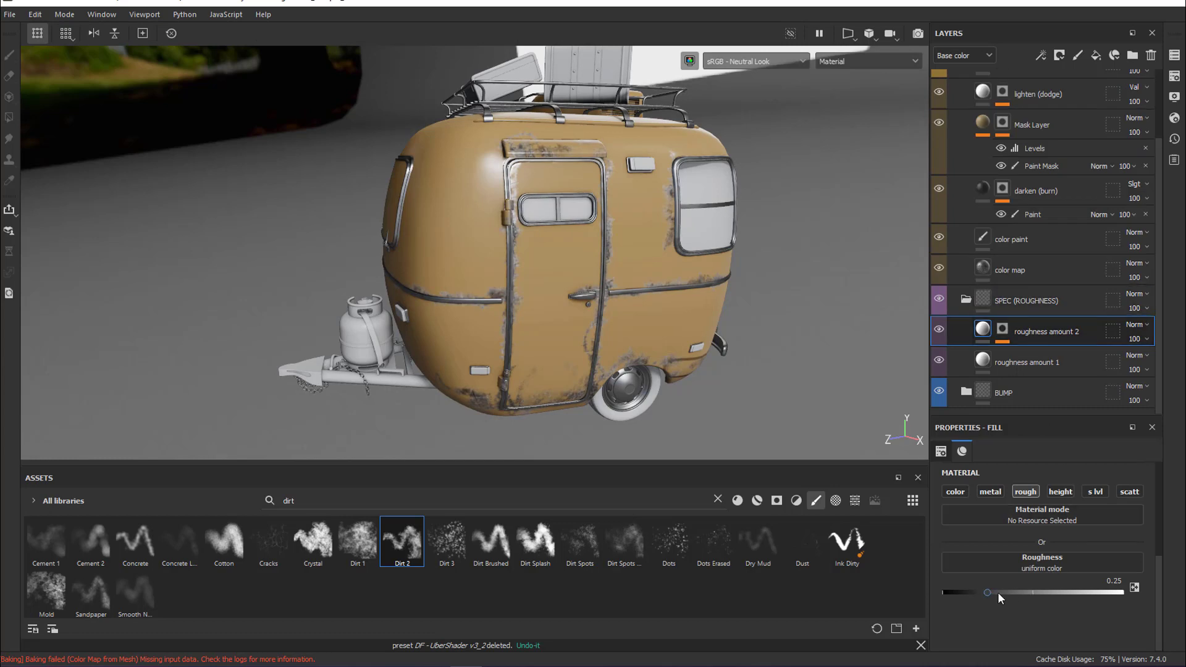
pyautogui.moveTo(988, 591)
pyautogui.mouseDown()
pyautogui.moveTo(1049, 587)
pyautogui.moveTo(1031, 590)
pyautogui.mouseUp()
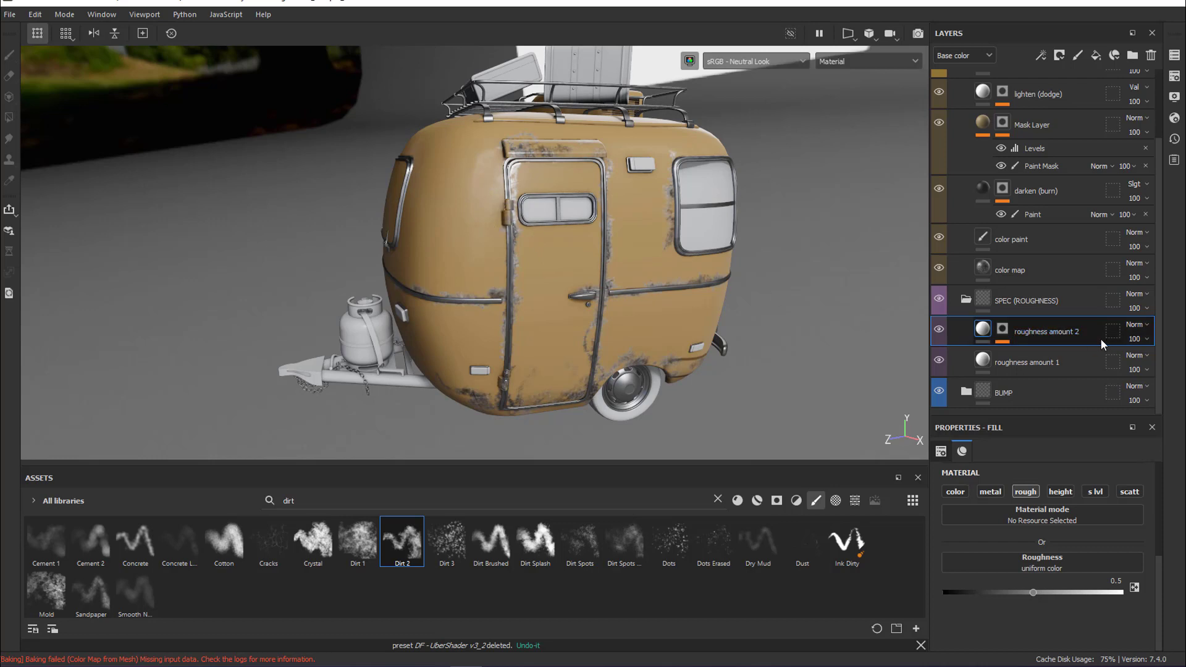
pyautogui.click(447, 254)
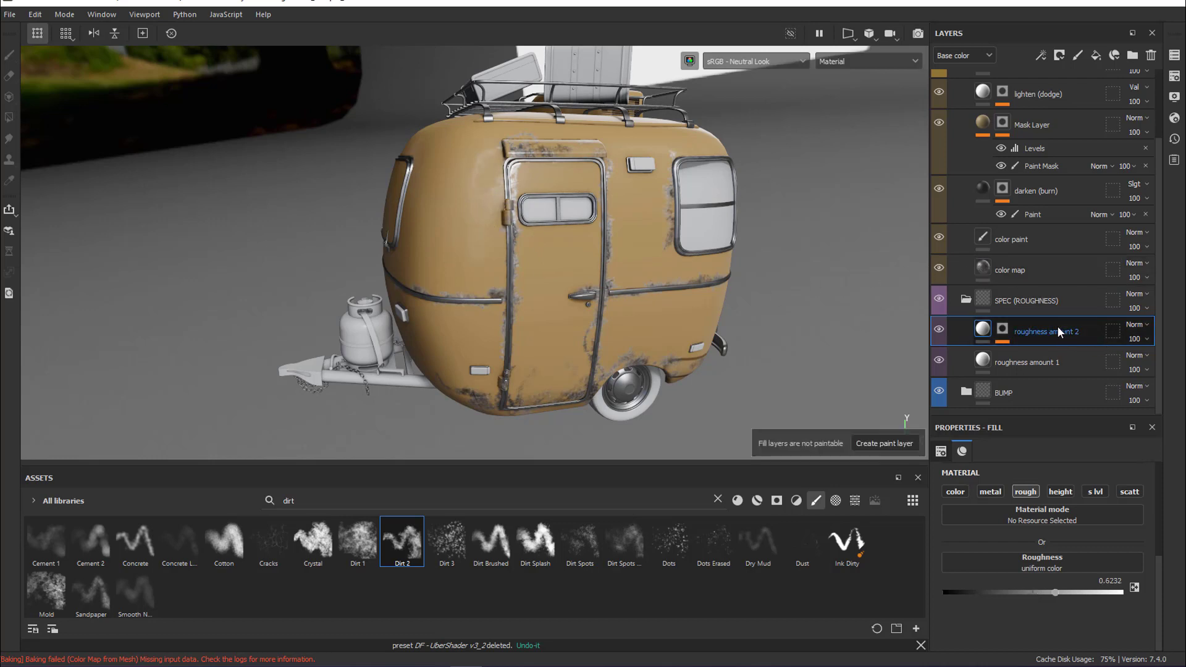
# Select the Paint effect in the roughness amount 2 mask, set the brush grayscale to 0 and paint over the door
pyautogui.click(1002, 330)
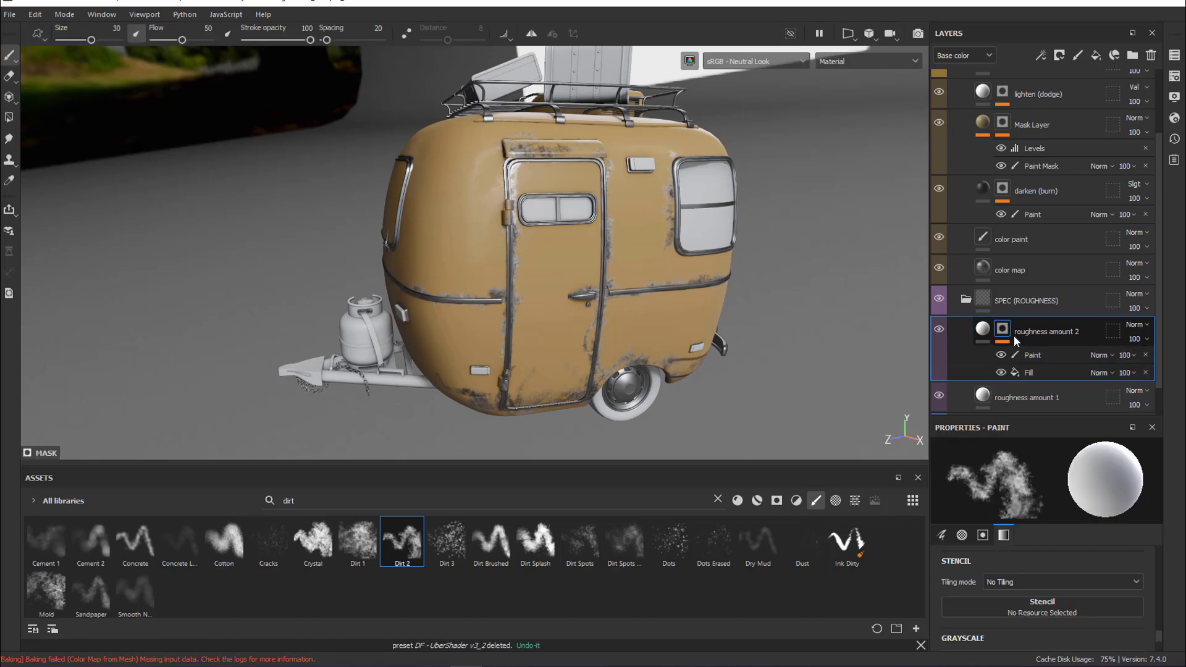
pyautogui.click(1033, 355)
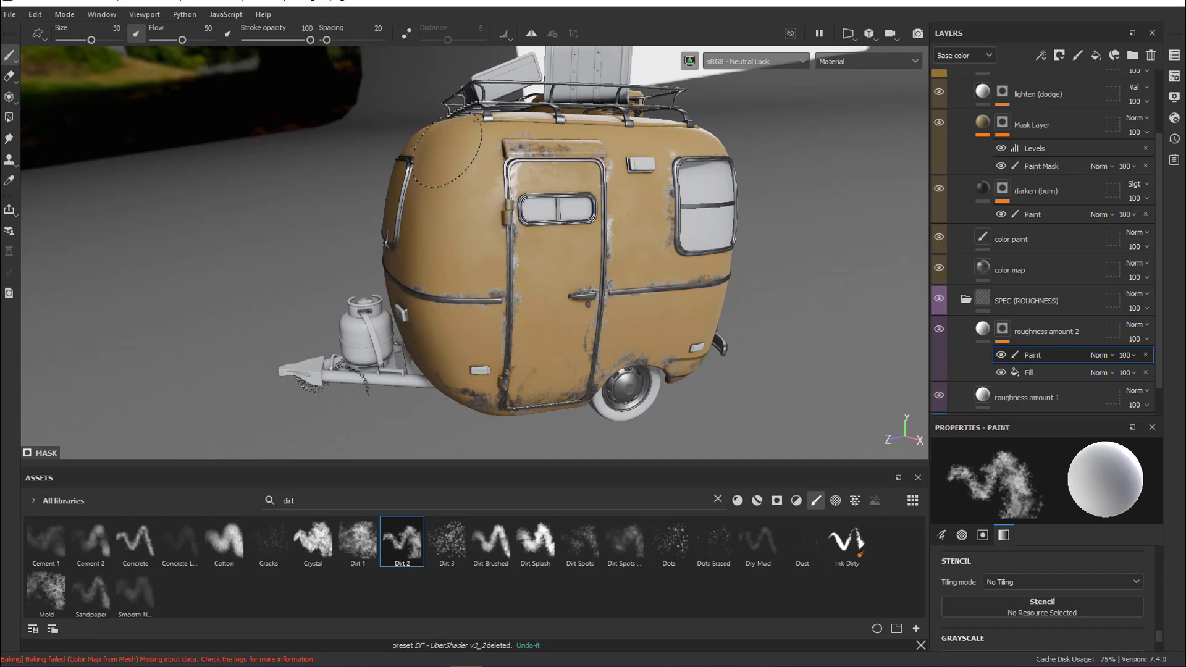
pyautogui.press('x')
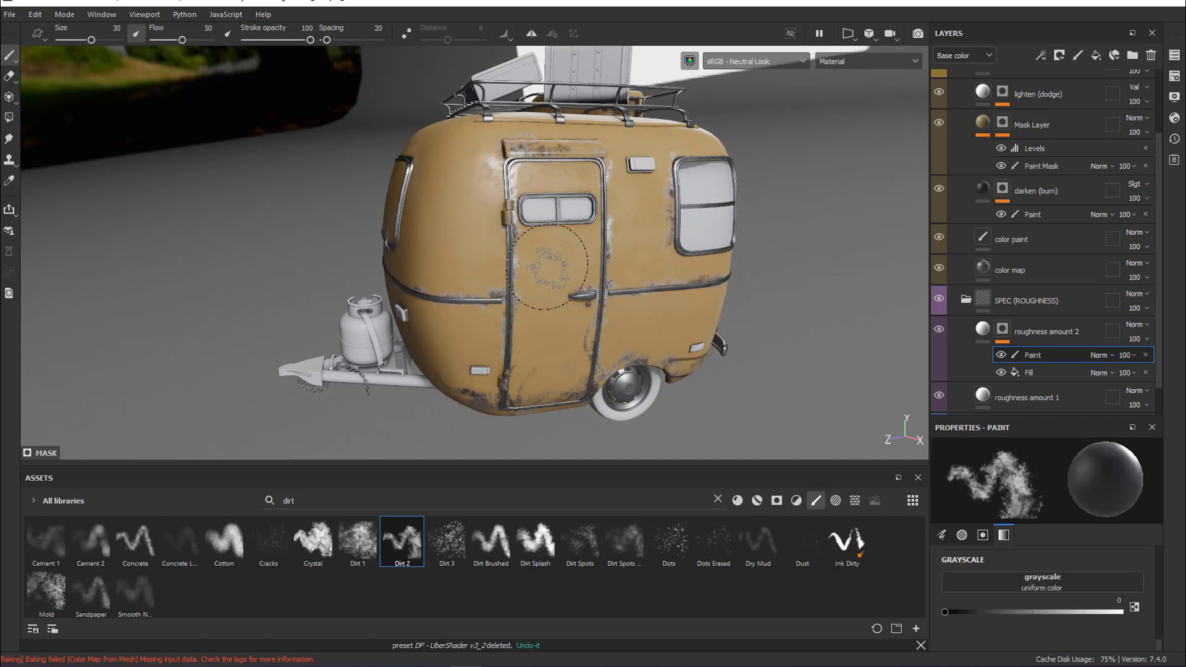
pyautogui.moveTo(555, 236)
pyautogui.keyDown('shift'); pyautogui.mouseDown(button='right')
pyautogui.moveTo(600, 240)
pyautogui.moveTo(554, 238)
pyautogui.mouseUp(button='right'); pyautogui.keyUp('shift')
pyautogui.keyDown('shift'); pyautogui.moveTo(556, 238); pyautogui.dragTo(563, 237, button='right'); pyautogui.keyUp('shift')
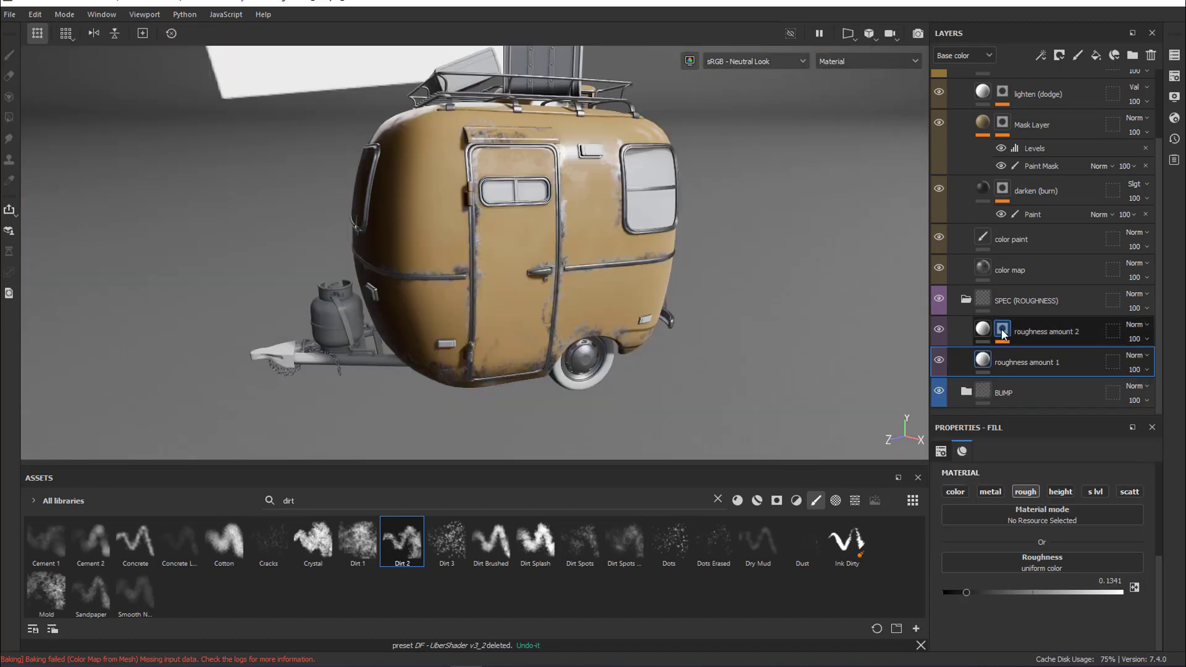
# Display the roughness amount 2 mask and paint Dirt 2 strokes at grayscale 1 across the camper's body and door
pyautogui.keyDown('alt'); pyautogui.click(1002, 331); pyautogui.keyUp('alt')
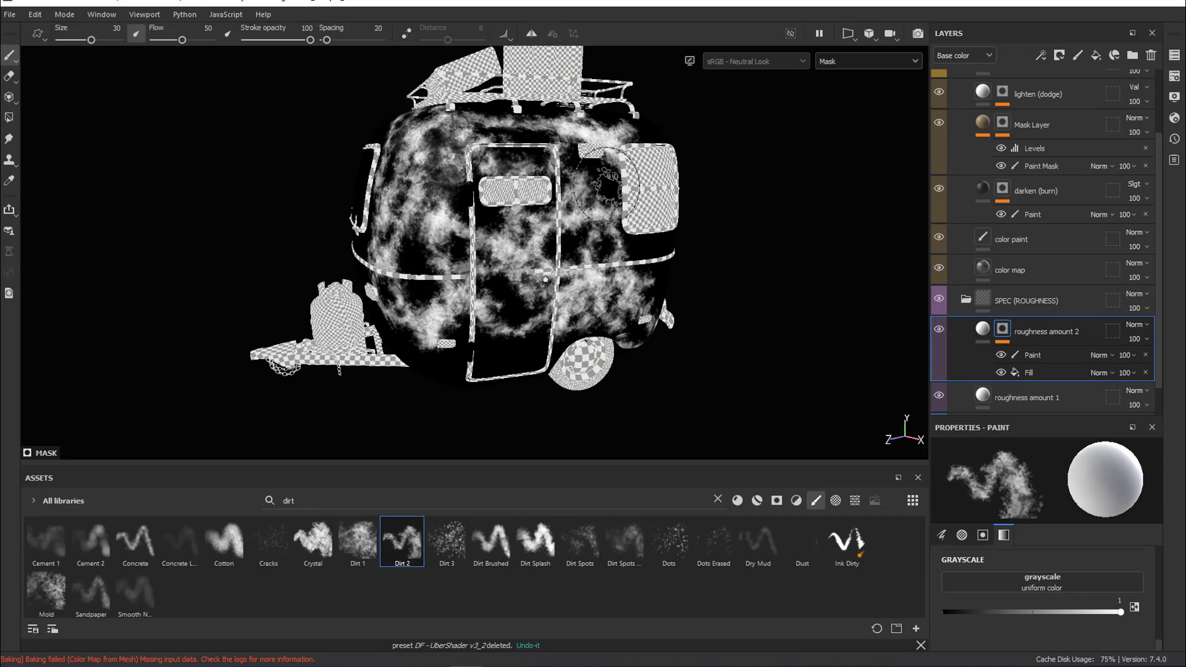
pyautogui.click(1037, 355)
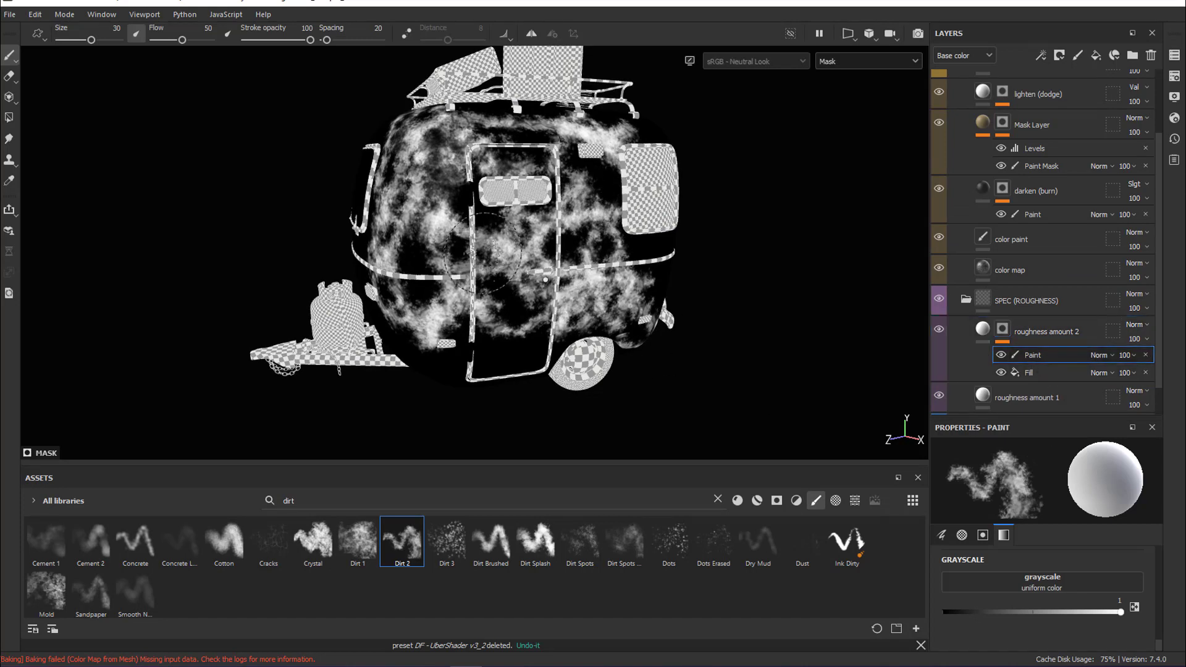
pyautogui.moveTo(613, 189)
pyautogui.mouseDown()
pyautogui.moveTo(591, 197)
pyautogui.moveTo(651, 244)
pyautogui.moveTo(640, 255)
pyautogui.mouseUp()
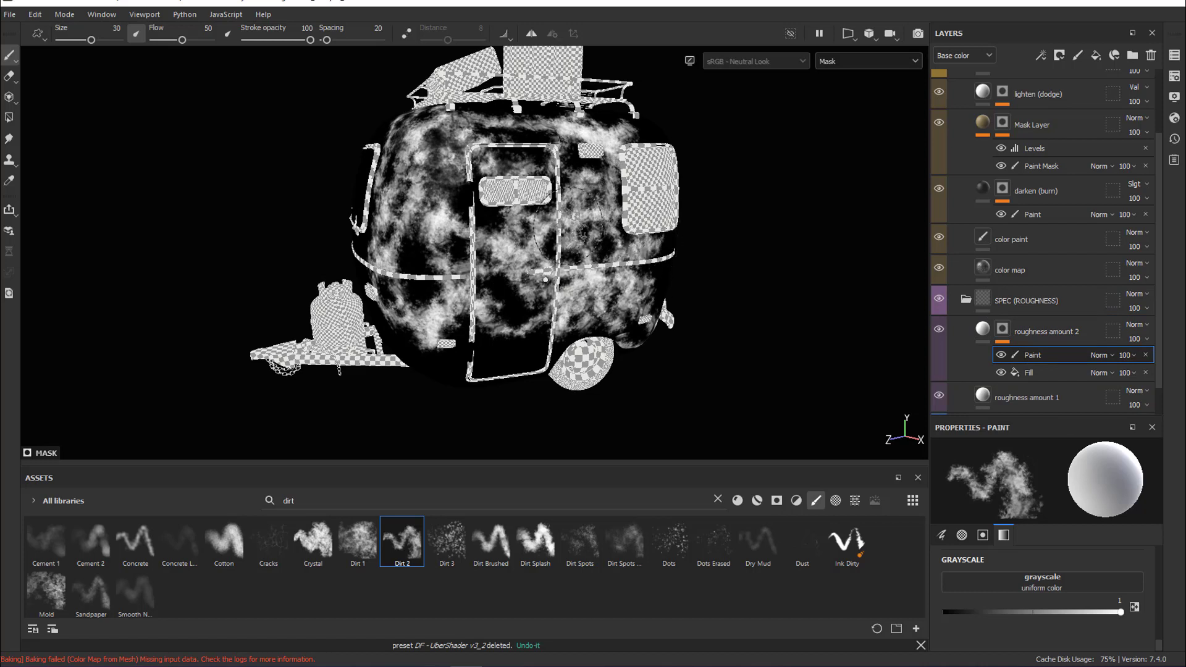
pyautogui.moveTo(453, 206)
pyautogui.mouseDown()
pyautogui.moveTo(433, 272)
pyautogui.moveTo(411, 272)
pyautogui.moveTo(427, 297)
pyautogui.moveTo(494, 303)
pyautogui.moveTo(519, 356)
pyautogui.moveTo(473, 337)
pyautogui.moveTo(589, 333)
pyautogui.mouseUp()
pyautogui.moveTo(587, 156)
pyautogui.mouseDown()
pyautogui.moveTo(525, 147)
pyautogui.moveTo(569, 117)
pyautogui.mouseUp()
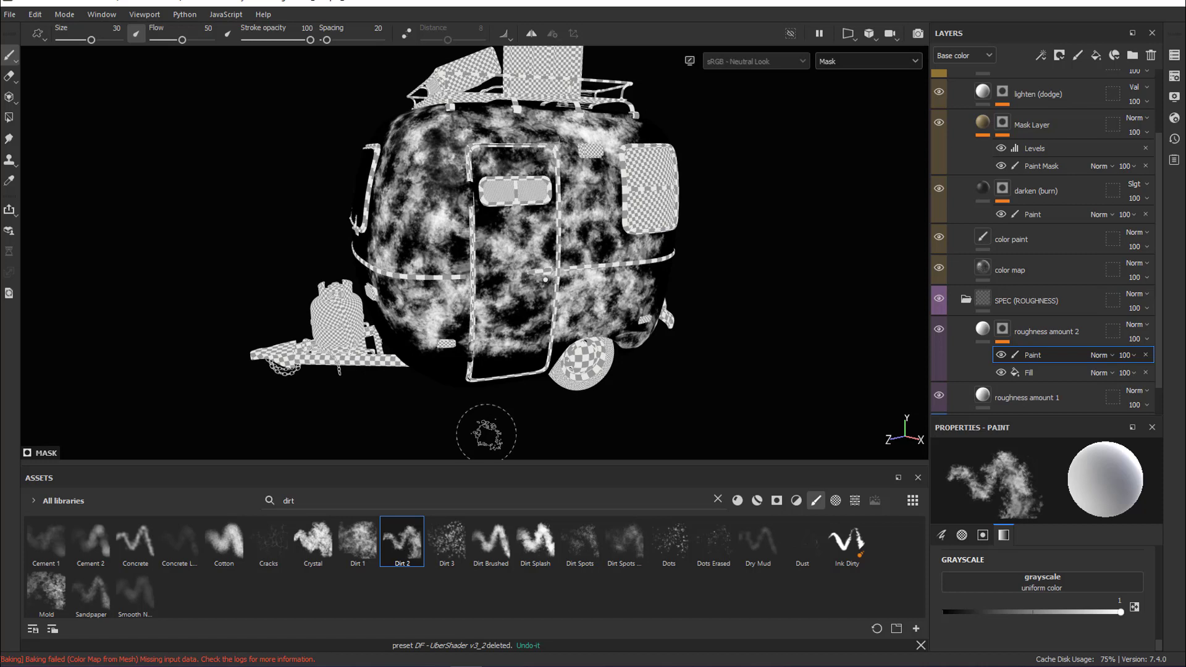
# Choose the Dirt 3 brush and add speckles to the roughness mask around the door, lowering the brush grayscale to 0.1775
pyautogui.click(446, 541)
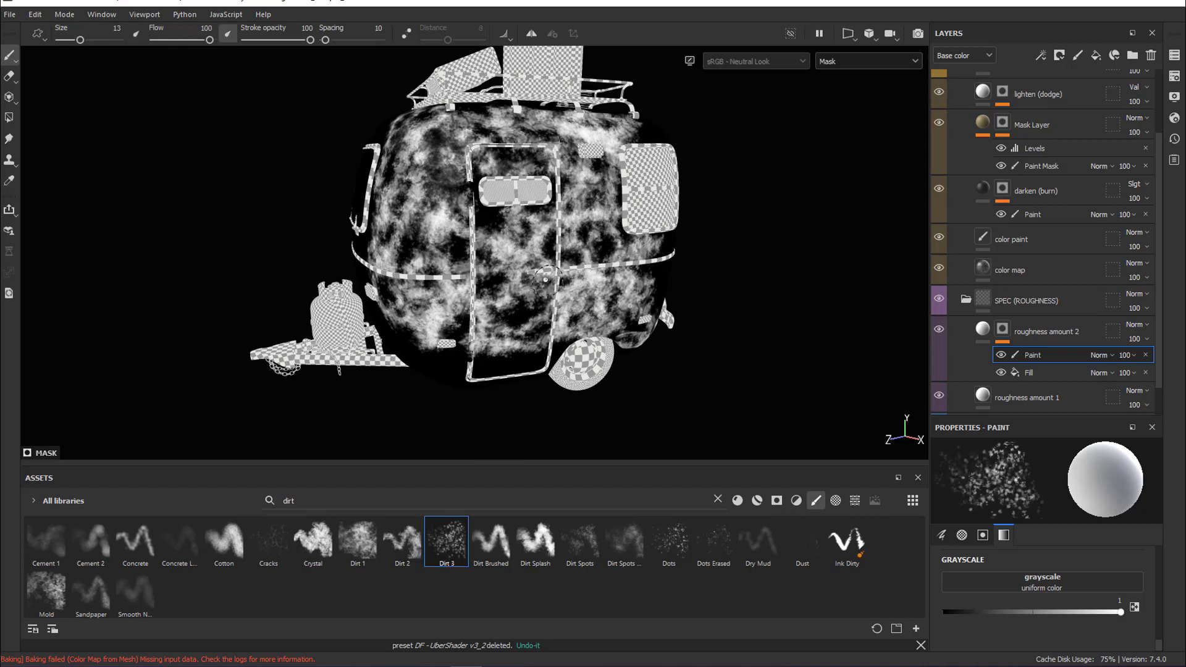
pyautogui.moveTo(513, 244); pyautogui.dragTo(513, 256)
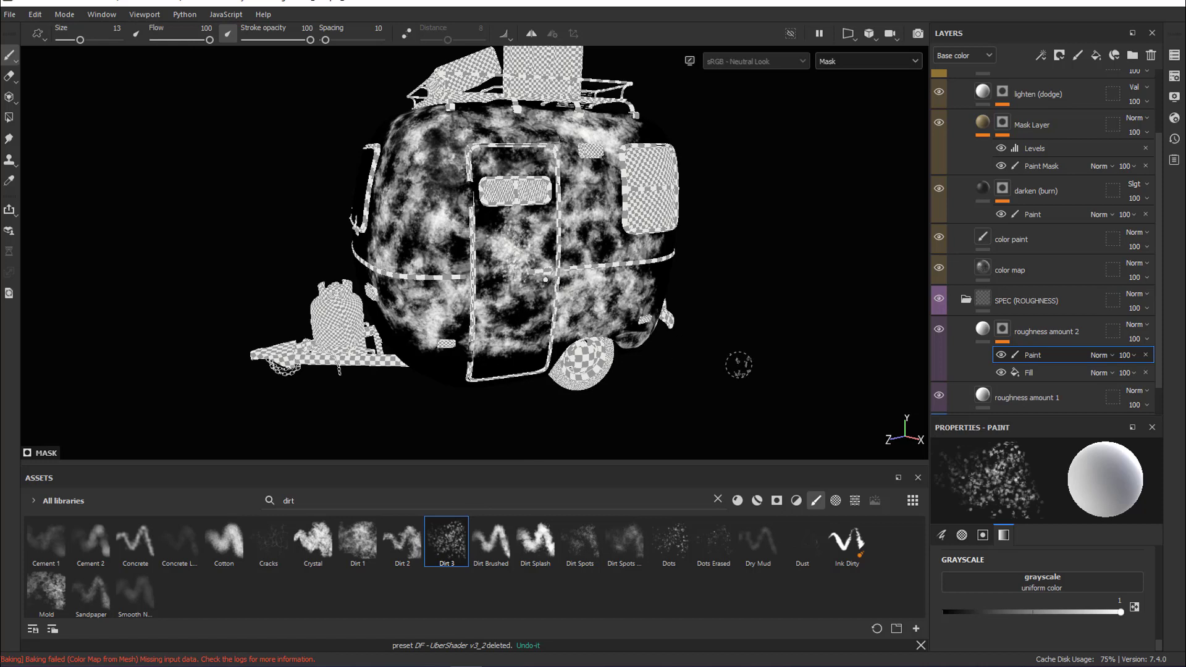
pyautogui.moveTo(1001, 608); pyautogui.dragTo(973, 608)
pyautogui.moveTo(531, 299)
pyautogui.mouseDown()
pyautogui.moveTo(516, 253)
pyautogui.moveTo(494, 266)
pyautogui.moveTo(442, 220)
pyautogui.moveTo(433, 309)
pyautogui.moveTo(463, 333)
pyautogui.moveTo(445, 243)
pyautogui.moveTo(458, 151)
pyautogui.moveTo(566, 127)
pyautogui.moveTo(577, 225)
pyautogui.moveTo(624, 281)
pyautogui.moveTo(575, 291)
pyautogui.moveTo(620, 321)
pyautogui.mouseUp()
# Return to the material view and examine the camper's reflections from different camera and lighting angles
pyautogui.press('m')
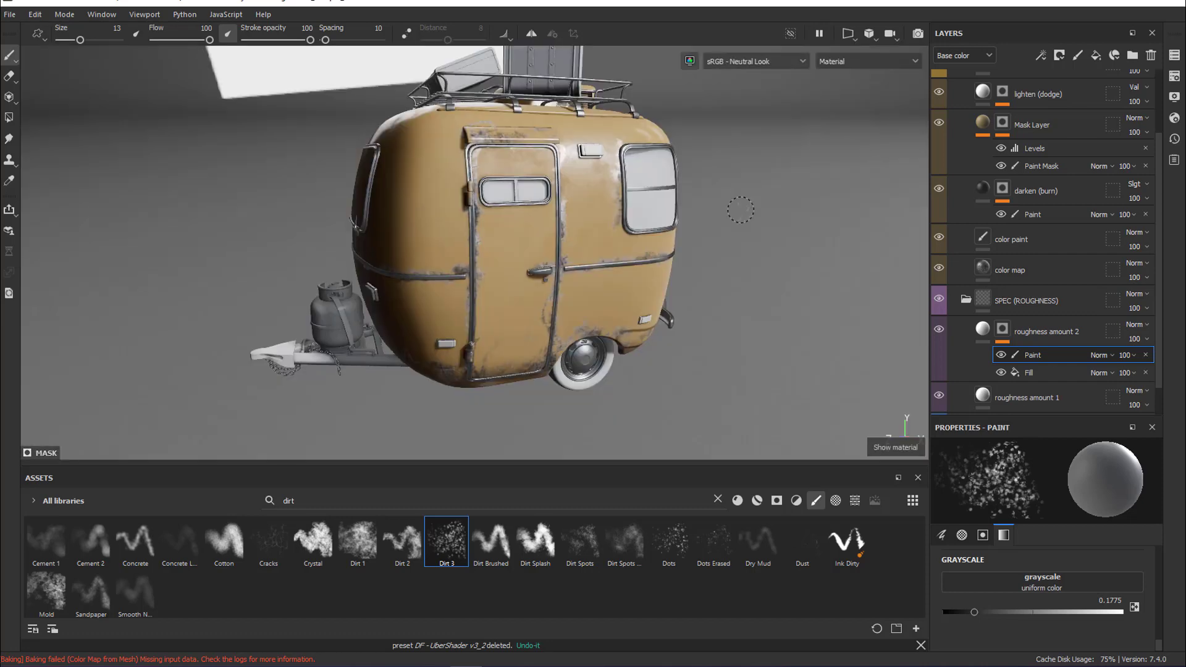
pyautogui.moveTo(584, 279)
pyautogui.keyDown('alt'); pyautogui.mouseDown()
pyautogui.moveTo(597, 185)
pyautogui.moveTo(580, 173)
pyautogui.moveTo(559, 230)
pyautogui.mouseUp(); pyautogui.keyUp('alt')
pyautogui.keyDown('alt'); pyautogui.moveTo(681, 307); pyautogui.dragTo(555, 363); pyautogui.keyUp('alt')
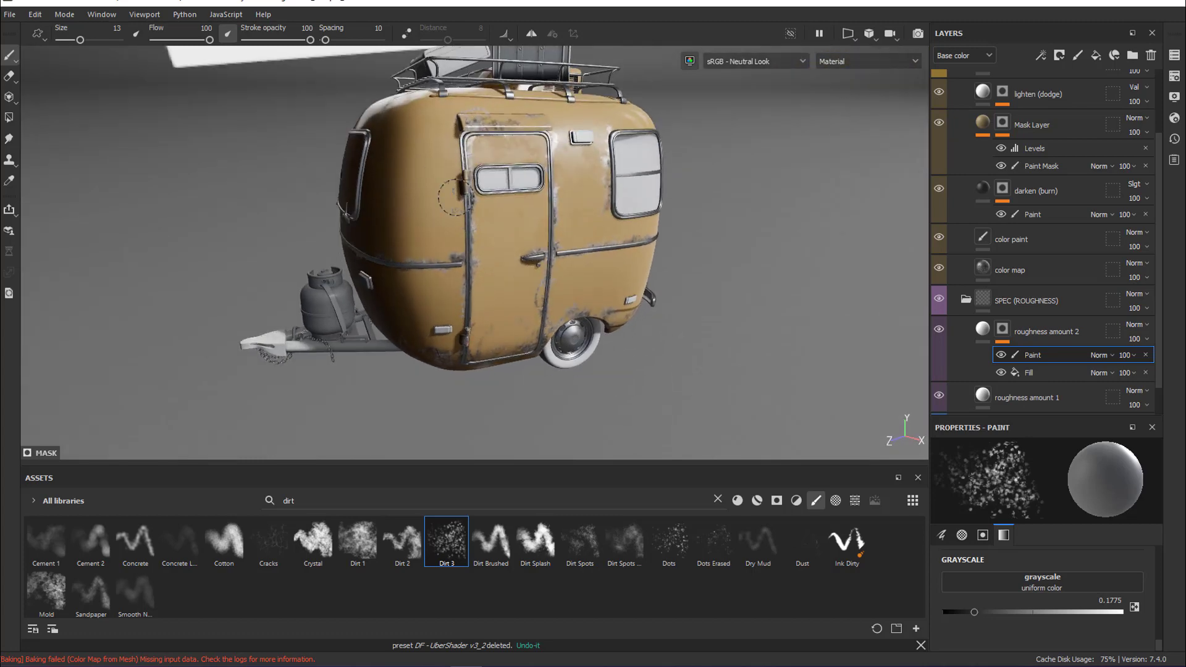
pyautogui.keyDown('shift'); pyautogui.moveTo(512, 249); pyautogui.dragTo(503, 247, button='right'); pyautogui.keyUp('shift')
pyautogui.keyDown('alt'); pyautogui.moveTo(467, 278); pyautogui.dragTo(504, 295); pyautogui.keyUp('alt')
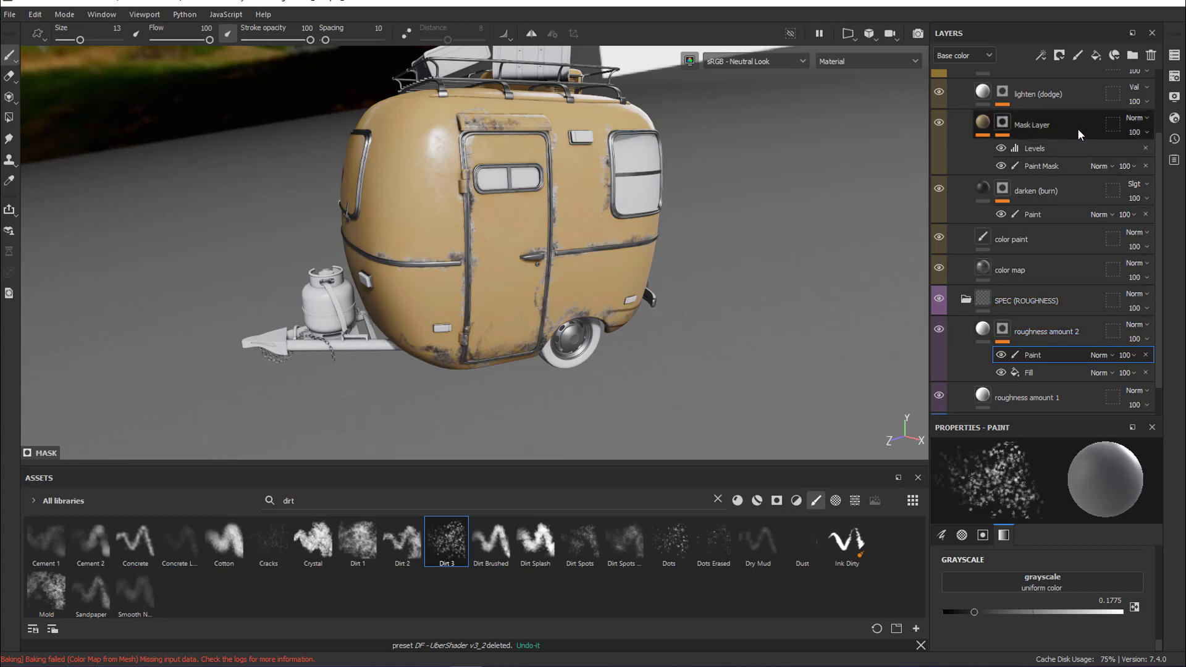
# Copy the darken (burn) layer and paste the copy above the Mask Layer in the COLOR folder
pyautogui.click(983, 127)
pyautogui.scroll(1, 1165, 330)
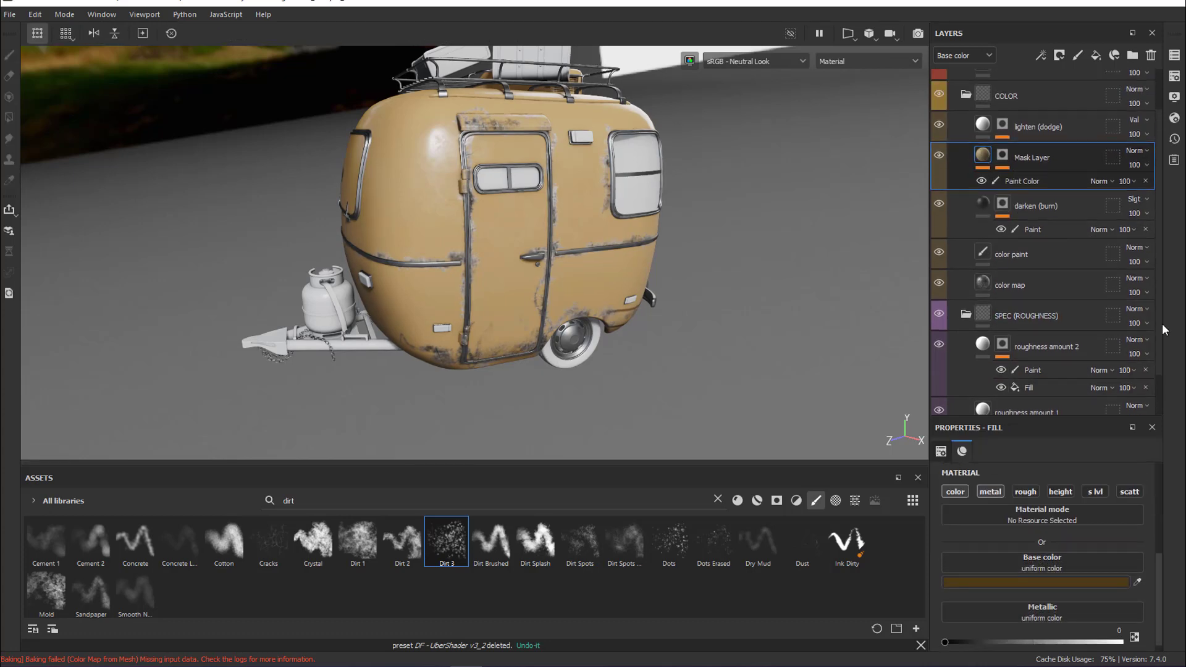
pyautogui.scroll(1, 1165, 330)
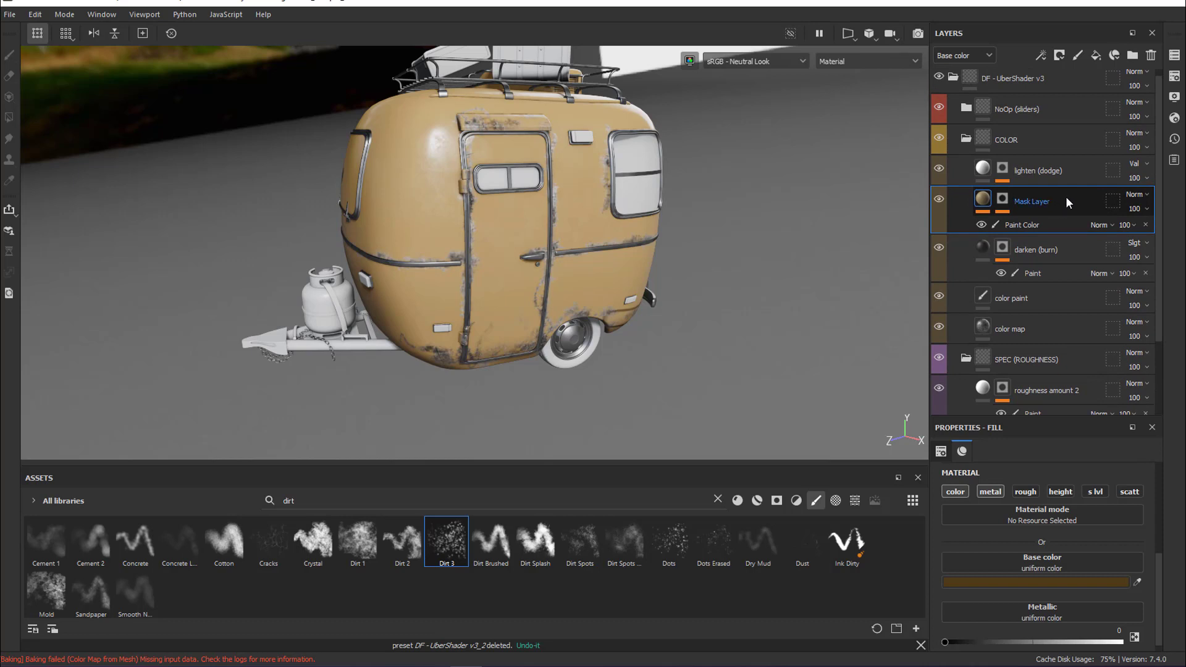
pyautogui.click(1082, 248)
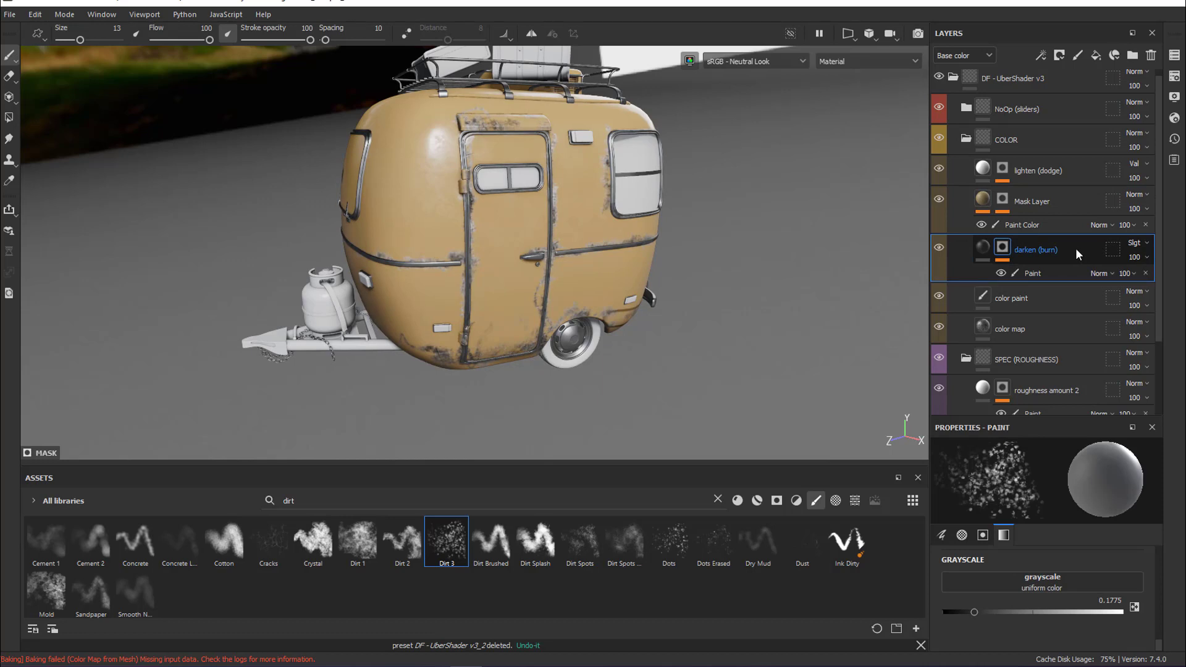
pyautogui.rightClick(1076, 247)
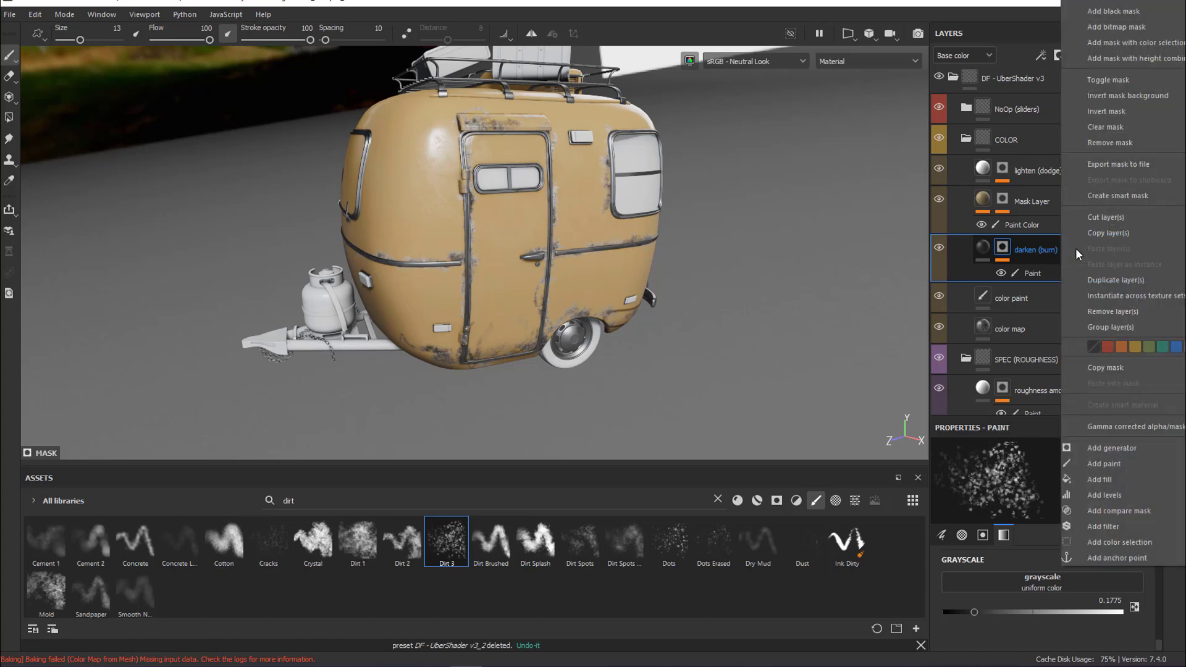
pyautogui.click(1106, 233)
pyautogui.click(1076, 200)
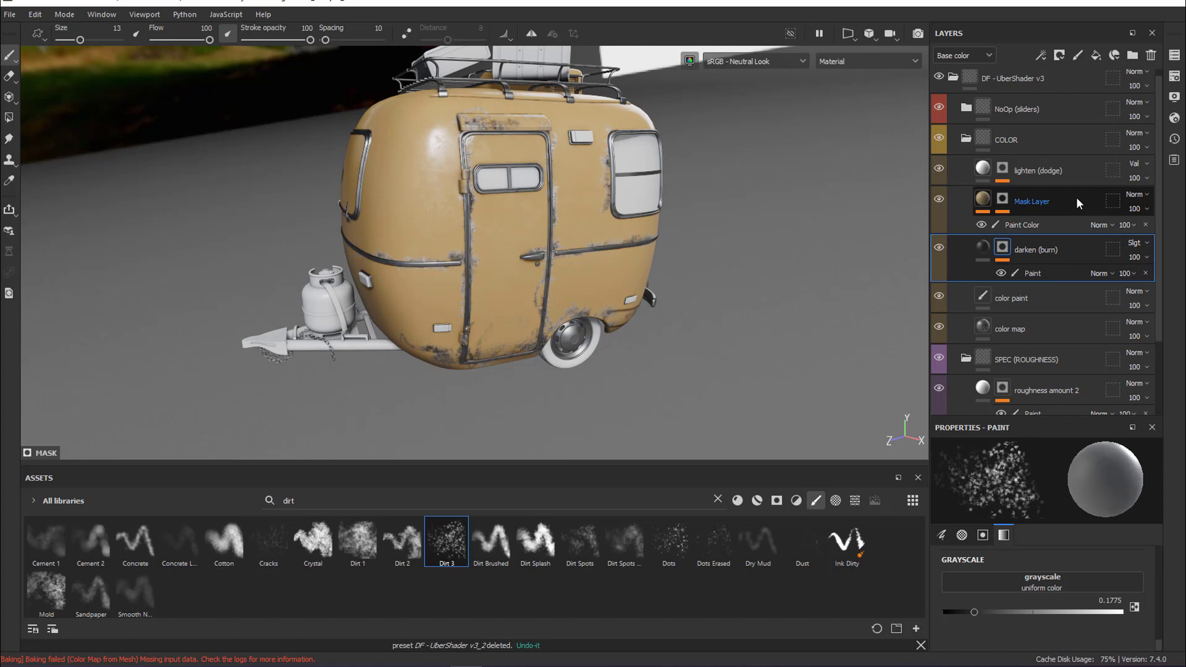
pyautogui.click(1077, 201)
pyautogui.hotkey('ctrl', 'v')
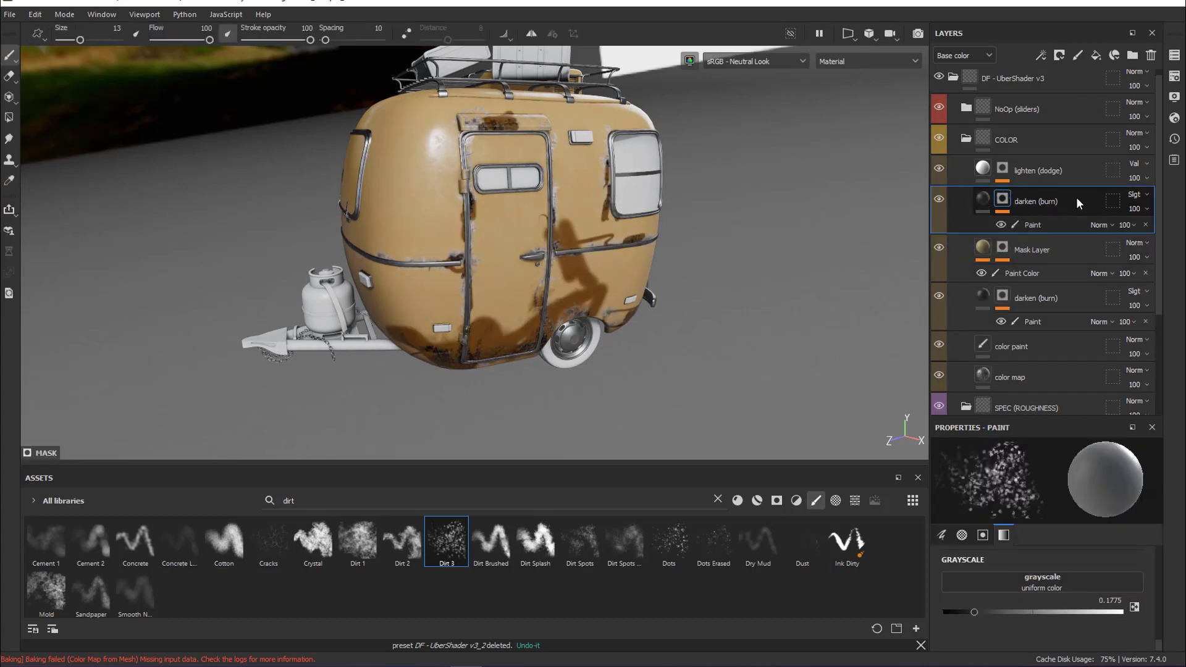
# Replace the painted effect in the copied darken (burn) layer's mask with a new empty Paint effect
pyautogui.click(1054, 226)
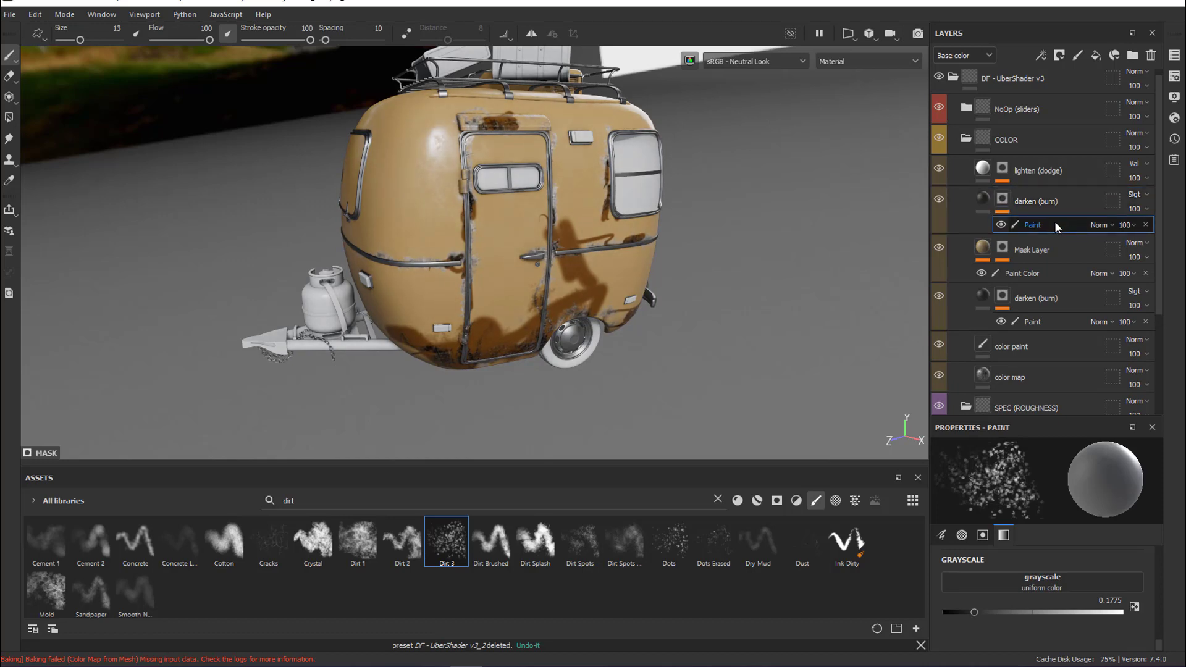
pyautogui.press('Delete')
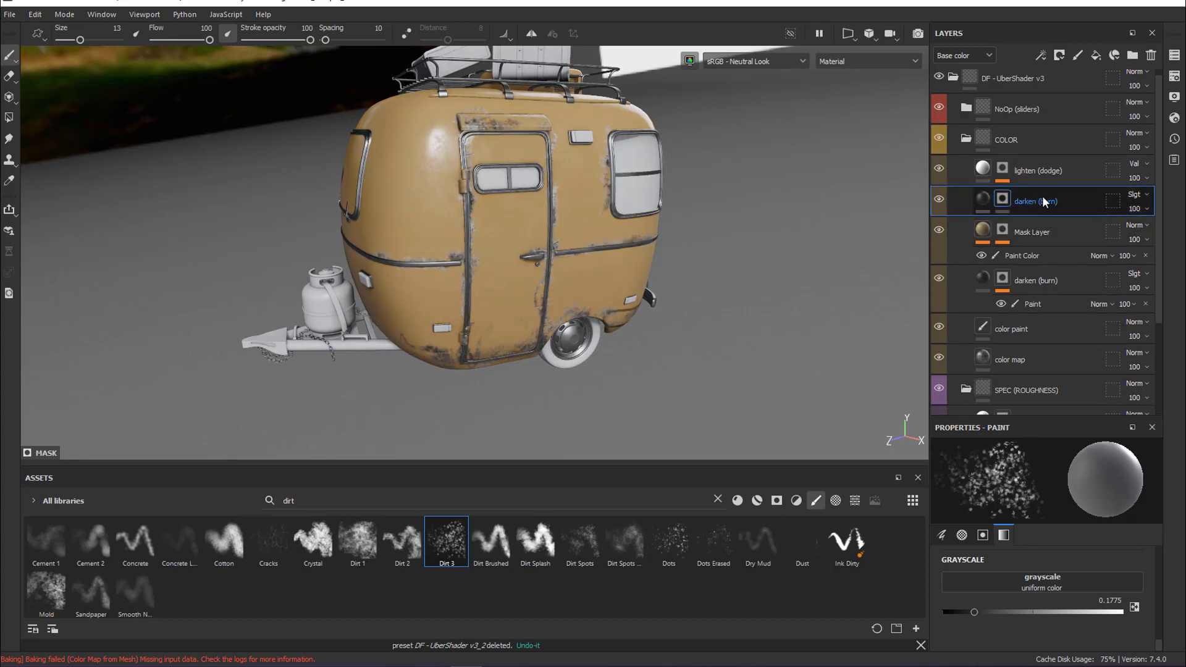
pyautogui.rightClick(1004, 196)
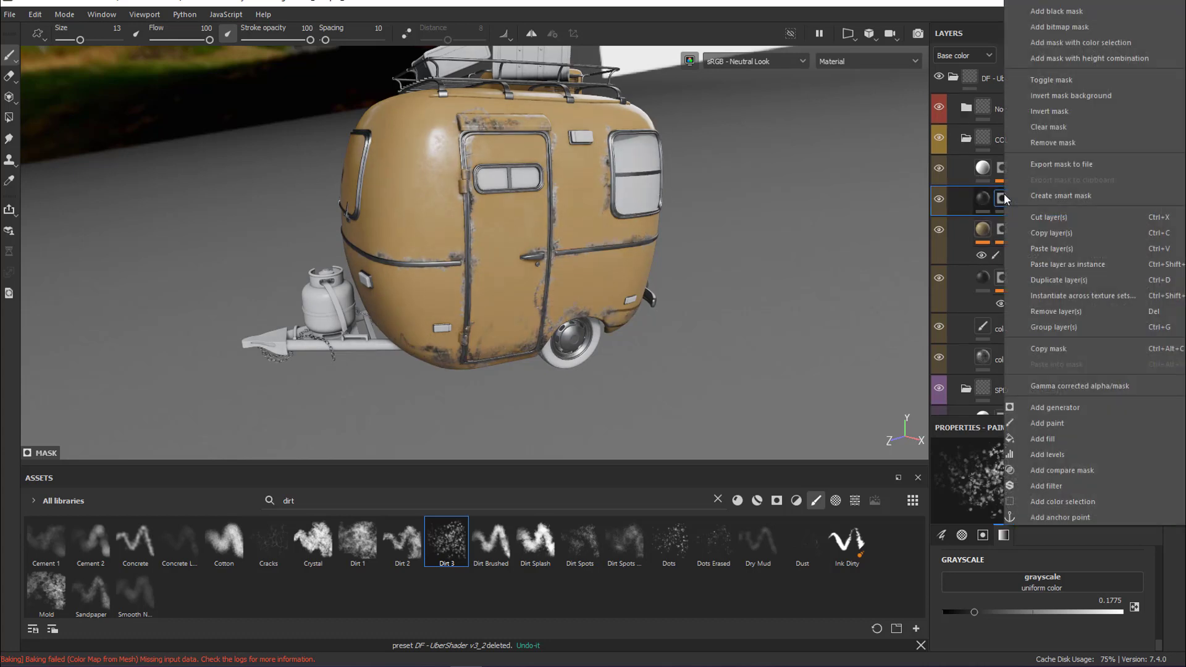
pyautogui.click(1069, 423)
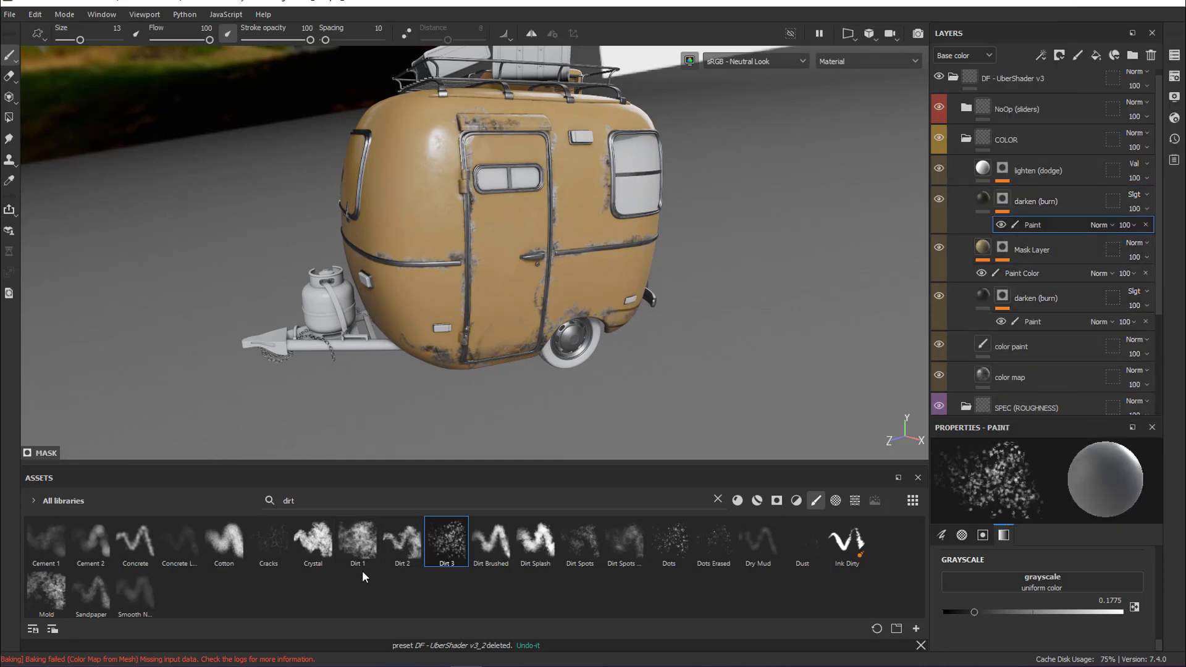
# Set the brush grayscale to 1, try a Dirt Splash stroke on the door, undo it and choose the Dirt 1 brush
pyautogui.click(359, 547)
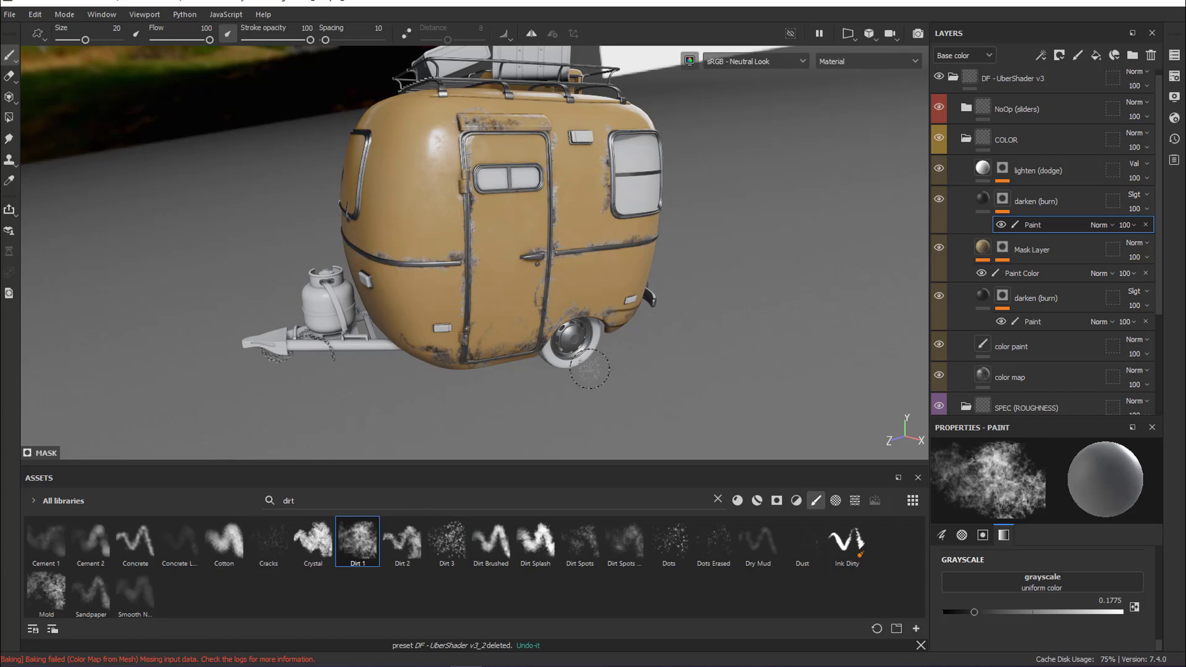
pyautogui.click(313, 541)
pyautogui.click(536, 547)
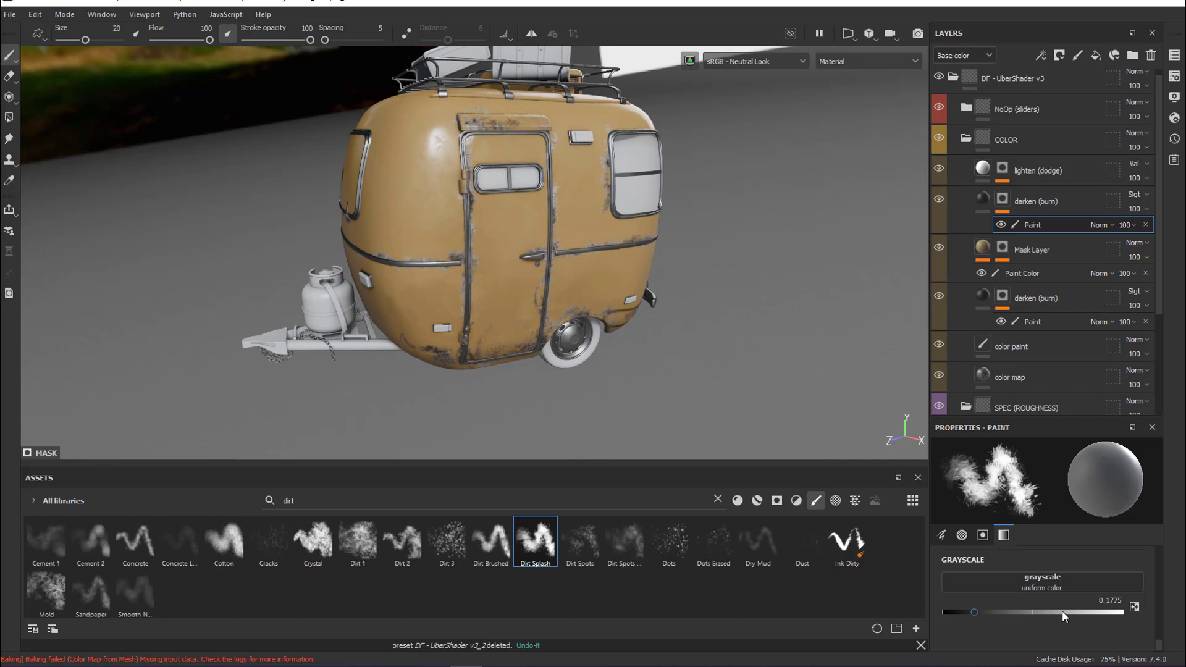
pyautogui.moveTo(1062, 611); pyautogui.dragTo(1157, 613)
pyautogui.moveTo(529, 281)
pyautogui.mouseDown()
pyautogui.moveTo(508, 319)
pyautogui.moveTo(533, 327)
pyautogui.moveTo(497, 325)
pyautogui.moveTo(488, 309)
pyautogui.moveTo(519, 339)
pyautogui.mouseUp()
pyautogui.click(359, 542)
pyautogui.hotkey('ctrl', 'z')
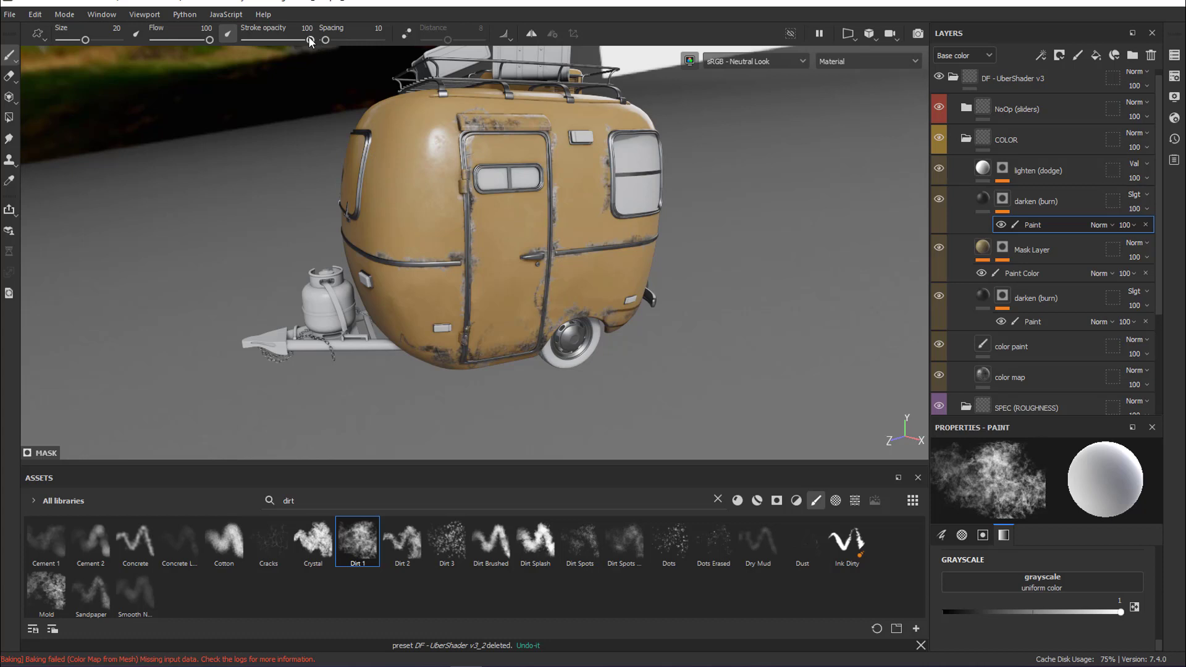
# Lower the Dirt 1 brush's stroke opacity for subtle dirt shading, ending at 58, and swap the grayscale to 0
pyautogui.moveTo(311, 41); pyautogui.dragTo(249, 42)
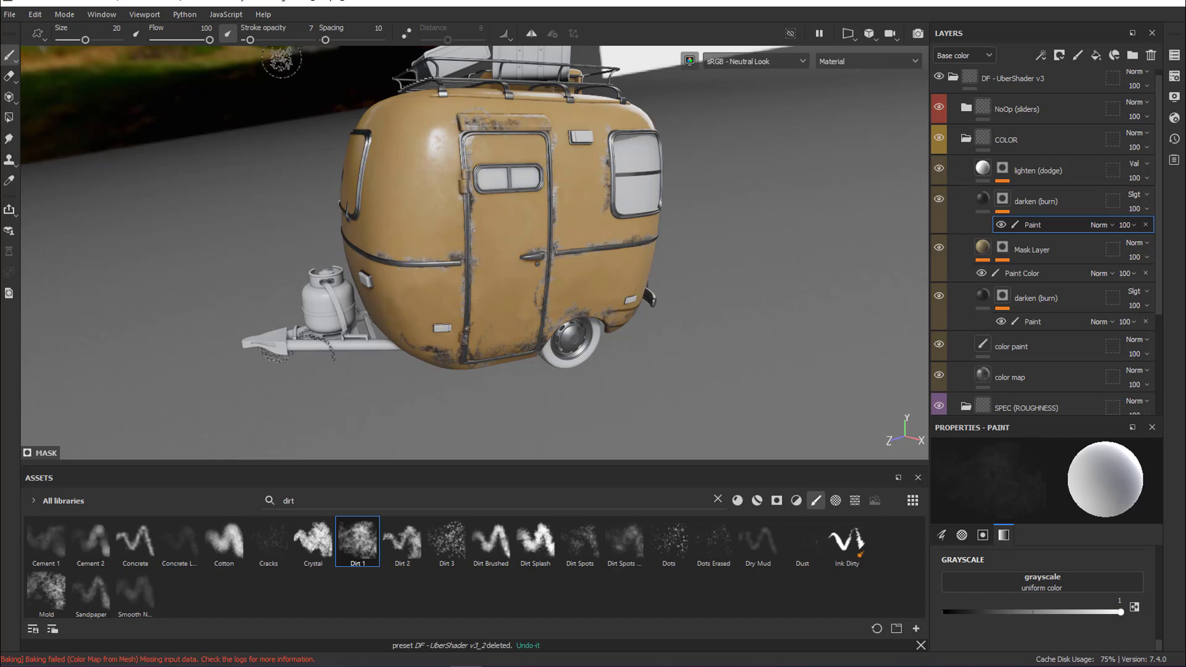
pyautogui.moveTo(250, 40); pyautogui.dragTo(267, 40)
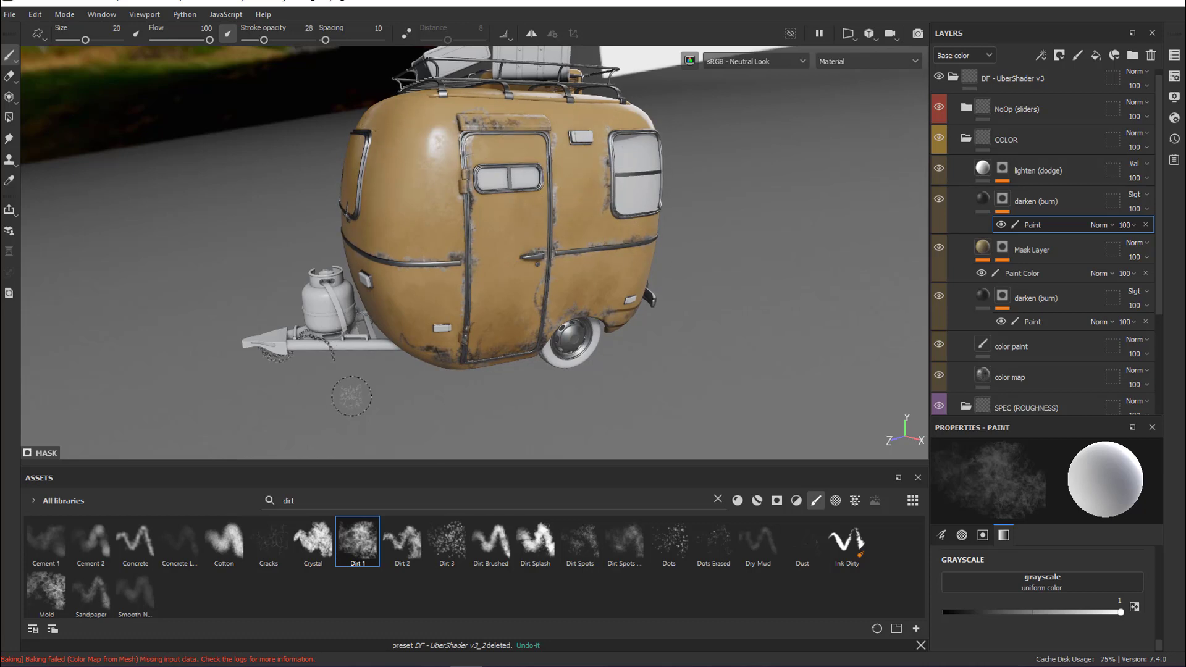
pyautogui.press('x')
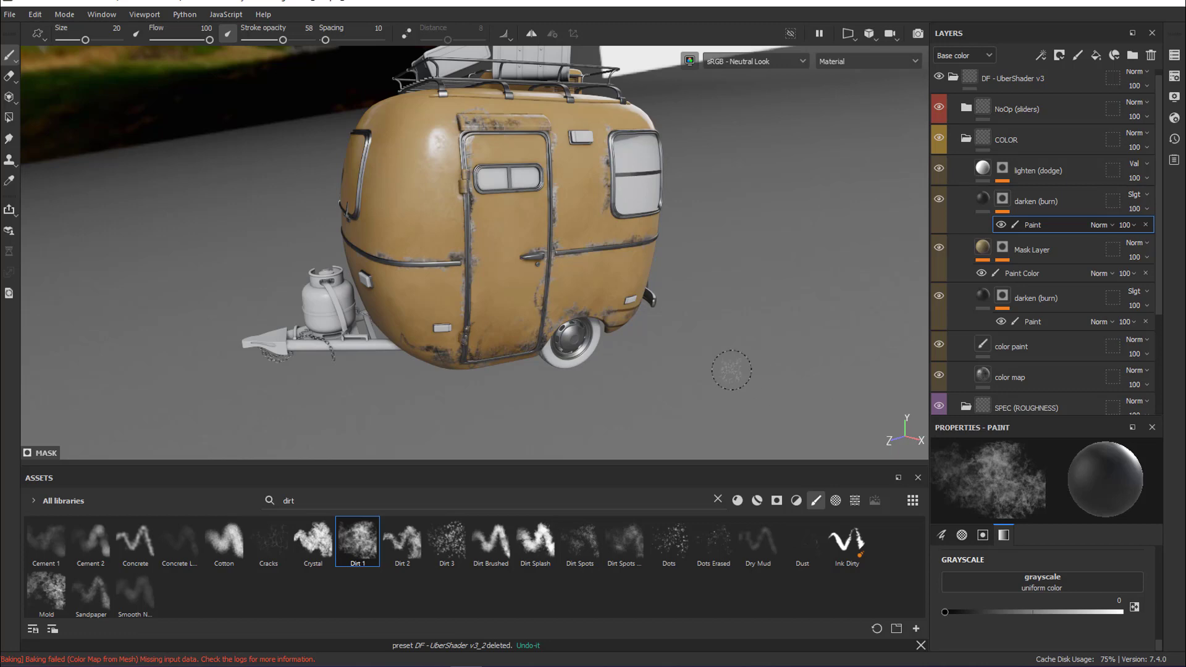
# Project the handle_16 pattern as a height decal onto the camper body between the front window and the door
pyautogui.scroll(-4, 1097, 359)
pyautogui.click(1096, 355)
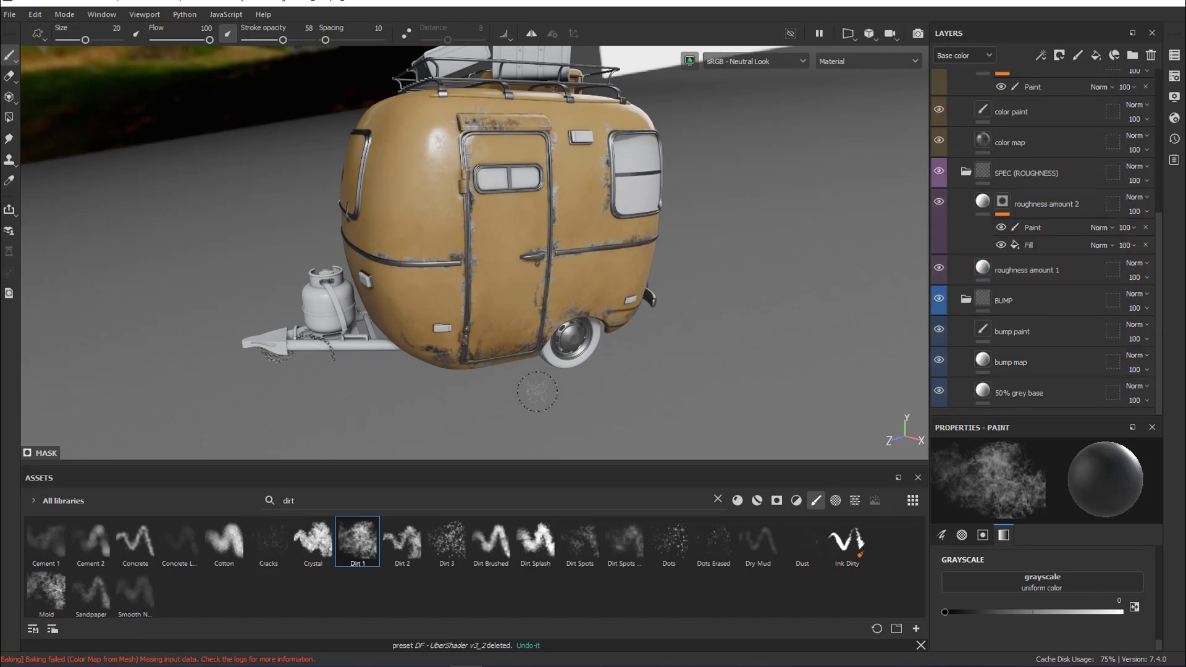
pyautogui.click(1050, 335)
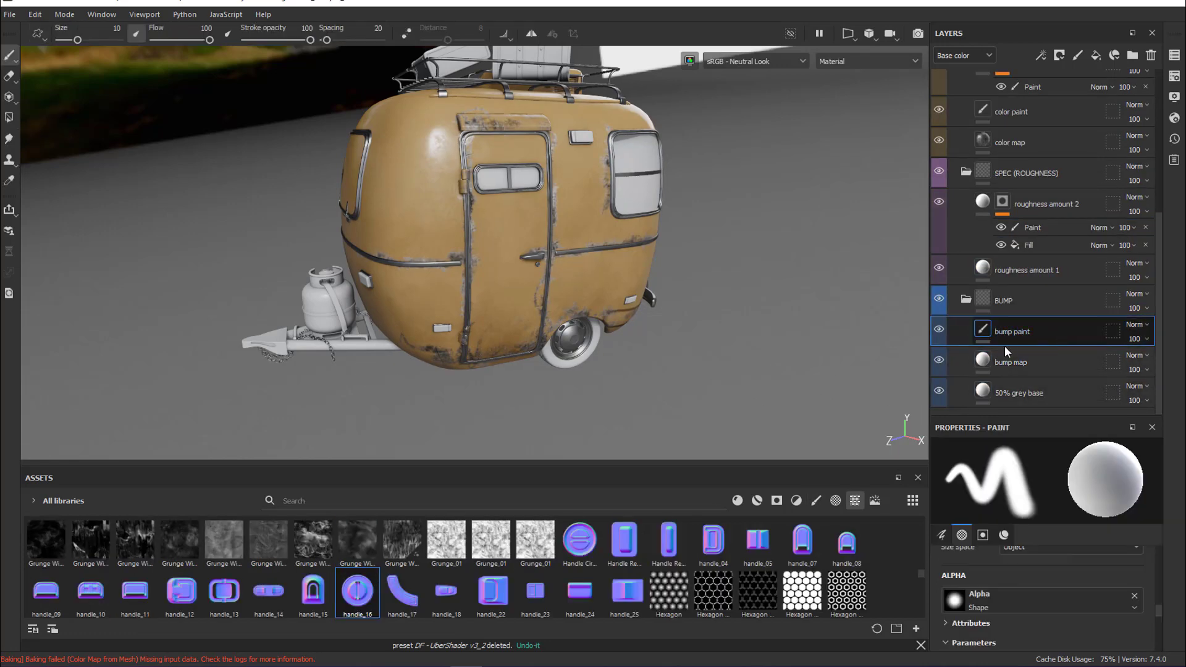
pyautogui.click(10, 77)
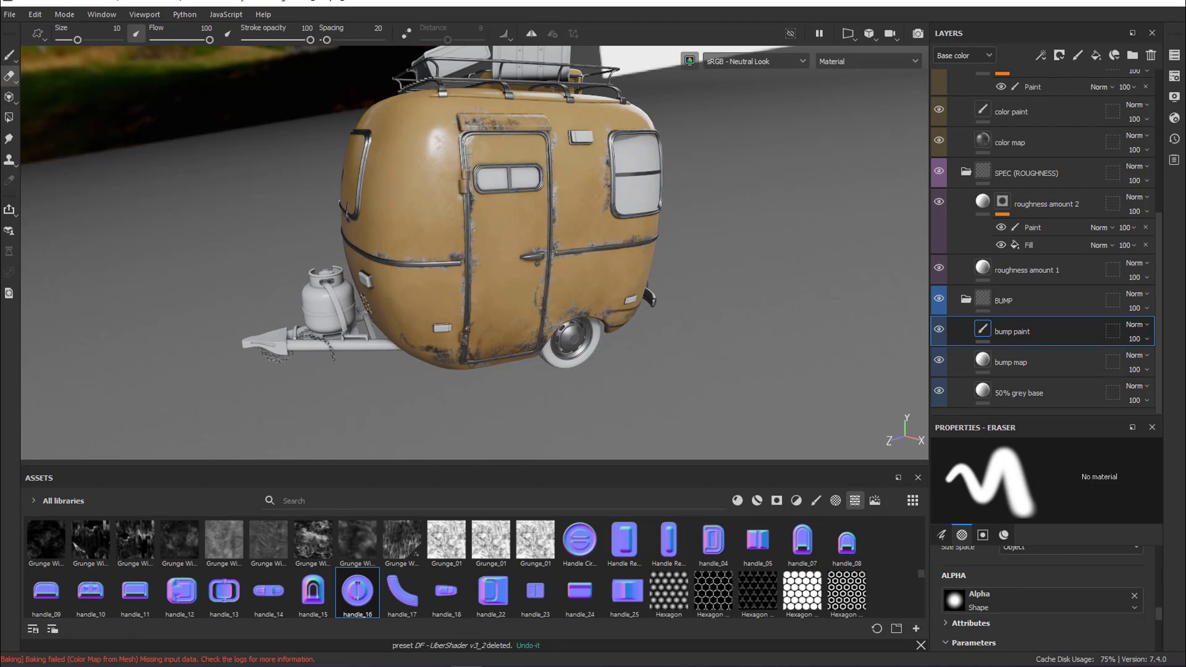
pyautogui.moveTo(355, 591); pyautogui.dragTo(446, 271)
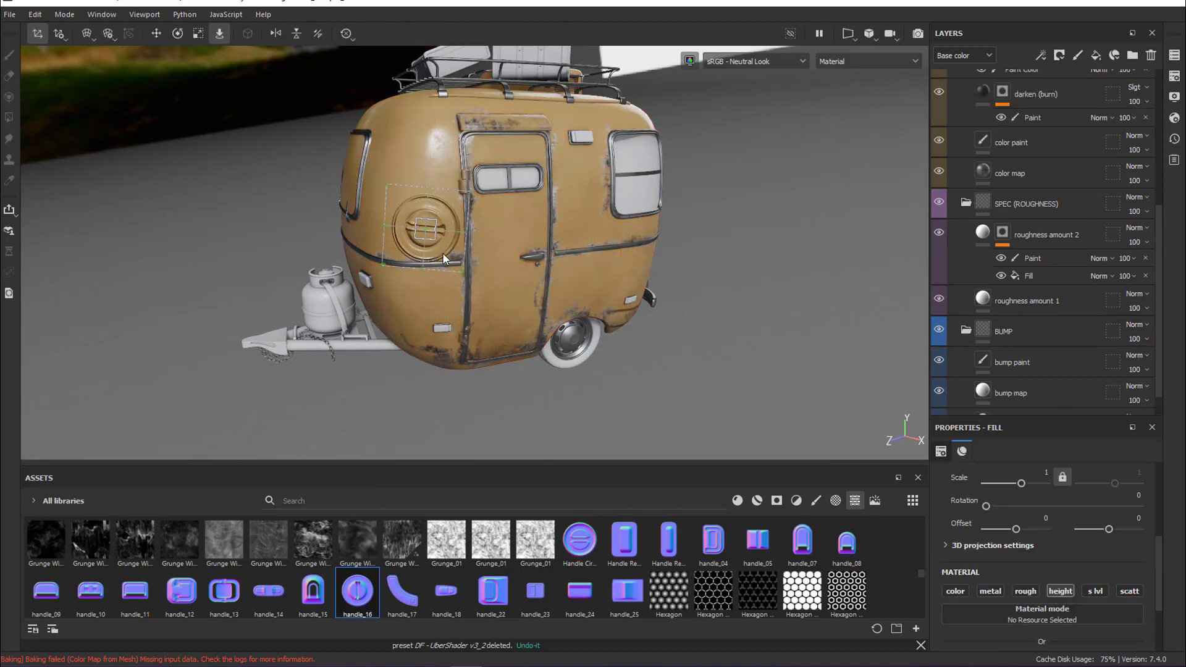
pyautogui.moveTo(425, 228); pyautogui.dragTo(412, 204)
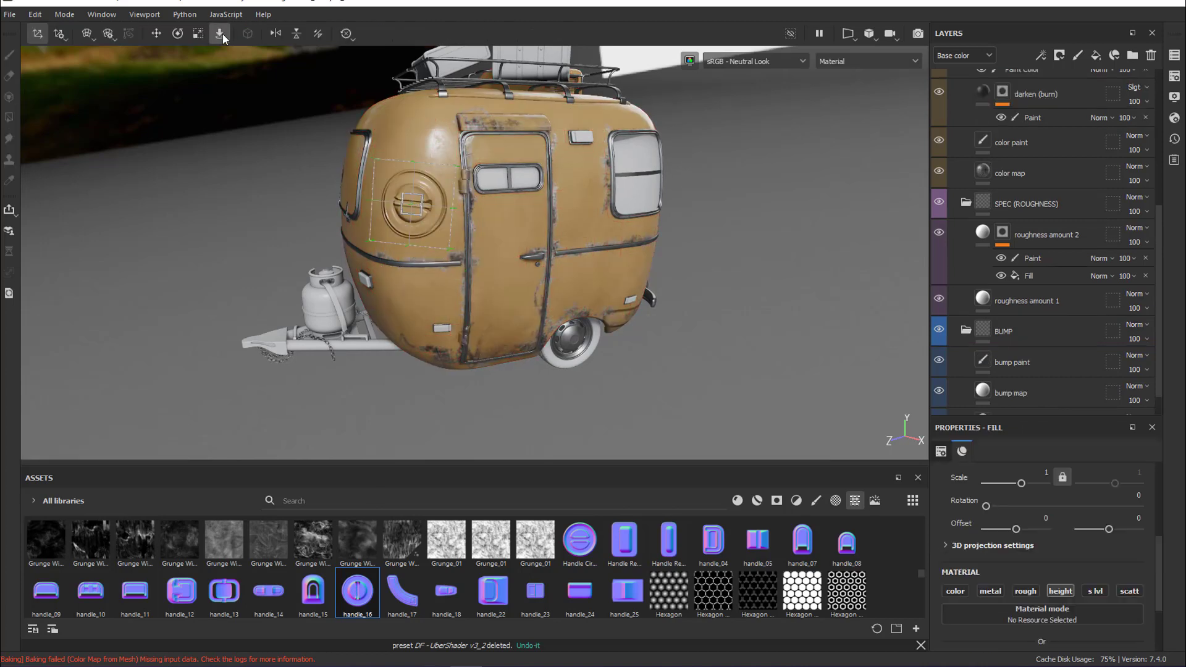
# Scale the handle_16 decal down to a small round detail on the camper body
pyautogui.click(198, 33)
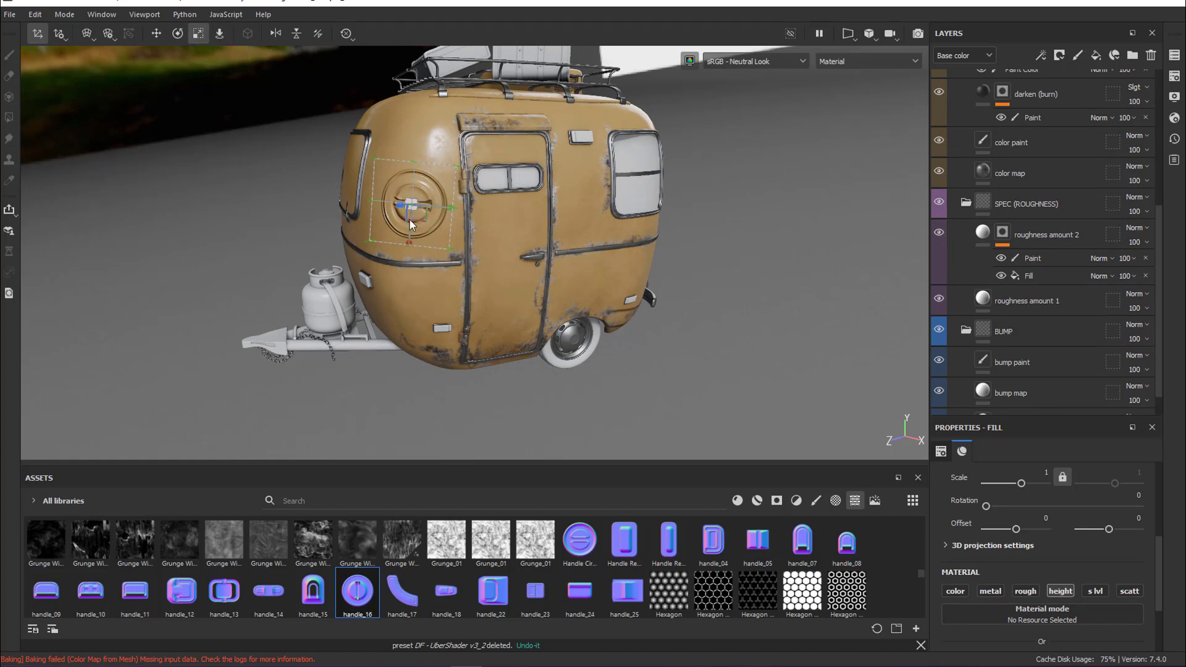
pyautogui.click(449, 204)
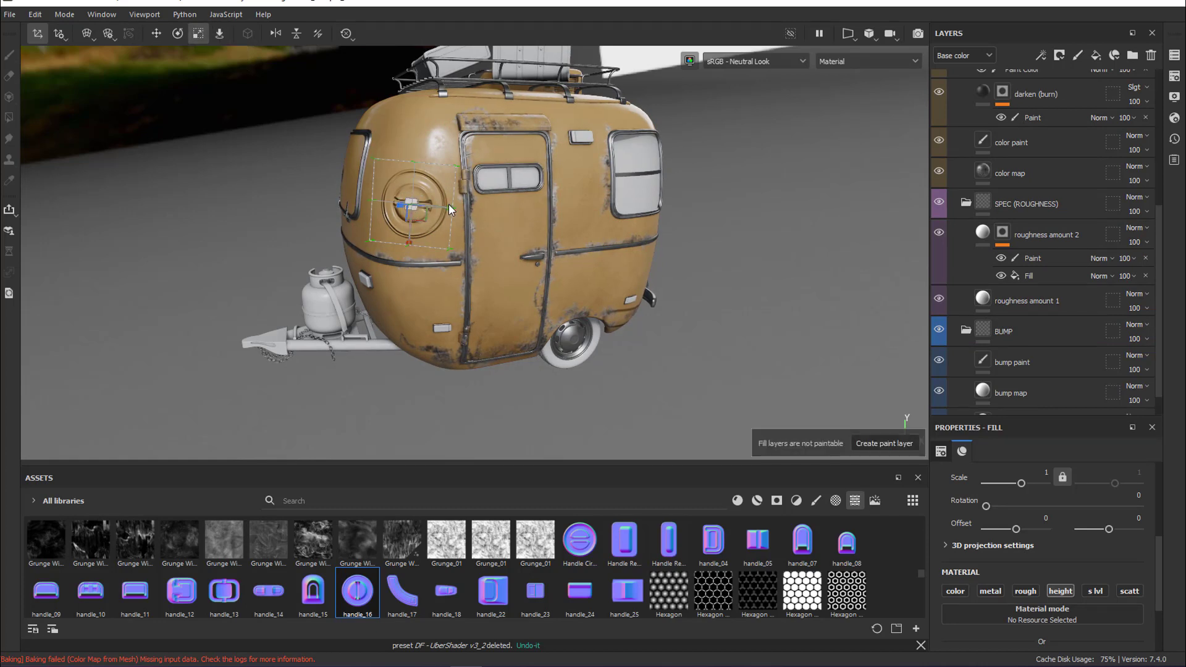
pyautogui.moveTo(447, 208)
pyautogui.mouseDown()
pyautogui.moveTo(402, 205)
pyautogui.moveTo(381, 224)
pyautogui.mouseUp()
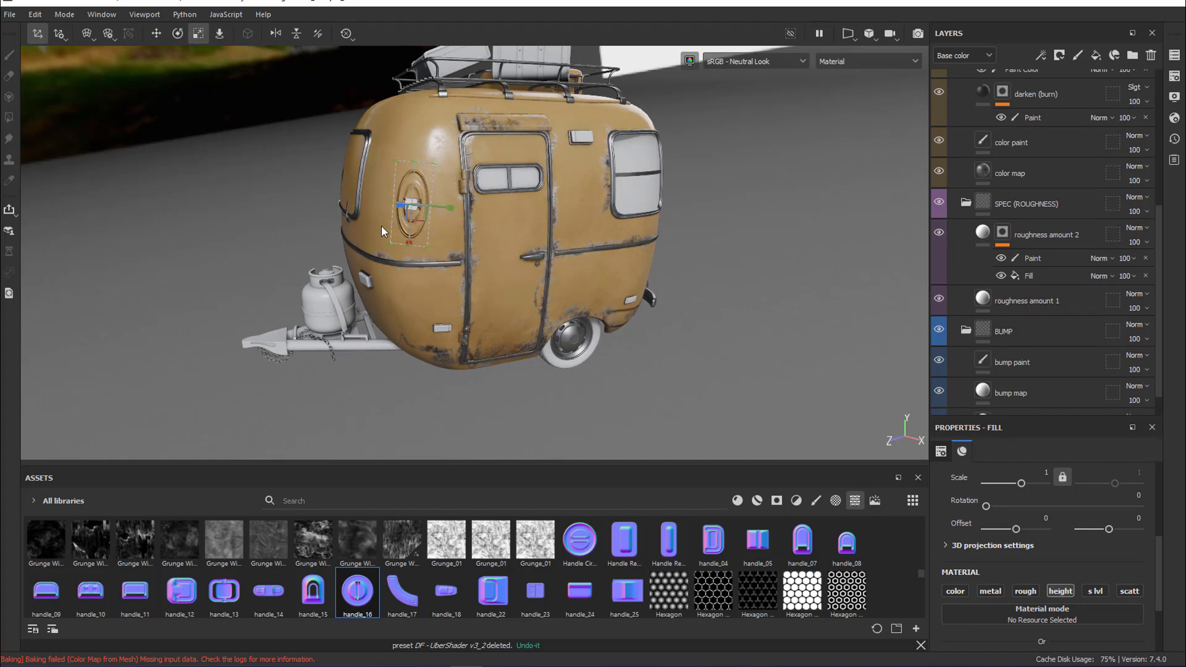
pyautogui.moveTo(436, 166); pyautogui.dragTo(451, 110)
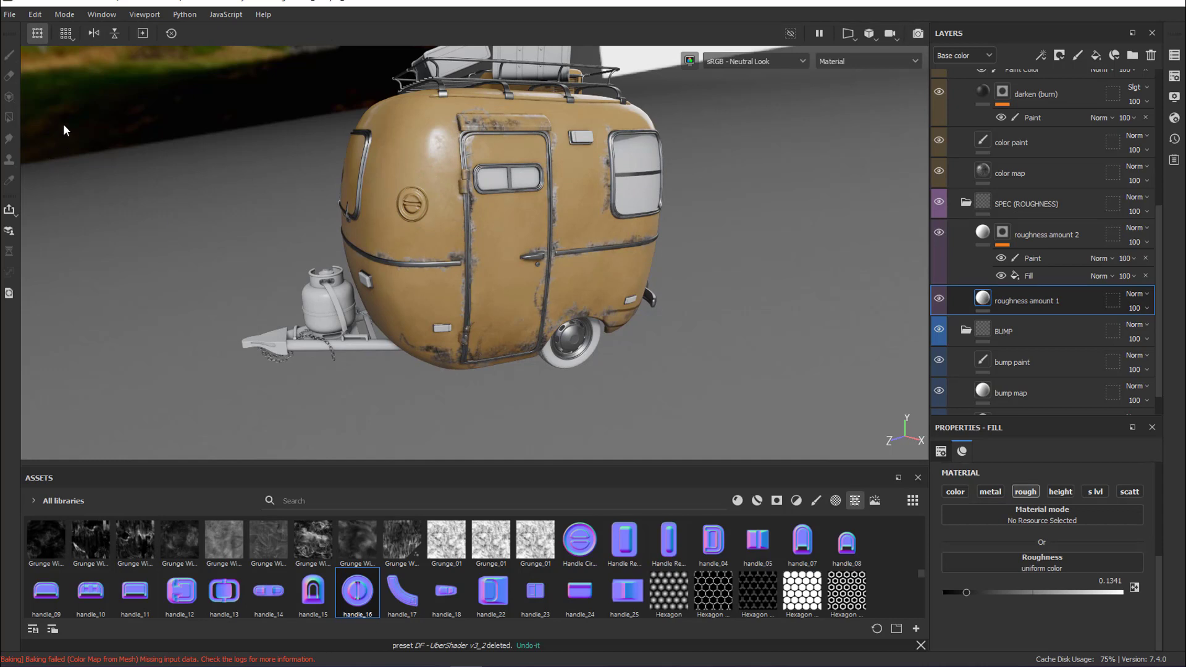
# Export only the aiCamper texture set to the subTest folder with the DF - Arnold (Color Bump) template
pyautogui.click(9, 16)
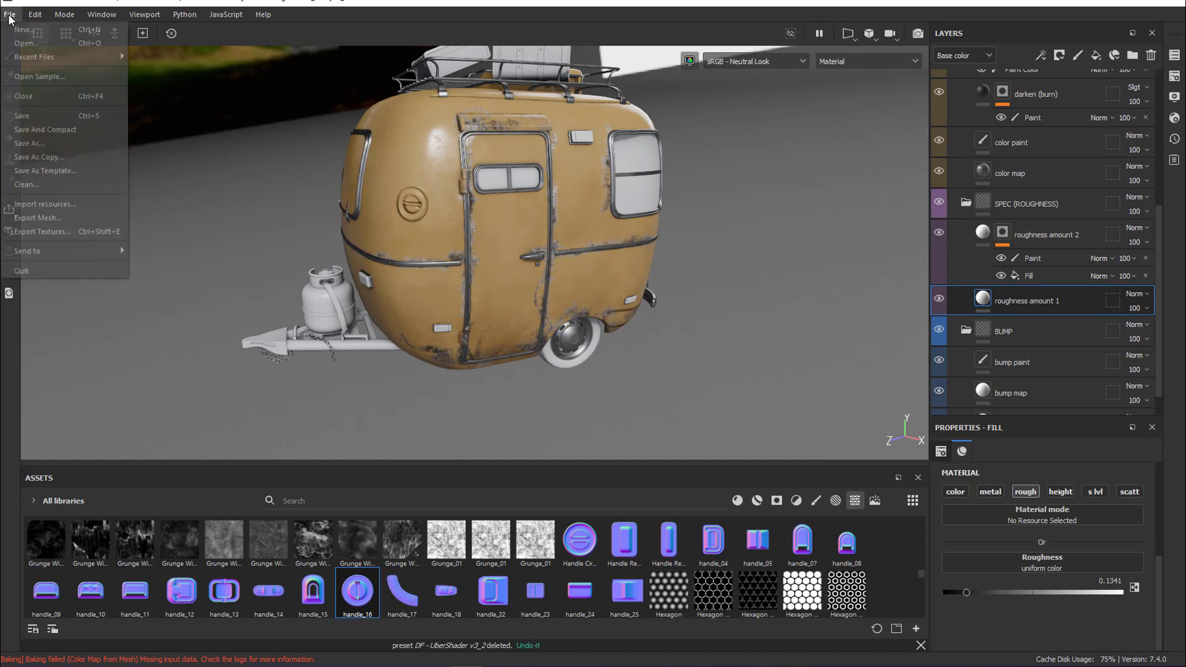
pyautogui.click(80, 228)
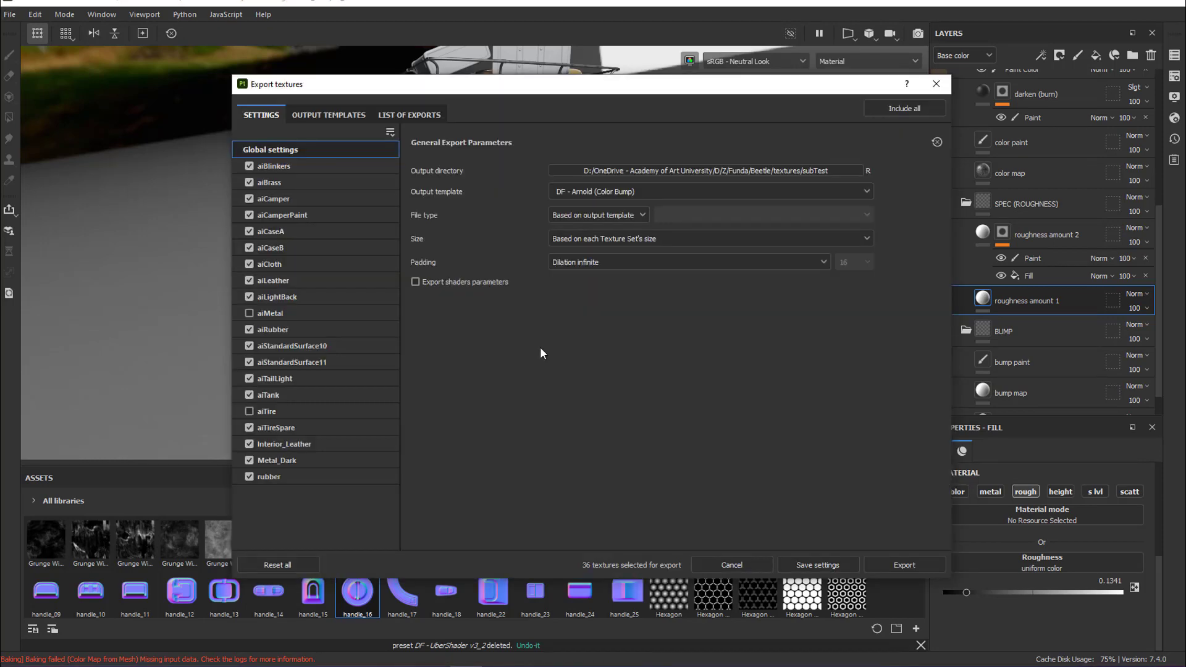
pyautogui.click(390, 132)
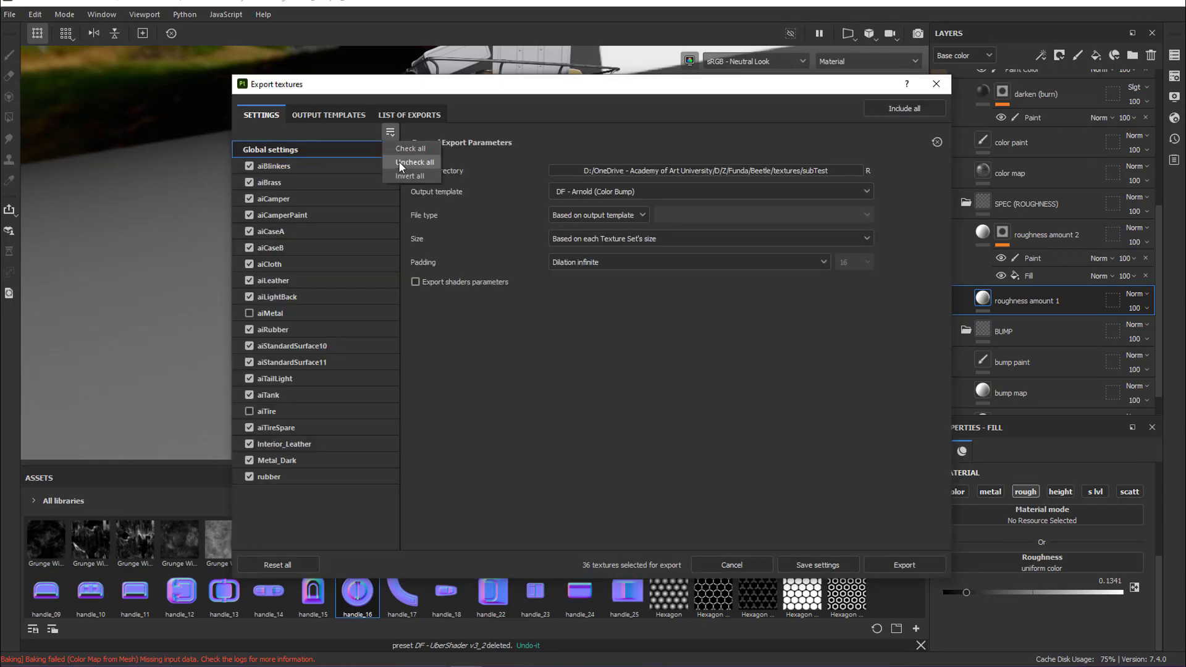
pyautogui.click(399, 162)
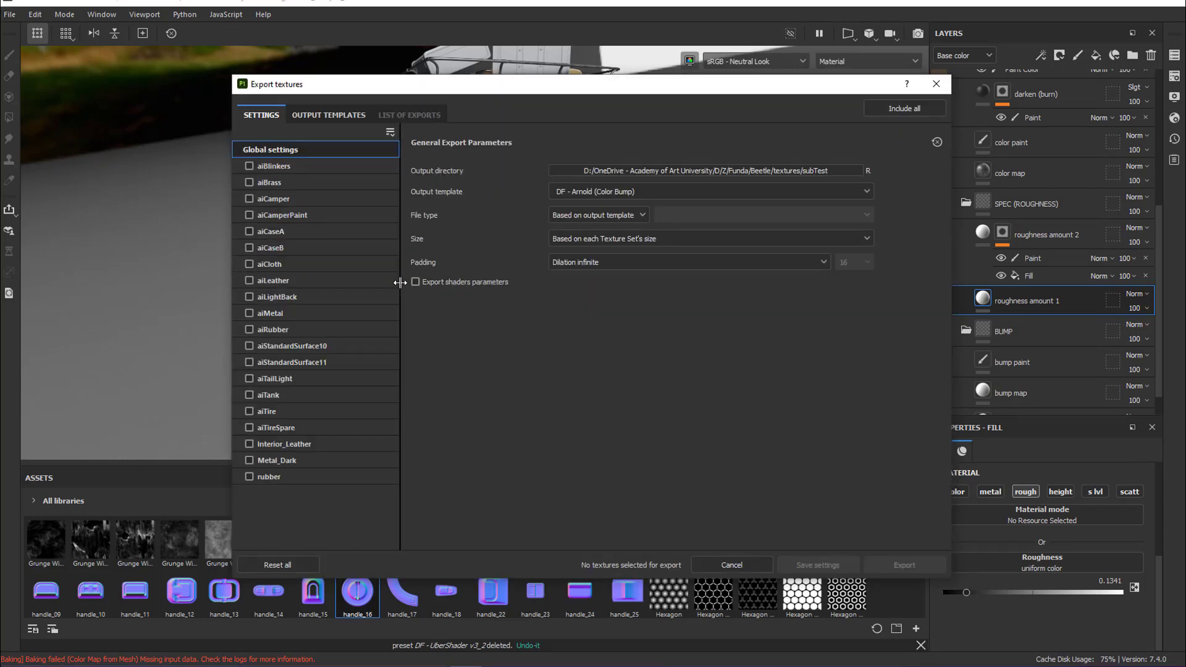
pyautogui.click(249, 198)
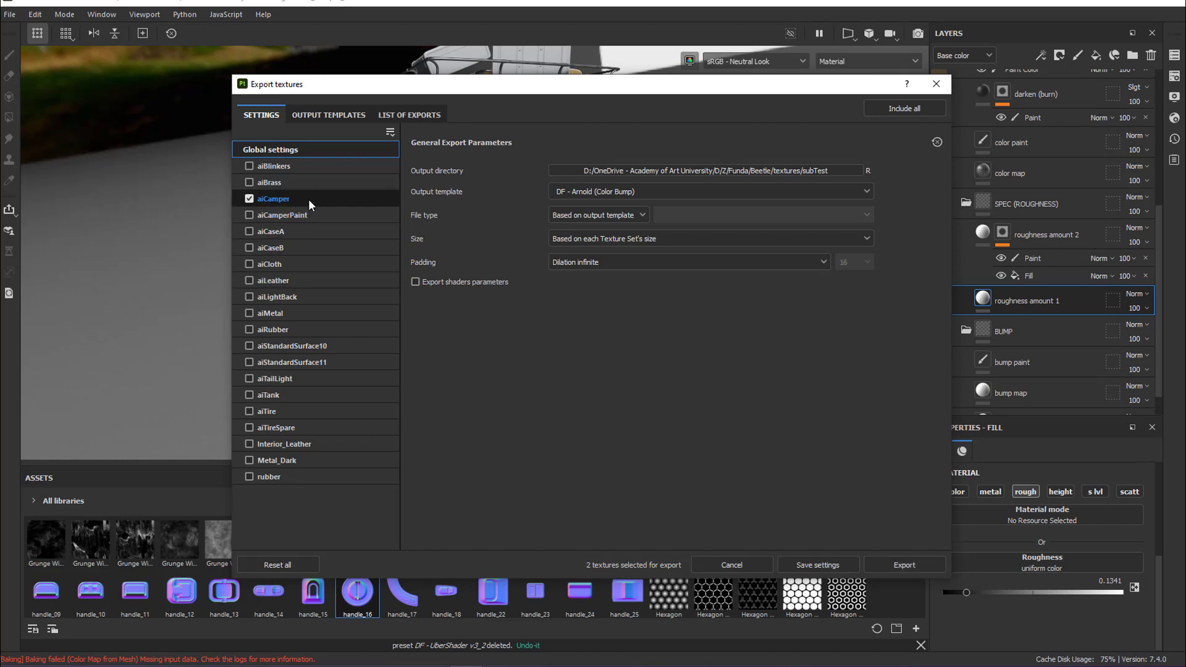
pyautogui.click(409, 115)
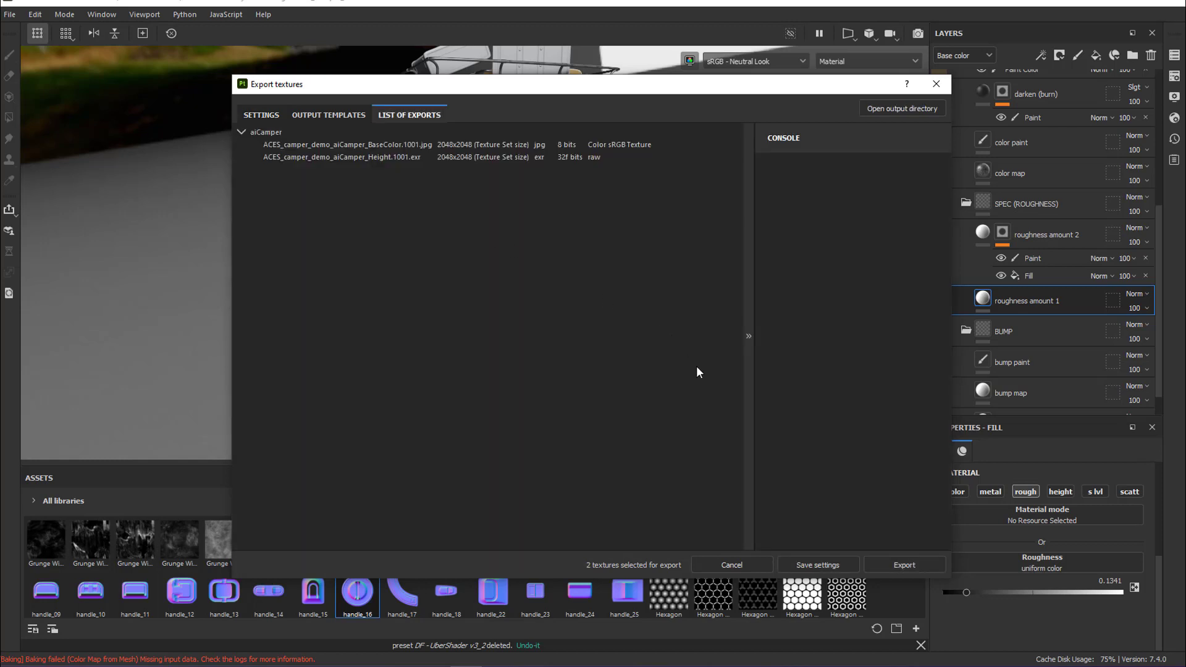
pyautogui.click(896, 560)
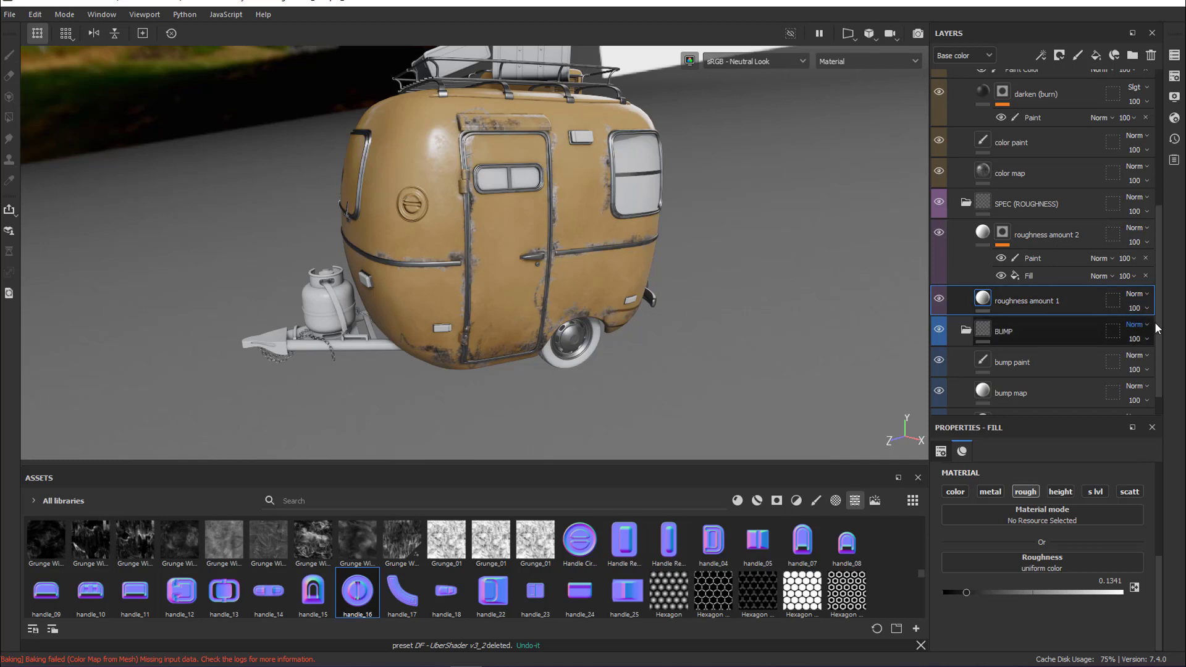
# Display the roughness amount 2 layer's mask and start exporting it to a file
pyautogui.moveTo(1159, 330)
pyautogui.mouseDown()
pyautogui.moveTo(1162, 310)
pyautogui.moveTo(1162, 330)
pyautogui.mouseUp()
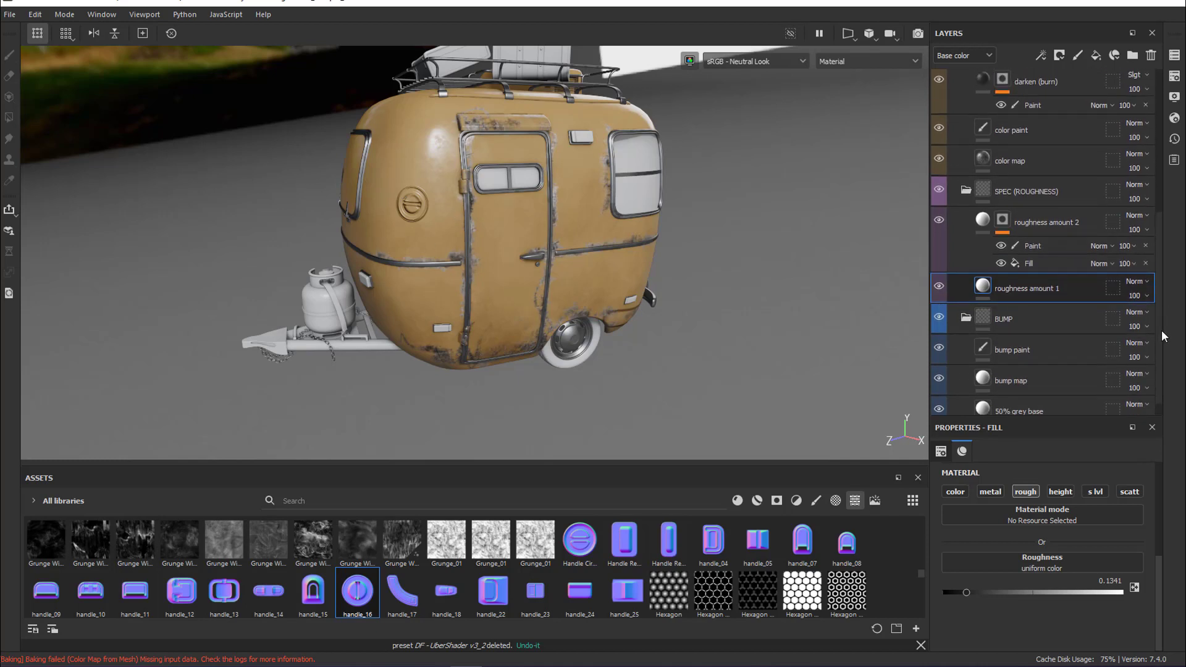
pyautogui.moveTo(1161, 330); pyautogui.dragTo(1163, 320)
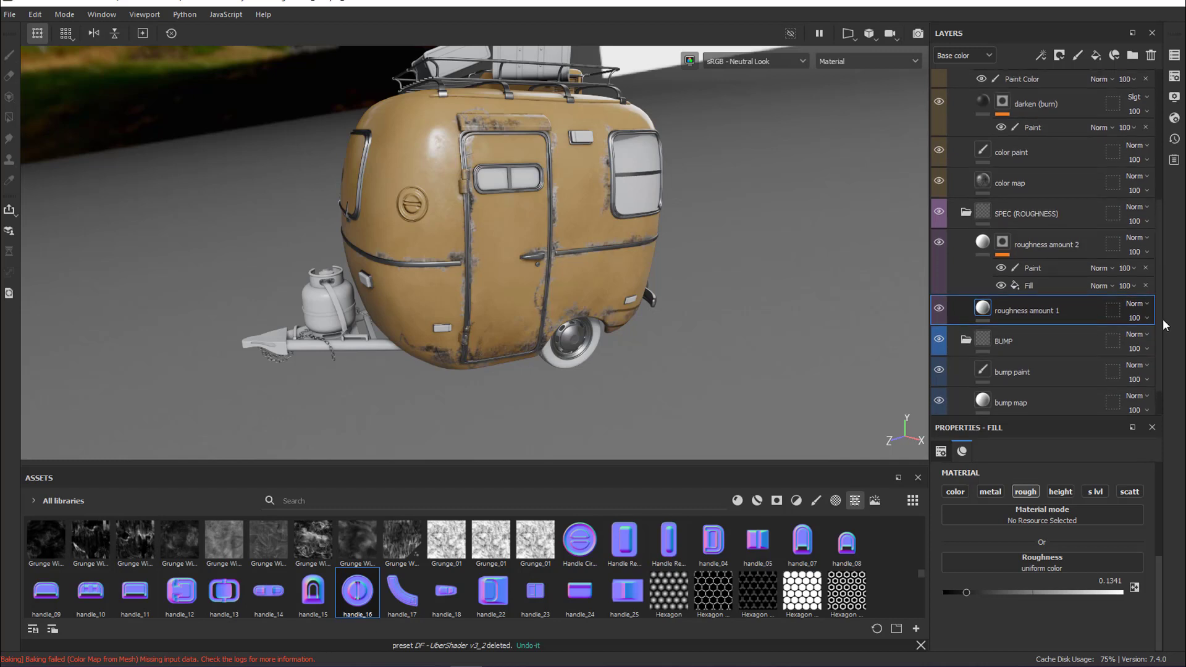
pyautogui.keyDown('alt'); pyautogui.click(1003, 243); pyautogui.keyUp('alt')
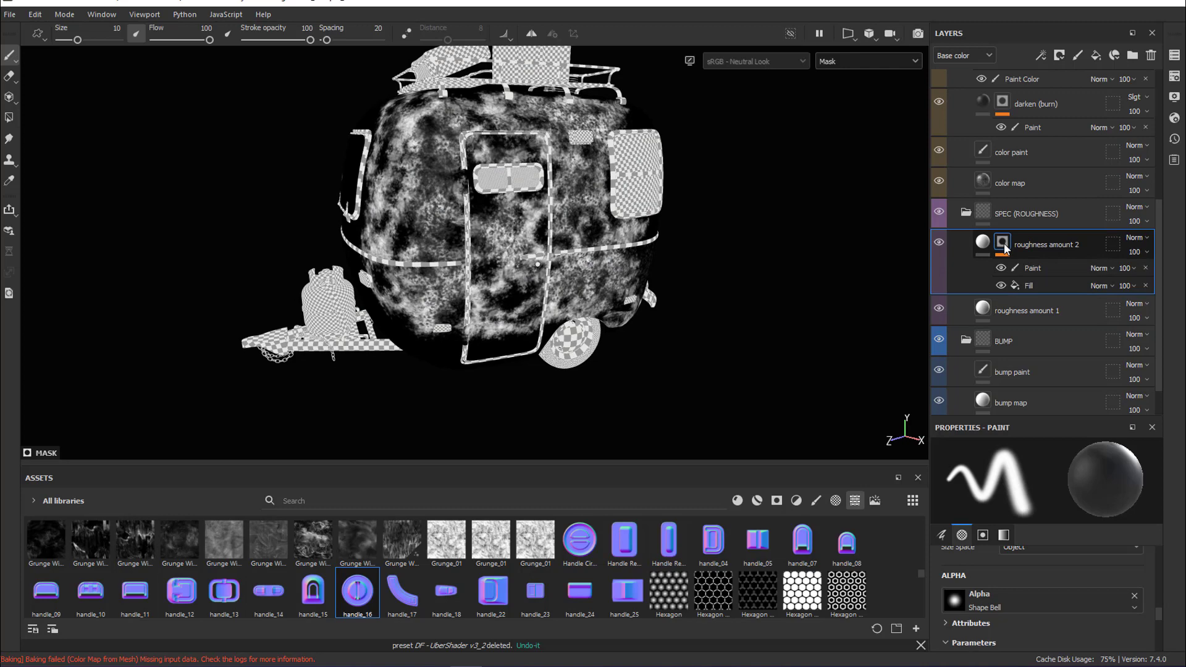
pyautogui.rightClick(1004, 248)
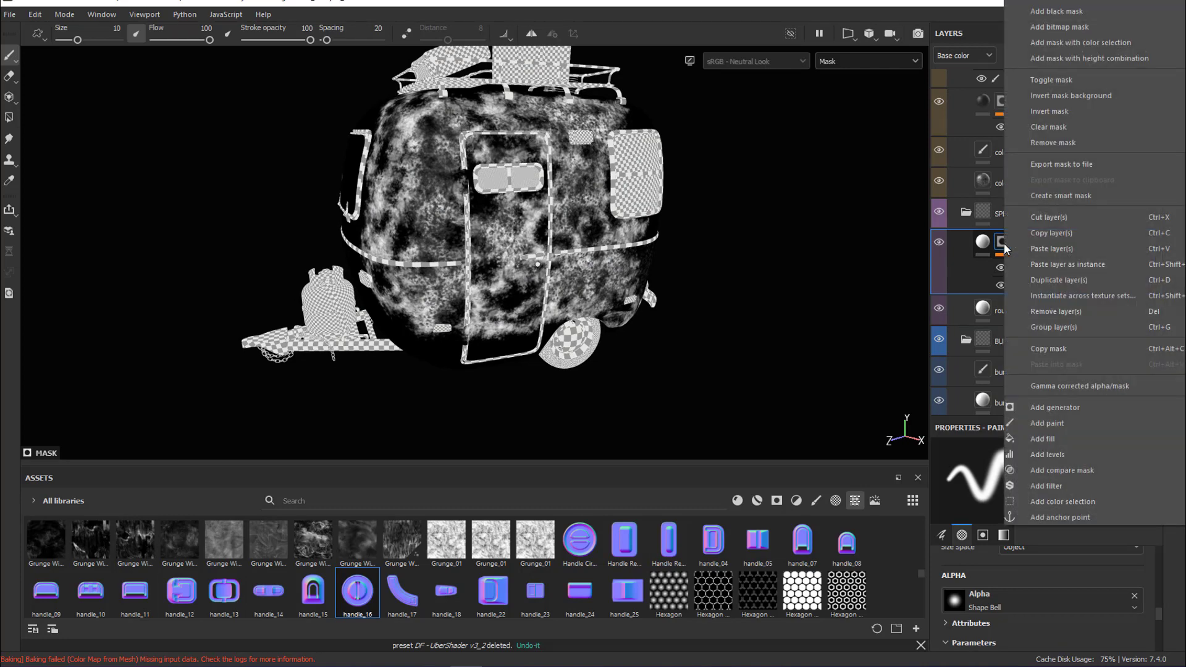
pyautogui.click(1081, 166)
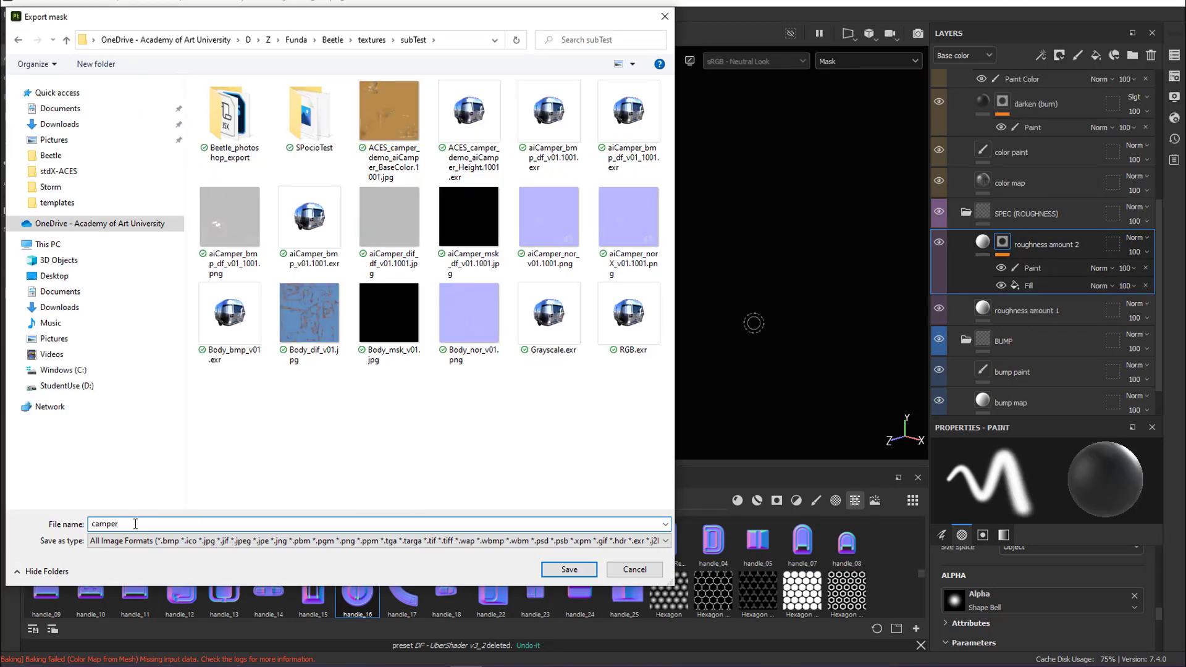
# Save the exported roughness mask in the subTest folder as camper_ruf.png
pyautogui.write('_mask')
pyautogui.press('BackSpace')
pyautogui.write('sk')
pyautogui.press('BackSpace')
pyautogui.press('BackSpace')
pyautogui.press('BackSpace')
pyautogui.write('ruf')
pyautogui.write('png')
pyautogui.click(547, 569)
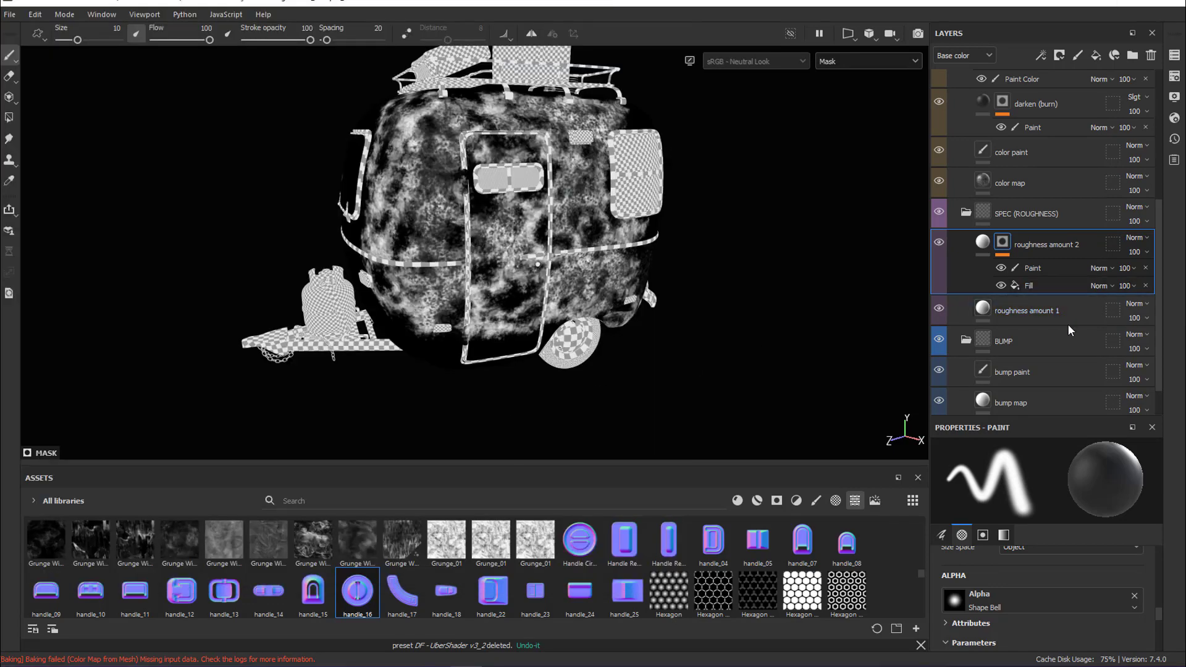
# Display the mask of the Mask Layer in the COLOR folder
pyautogui.moveTo(1155, 302); pyautogui.dragTo(1160, 191)
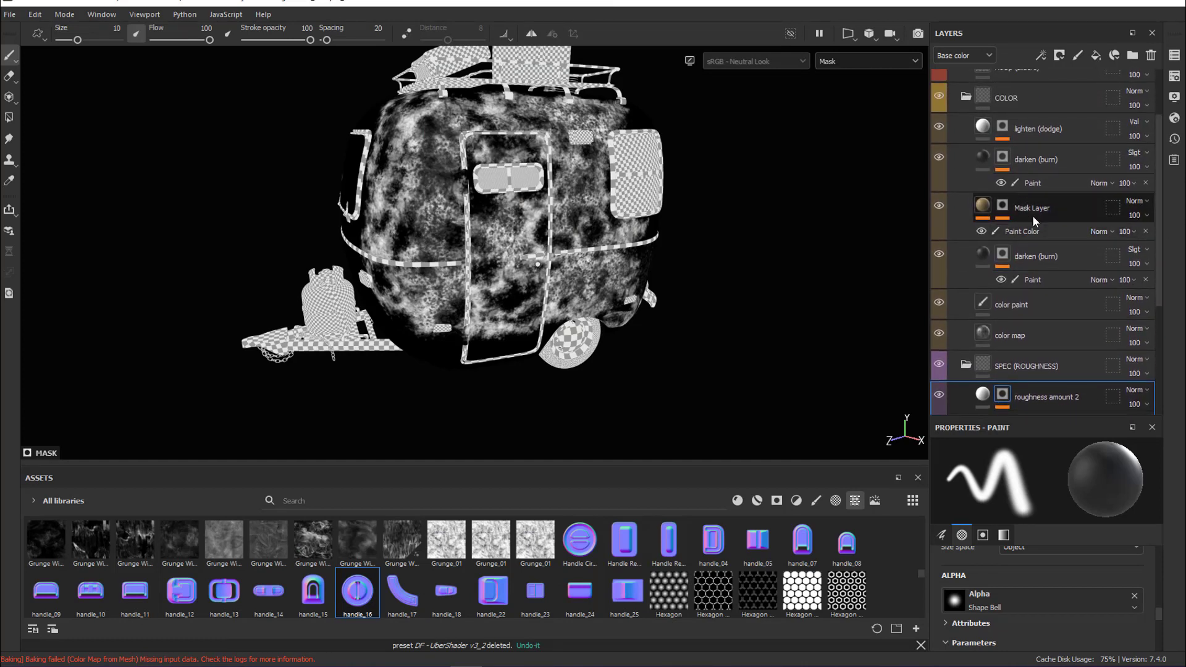
pyautogui.keyDown('alt'); pyautogui.click(1003, 208); pyautogui.keyUp('alt')
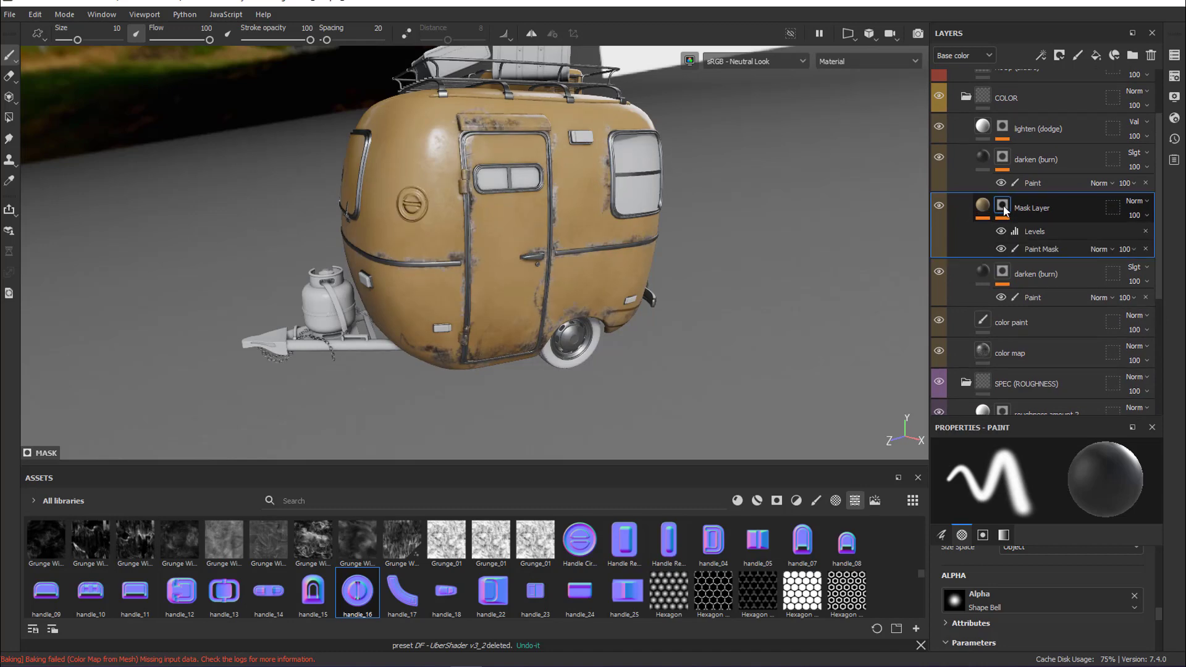
pyautogui.keyDown('alt'); pyautogui.click(1002, 208); pyautogui.keyUp('alt')
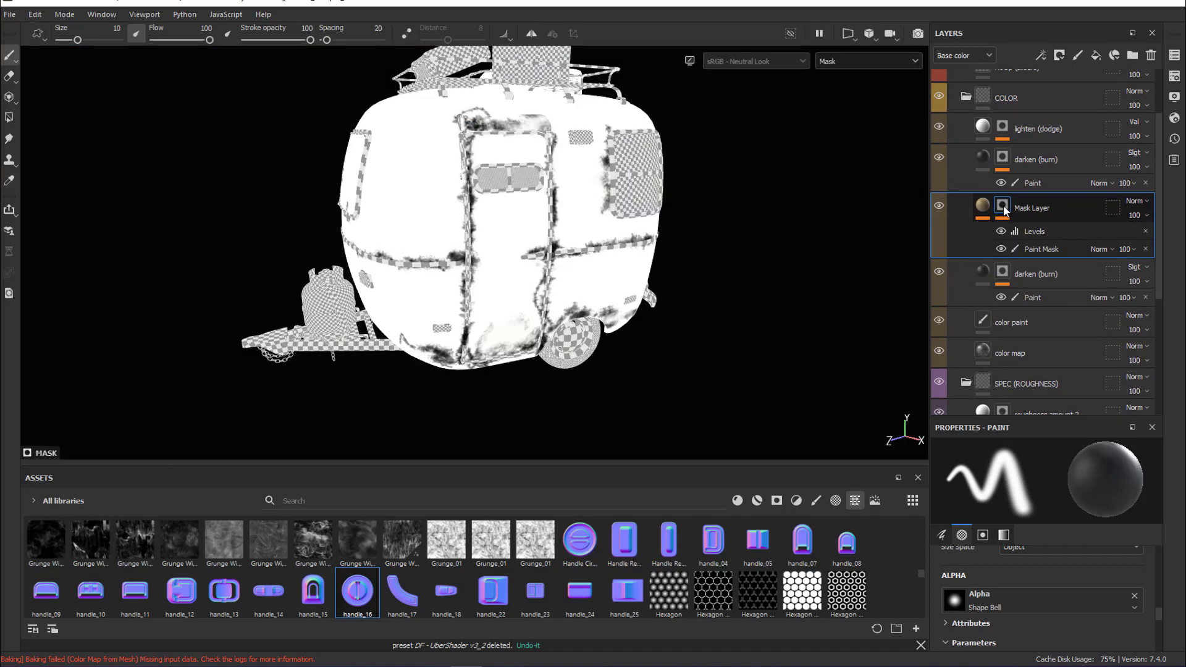
# Export the Mask Layer's mask to the subTest folder as camper_lyr_v01.1001.png
pyautogui.rightClick(1002, 209)
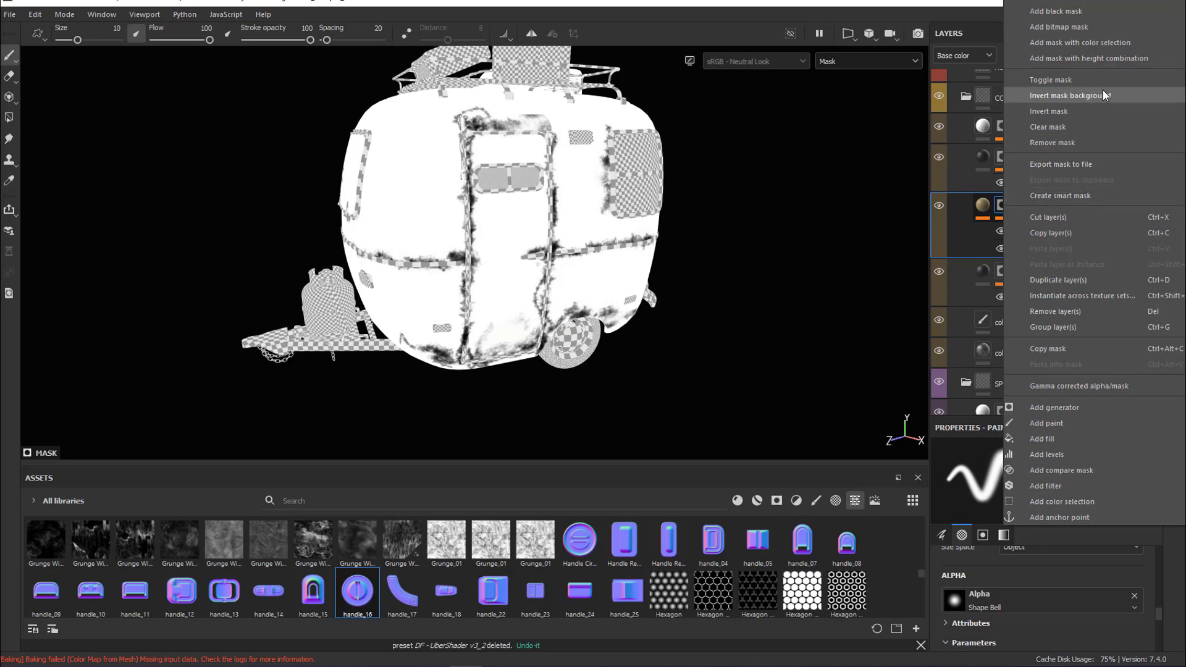
pyautogui.click(1089, 163)
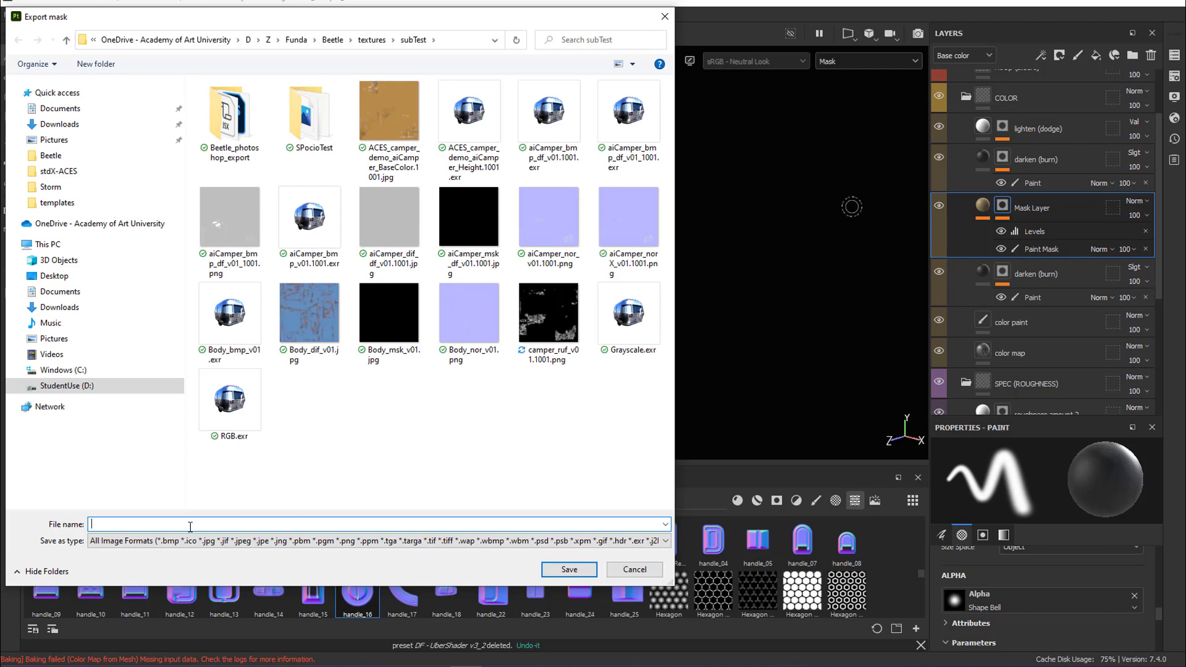
pyautogui.write('camper')
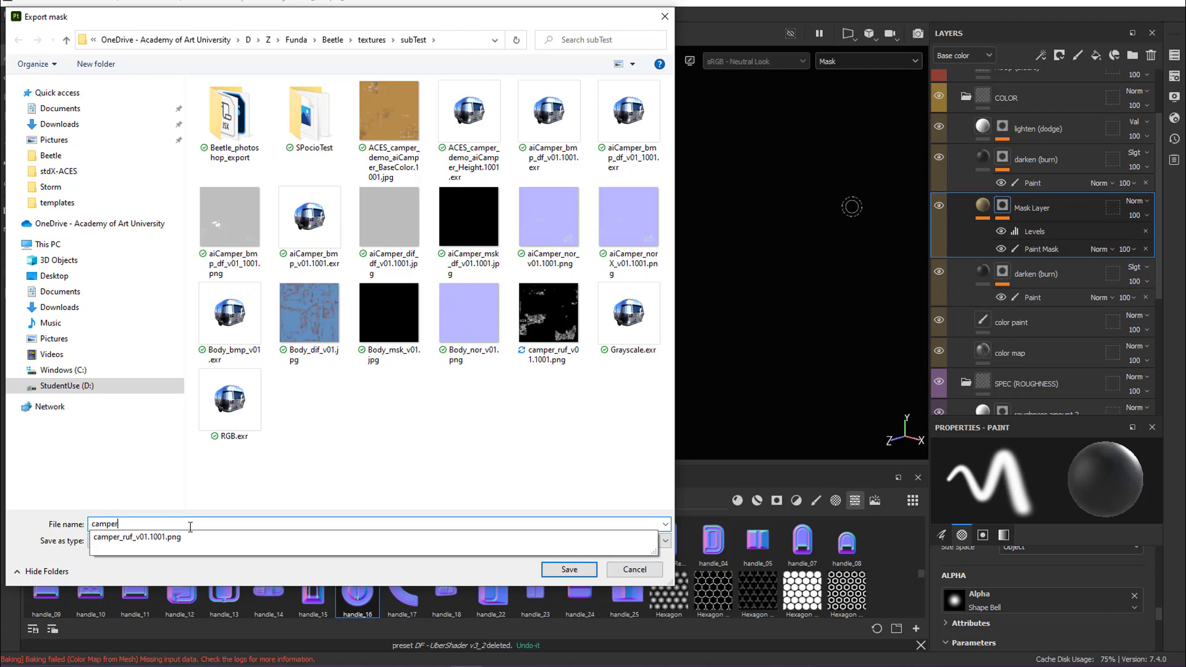
pyautogui.write('_msk_')
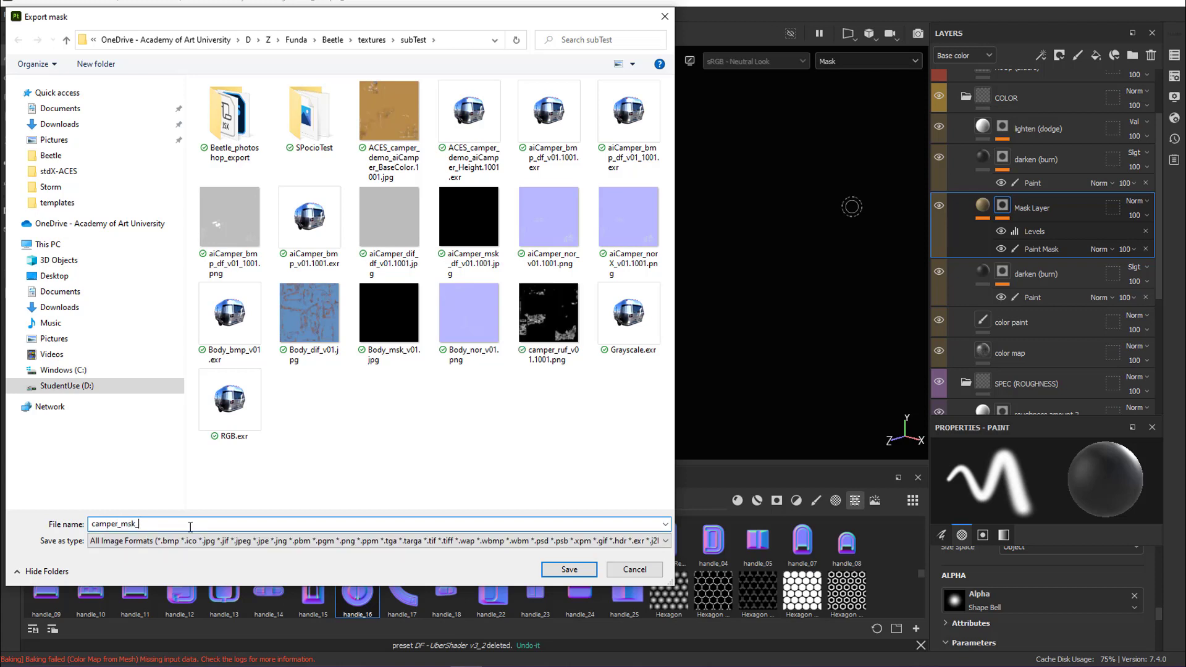
pyautogui.write('v01.png')
pyautogui.press('Left')
pyautogui.press('Left')
pyautogui.press('Left')
pyautogui.press('Left')
pyautogui.press('Left')
pyautogui.press('Left')
pyautogui.press('Left')
pyautogui.press('Left')
pyautogui.press('BackSpace')
pyautogui.press('BackSpace')
pyautogui.press('BackSpace')
pyautogui.write('lyr')
pyautogui.click(568, 572)
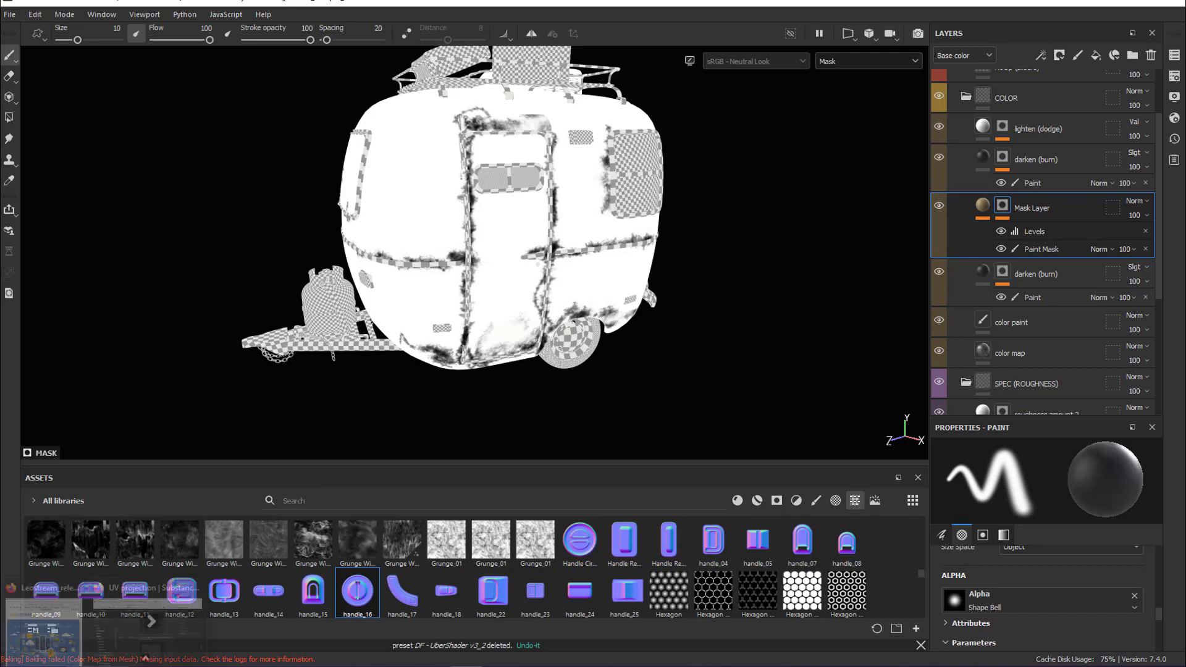
# Switch to Maya, select the camper body, and graph its material network in a widened Node Editor
pyautogui.moveTo(251, 666)
pyautogui.click(247, 621)
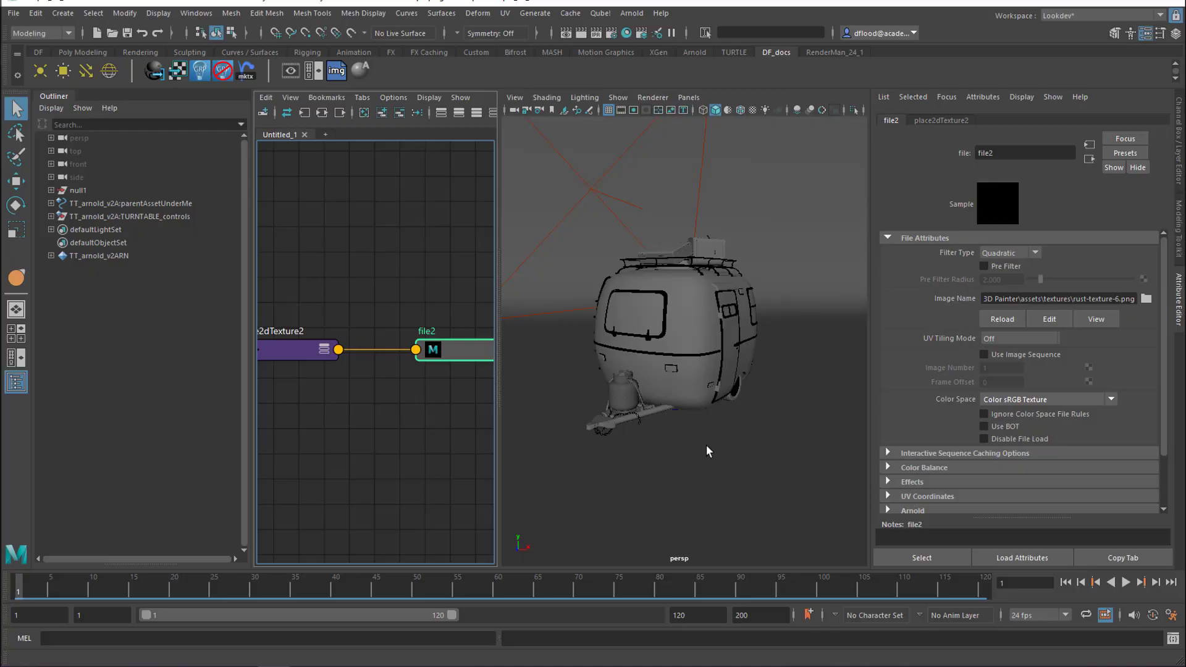
pyautogui.moveTo(499, 391); pyautogui.dragTo(470, 390)
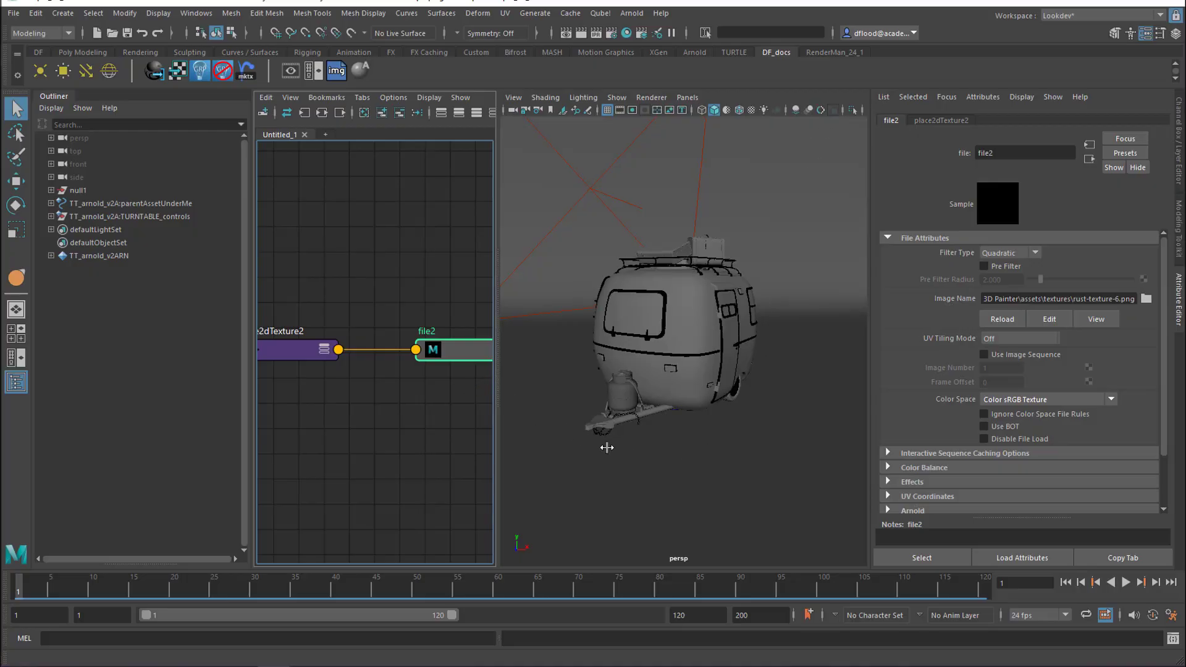
pyautogui.click(668, 391)
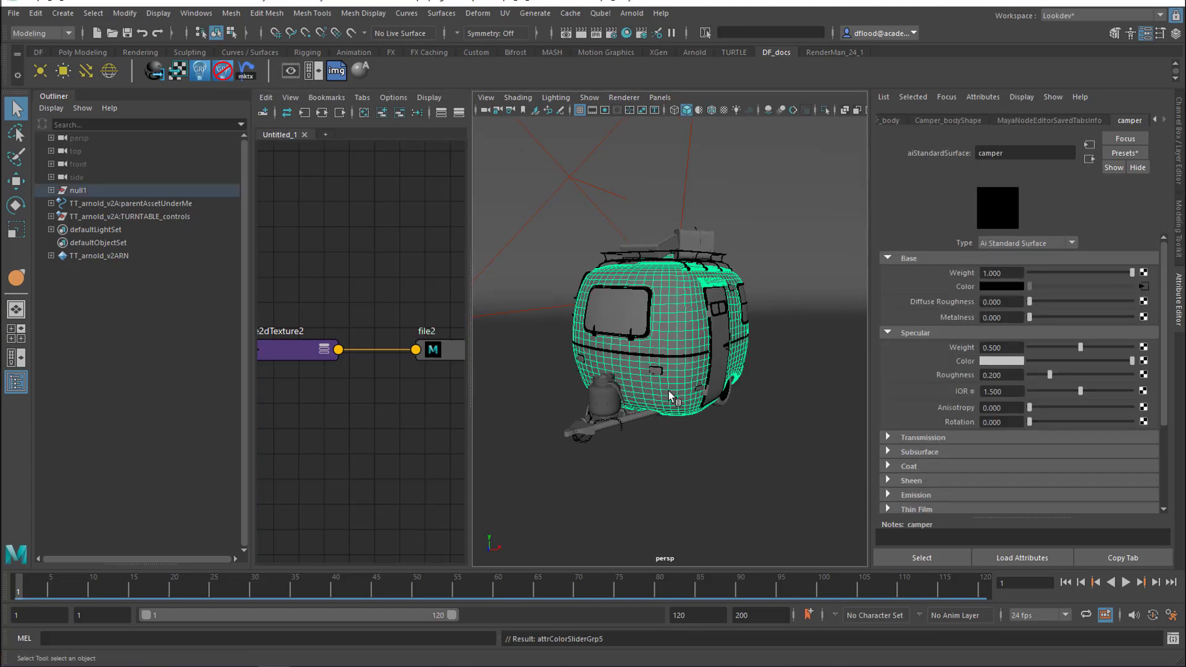
pyautogui.moveTo(421, 246); pyautogui.dragTo(420, 263, button='right')
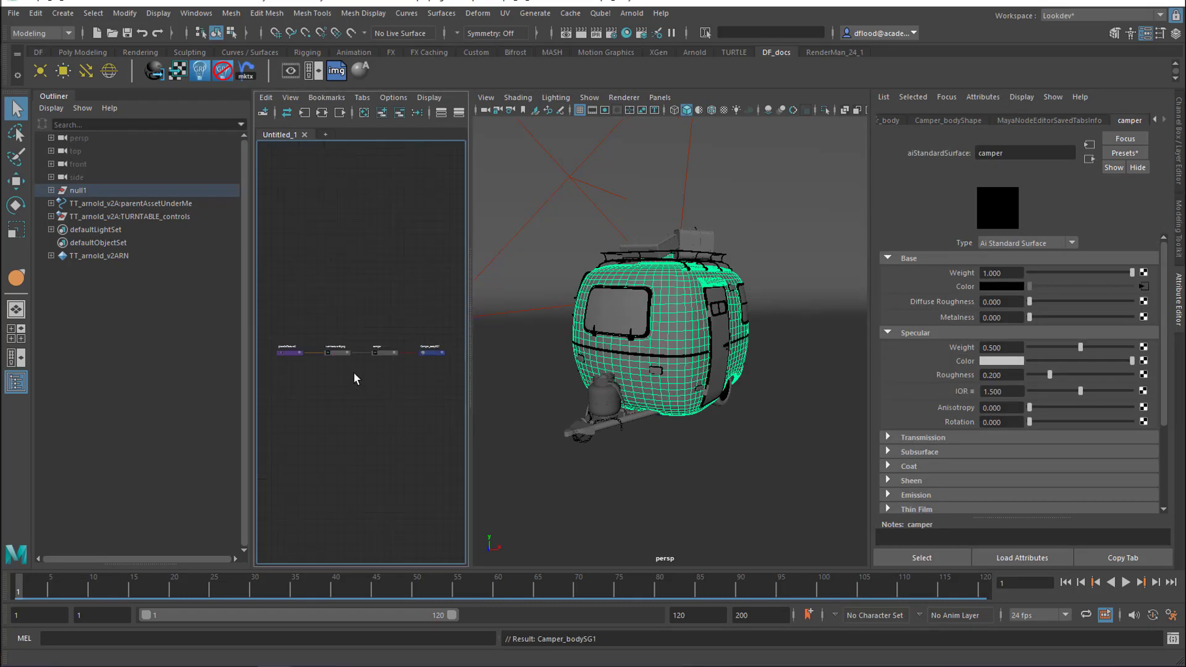
pyautogui.moveTo(469, 361); pyautogui.dragTo(587, 354)
pyautogui.scroll(4, 454, 372)
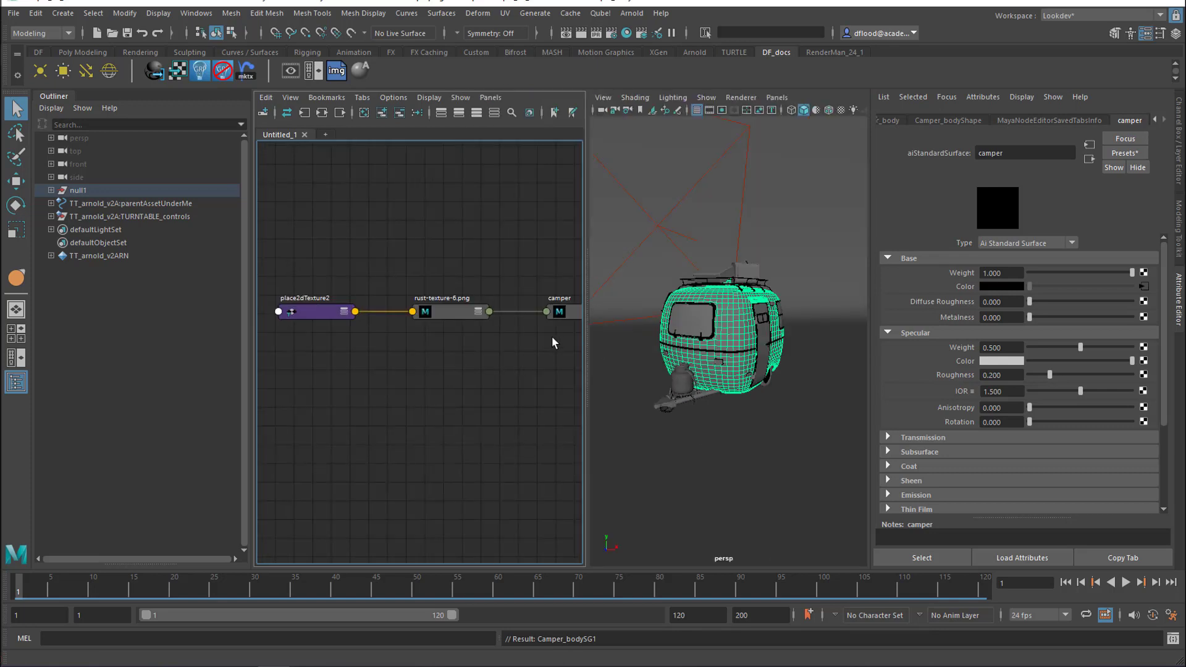
# Break the connection between the rust-texture-6.png node and the camper material, and reconnect the node to the material's Base Color
pyautogui.moveTo(552, 341); pyautogui.dragTo(458, 383, button='middle')
pyautogui.moveTo(419, 382); pyautogui.dragTo(419, 381)
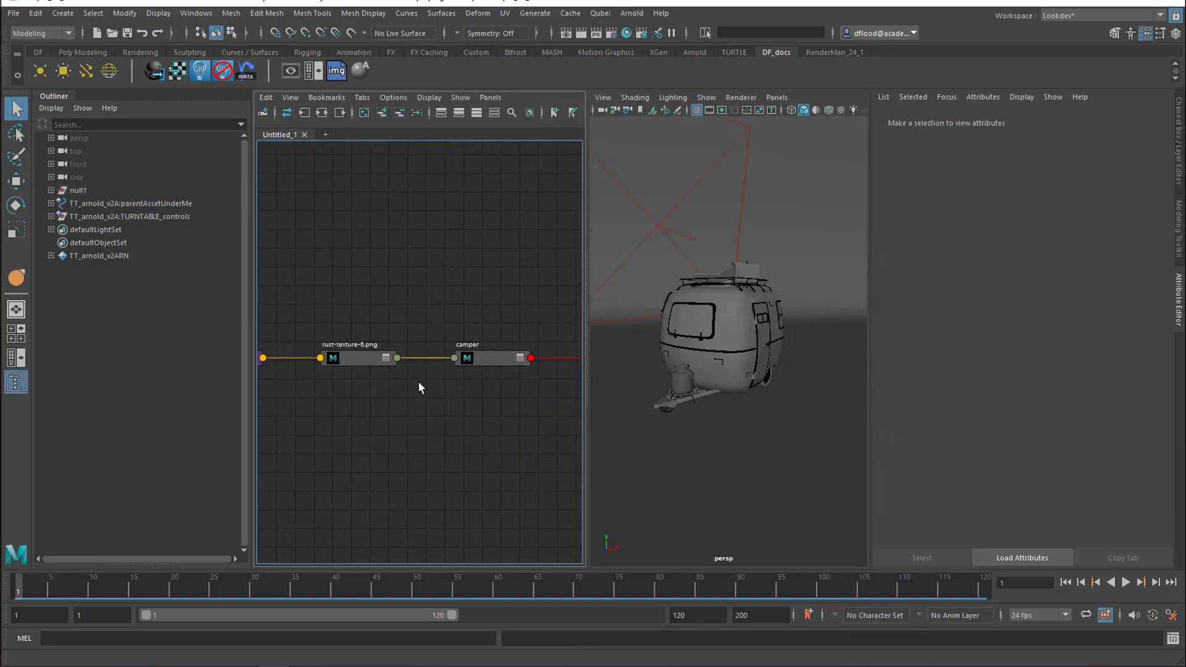
pyautogui.press('Delete')
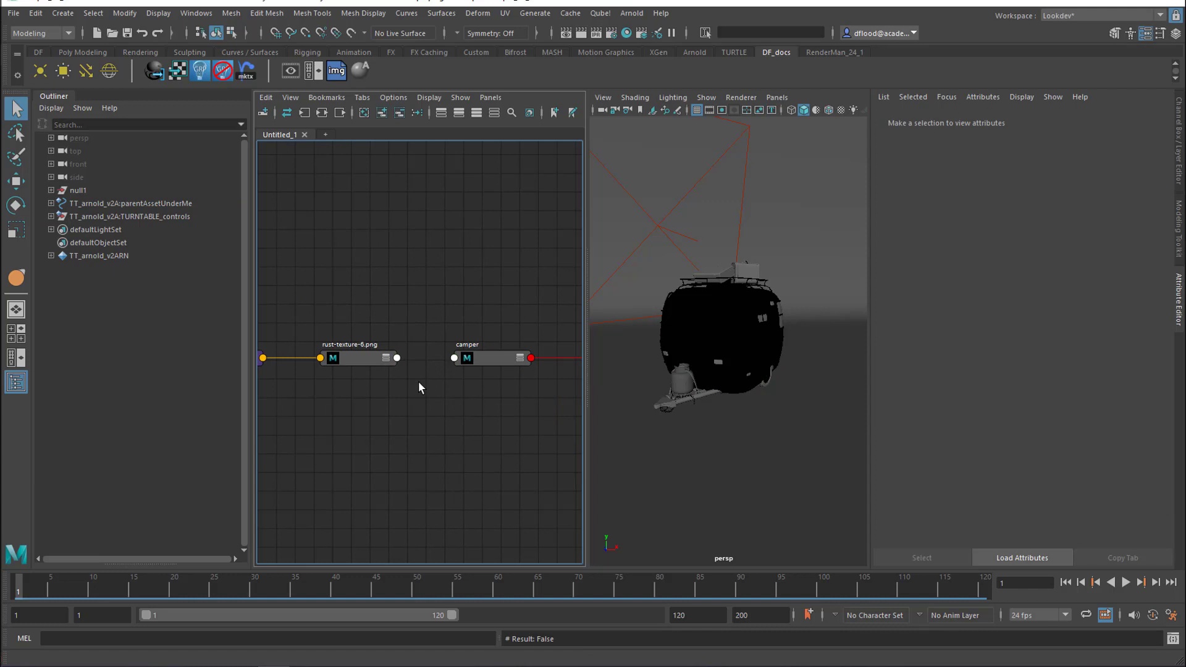
pyautogui.click(507, 361)
pyautogui.click(344, 361)
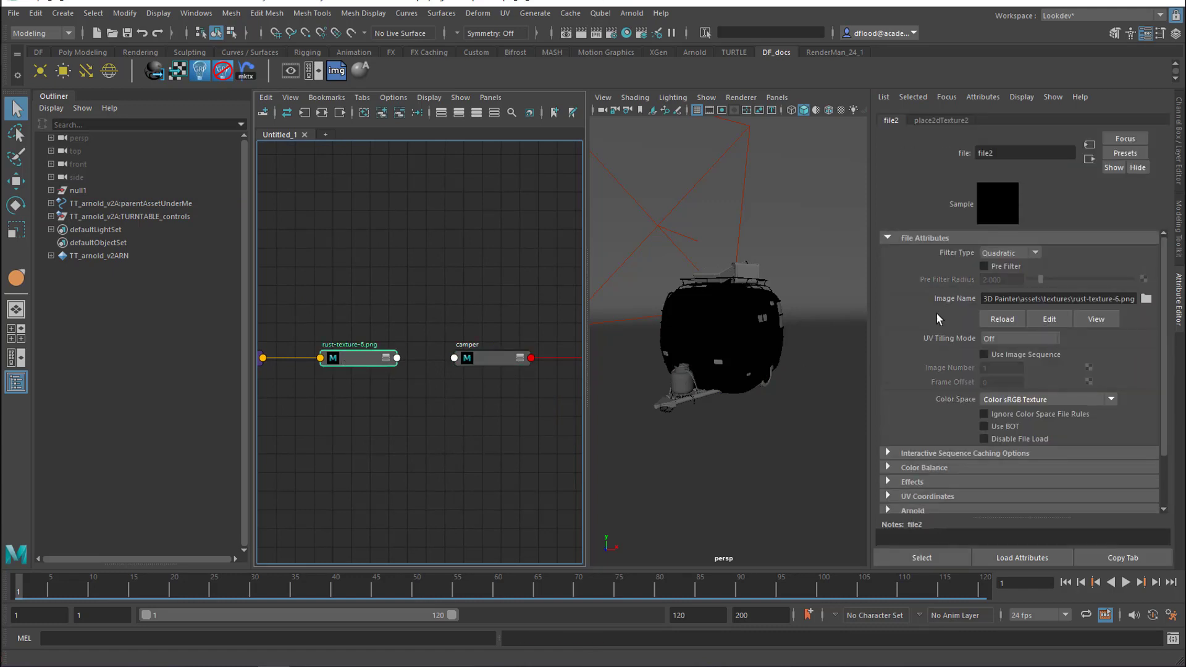
pyautogui.click(505, 359)
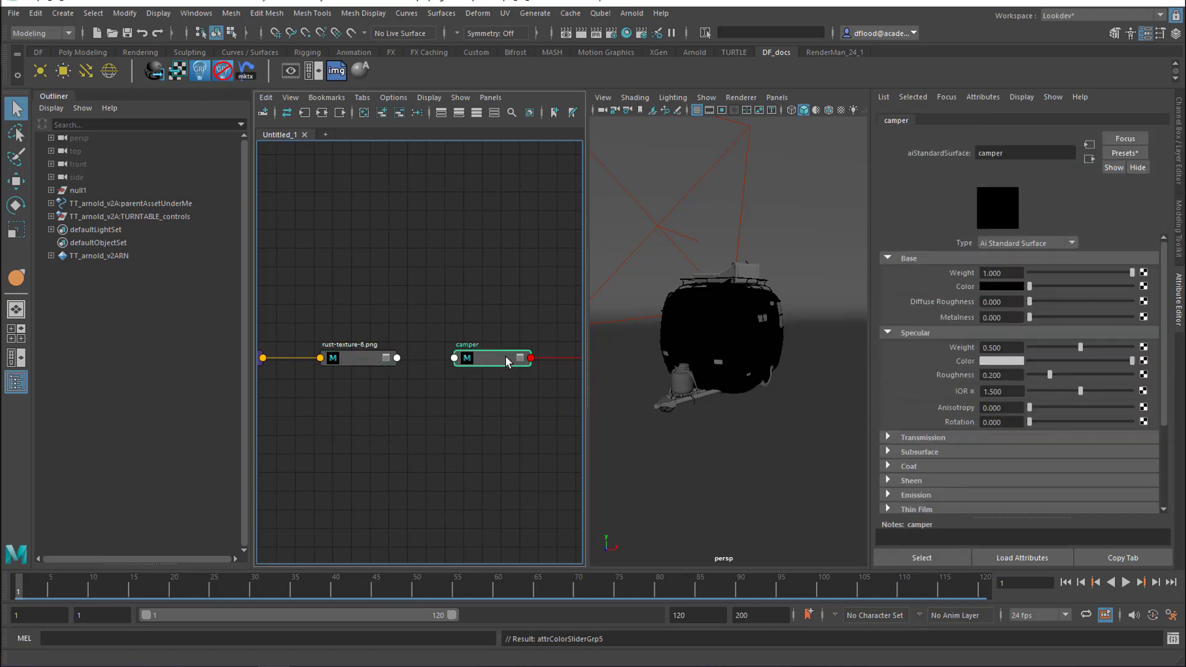
pyautogui.moveTo(371, 359); pyautogui.dragTo(964, 292, button='middle')
# Replace the image of the rust-texture-6.png file node with ACES_camper_demo_aiCamper_BaseColor.1001.jpg from the subTest folder
pyautogui.click(357, 360)
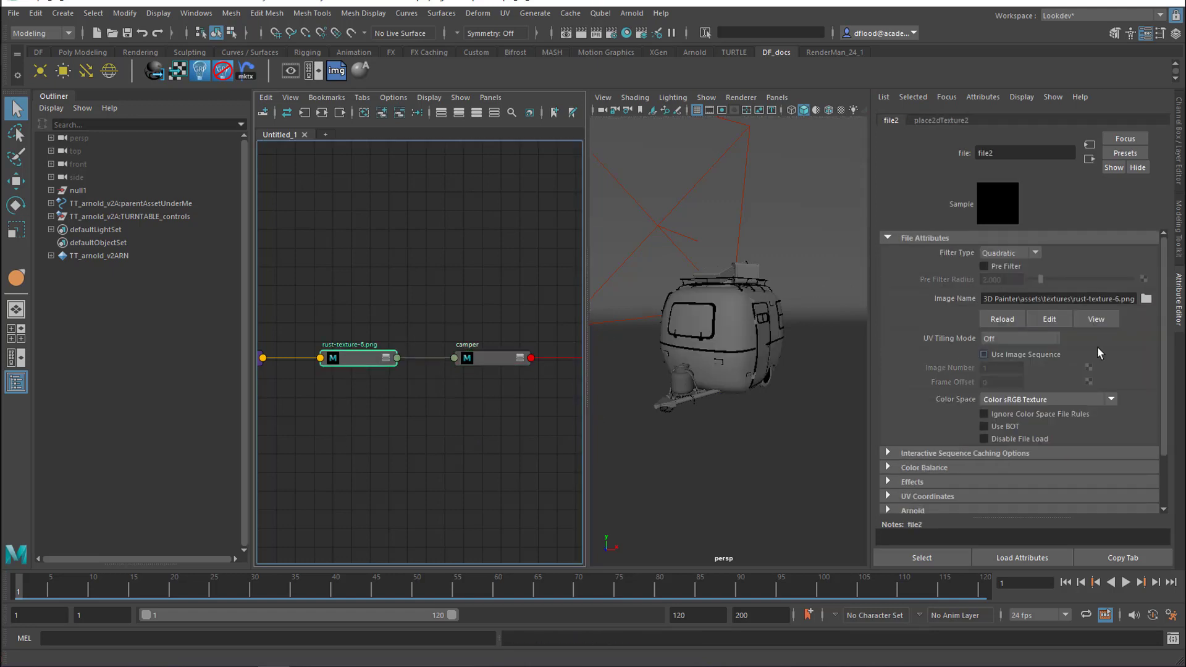
pyautogui.click(1146, 301)
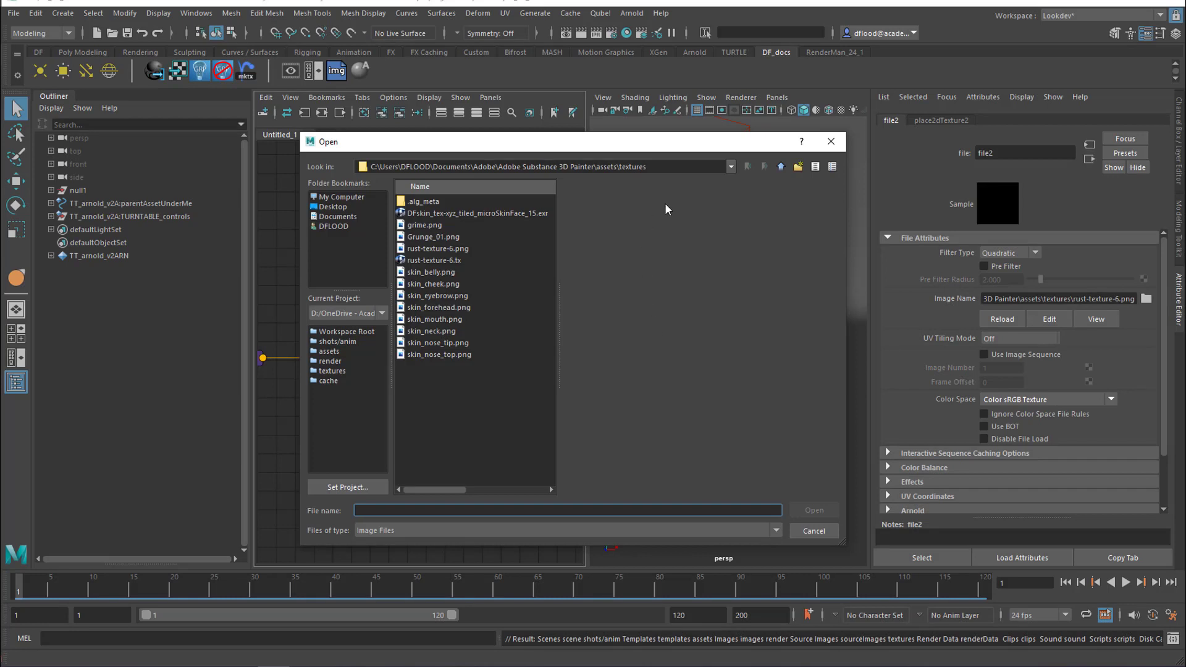
pyautogui.click(673, 167)
pyautogui.moveTo(674, 167); pyautogui.dragTo(358, 165)
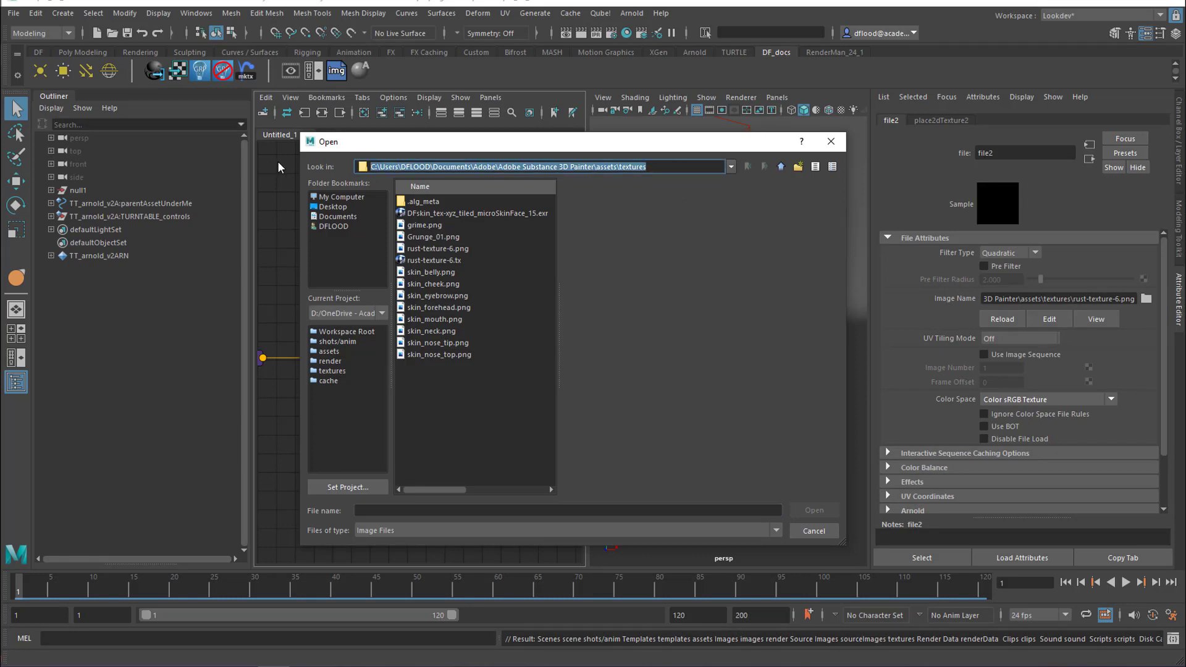
pyautogui.write('D:\\OneDrive - Academy of Art University\\D\\Z\\Funda\\Beetle\\textures\\subTest')
pyautogui.press('Return')
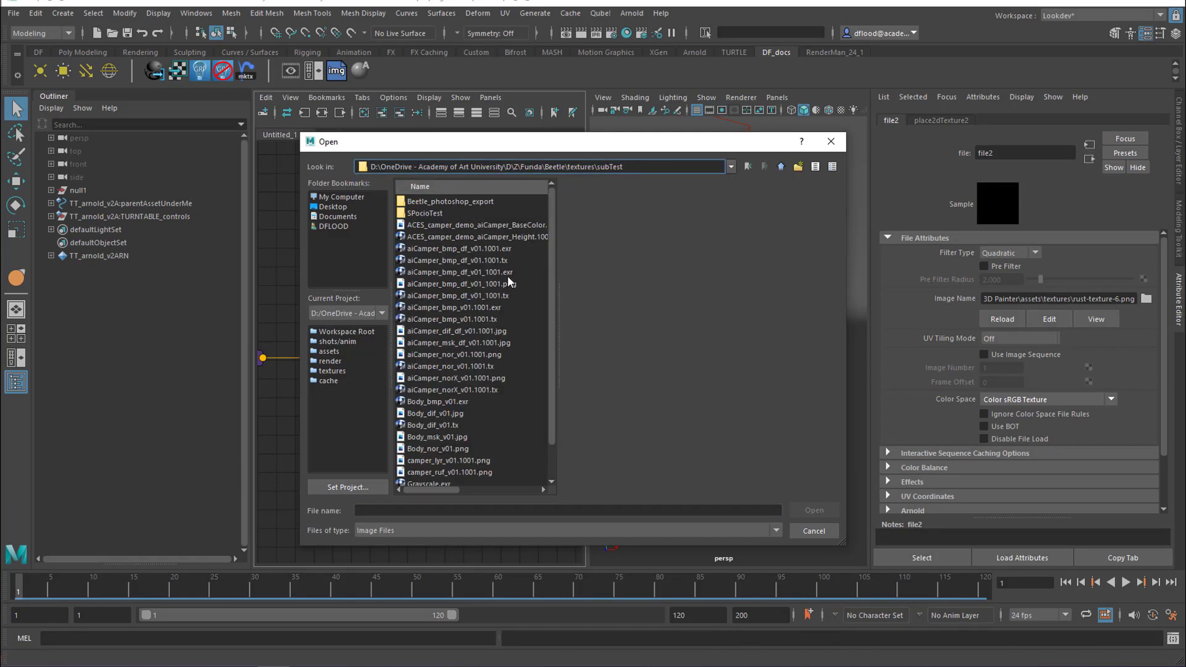
pyautogui.moveTo(561, 323); pyautogui.dragTo(622, 321)
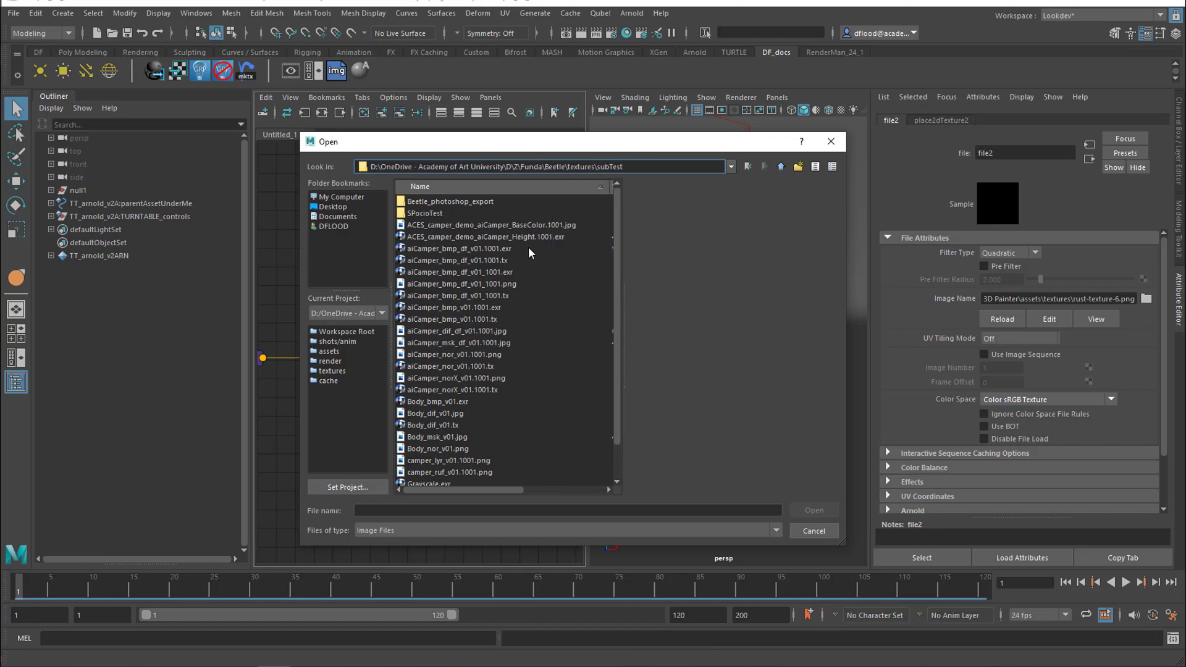
pyautogui.click(517, 226)
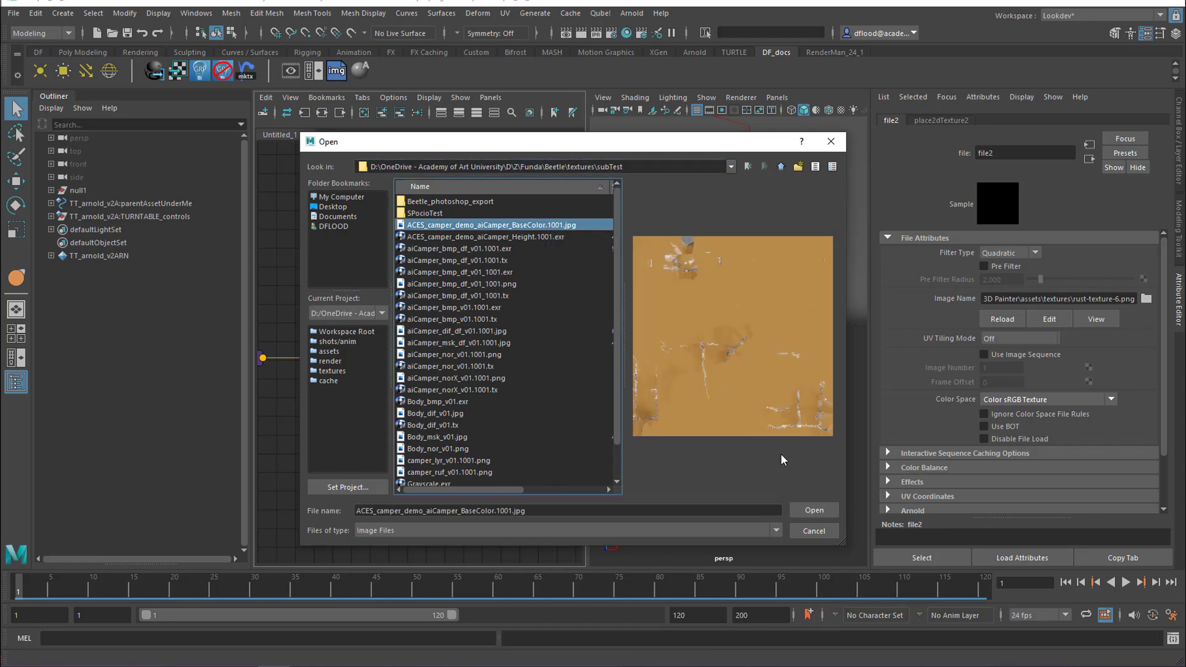
pyautogui.click(805, 511)
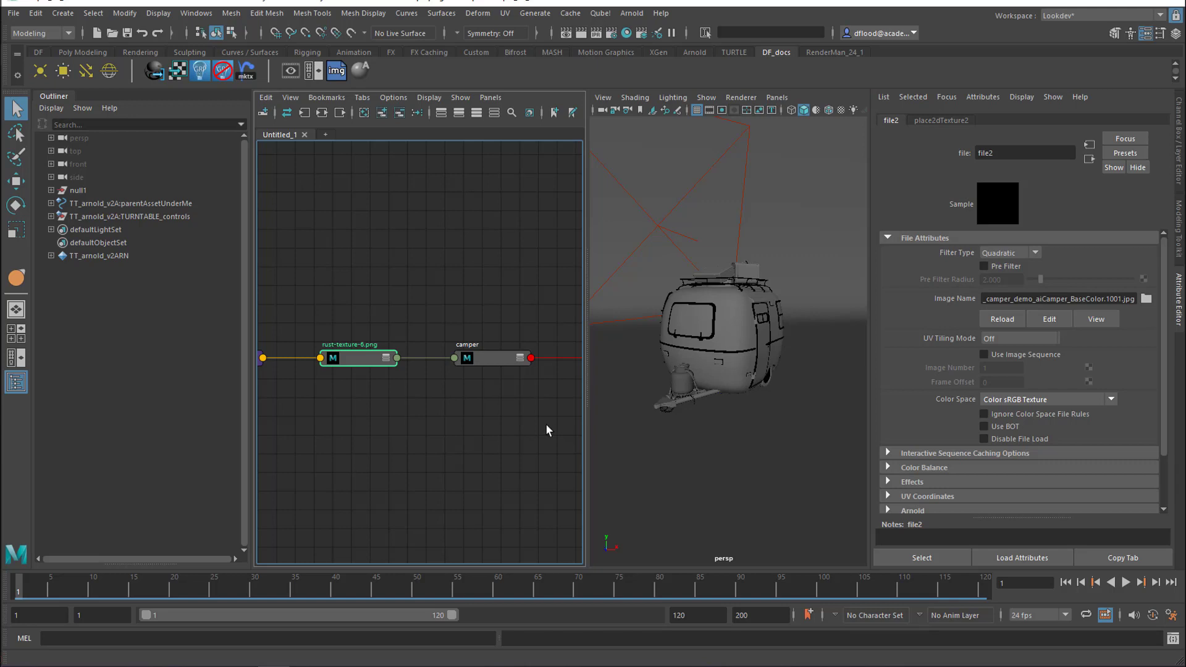
# Create a new file texture node and load ACES_camper_demo_aiCamper_Height.1001.exr from the subTest folder into it
pyautogui.click(399, 410)
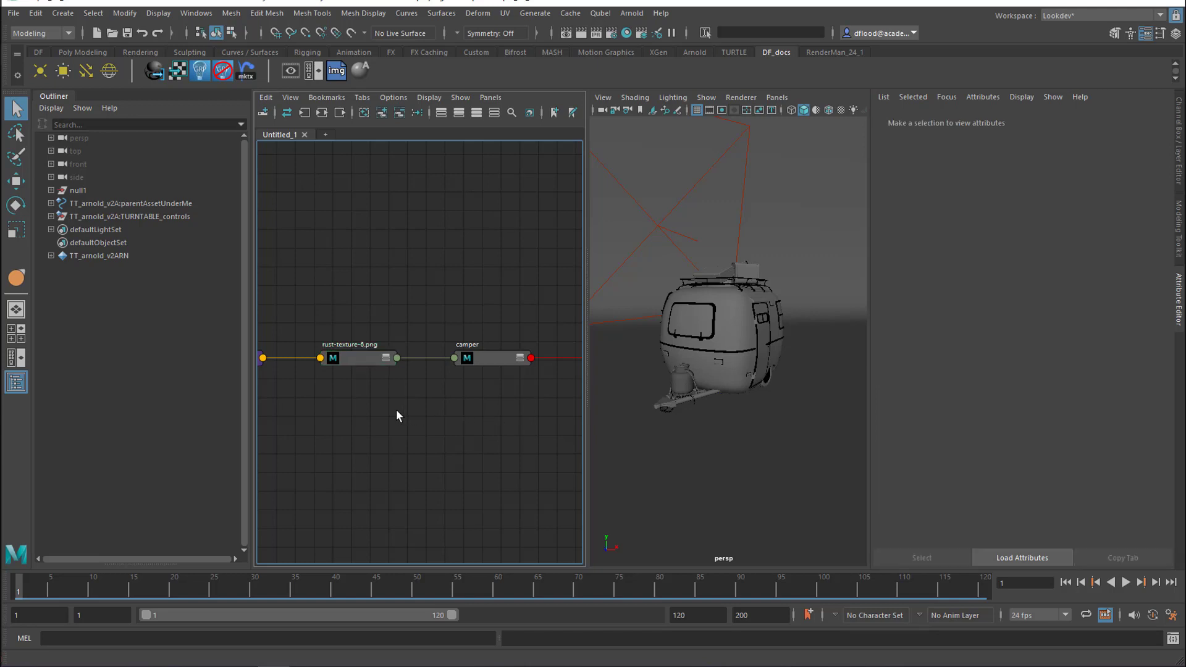
pyautogui.click(334, 71)
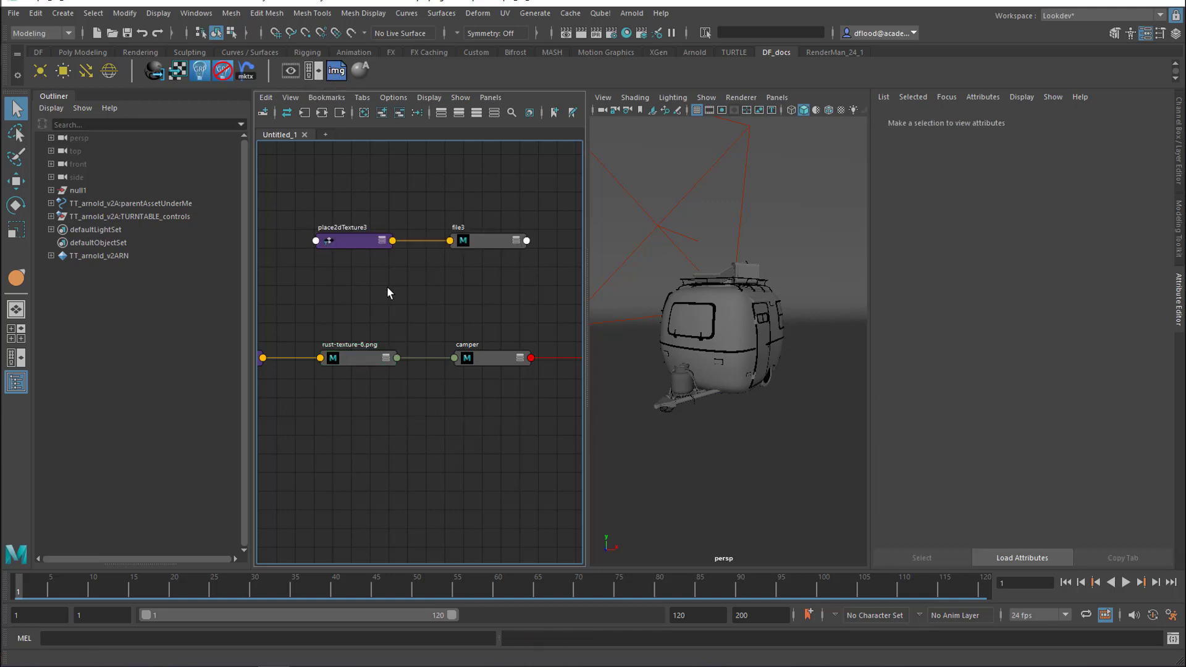
pyautogui.doubleClick(482, 254)
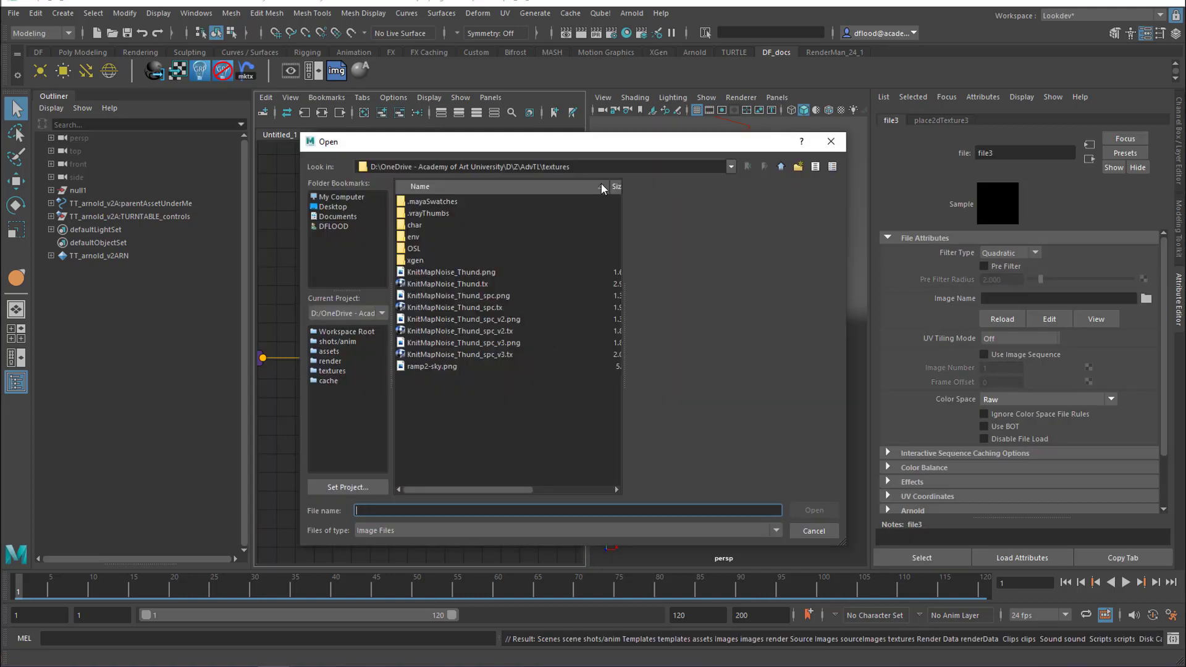
pyautogui.click(499, 235)
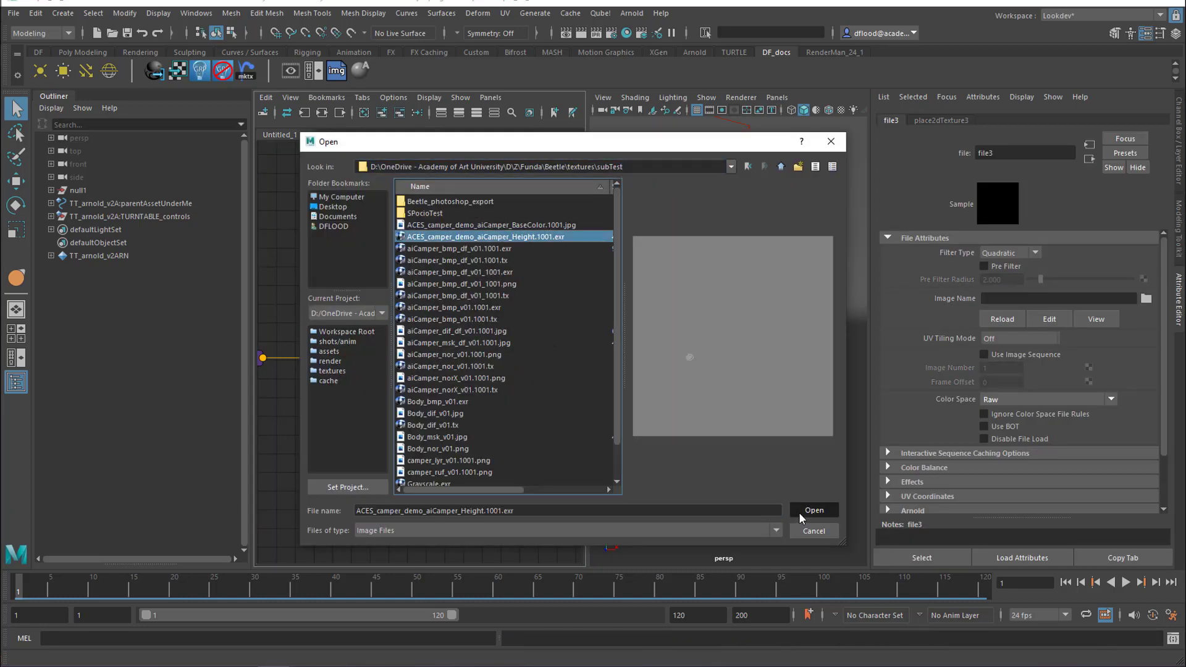
pyautogui.click(799, 512)
# Connect the height file node to the Bump Mapping attribute in the camper material's Geometry settings
pyautogui.click(489, 358)
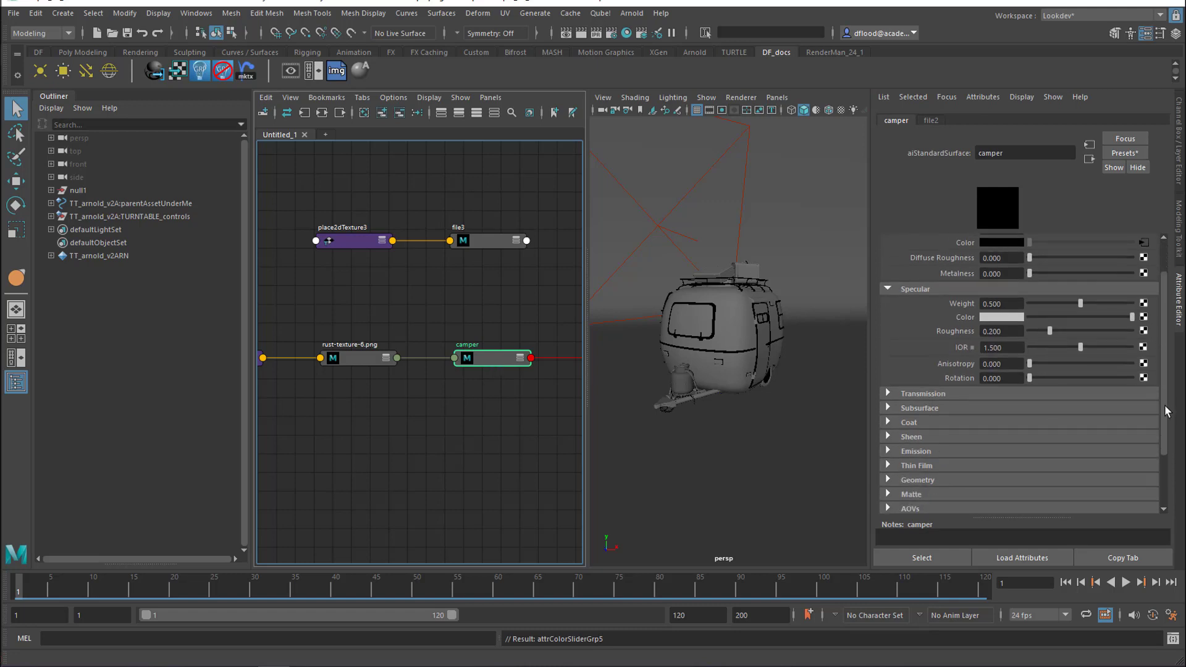
pyautogui.moveTo(1165, 383); pyautogui.dragTo(1168, 452)
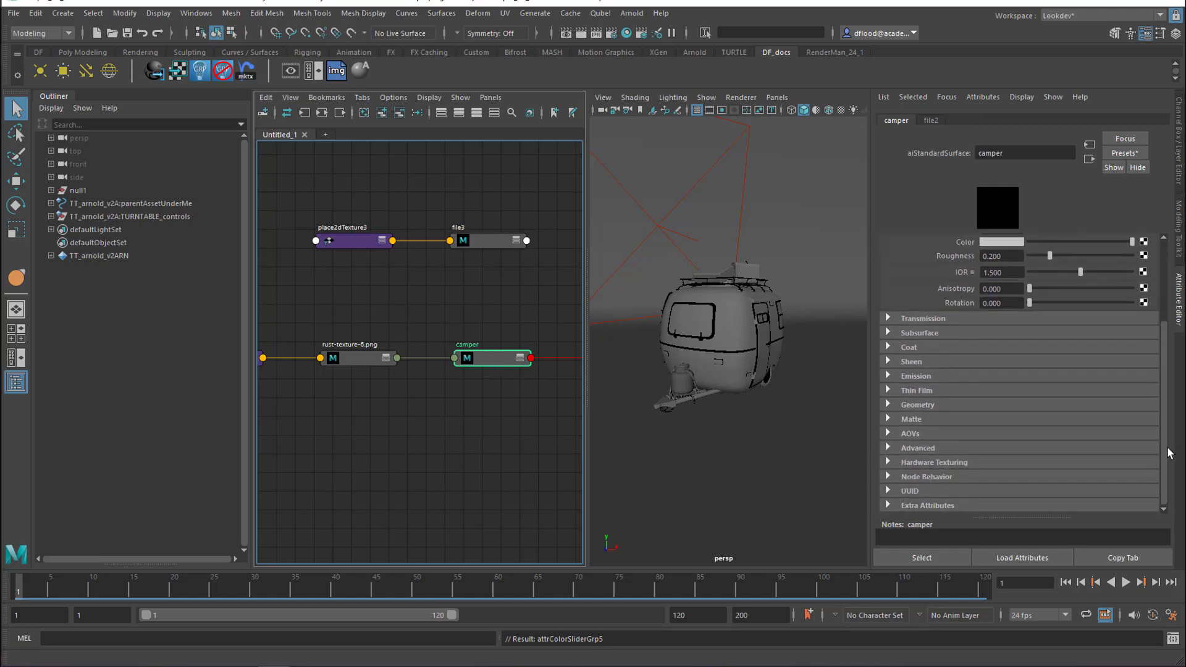
pyautogui.click(938, 405)
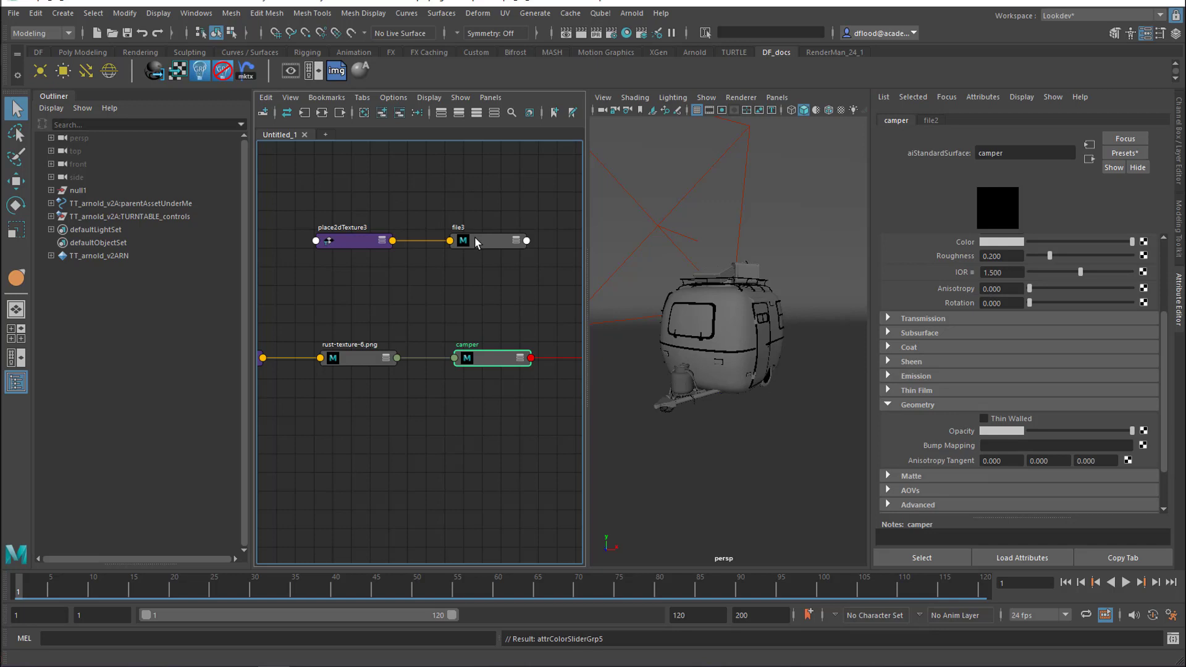
pyautogui.moveTo(474, 236); pyautogui.dragTo(927, 444, button='middle')
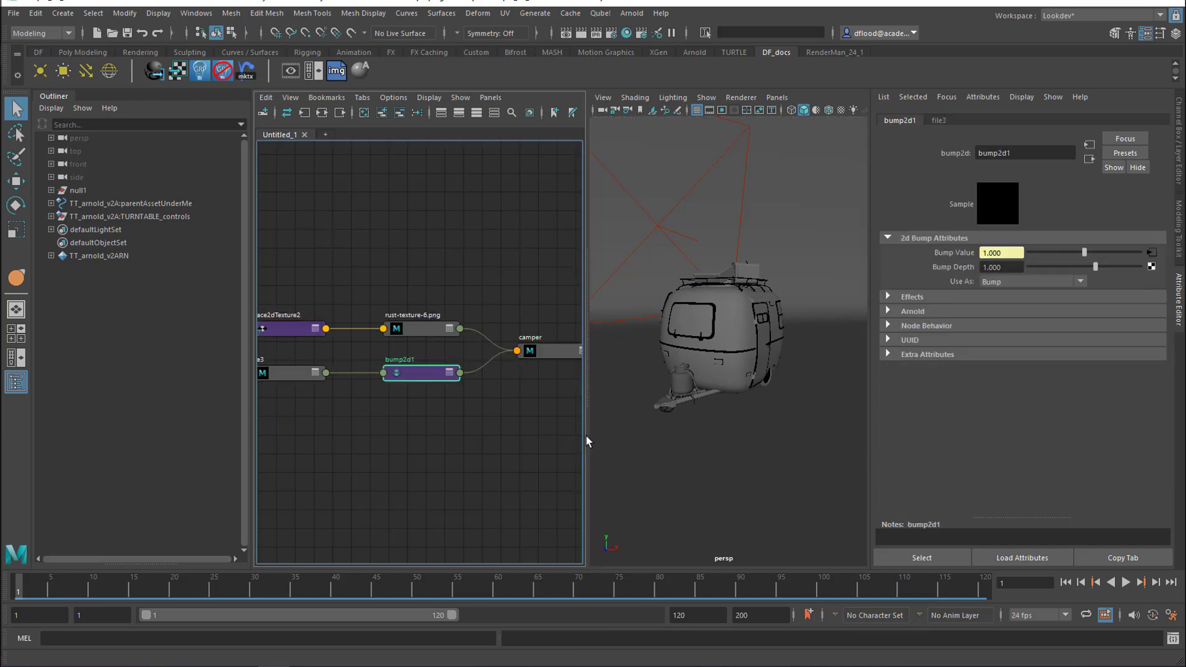
# Create a new file texture node and load camper_ruf_v01.1001.png from the subTest folder into it
pyautogui.click(446, 401)
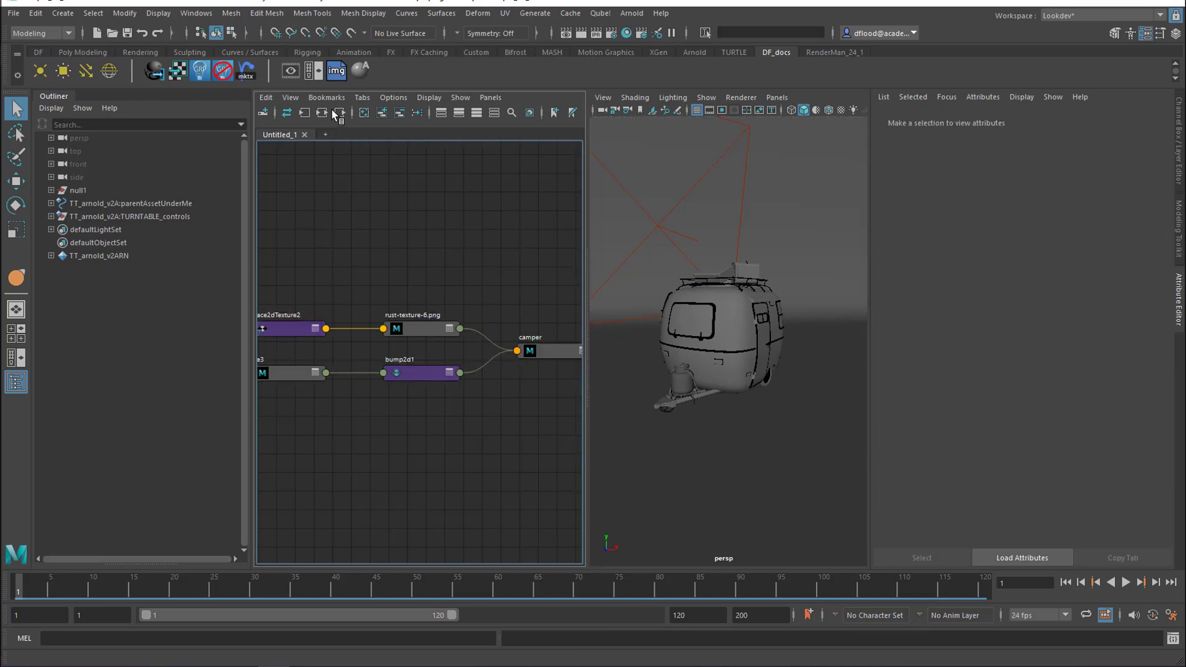
pyautogui.click(337, 75)
pyautogui.click(484, 481)
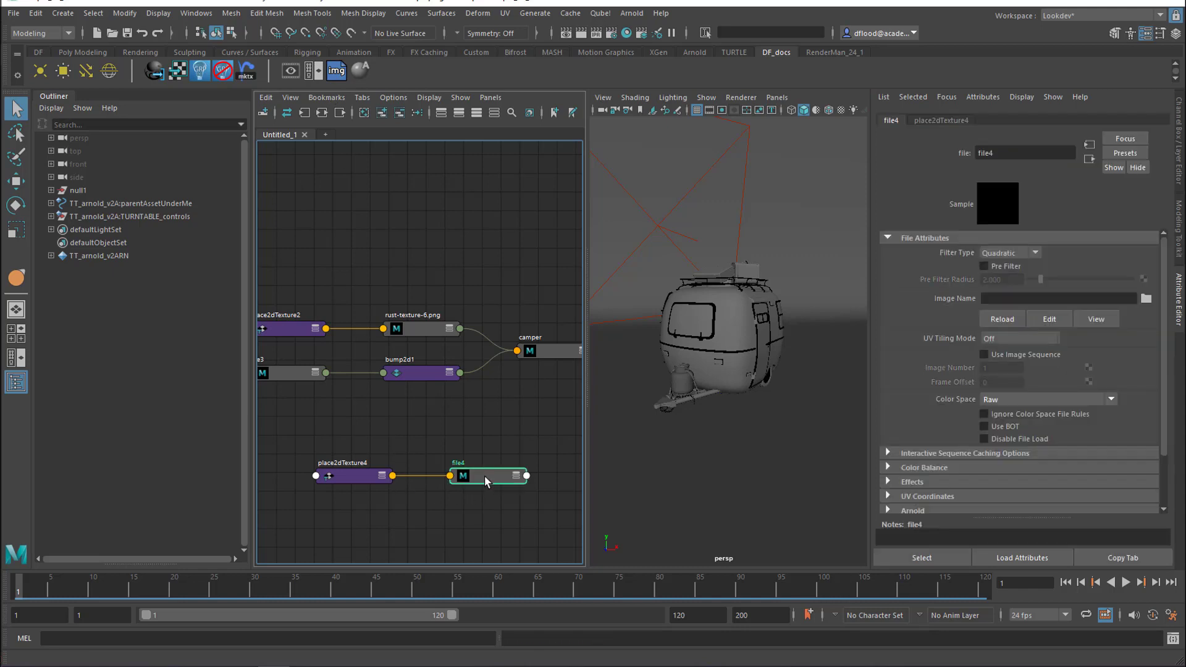
pyautogui.click(1147, 299)
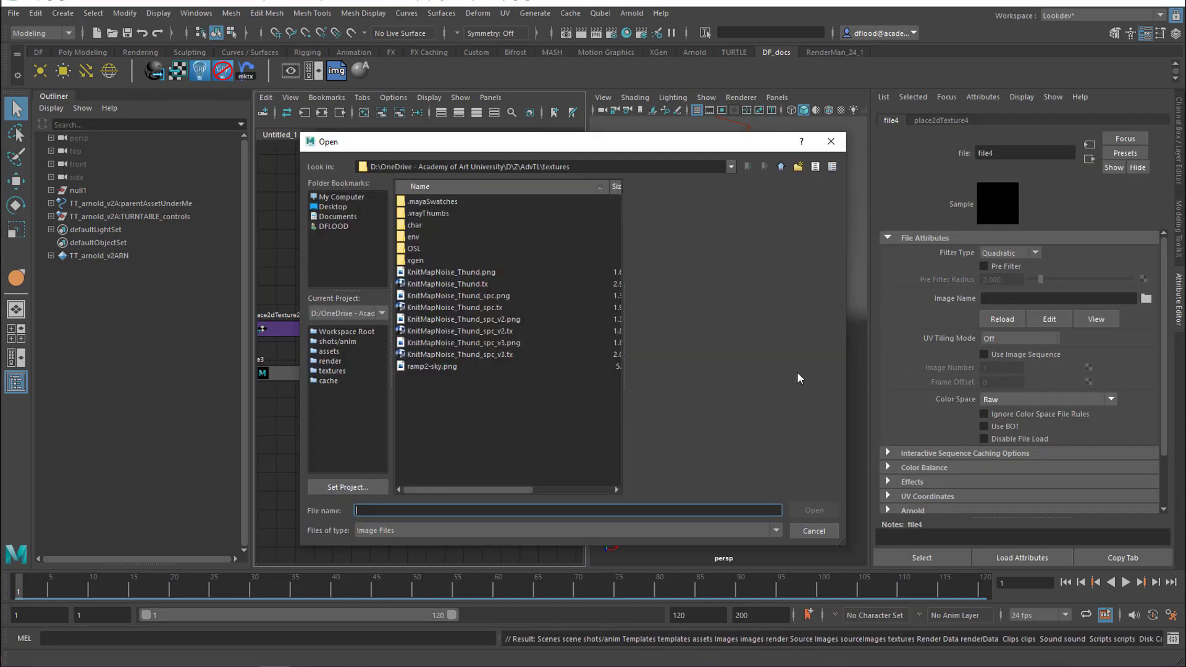
pyautogui.moveTo(591, 167); pyautogui.dragTo(299, 151)
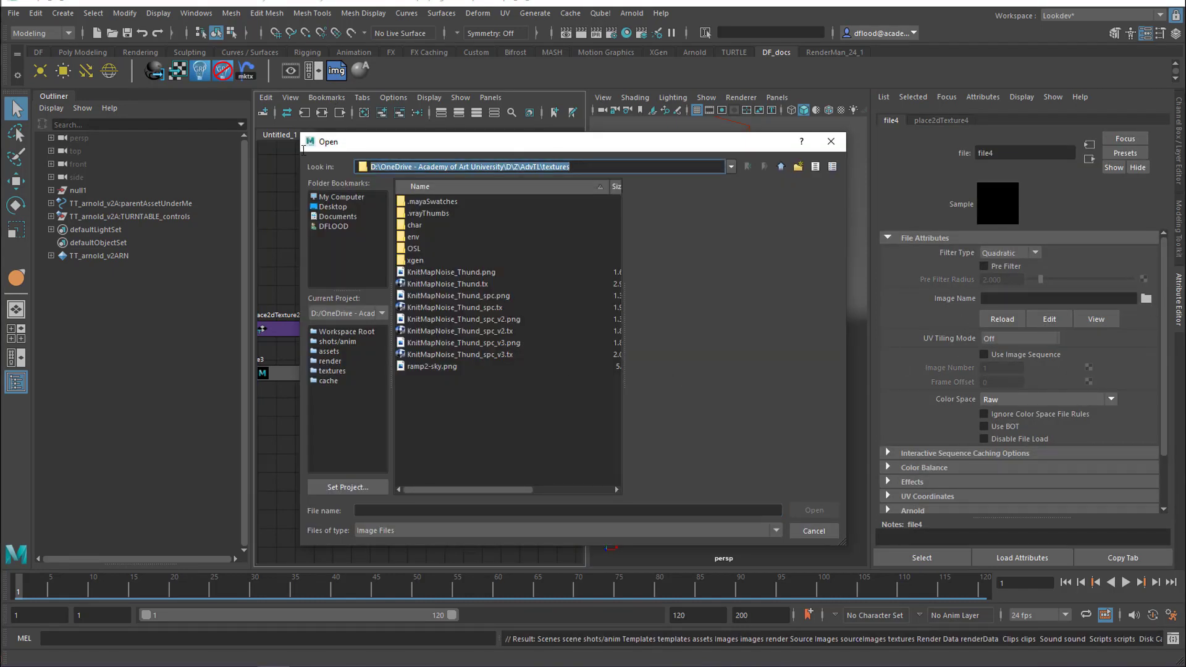
pyautogui.write('D:\\OneDrive - Academy of Art University\\D\\Z\\Funda\\Beetle\\textures\\subTest')
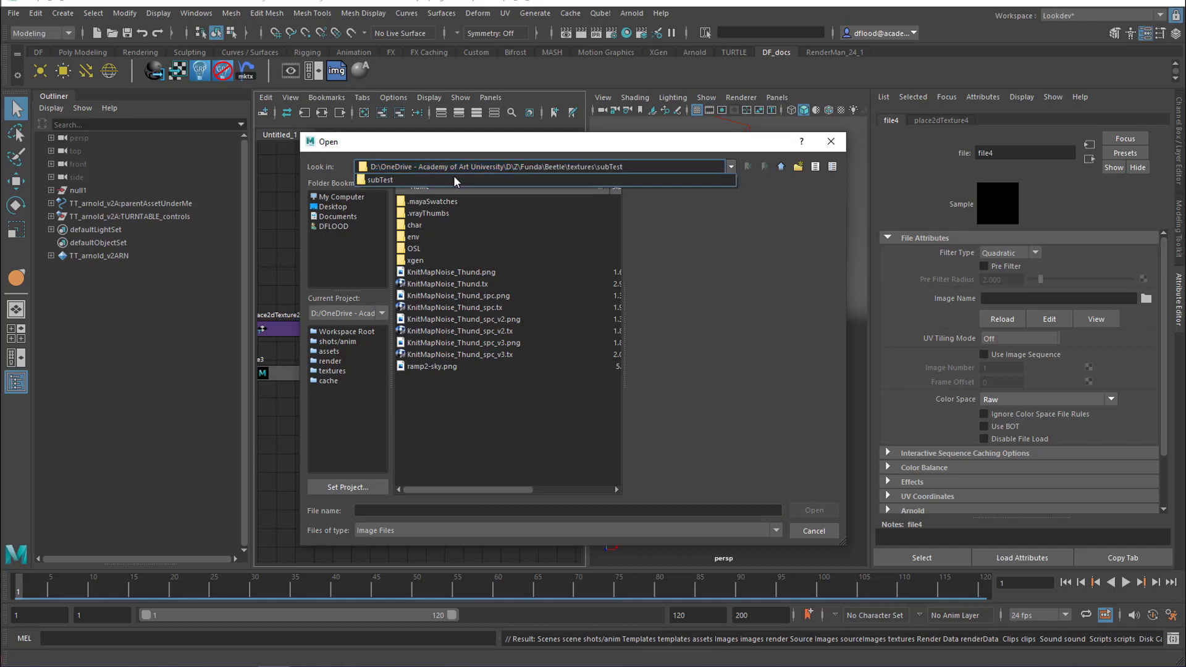
pyautogui.press('Return')
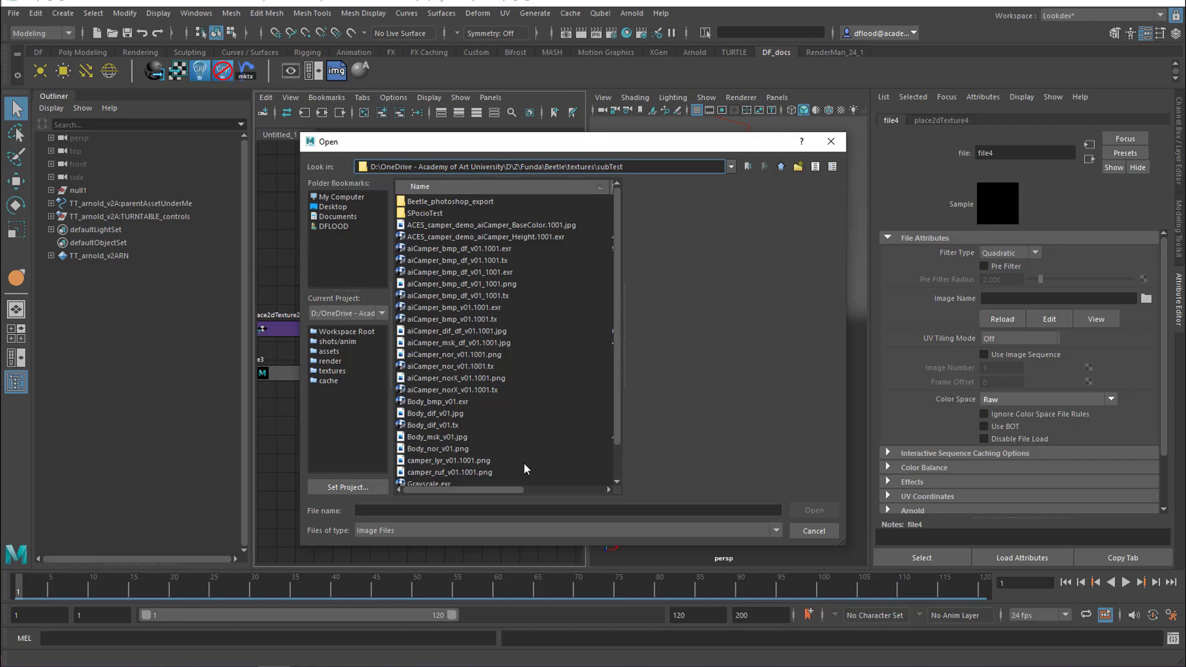
pyautogui.click(470, 473)
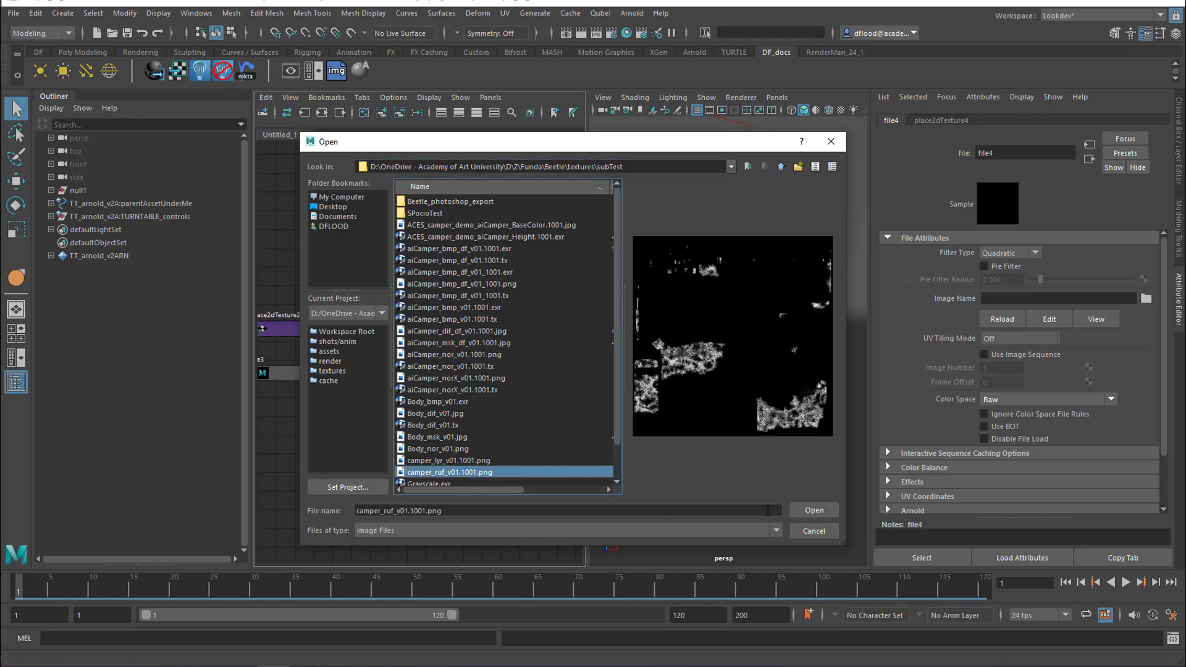
pyautogui.click(810, 510)
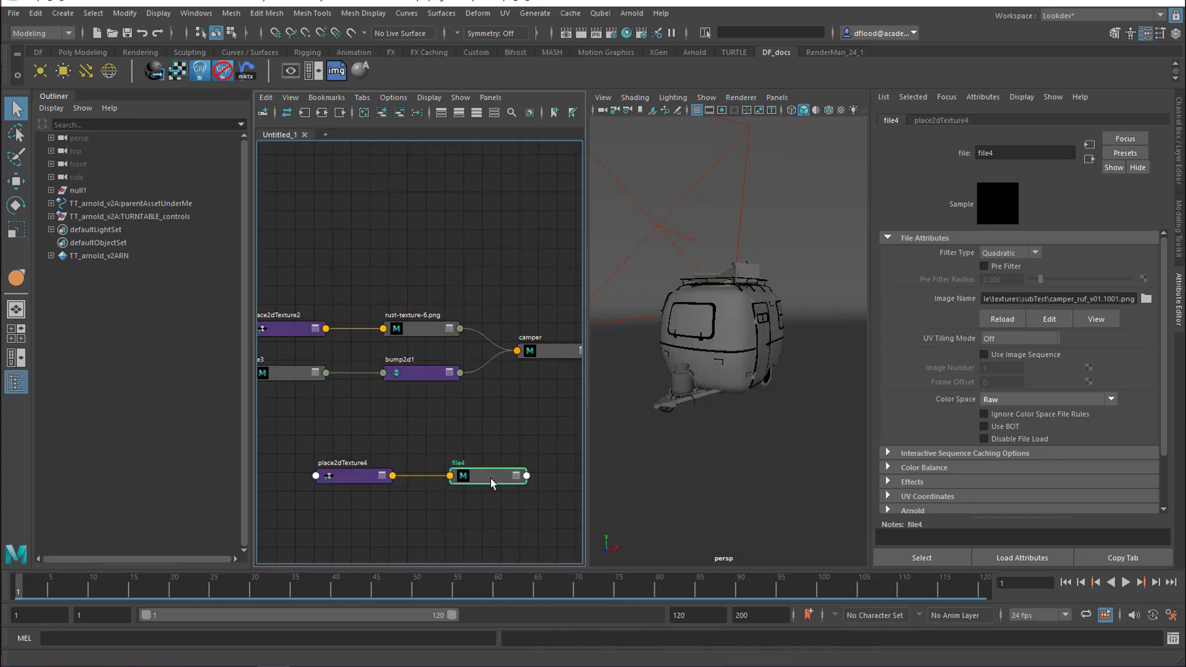
# Create another file texture node and load camper_lyr_v01.1001.png from the subTest folder into it
pyautogui.click(338, 73)
pyautogui.click(480, 222)
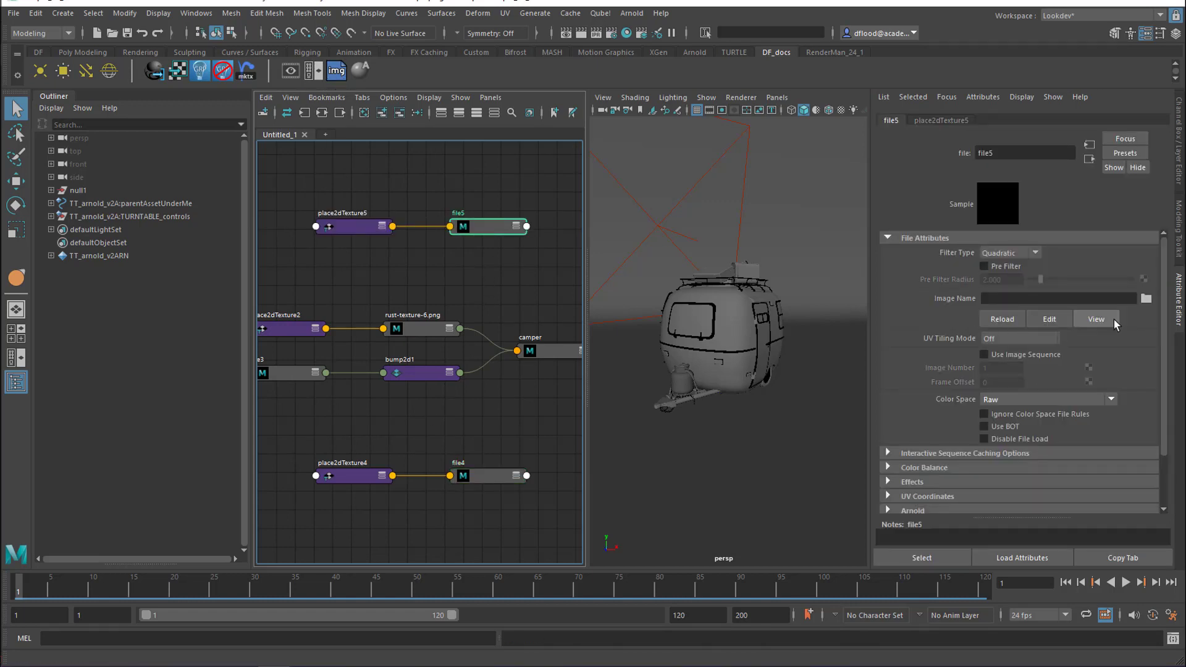
pyautogui.click(1146, 300)
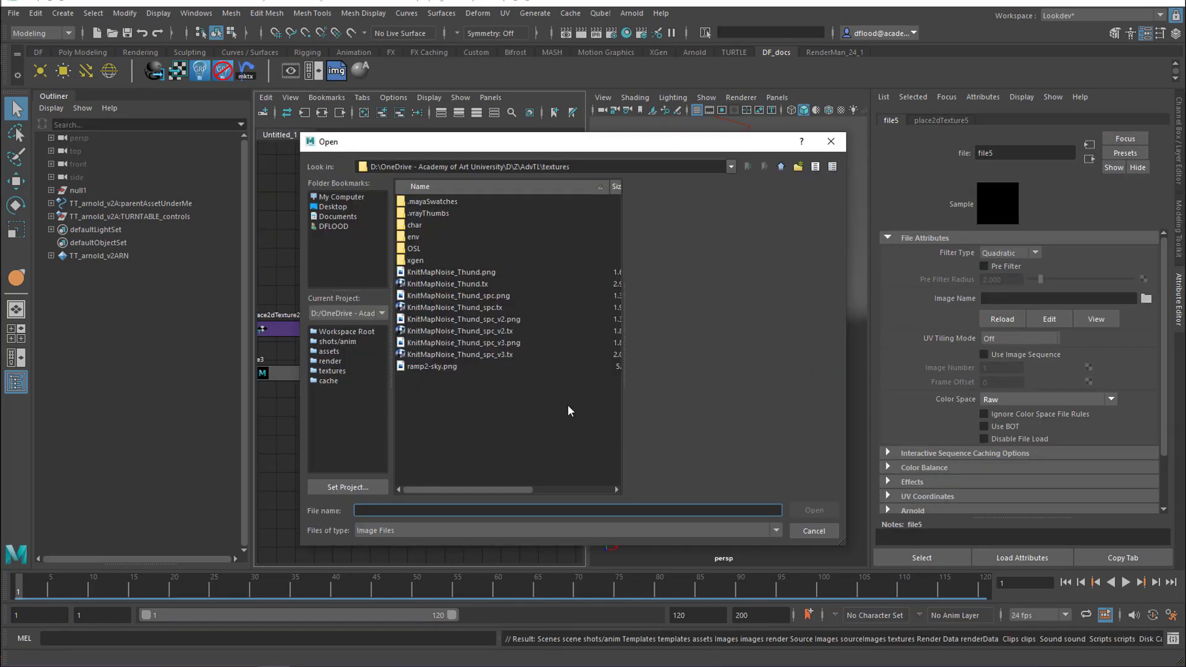
pyautogui.moveTo(584, 167); pyautogui.dragTo(297, 154)
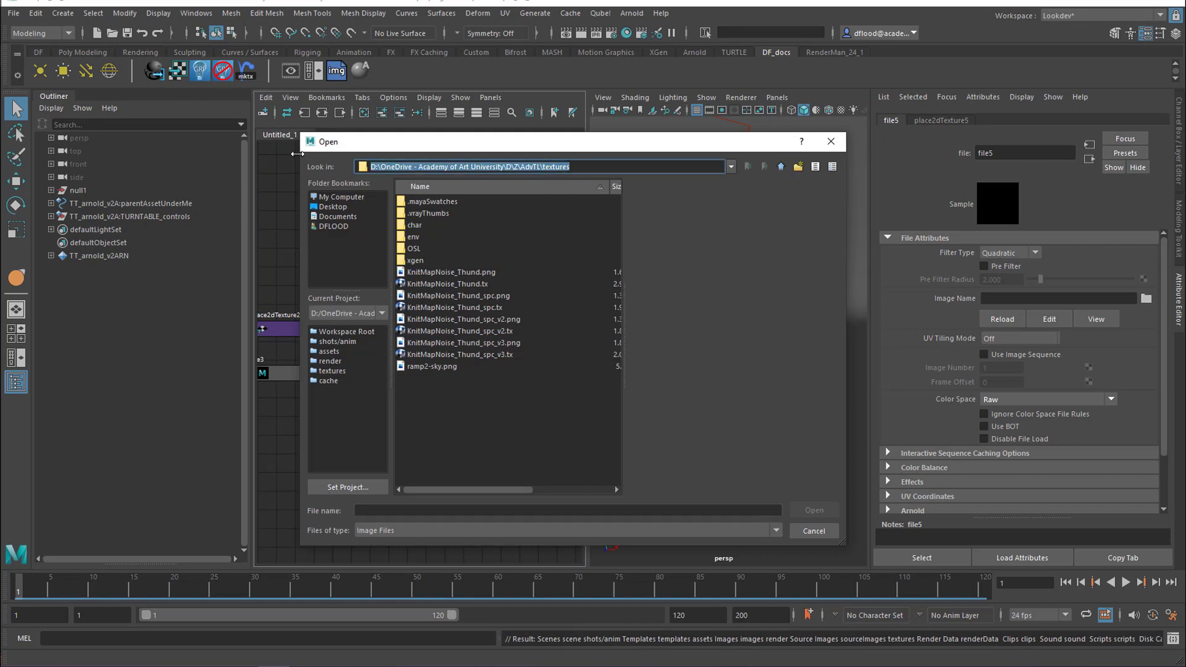
pyautogui.write('D:\\OneDrive - Academy of Art University\\D\\Z\\Funda\\Beetle\\textures\\subTest')
pyautogui.press('Return')
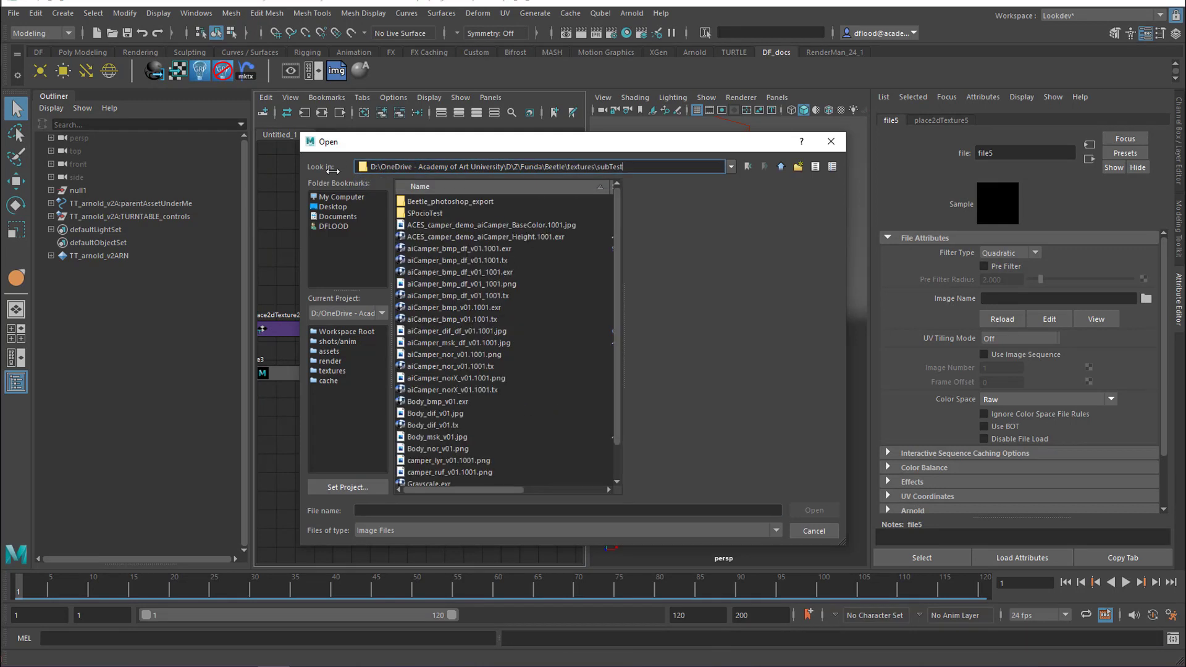
pyautogui.click(476, 460)
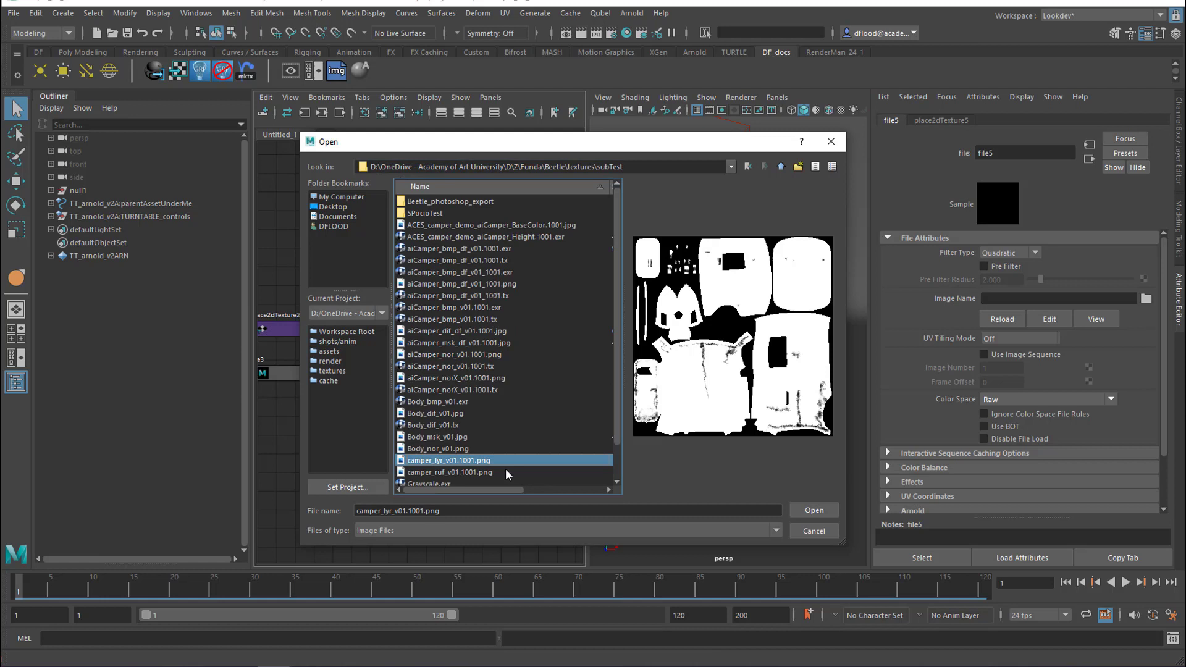
pyautogui.click(822, 510)
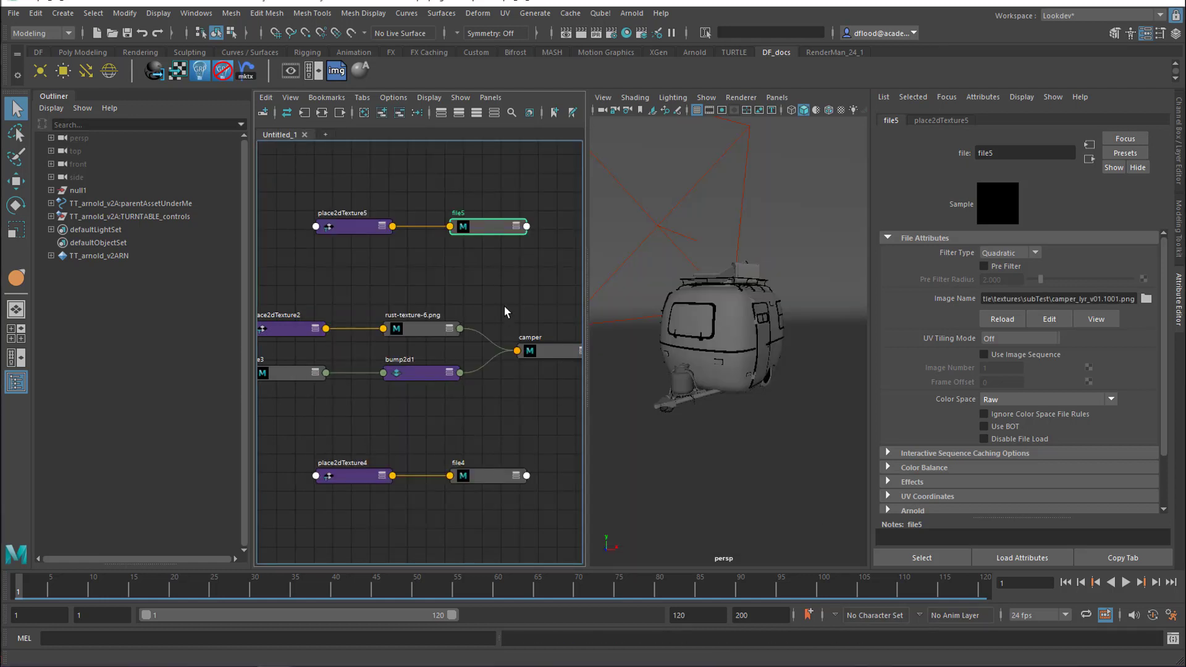
# Add an aiLayerShader node to the graph and place it between the camper material and the camper_ruf file node
pyautogui.keyDown('alt'); pyautogui.moveTo(505, 311); pyautogui.dragTo(441, 422, button='middle'); pyautogui.keyUp('alt')
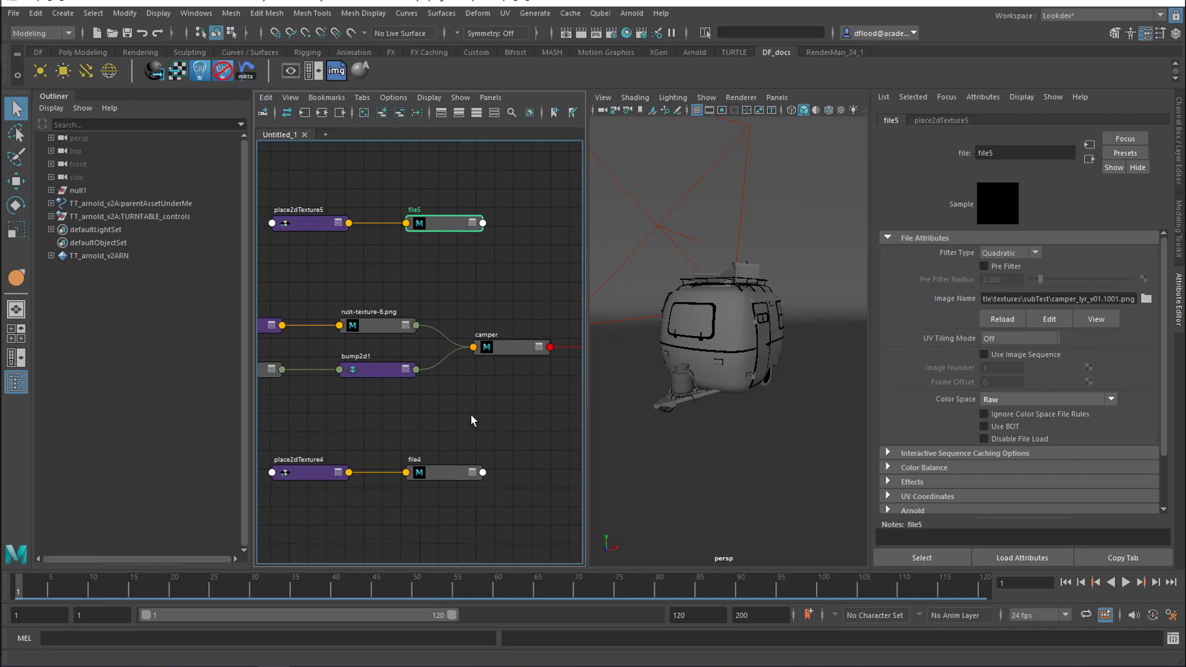
pyautogui.press('Tab')
pyautogui.write('aila')
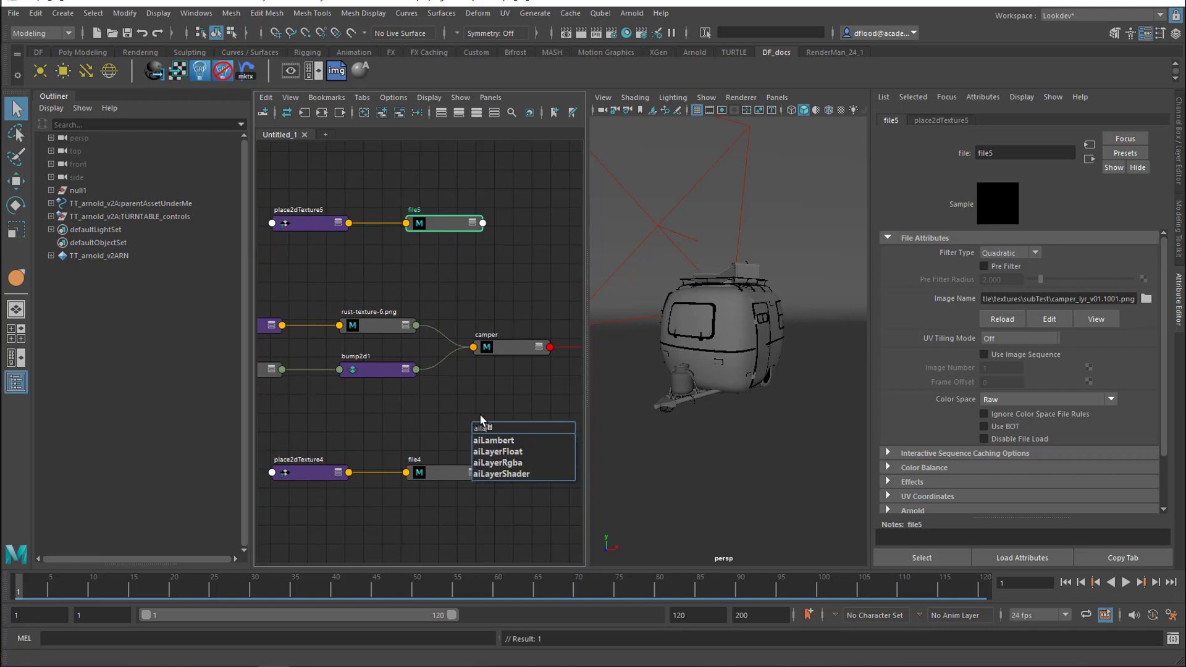
pyautogui.click(498, 474)
pyautogui.moveTo(501, 429); pyautogui.dragTo(455, 431)
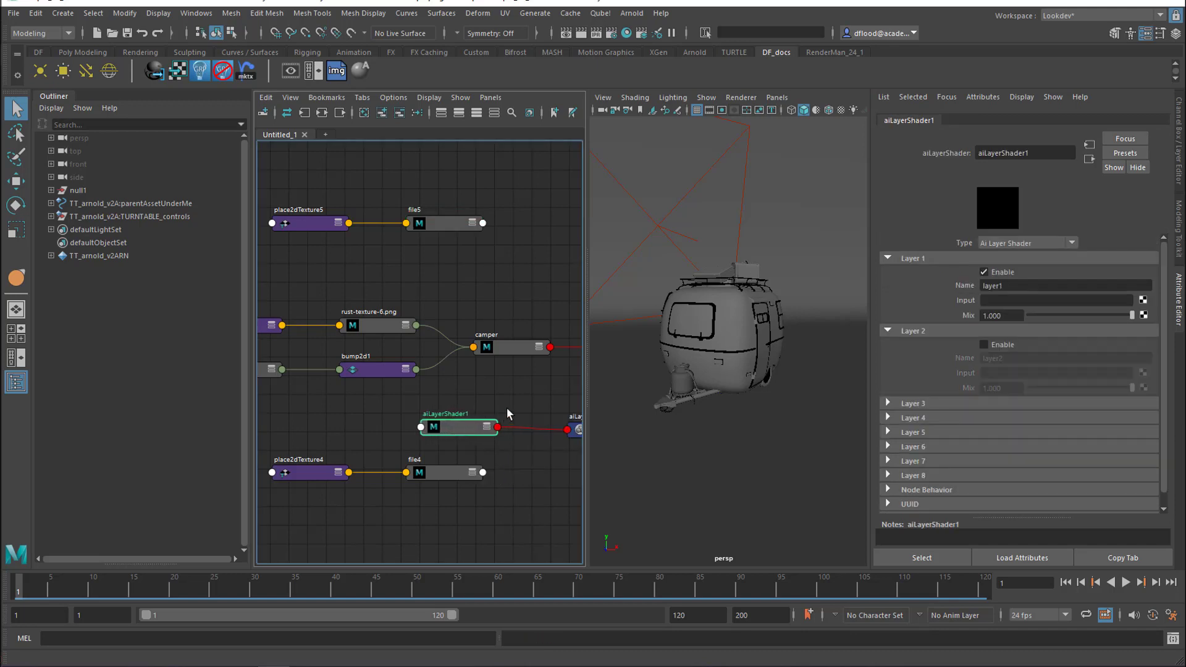
pyautogui.keyDown('alt'); pyautogui.moveTo(507, 397); pyautogui.dragTo(466, 375, button='middle'); pyautogui.keyUp('alt')
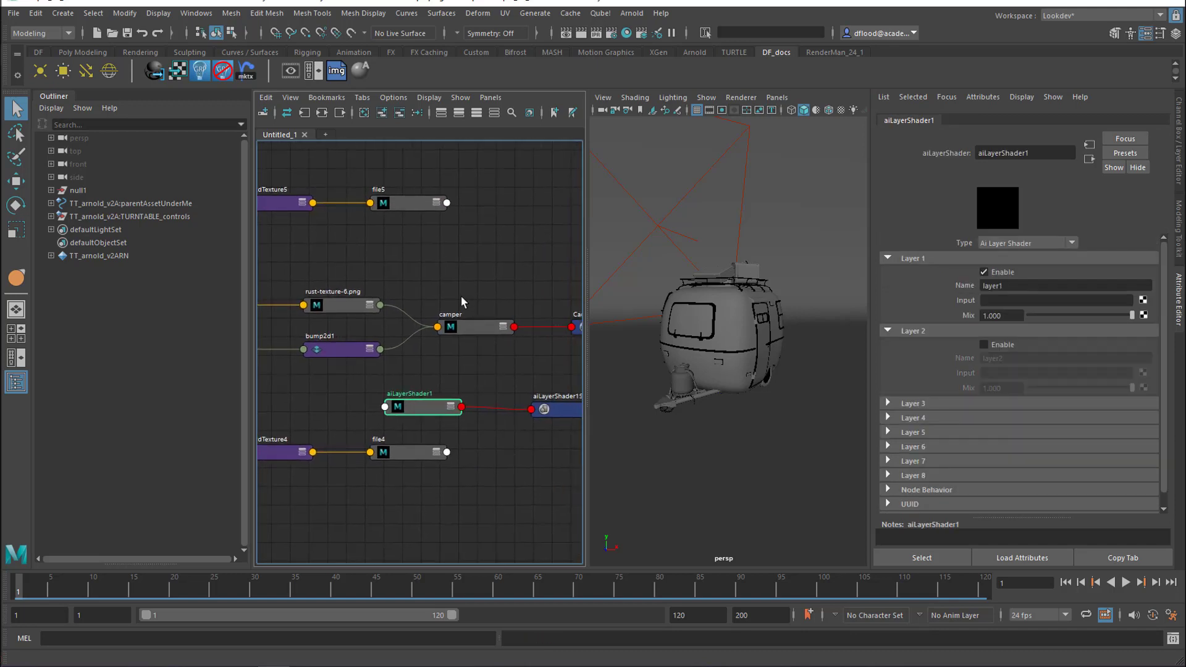
# Create a new aiStandardSurface material and connect the rust-texture-6.png node to its Base Color
pyautogui.click(461, 276)
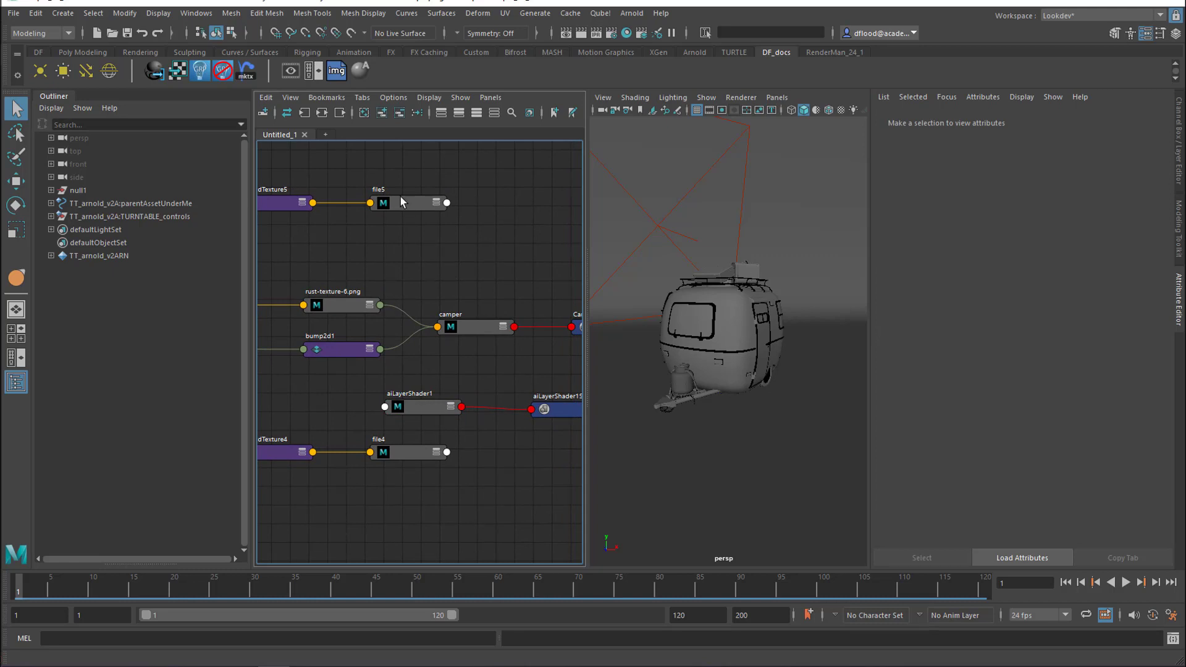
pyautogui.click(359, 68)
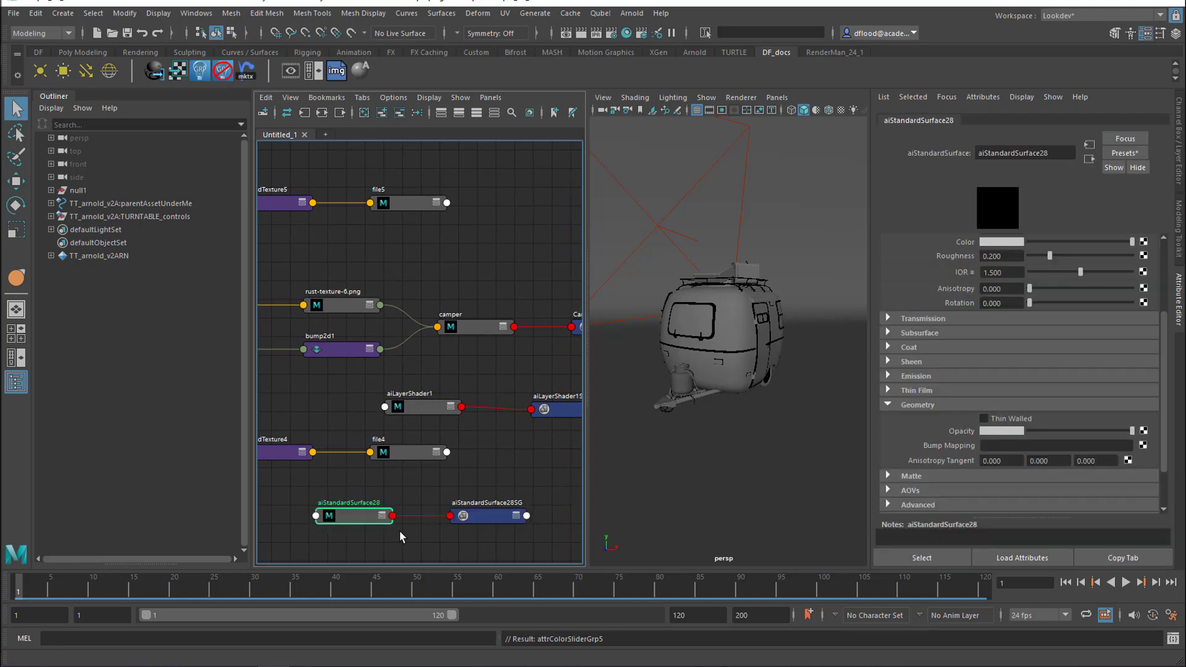
pyautogui.keyDown('alt'); pyautogui.moveTo(486, 460); pyautogui.dragTo(514, 437, button='middle'); pyautogui.keyUp('alt')
pyautogui.click(395, 489)
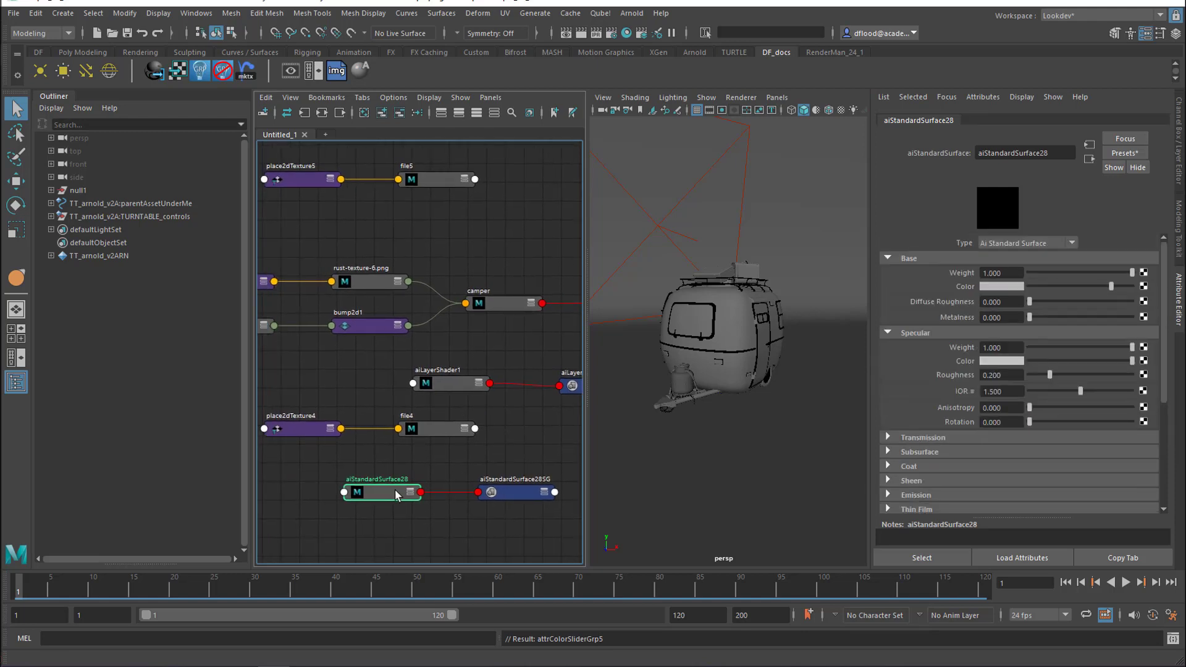
pyautogui.click(372, 283)
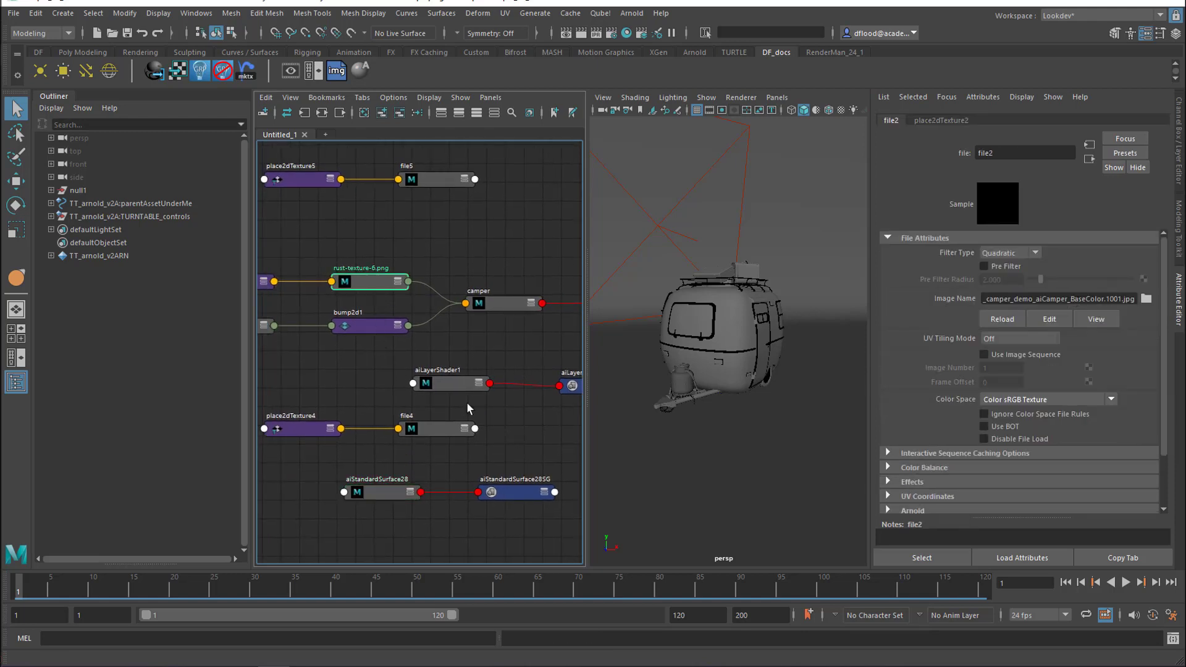
pyautogui.click(383, 495)
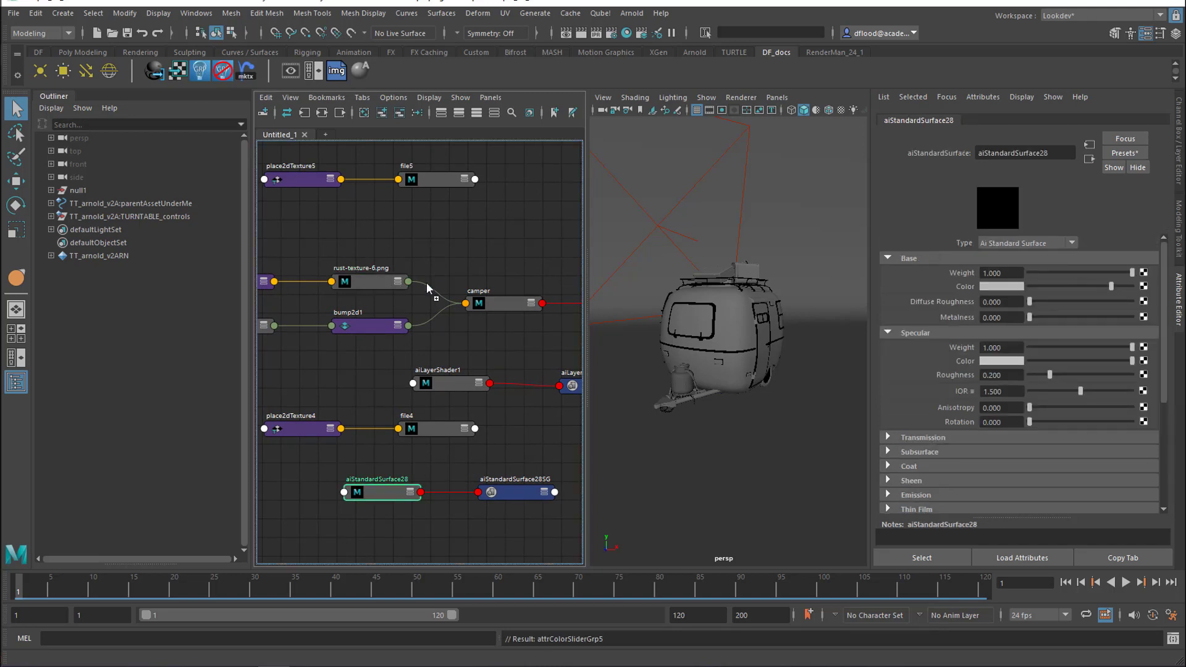
pyautogui.moveTo(427, 283); pyautogui.dragTo(944, 291)
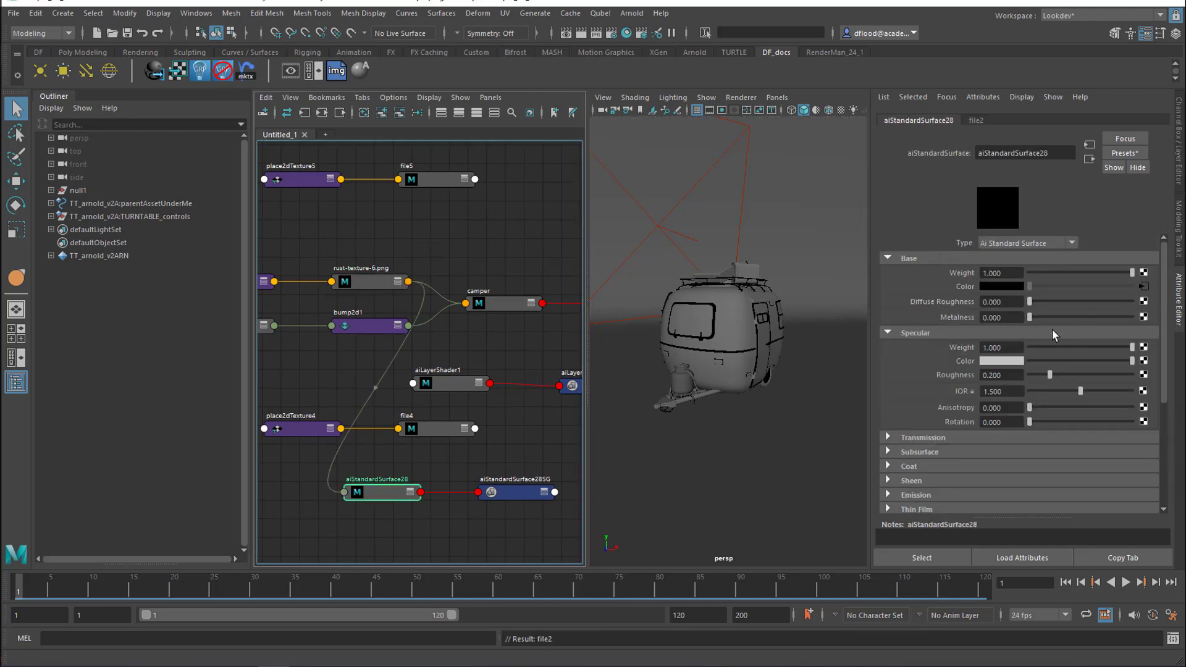
# Set the new material's Metalness to 1 and specular Roughness to about 0.284, and rename it metal
pyautogui.moveTo(1030, 317); pyautogui.dragTo(1133, 317)
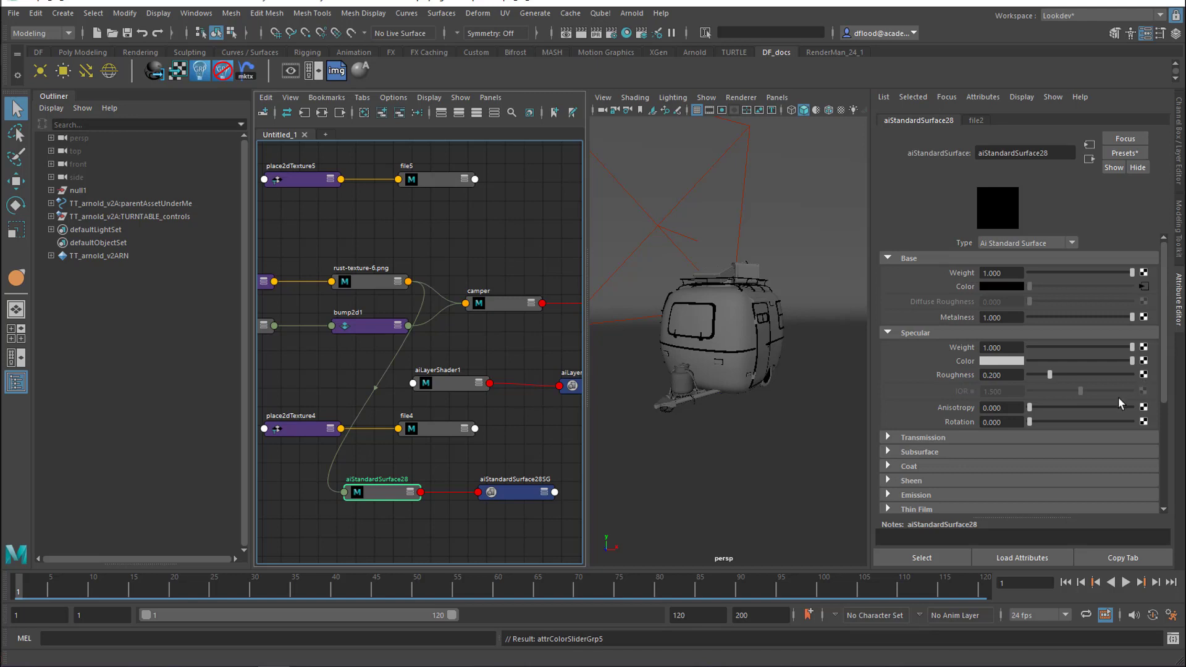
pyautogui.moveTo(1056, 154); pyautogui.dragTo(948, 158)
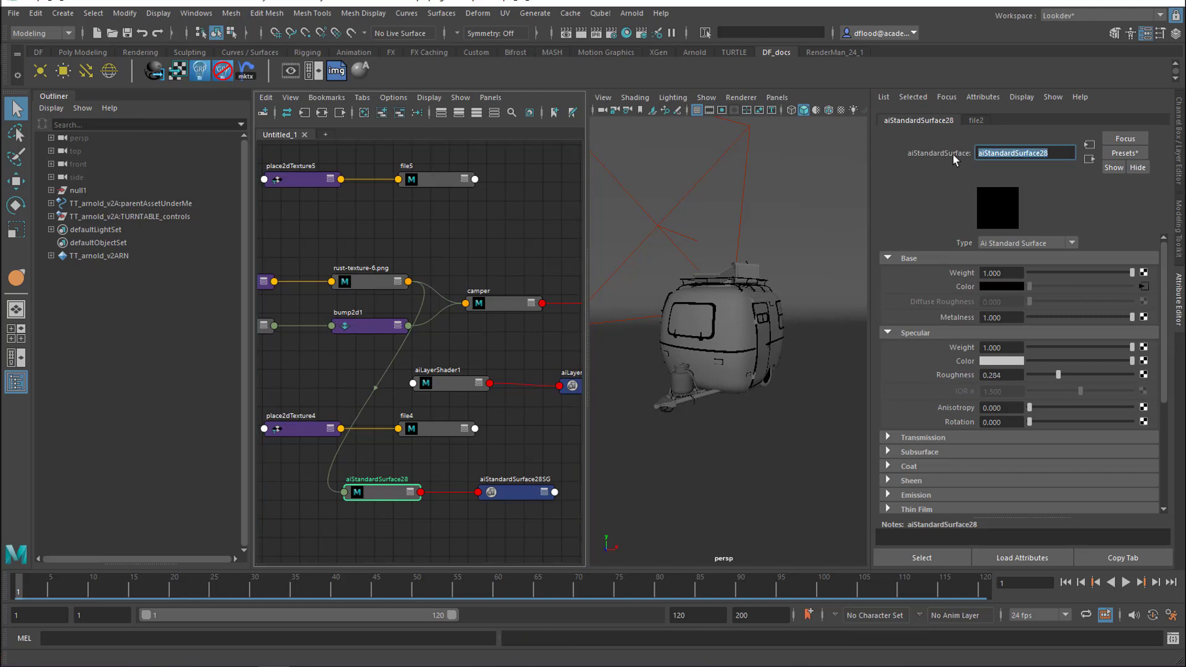
pyautogui.write('metal')
pyautogui.press('Return')
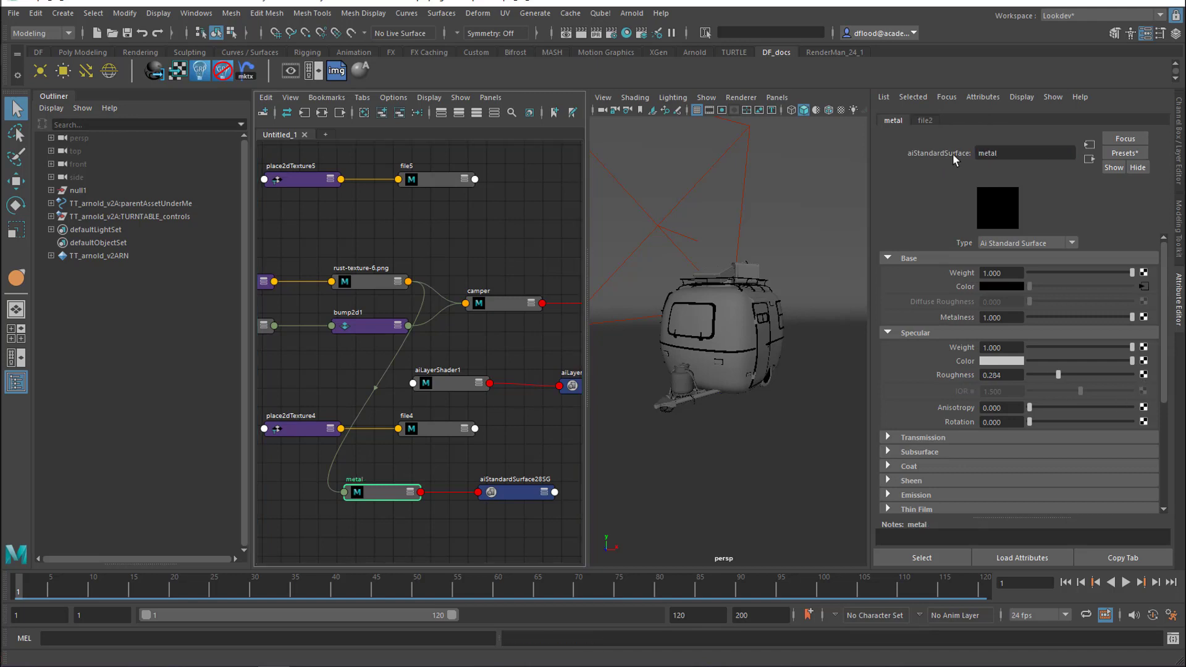
# Rename the camper material to camper_paint
pyautogui.click(490, 305)
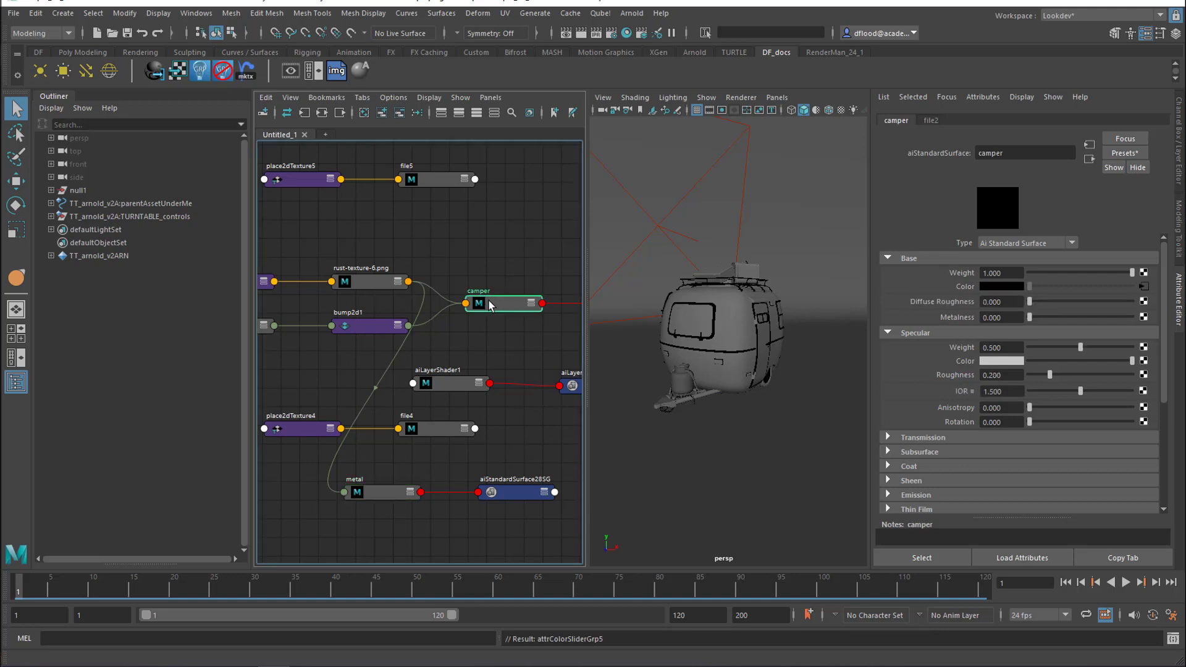
pyautogui.click(1018, 153)
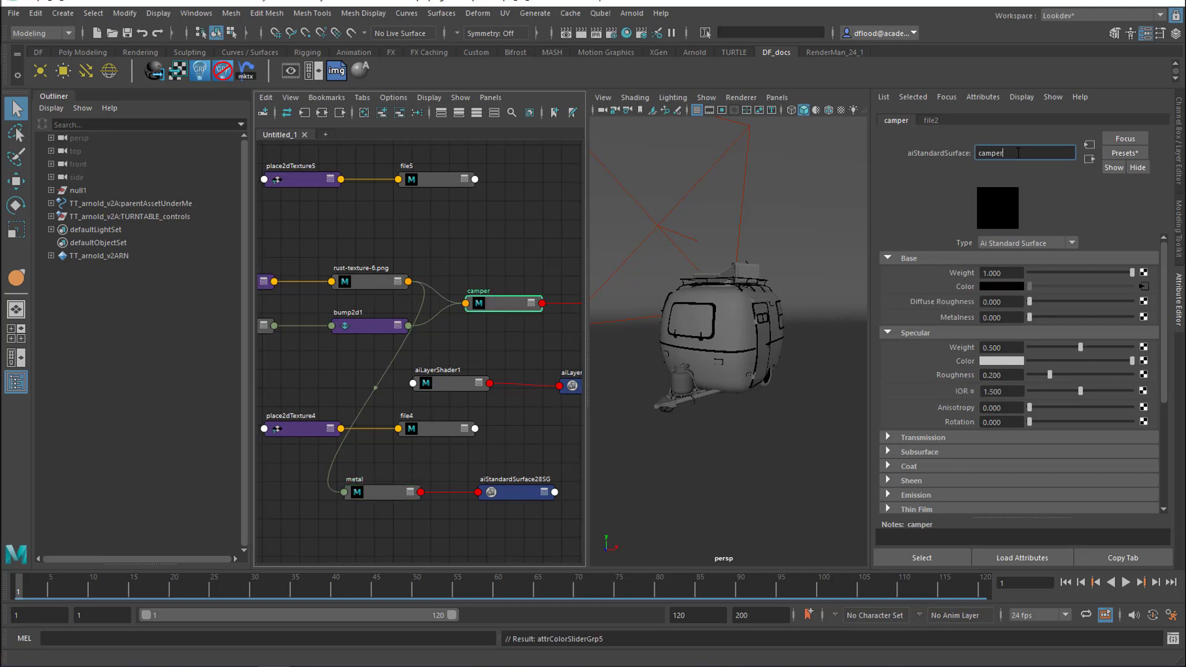
pyautogui.write('_paint')
pyautogui.press('Return')
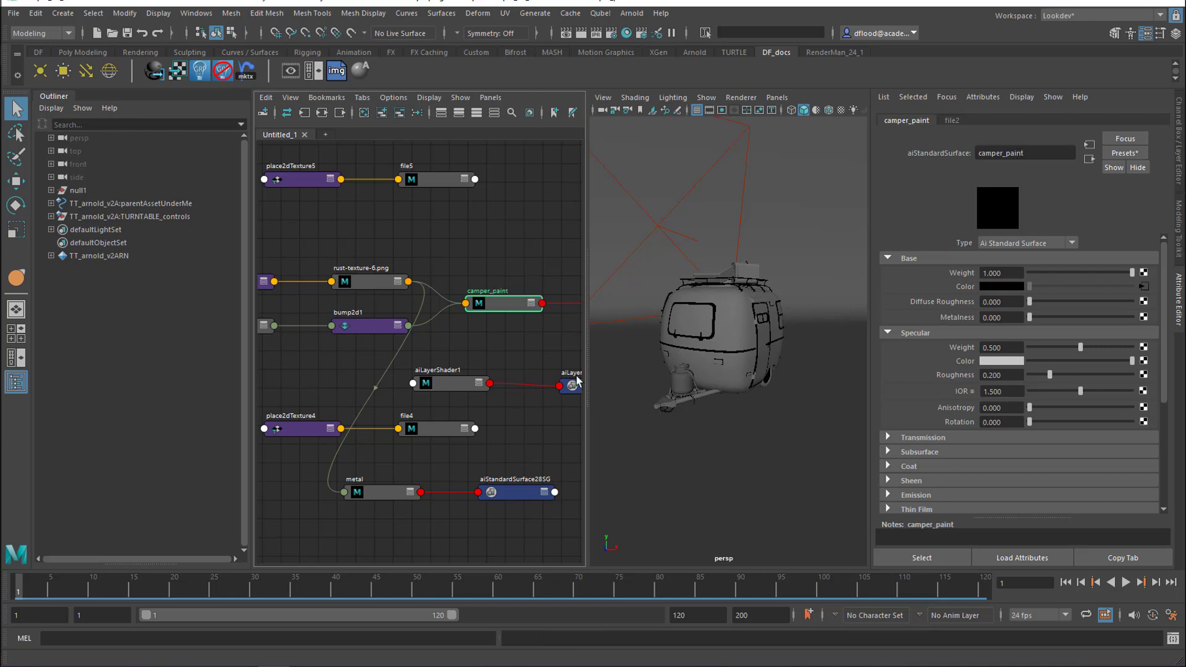
# Rename the aiLayerShader node to camperLyr
pyautogui.click(447, 388)
pyautogui.moveTo(1052, 154); pyautogui.dragTo(952, 154)
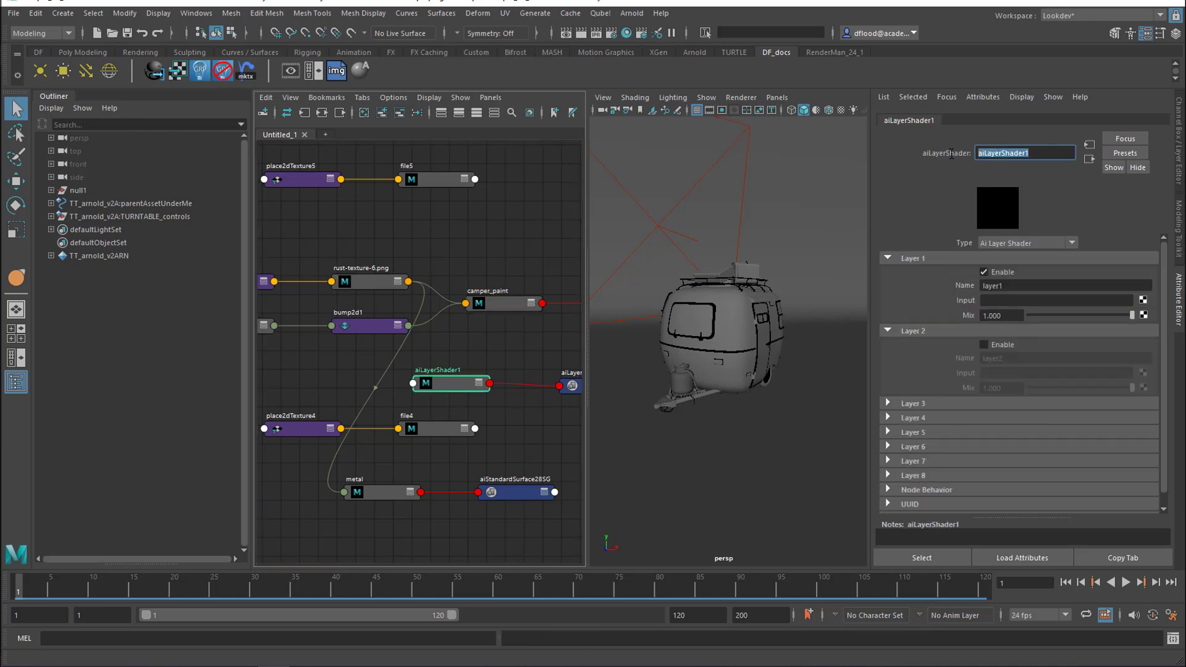
pyautogui.write('camperLyr')
pyautogui.press('Return')
# Enable Layer 2 of camperLyr, and connect metal to the Layer 1 input and camper_paint to the Layer 2 input
pyautogui.click(983, 344)
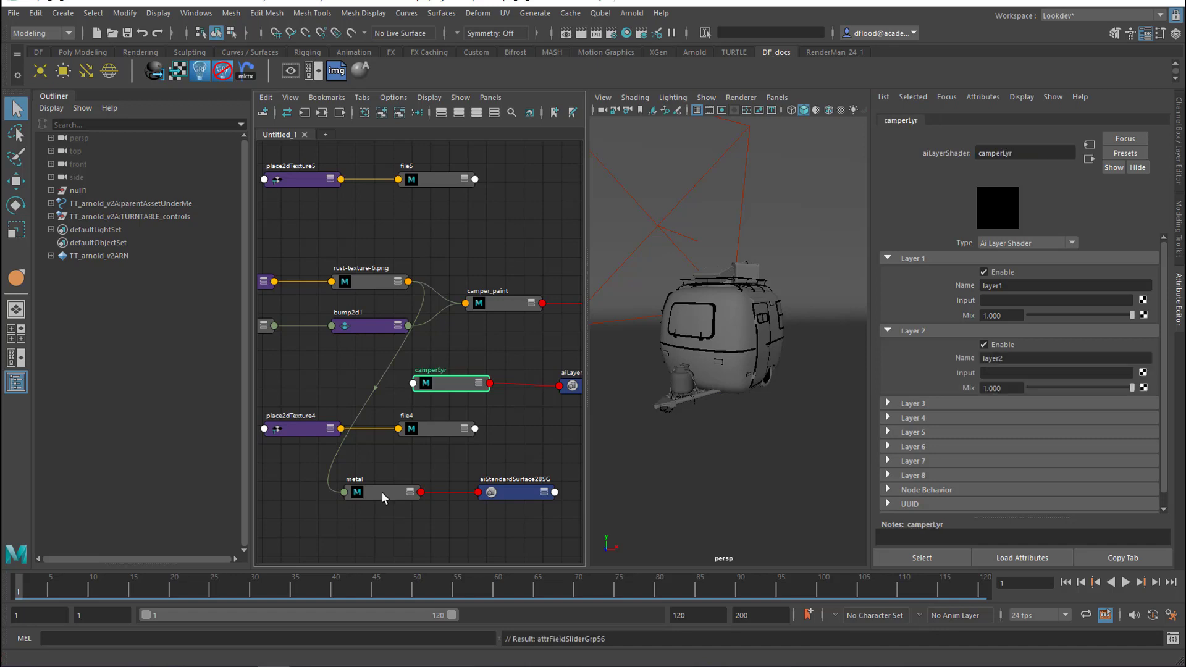
pyautogui.moveTo(959, 311); pyautogui.dragTo(959, 305, button='middle')
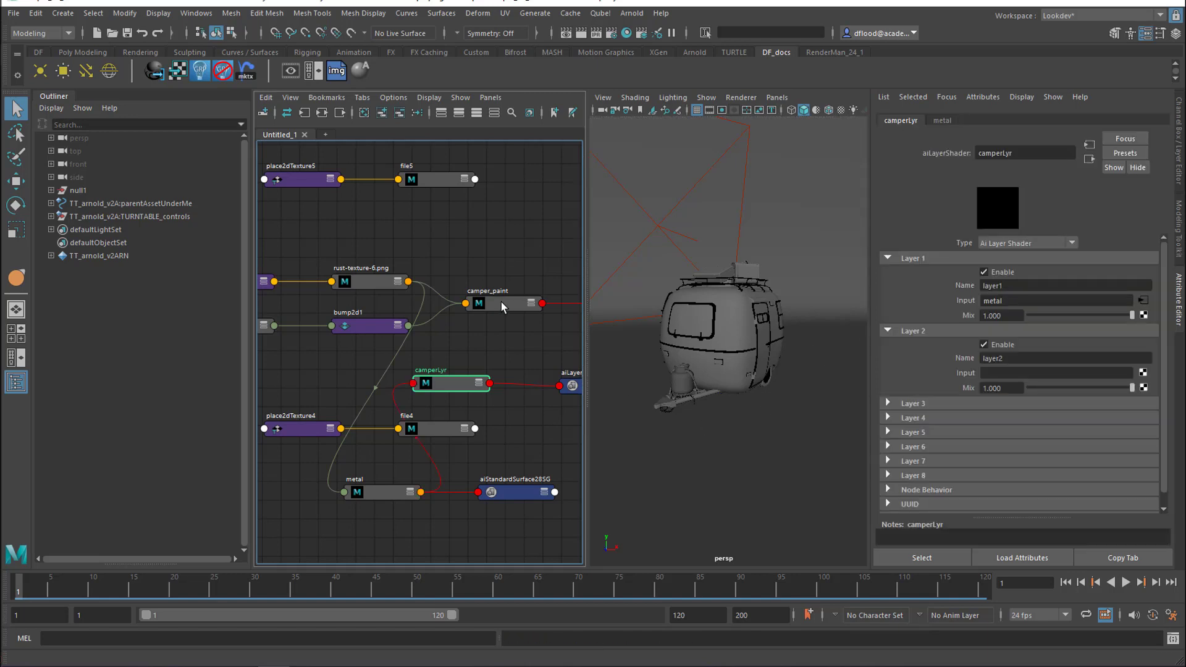
pyautogui.moveTo(501, 306); pyautogui.dragTo(932, 374, button='middle')
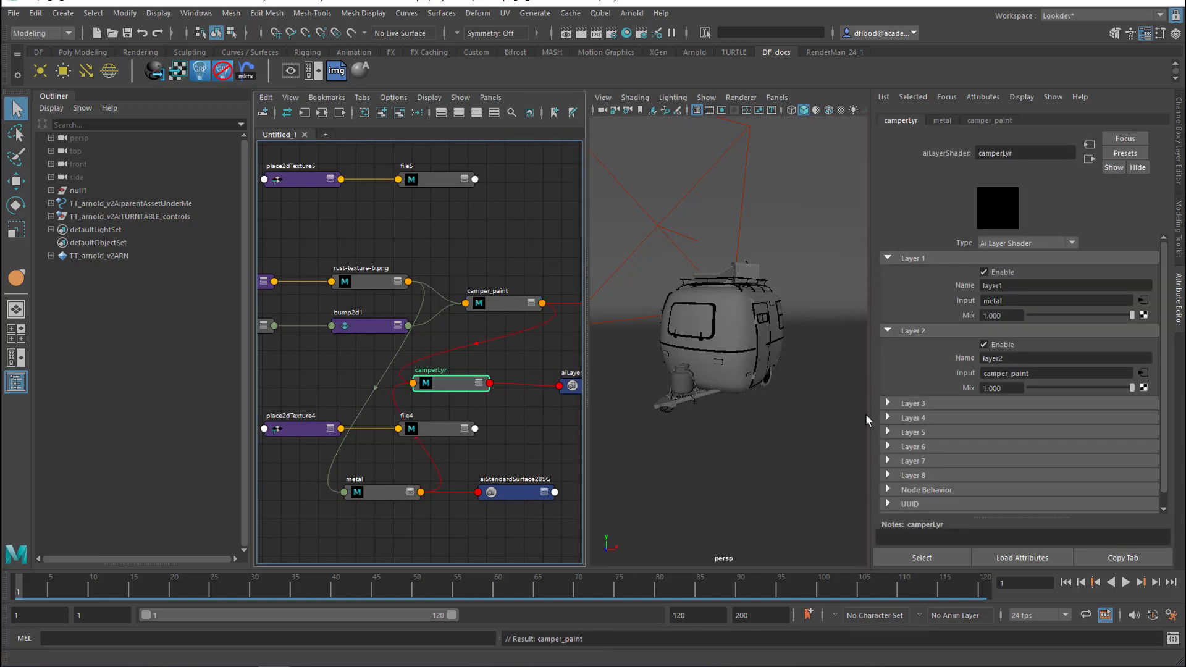
# Check the images in file4 and file5, and connect the camper_lyr_v01 mask in file5 to camperLyr's Layer 2 Mix
pyautogui.click(438, 428)
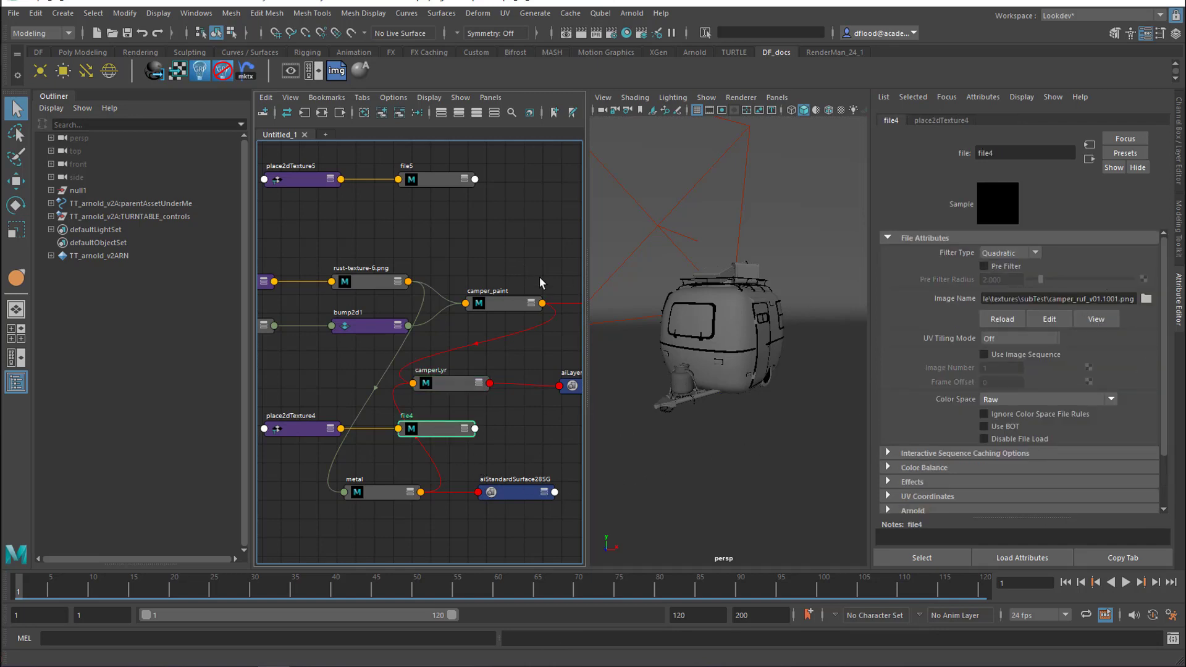
pyautogui.click(428, 178)
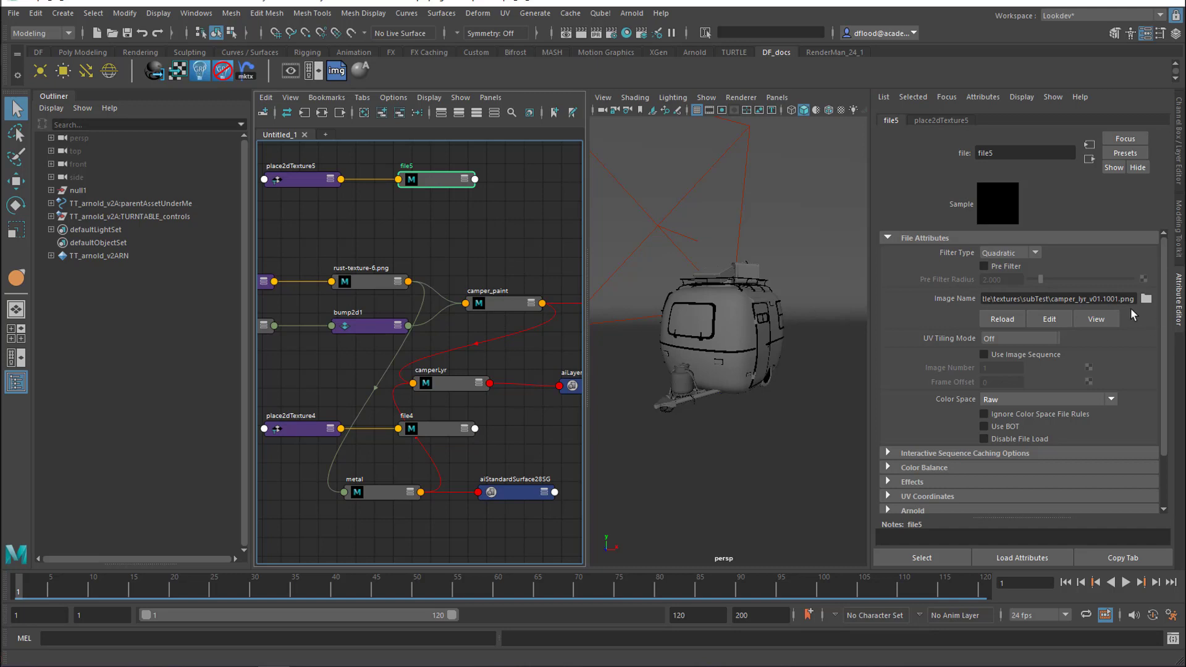
pyautogui.click(452, 388)
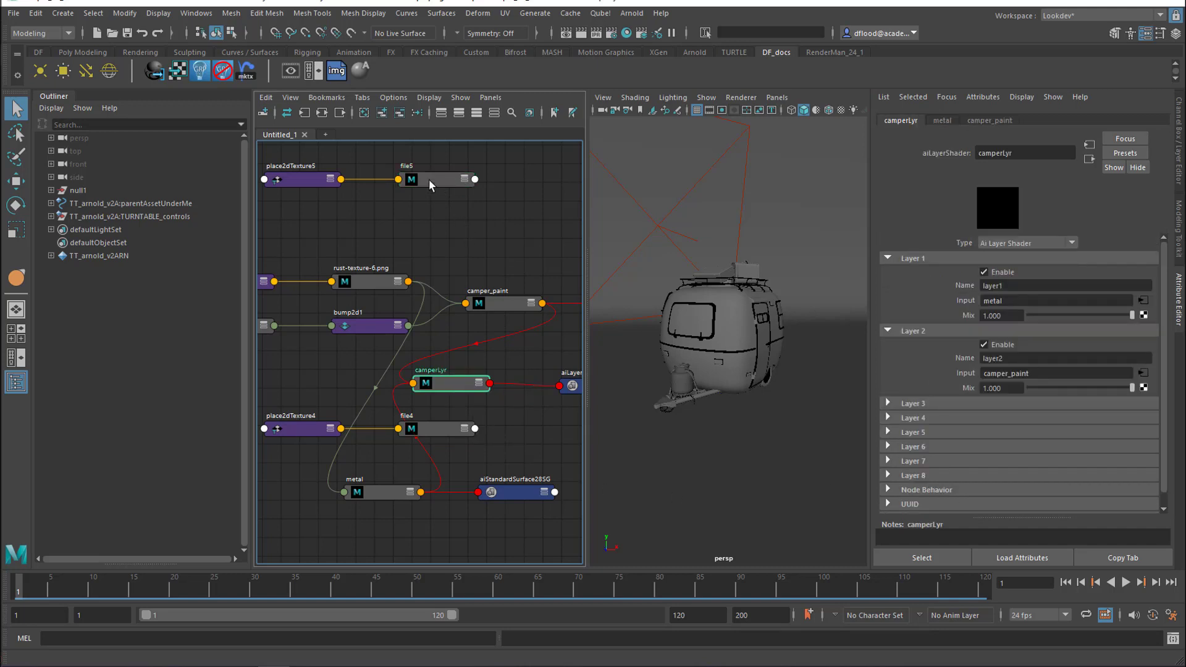
pyautogui.moveTo(429, 179); pyautogui.dragTo(931, 383, button='middle')
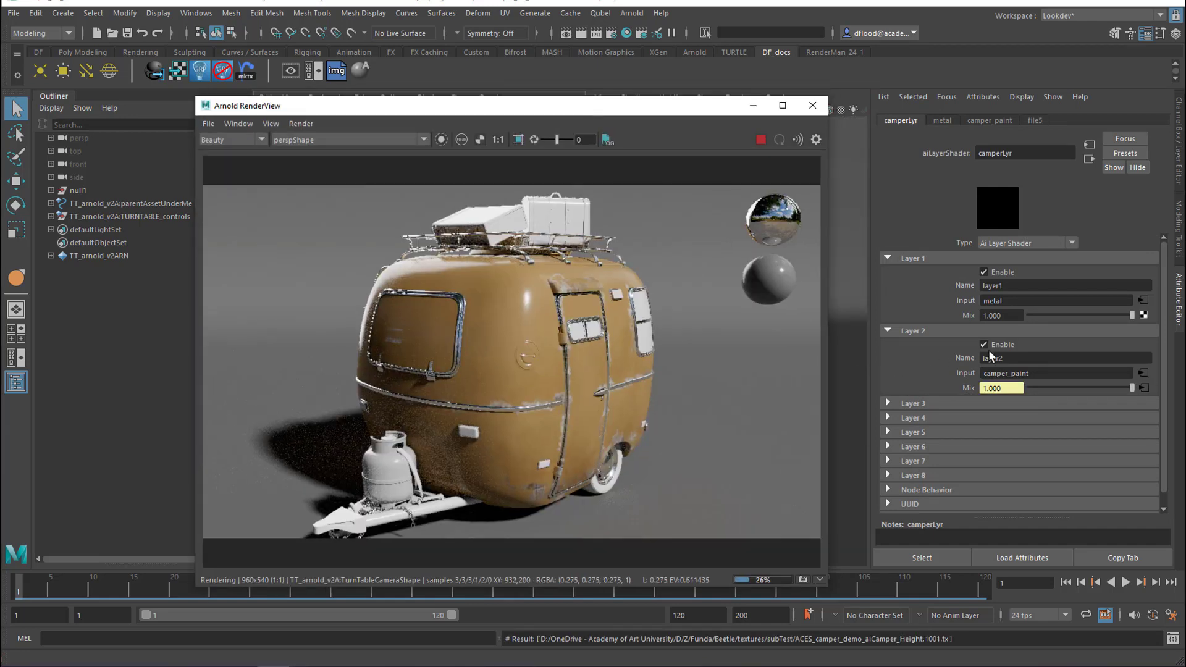
# Disable Layer 2 of camperLyr and inspect the metal shader feeding Layer 1
pyautogui.click(986, 345)
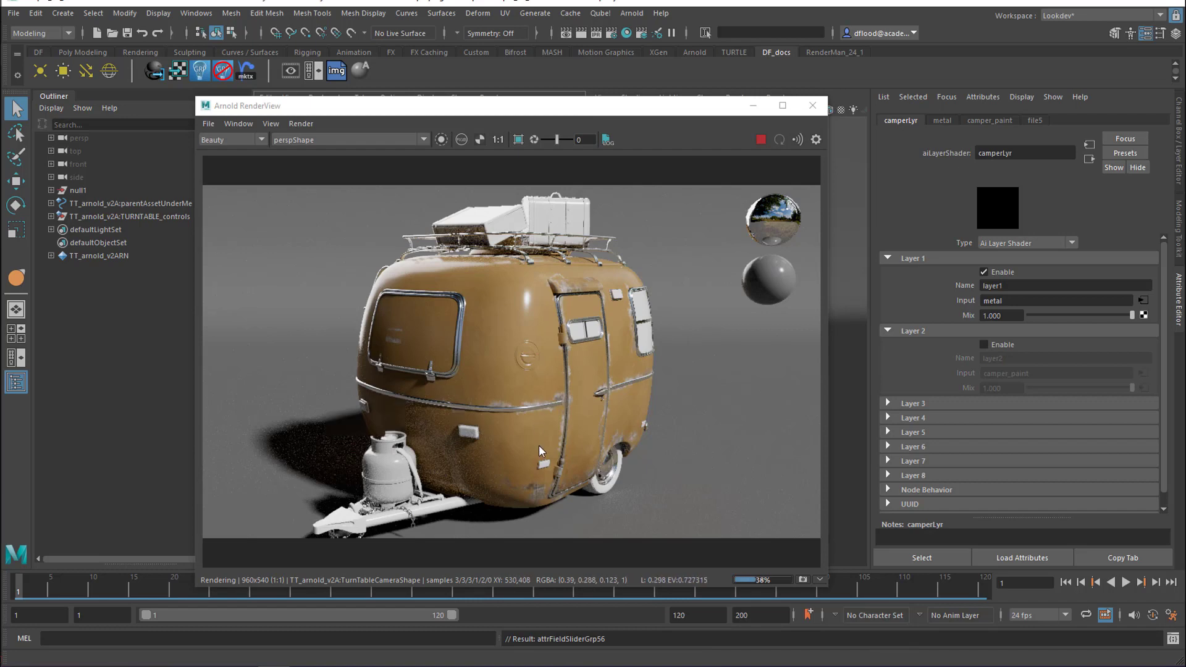
pyautogui.moveTo(595, 110); pyautogui.dragTo(599, 332)
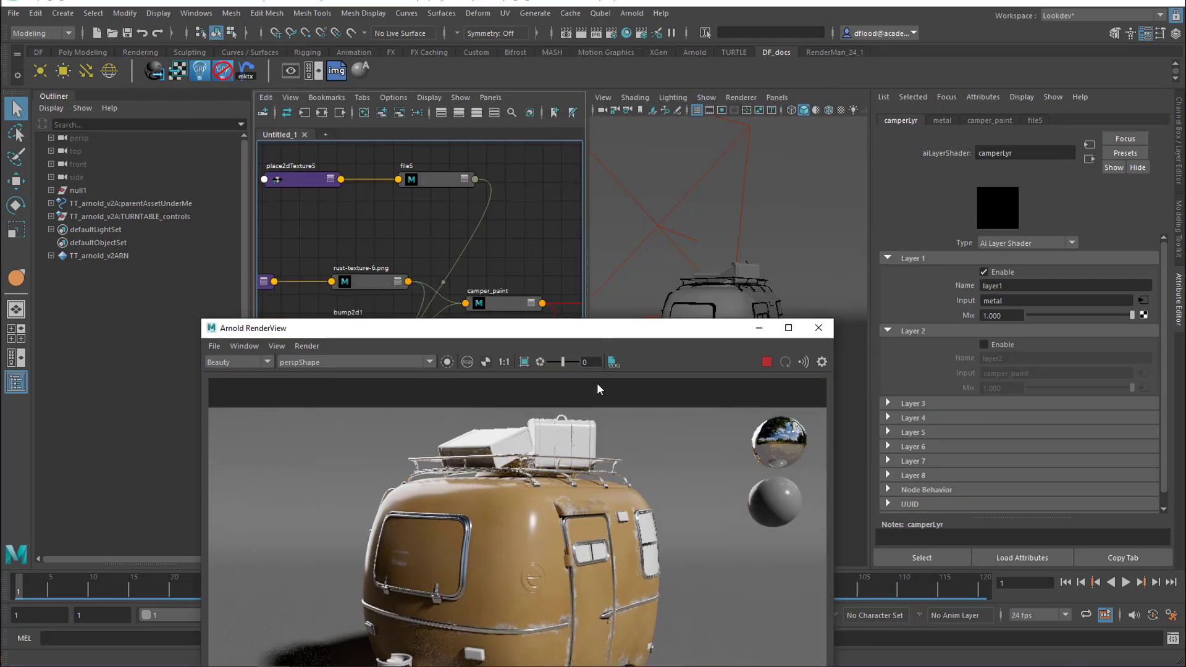
pyautogui.moveTo(596, 389); pyautogui.dragTo(598, 436)
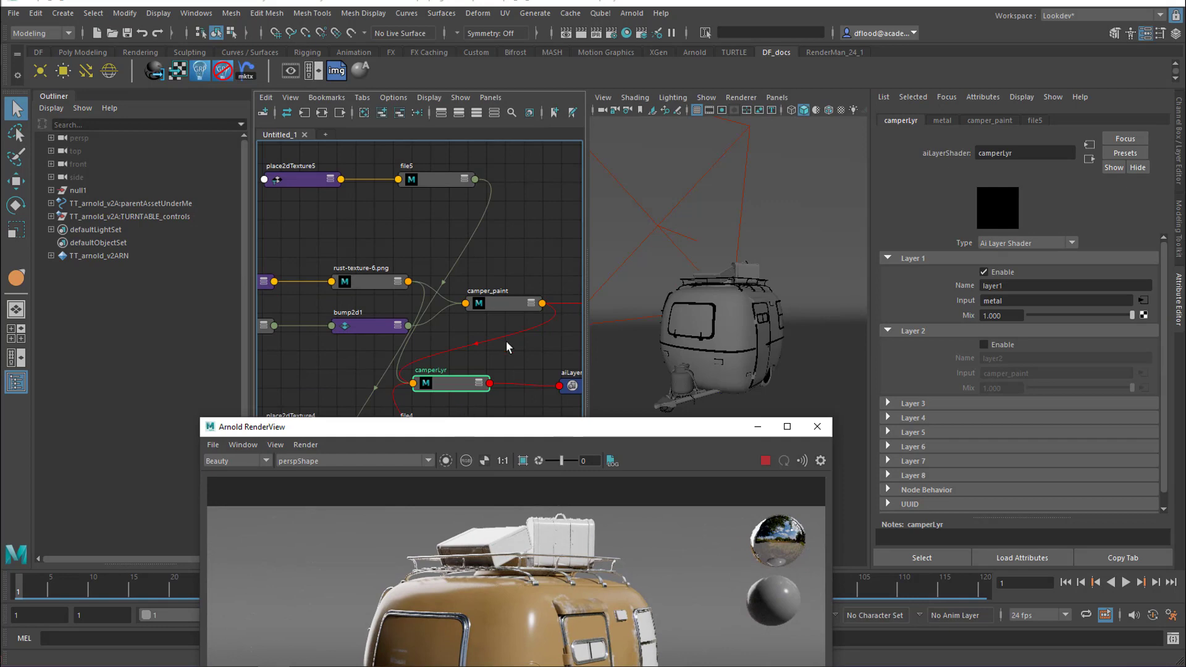
pyautogui.keyDown('alt'); pyautogui.moveTo(518, 362); pyautogui.dragTo(535, 244, button='middle'); pyautogui.keyUp('alt')
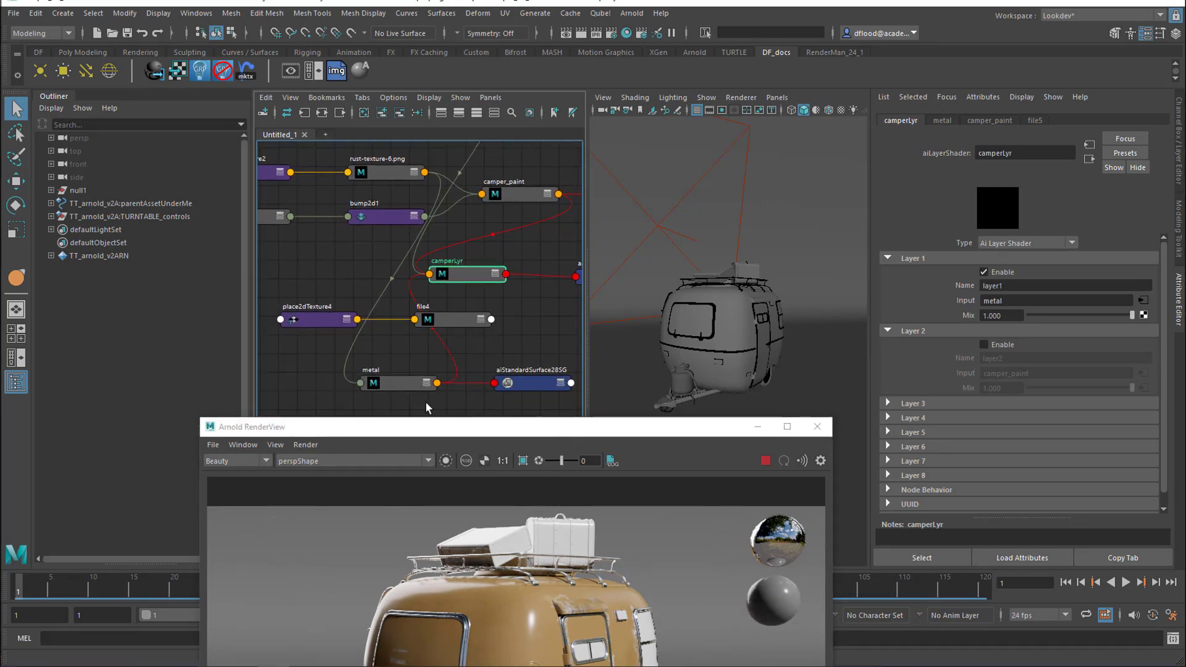
pyautogui.click(405, 383)
pyautogui.moveTo(584, 435); pyautogui.dragTo(575, 216)
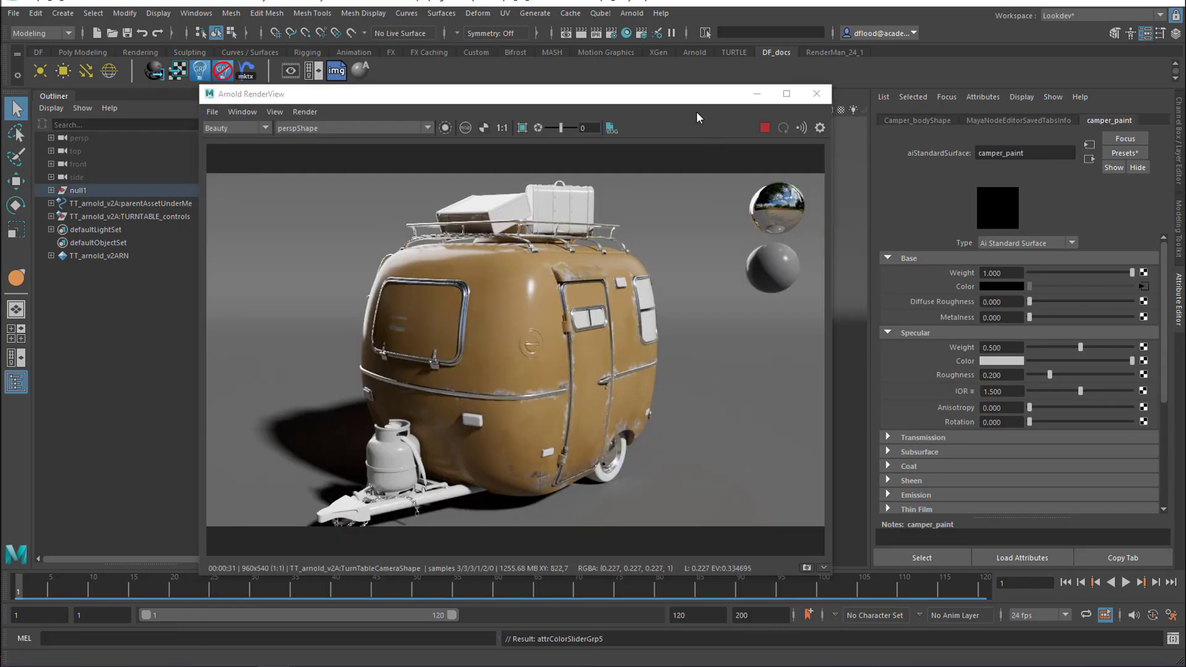
# Assign the camperLyr material to the selected camper body
pyautogui.moveTo(687, 102); pyautogui.dragTo(584, 511)
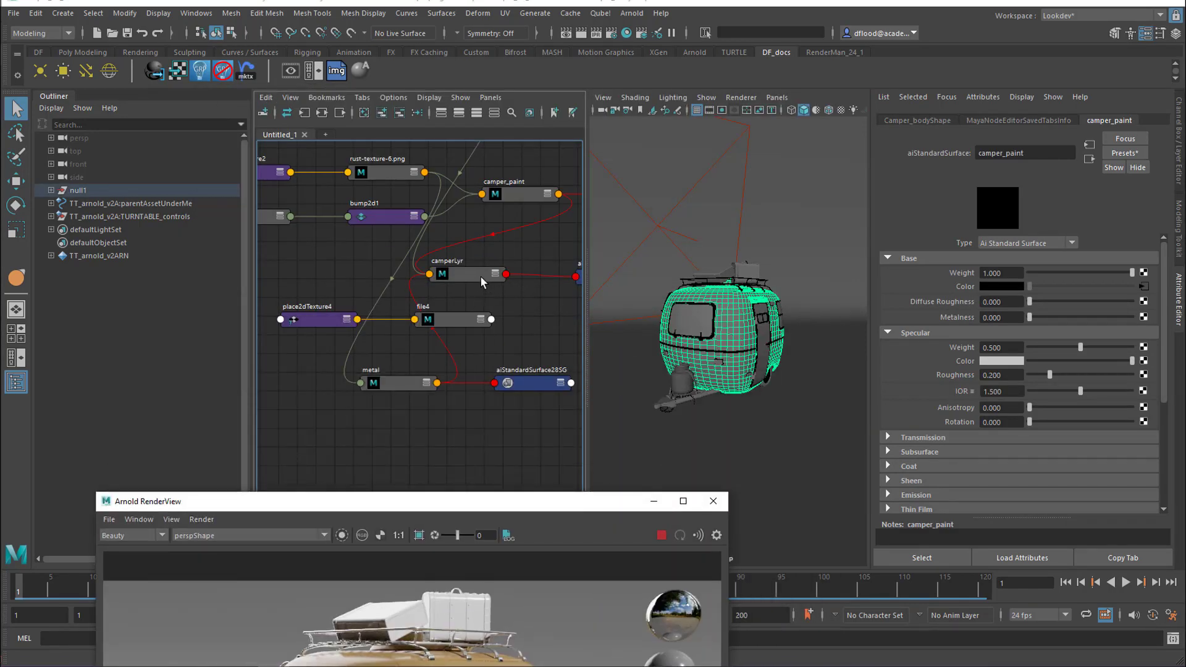
pyautogui.moveTo(479, 276); pyautogui.dragTo(484, 245, button='right')
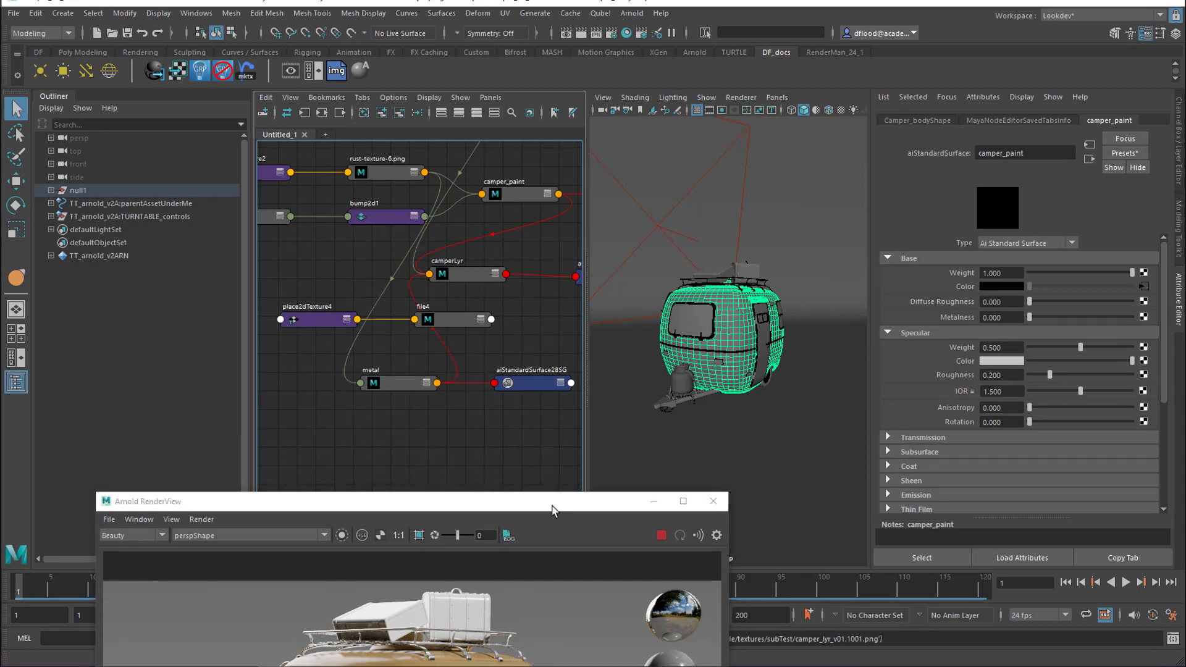
pyautogui.moveTo(553, 510); pyautogui.dragTo(548, 149)
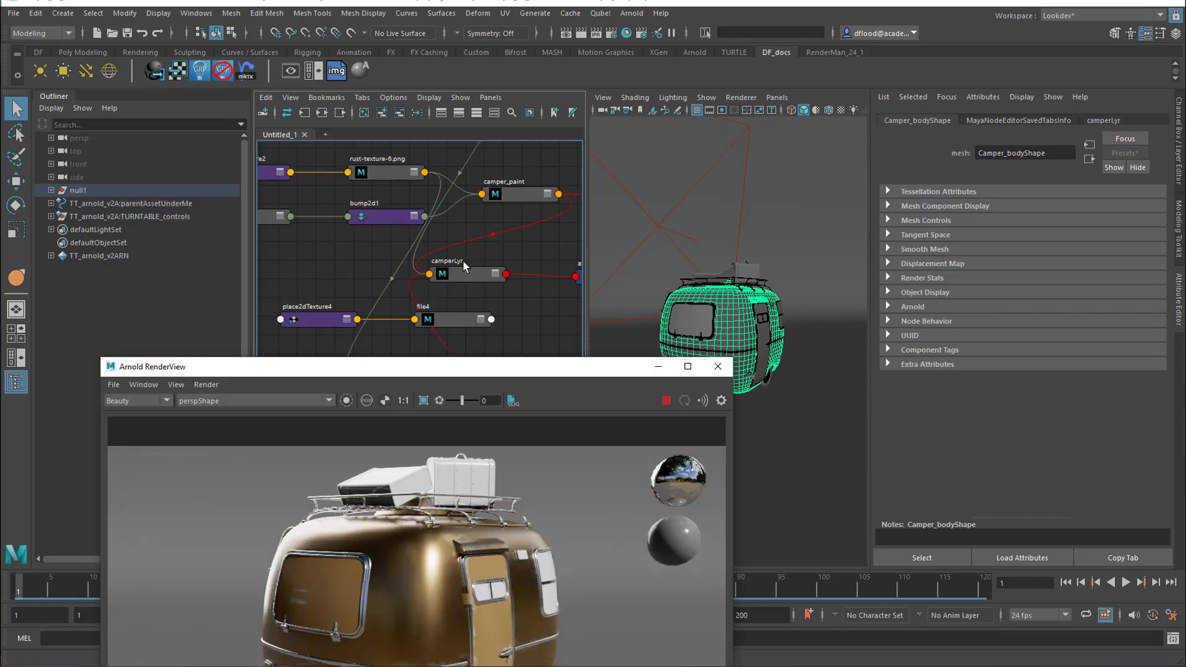
# Check the metal layer alone in the render, and re-enable Layer 2 of camperLyr
pyautogui.click(462, 280)
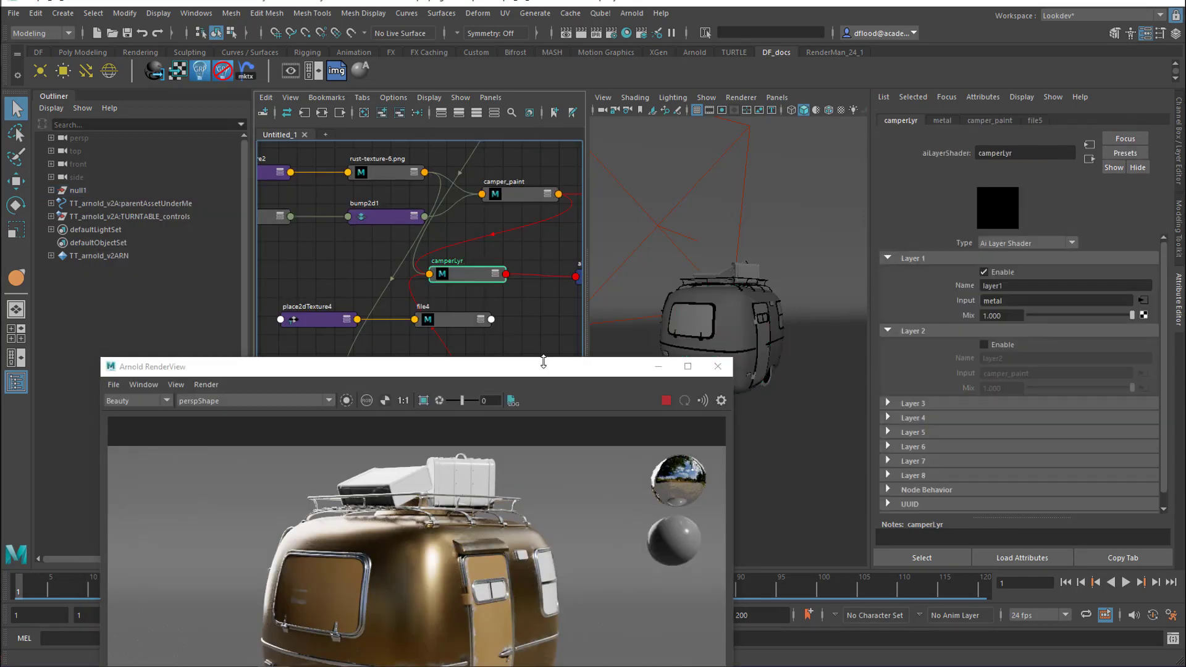
pyautogui.moveTo(543, 362); pyautogui.dragTo(546, 88)
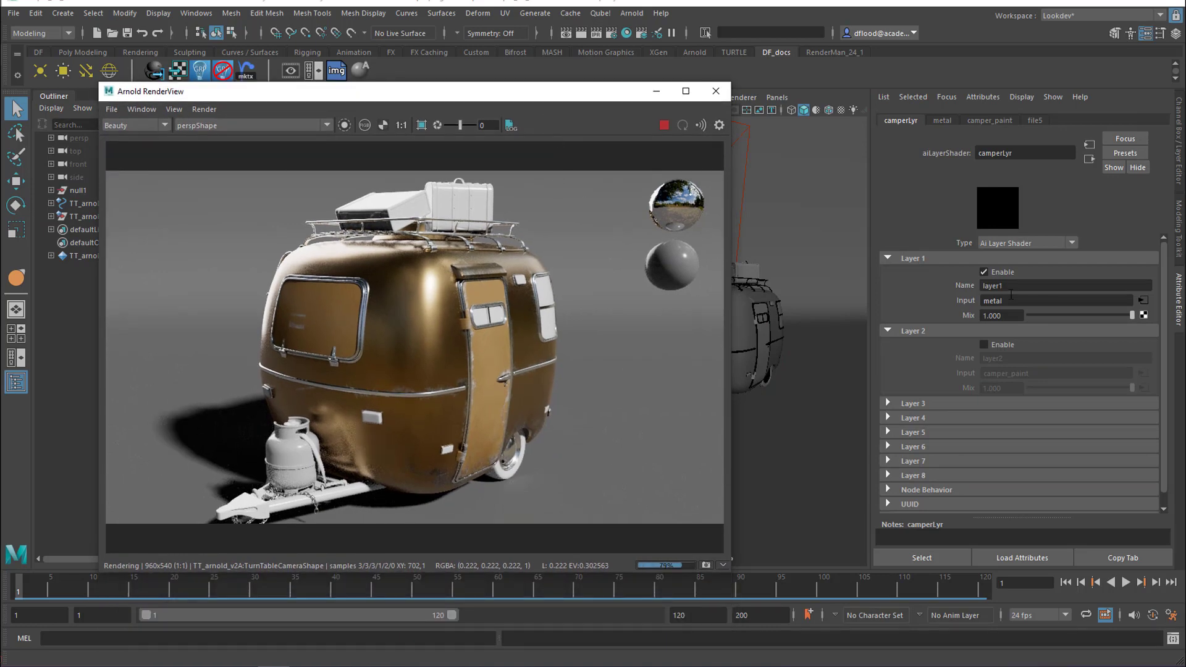
pyautogui.click(984, 345)
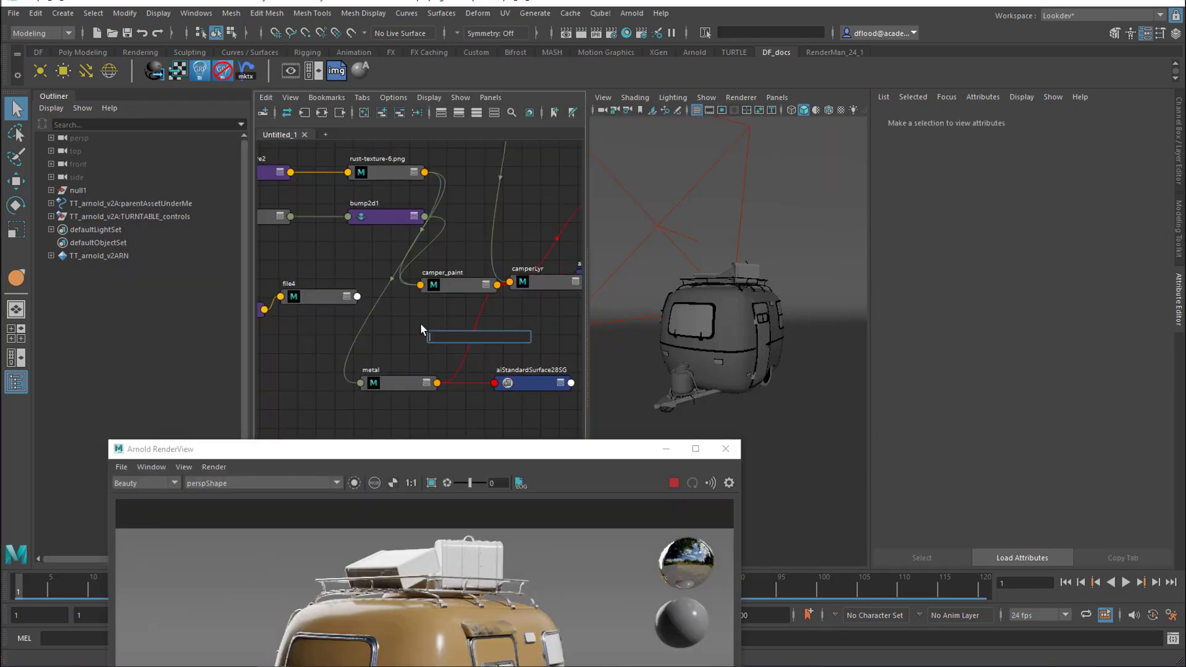
# Create a blendColors node and connect file4 to its Blender attribute
pyautogui.write('blen')
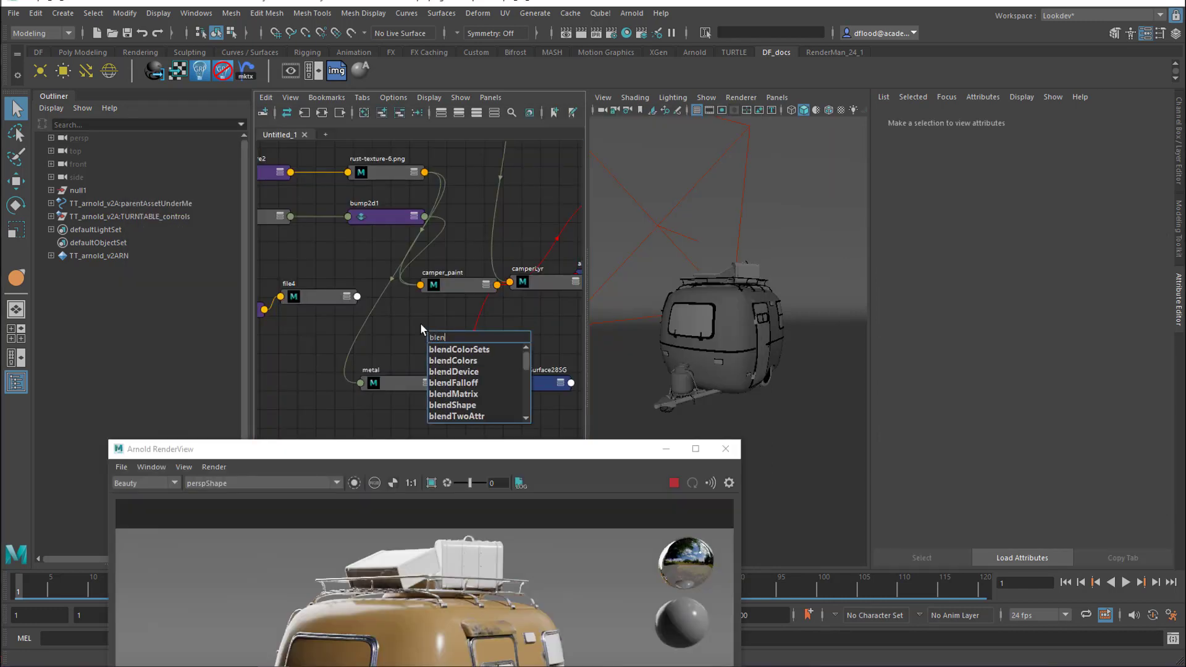
pyautogui.click(479, 361)
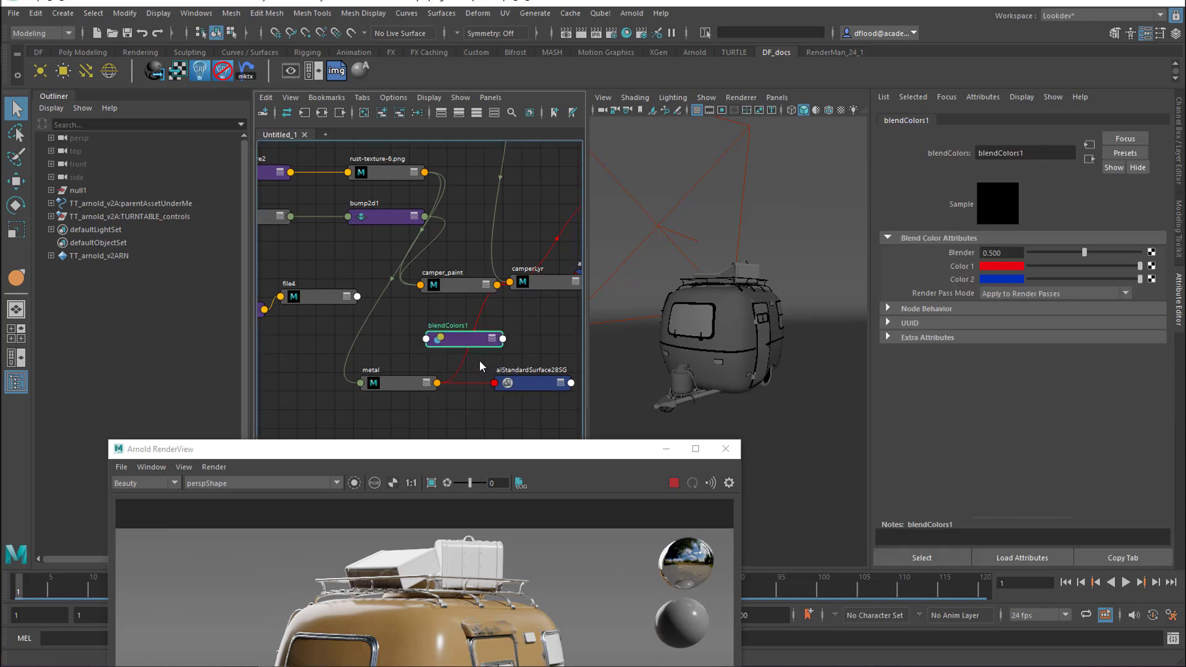
pyautogui.moveTo(336, 301); pyautogui.dragTo(938, 252, button='middle')
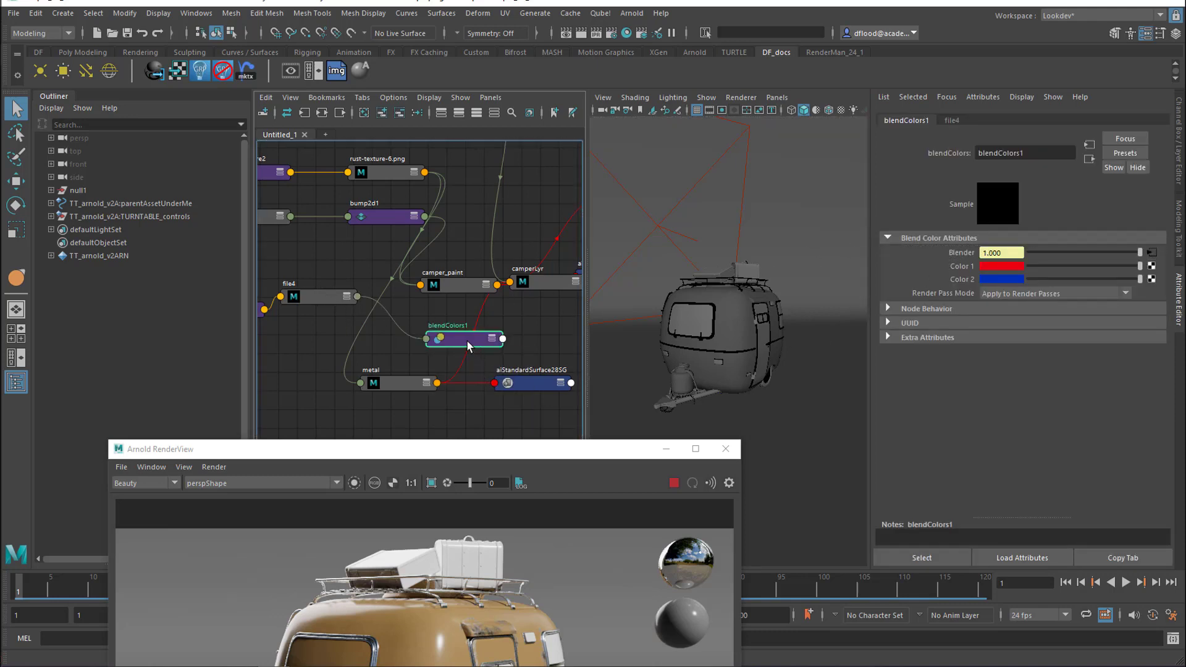
# Remove the saturation from both blendColors1 colors, setting Color 1 to a light grey and Color 2 to a dark grey
pyautogui.click(1012, 267)
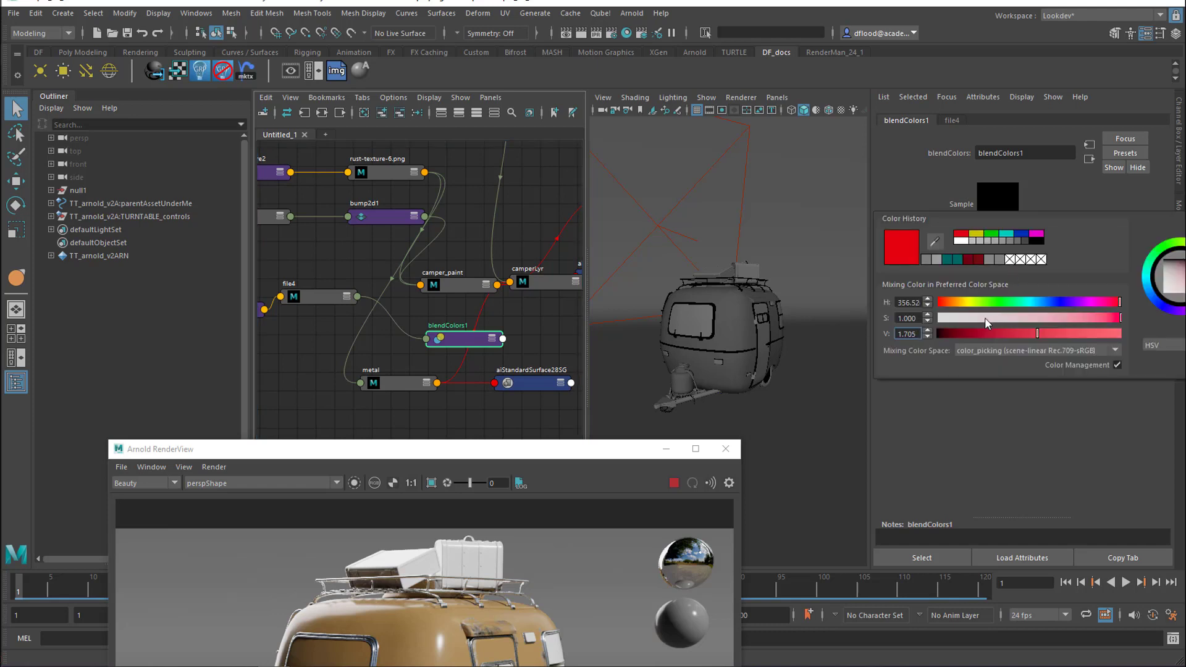
pyautogui.moveTo(985, 318); pyautogui.dragTo(898, 318)
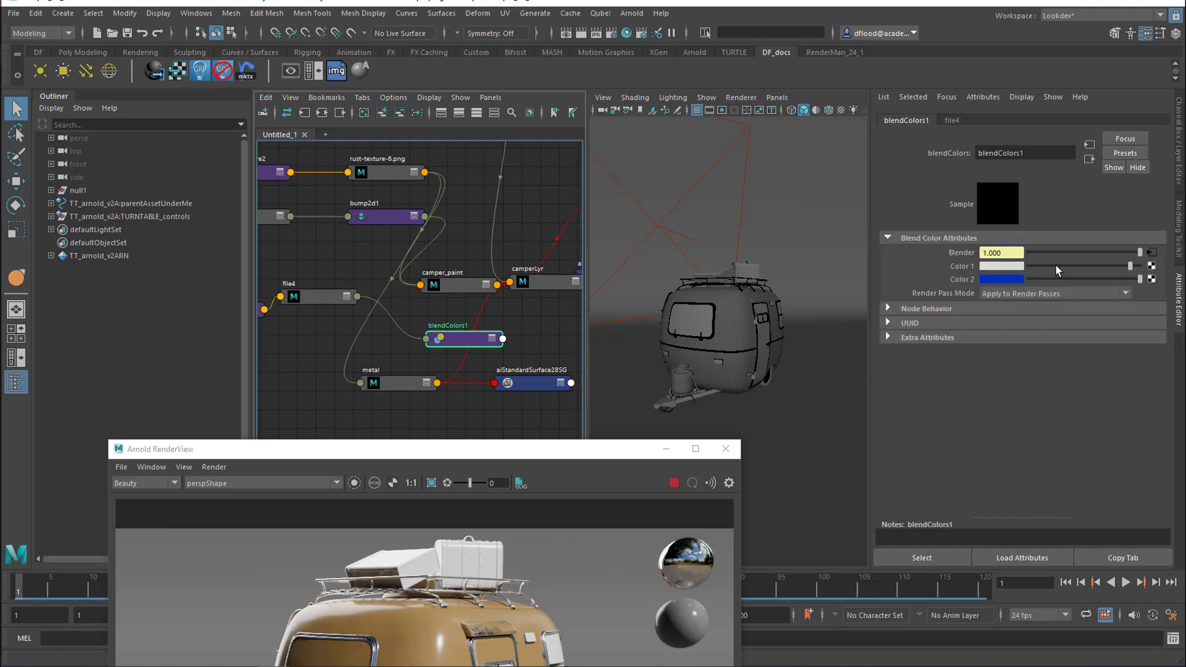
pyautogui.click(1062, 266)
pyautogui.click(1009, 279)
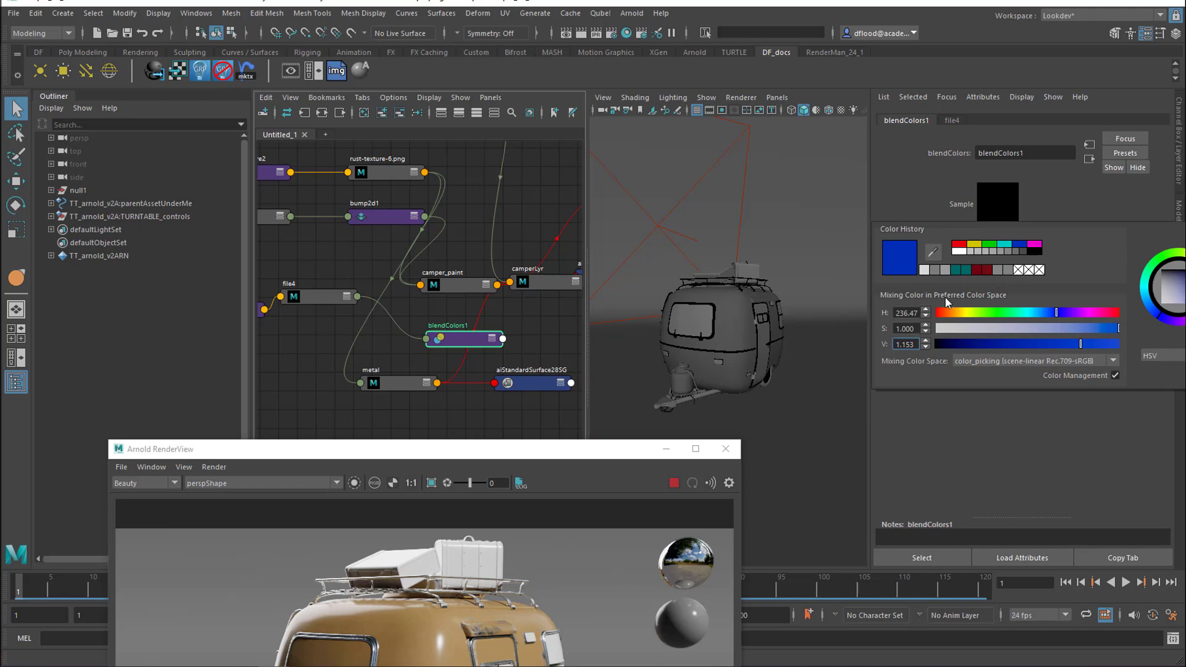
pyautogui.moveTo(954, 331); pyautogui.dragTo(896, 330)
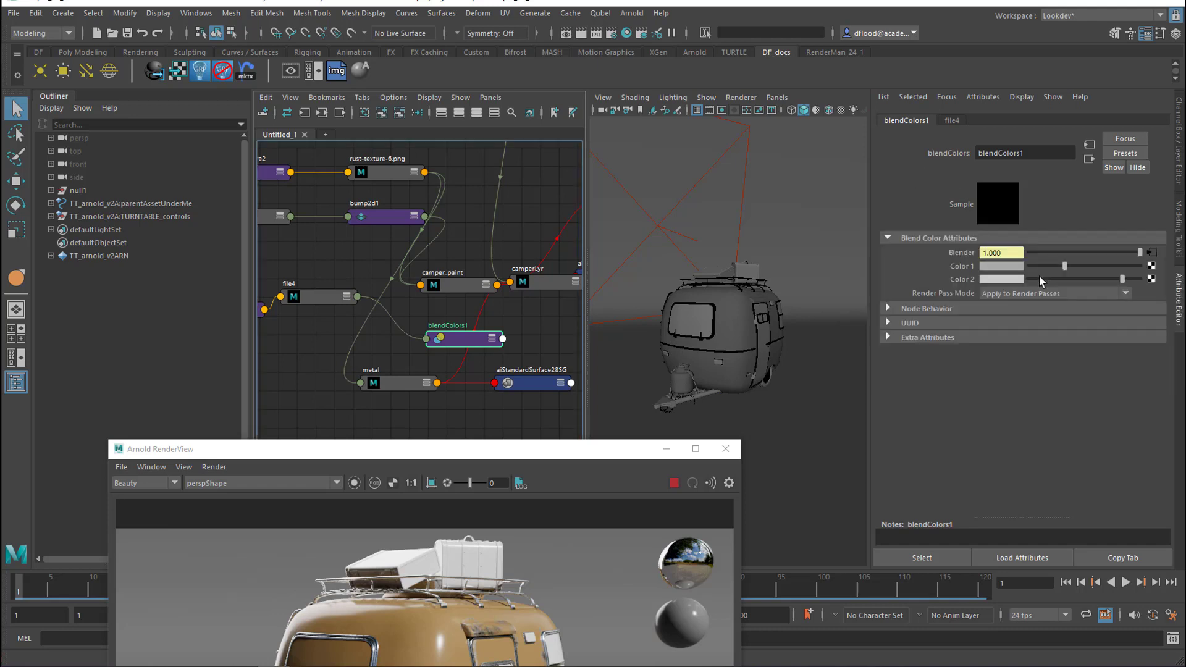
pyautogui.click(1041, 278)
# Create a luminance node beside blendColors1 and connect blendColors1 to its Value
pyautogui.click(454, 281)
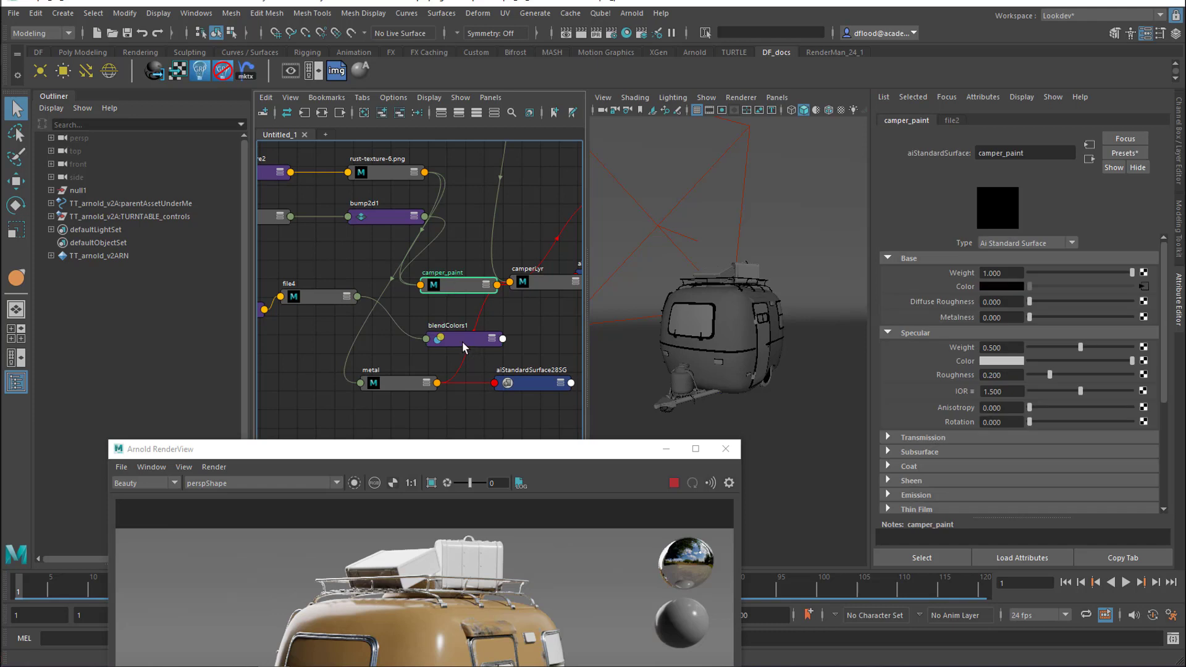
pyautogui.moveTo(462, 341); pyautogui.dragTo(422, 341)
pyautogui.click(517, 342)
pyautogui.press('Tab')
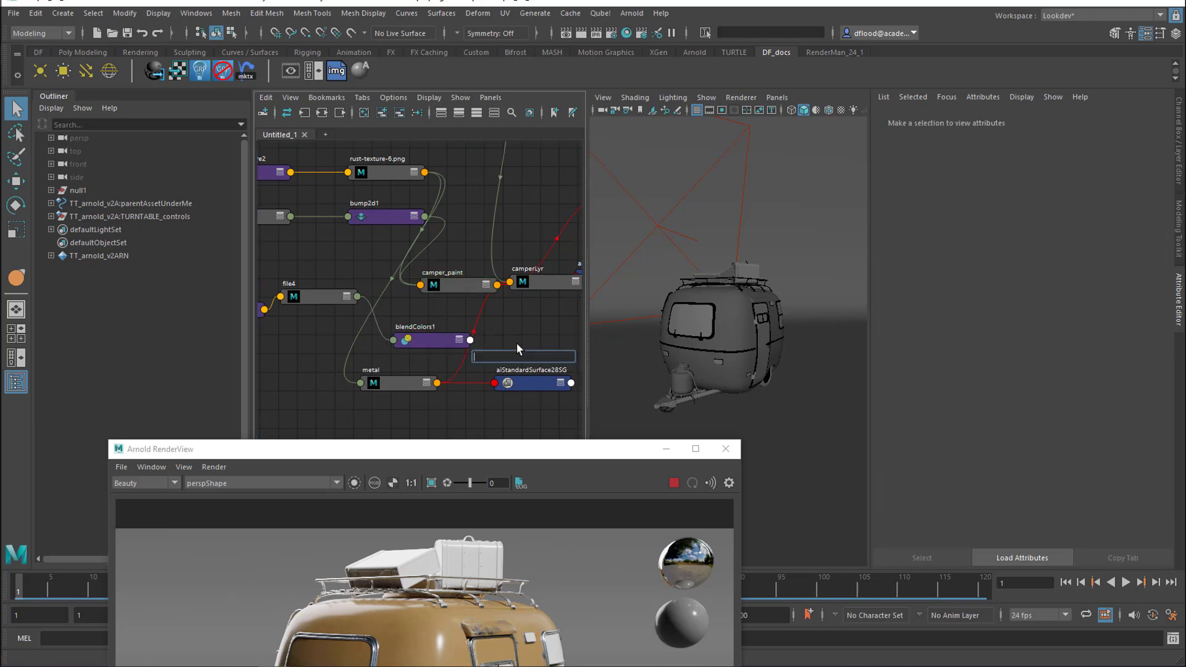
pyautogui.write('lum')
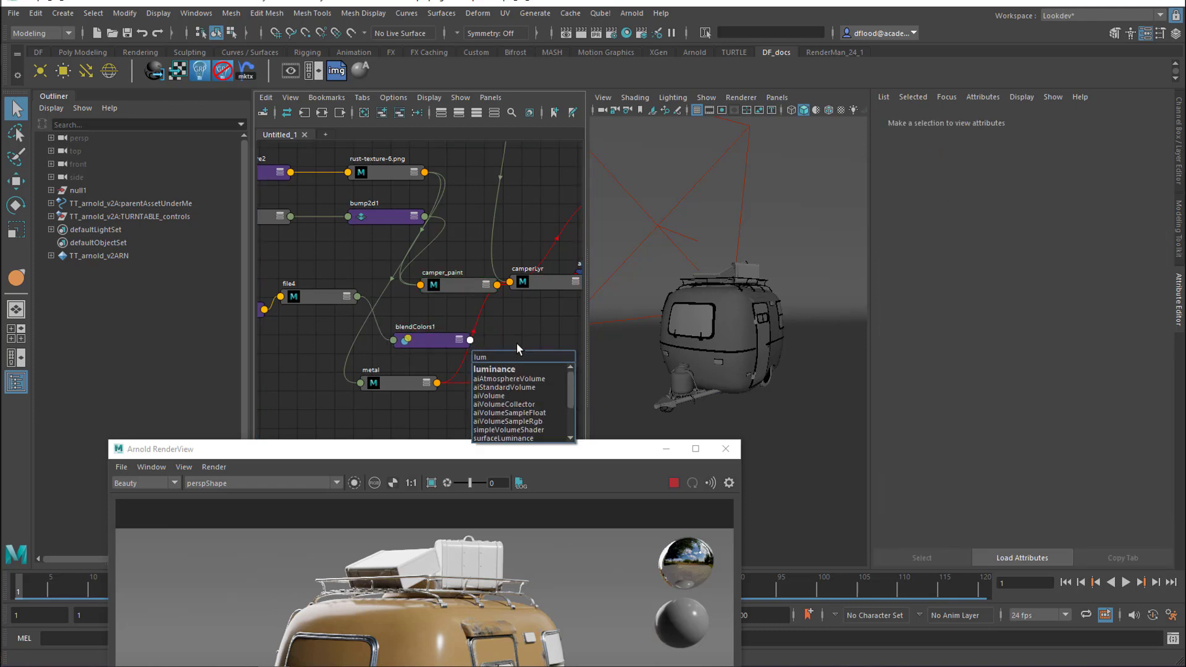
pyautogui.click(494, 369)
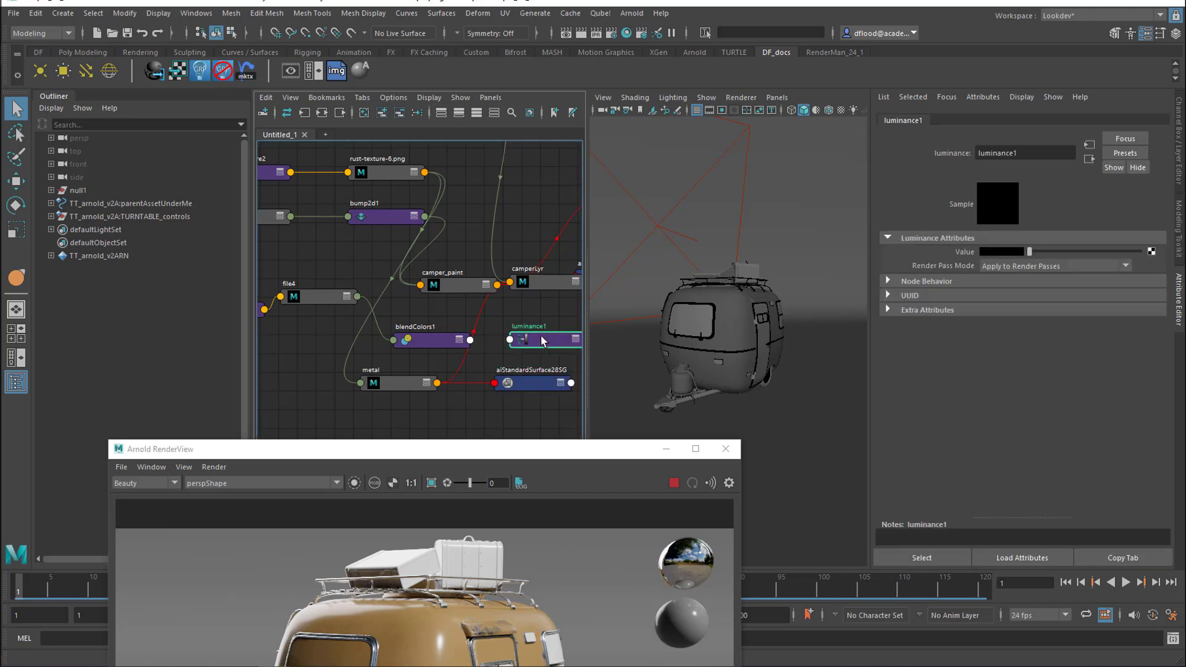
pyautogui.moveTo(543, 340); pyautogui.dragTo(524, 327)
pyautogui.moveTo(442, 340); pyautogui.dragTo(943, 257, button='middle')
pyautogui.click(467, 351)
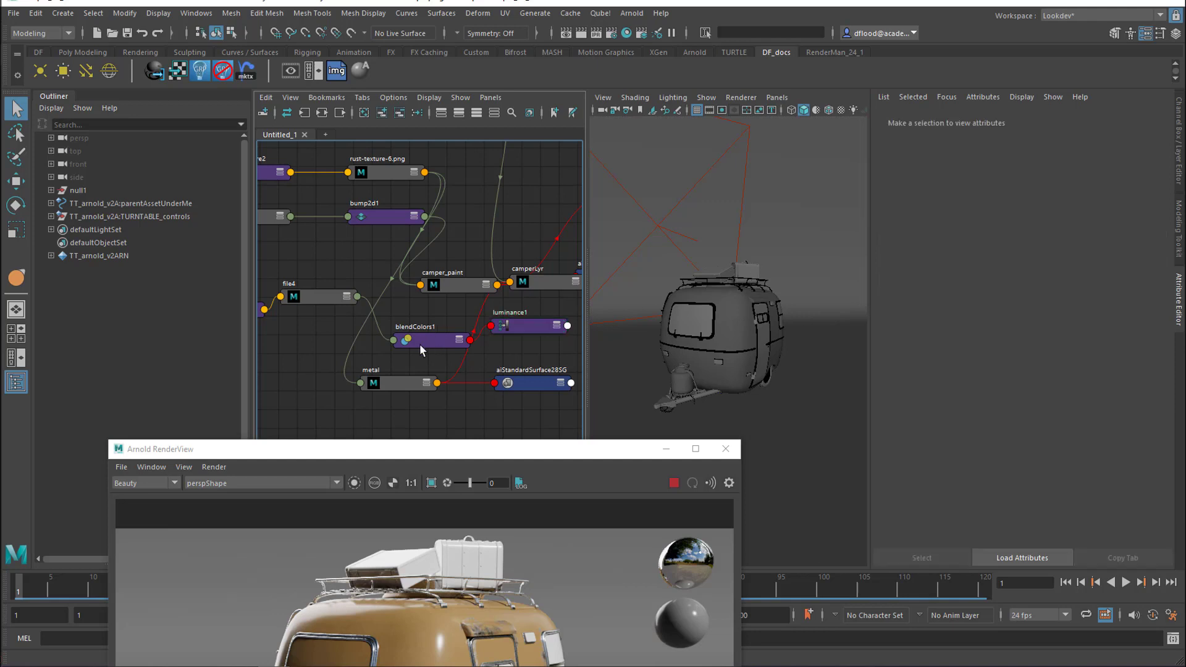
# Tidy the blendColors1 and luminance1 nodes, and connect luminance1 to camper_paint's specular Roughness
pyautogui.moveTo(422, 339); pyautogui.dragTo(406, 336)
pyautogui.moveTo(515, 325); pyautogui.dragTo(510, 328)
pyautogui.click(454, 288)
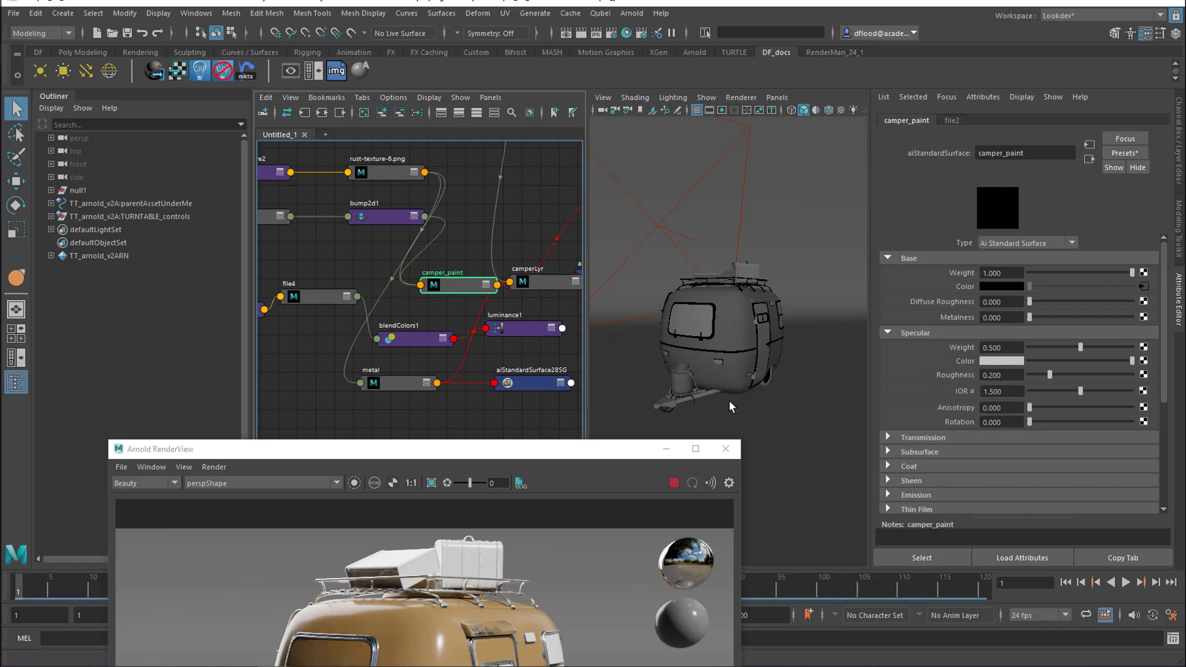
pyautogui.moveTo(520, 330); pyautogui.dragTo(949, 374, button='middle')
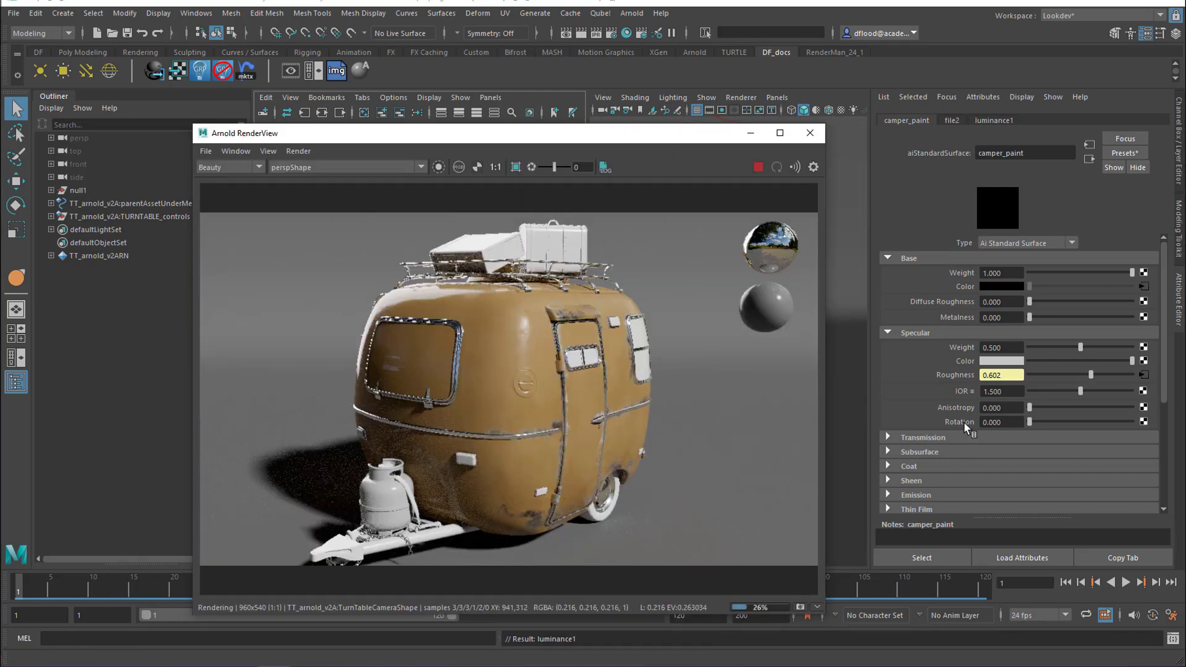
# Trace the roughness connection back to blendColors1, and darken its Color 1 and Color 2 greys slightly
pyautogui.click(1143, 375)
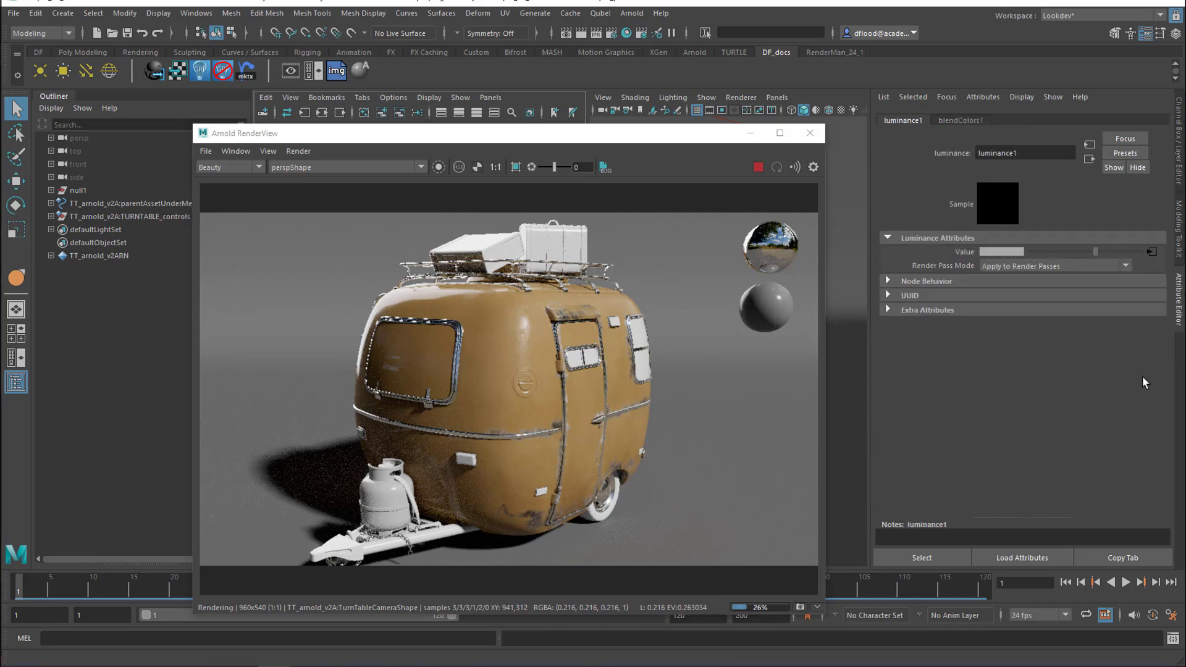
pyautogui.click(1151, 254)
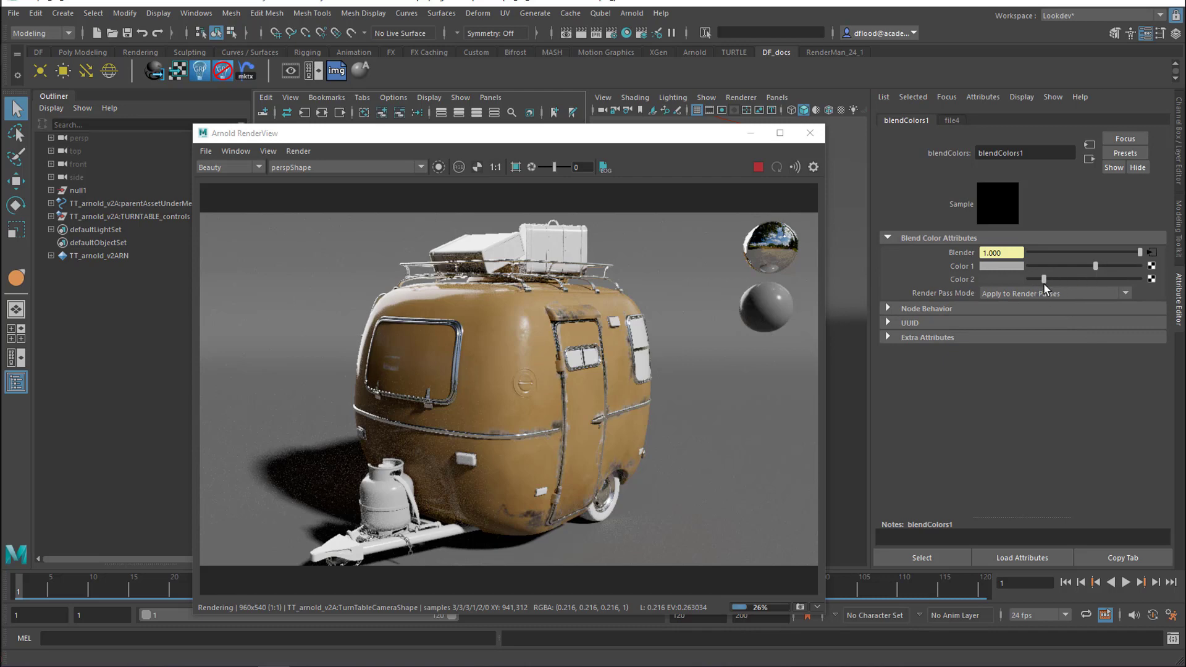
pyautogui.moveTo(1044, 279); pyautogui.dragTo(1083, 266)
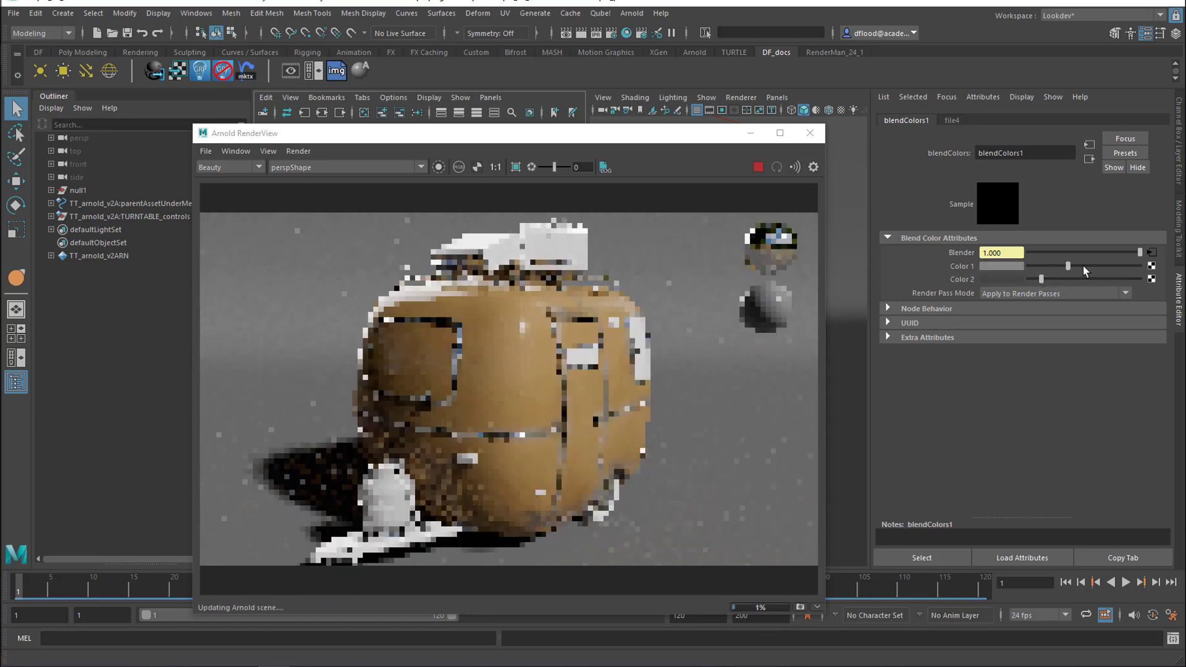